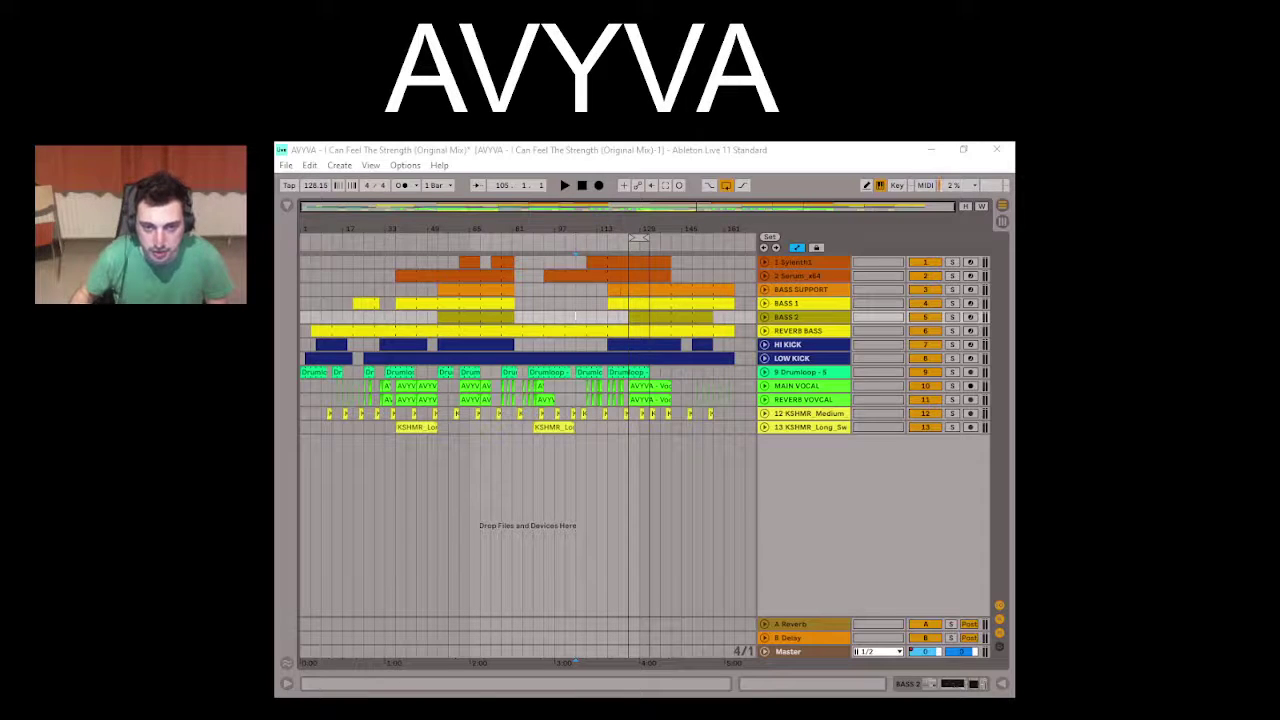
Step: Listen to the full arrangement from bar 105 into the second drop
{"action": "left_click", "coordinate": [566, 346]}
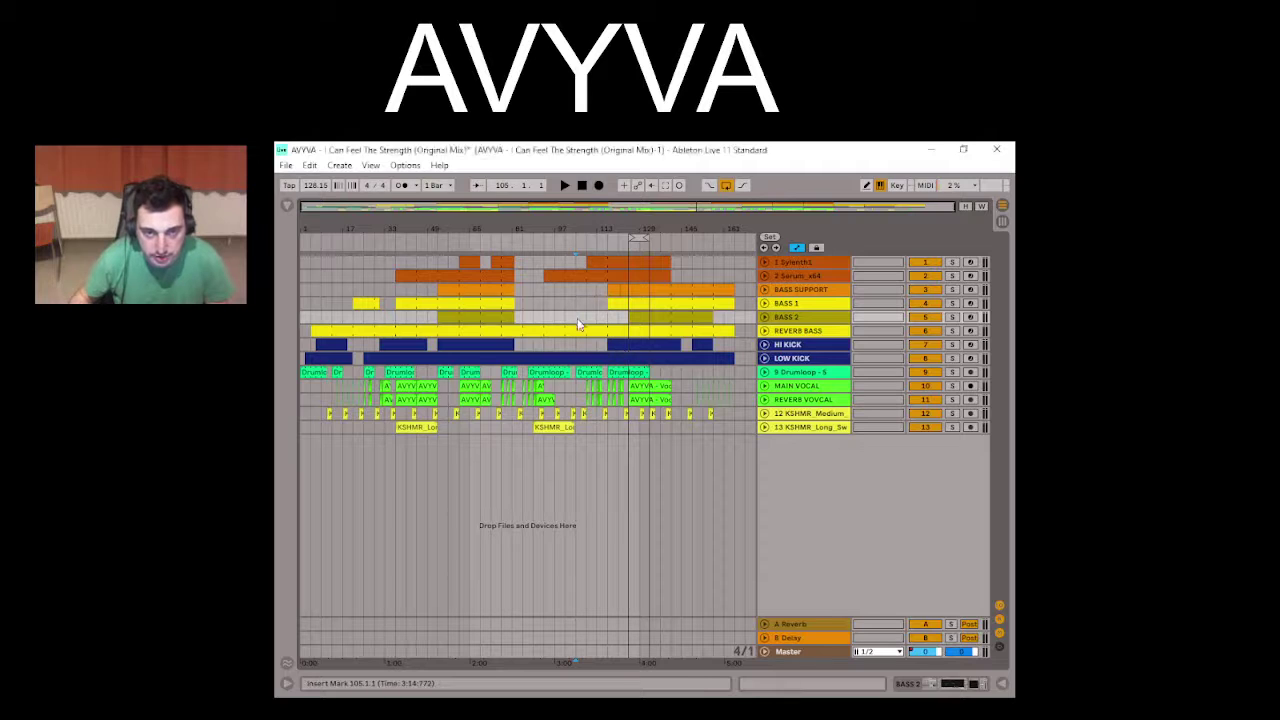
{"action": "key", "text": "space"}
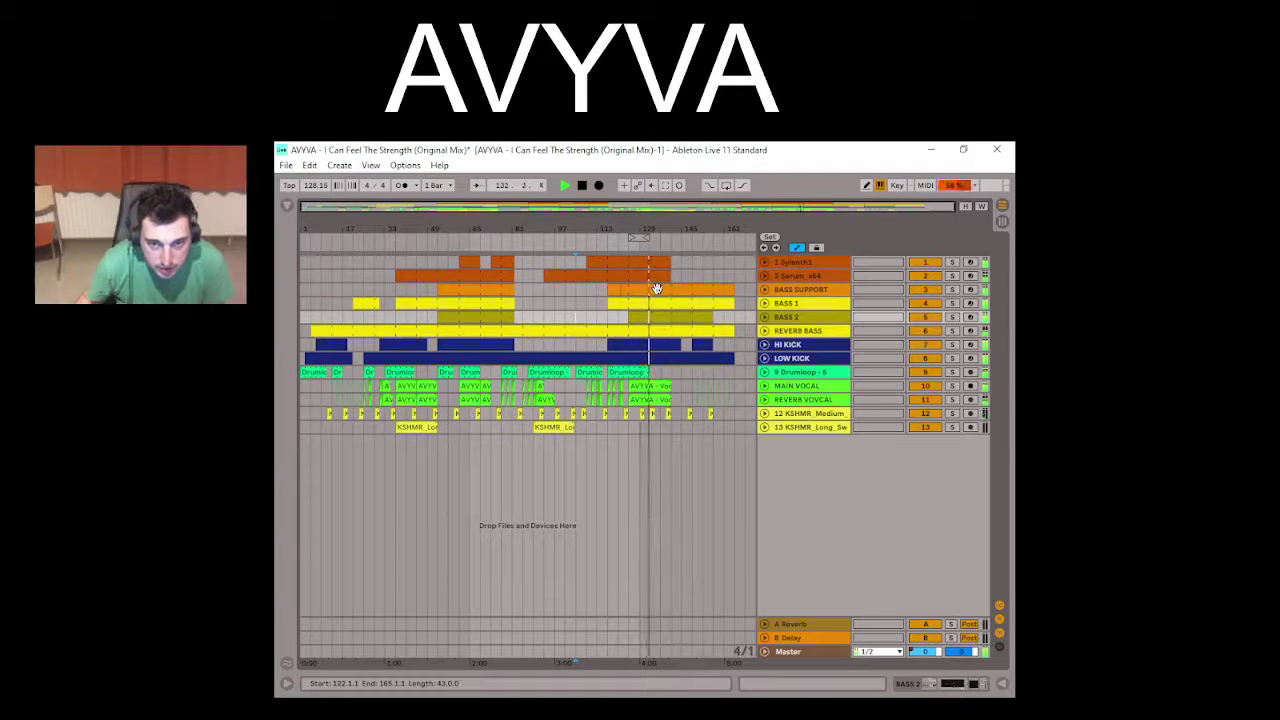
{"action": "key", "text": "space"}
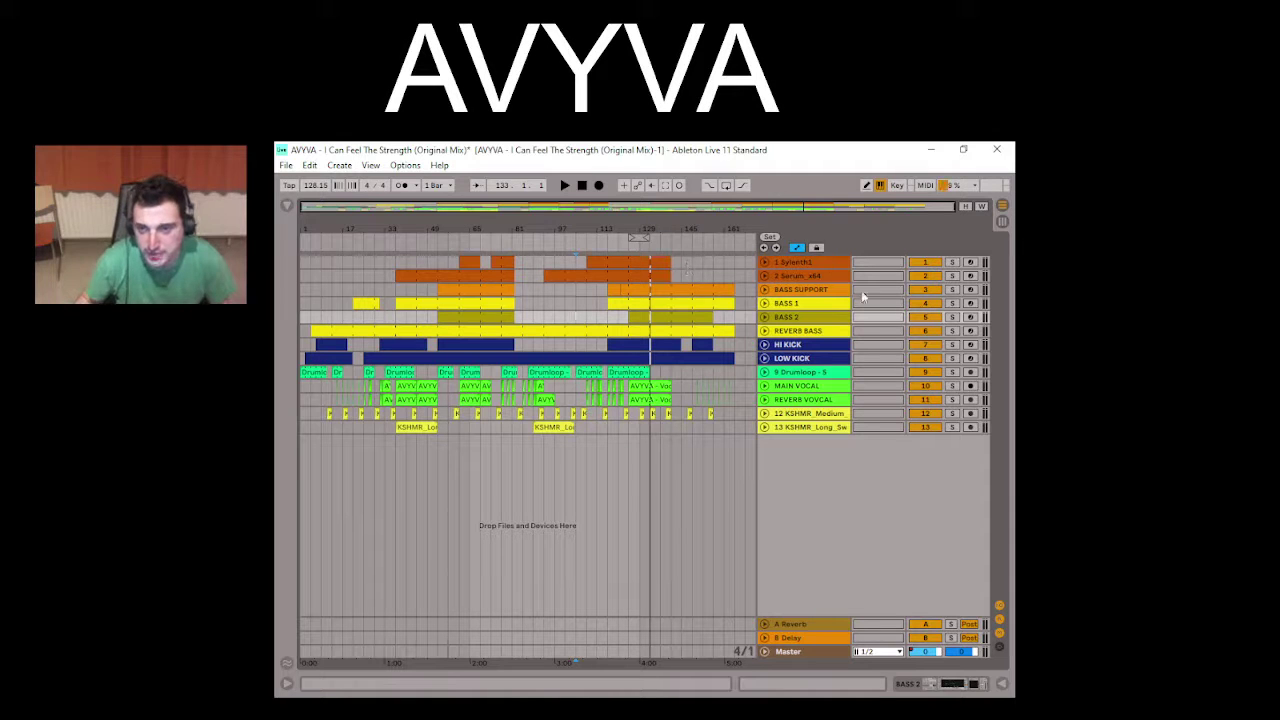
Step: Solo the MAIN VOCAL track and correct the misspelled name of the track beneath it to REVERB VOCAL
{"action": "left_click", "coordinate": [952, 386]}
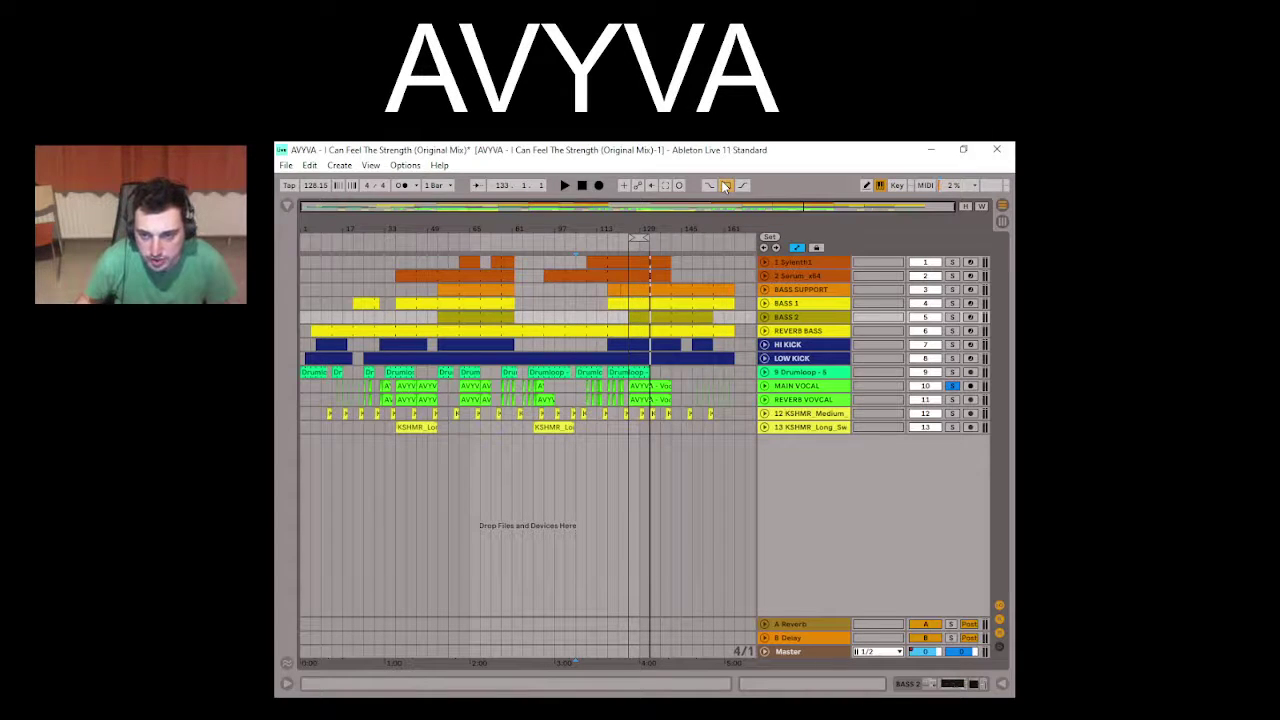
{"action": "right_click", "coordinate": [807, 400]}
{"action": "left_click", "coordinate": [825, 455]}
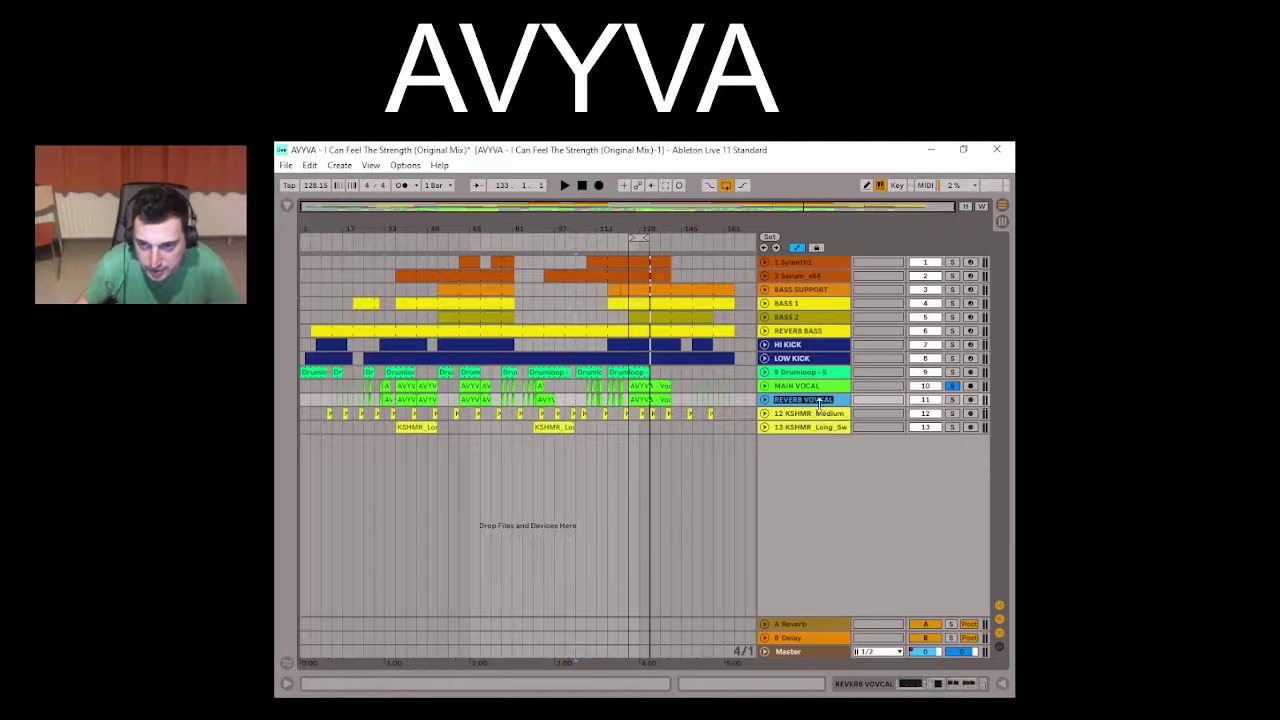
{"action": "type", "text": "REVERB VOCAL"}
{"action": "key", "text": "Return"}
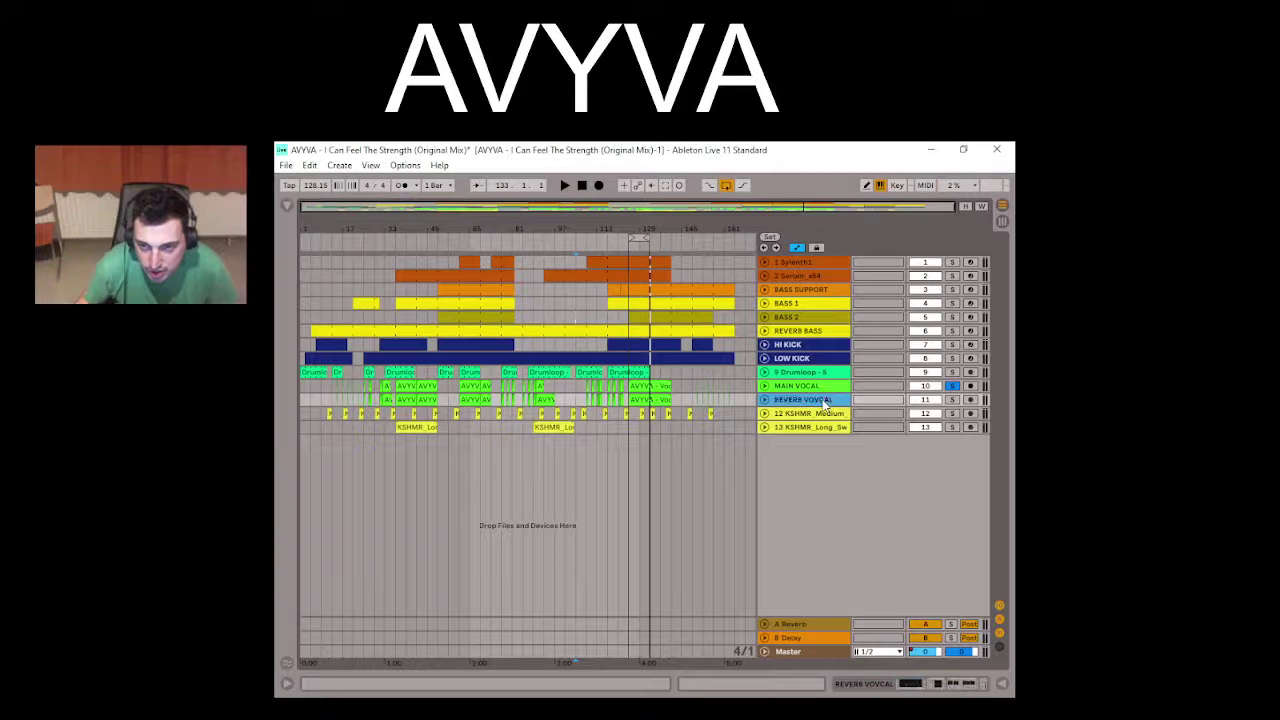
{"action": "key", "text": "BackSpace"}
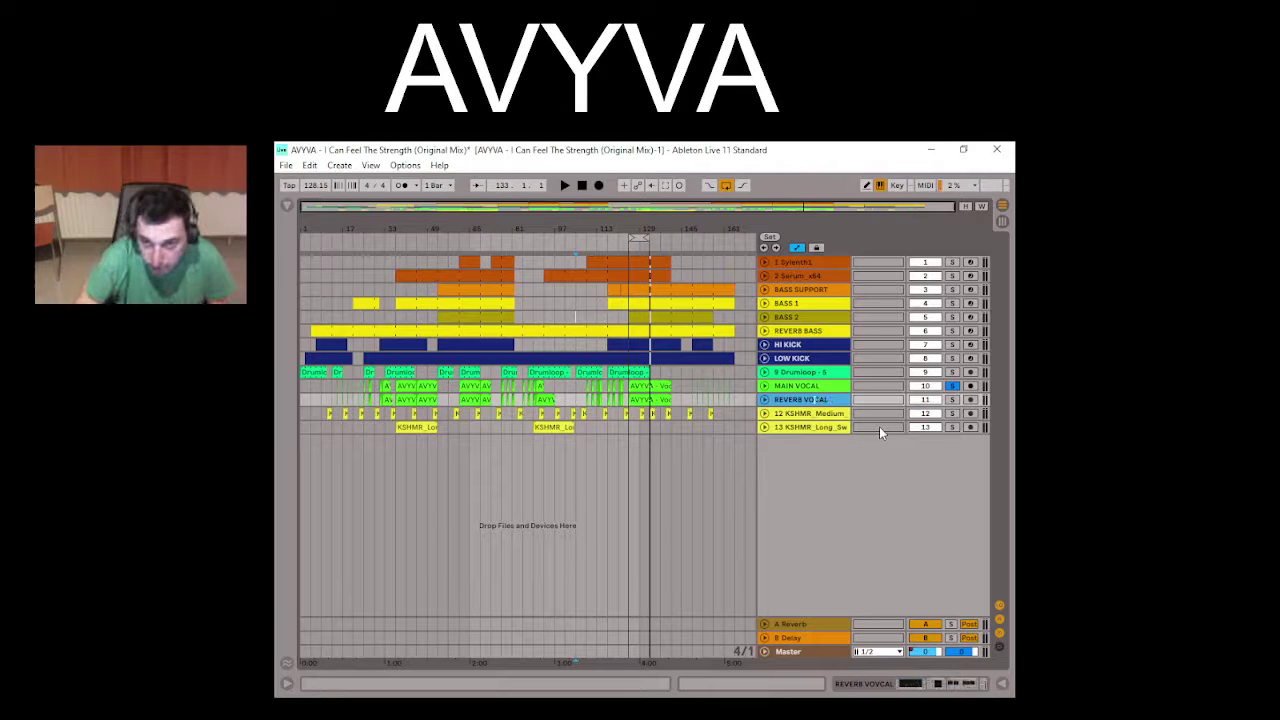
{"action": "key", "text": "Return"}
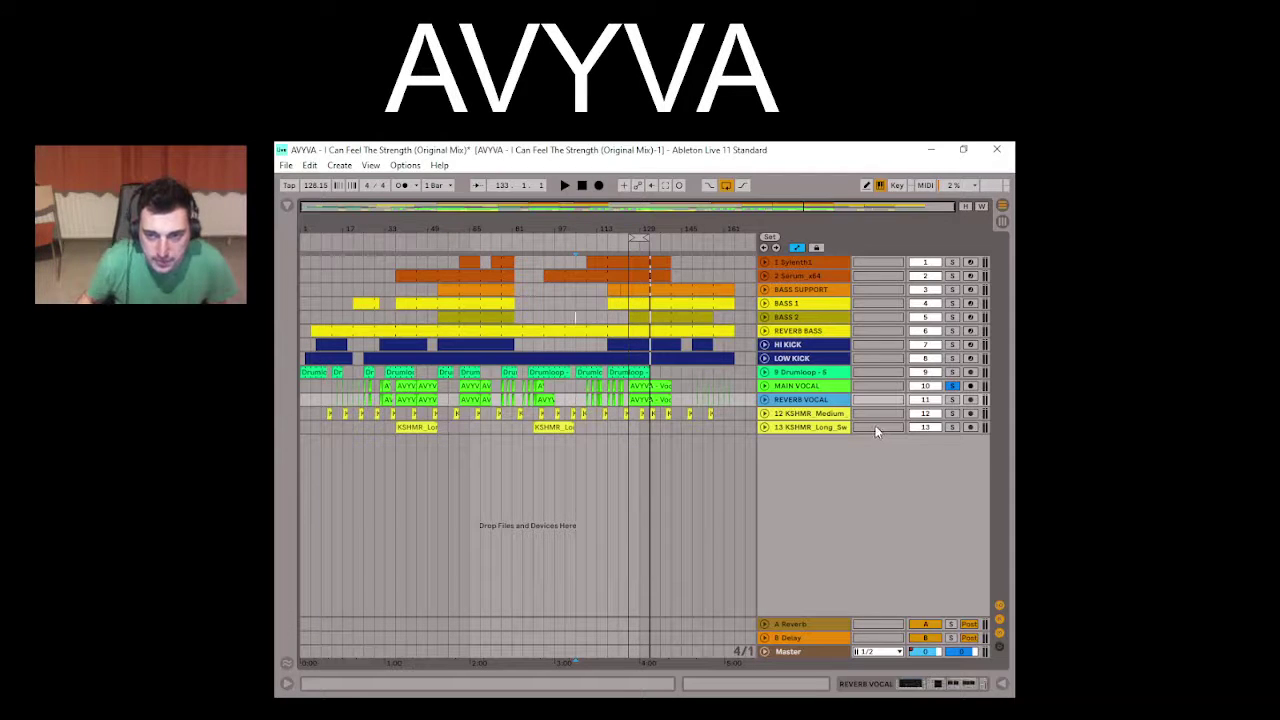
Step: Play the MAIN VOCAL clip at bar 125 and look through the track's effect chain from EQ Eight to Limiter
{"action": "left_click", "coordinate": [648, 387]}
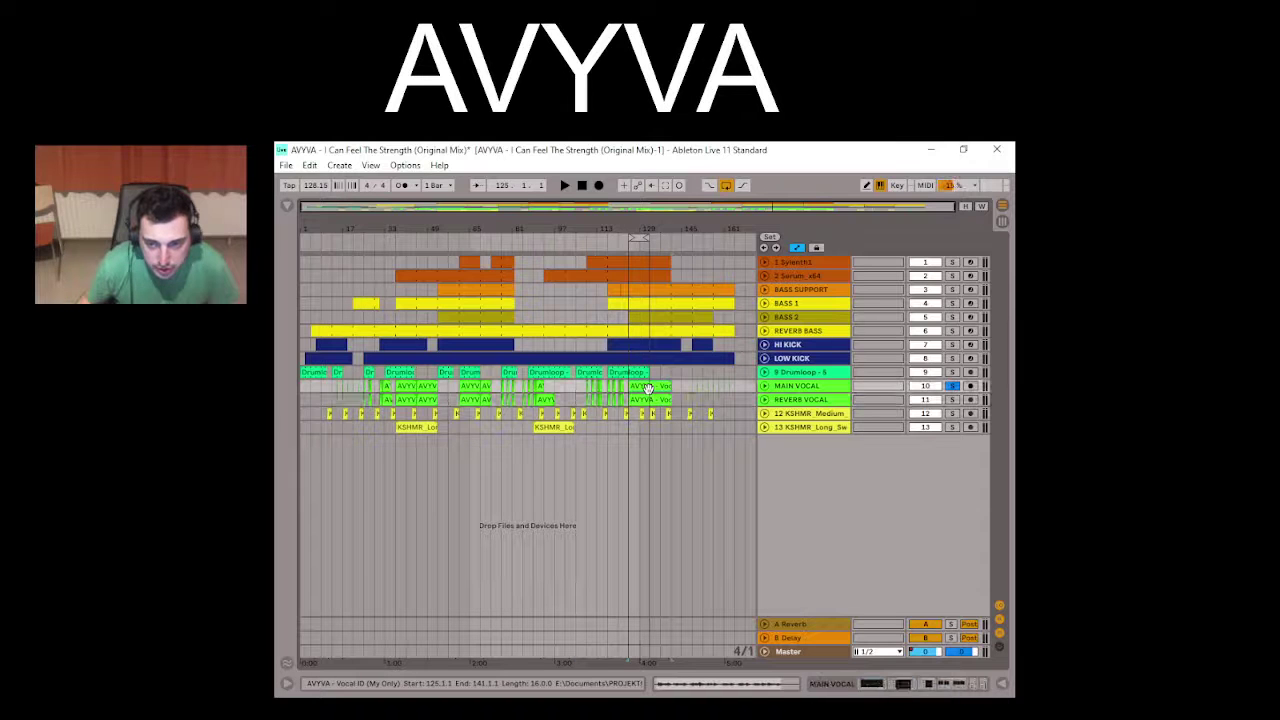
{"action": "left_click", "coordinate": [927, 686]}
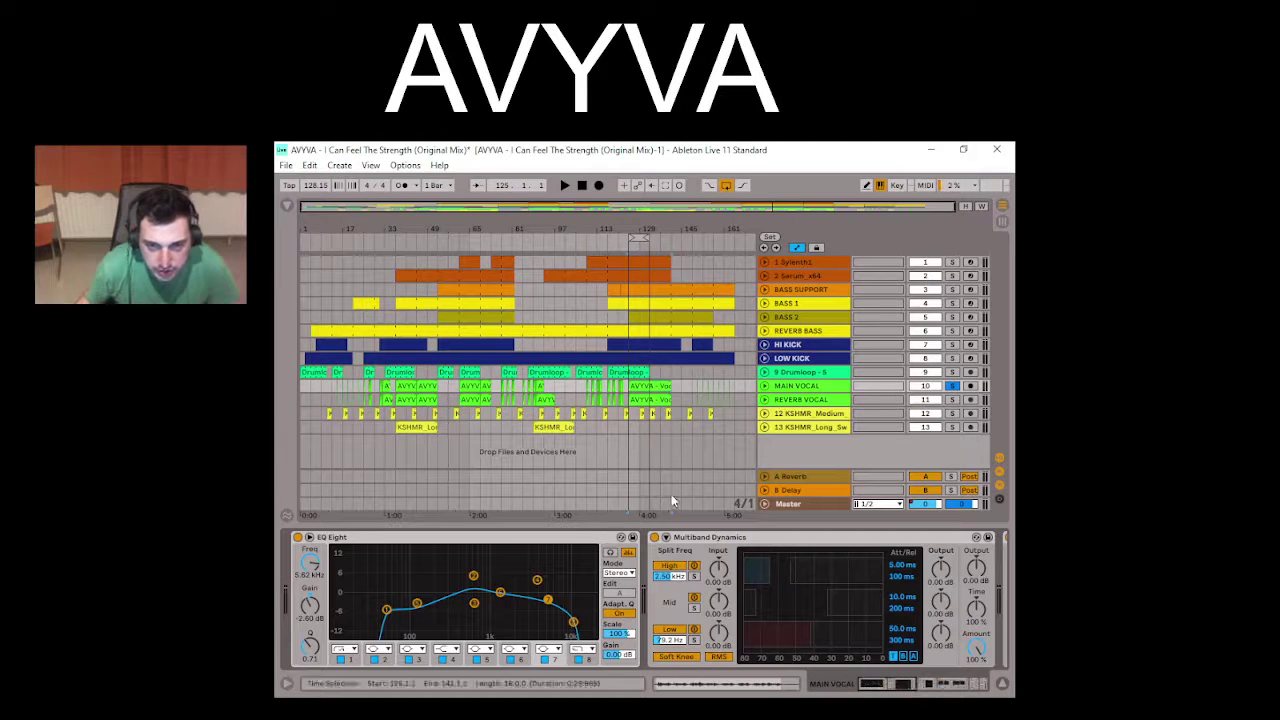
{"action": "key", "text": "space"}
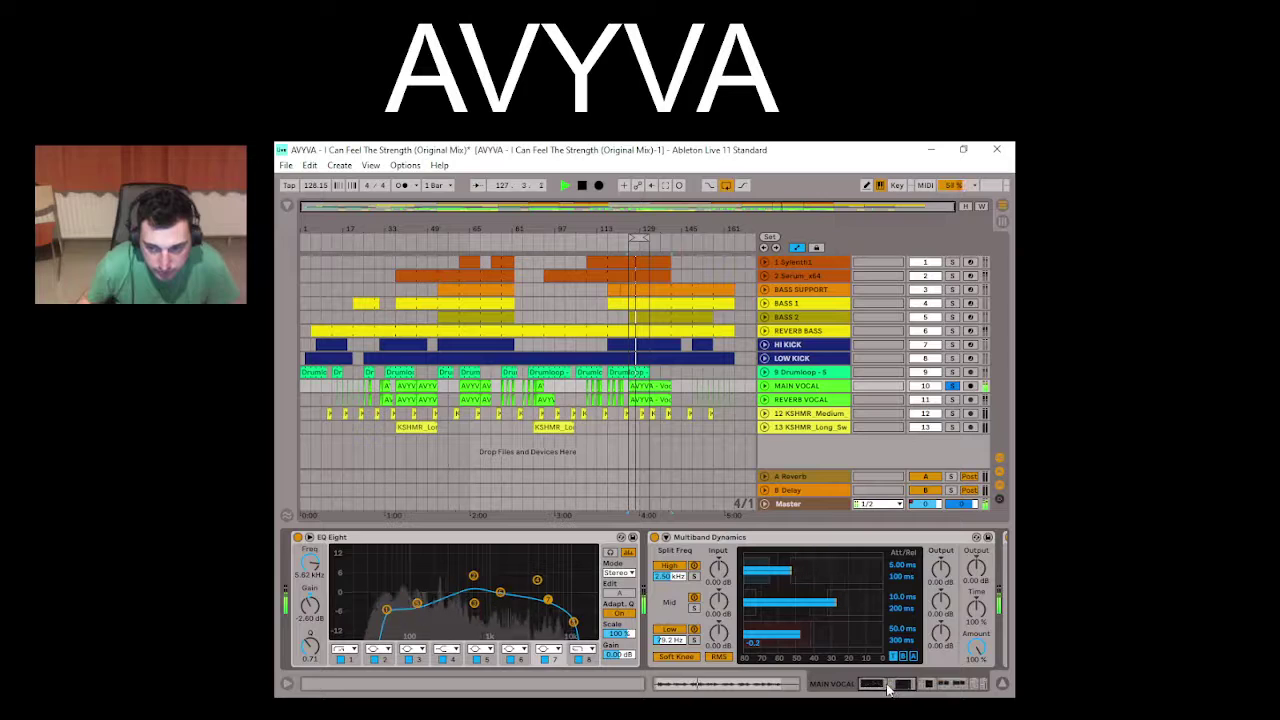
{"action": "left_click_drag", "start_coordinate": [888, 690], "coordinate": [955, 692]}
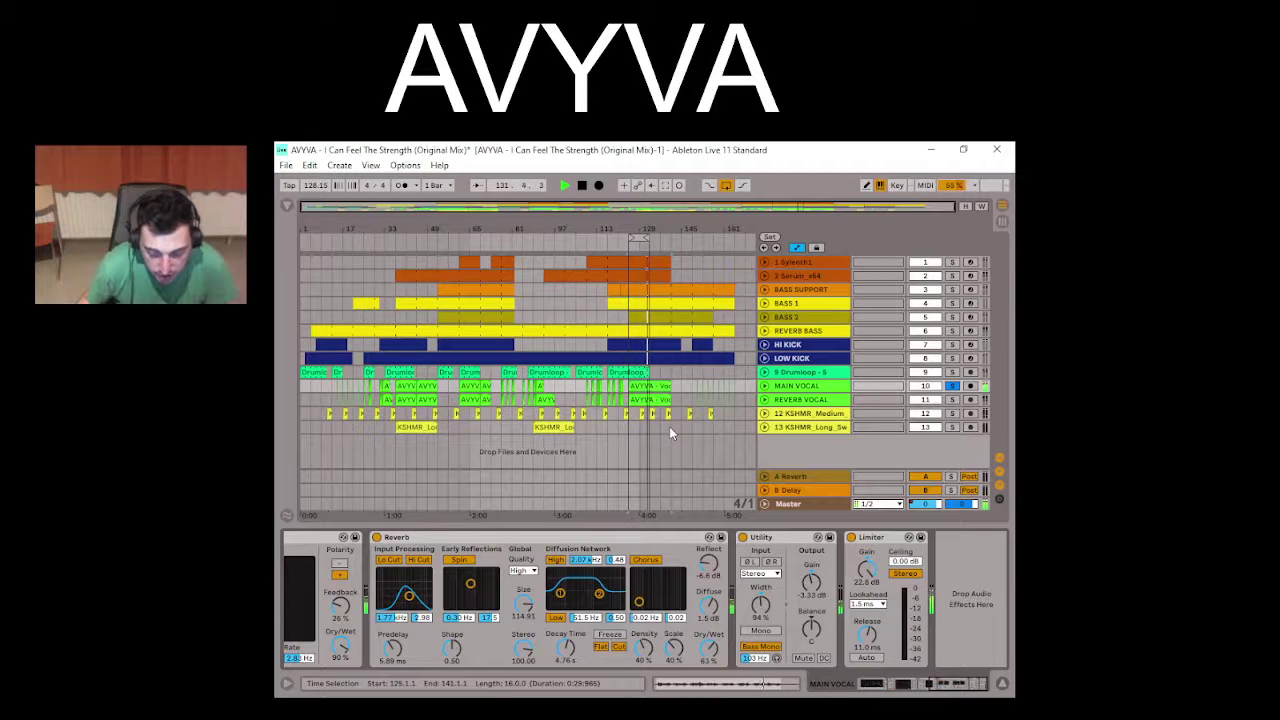
{"action": "key", "text": "space"}
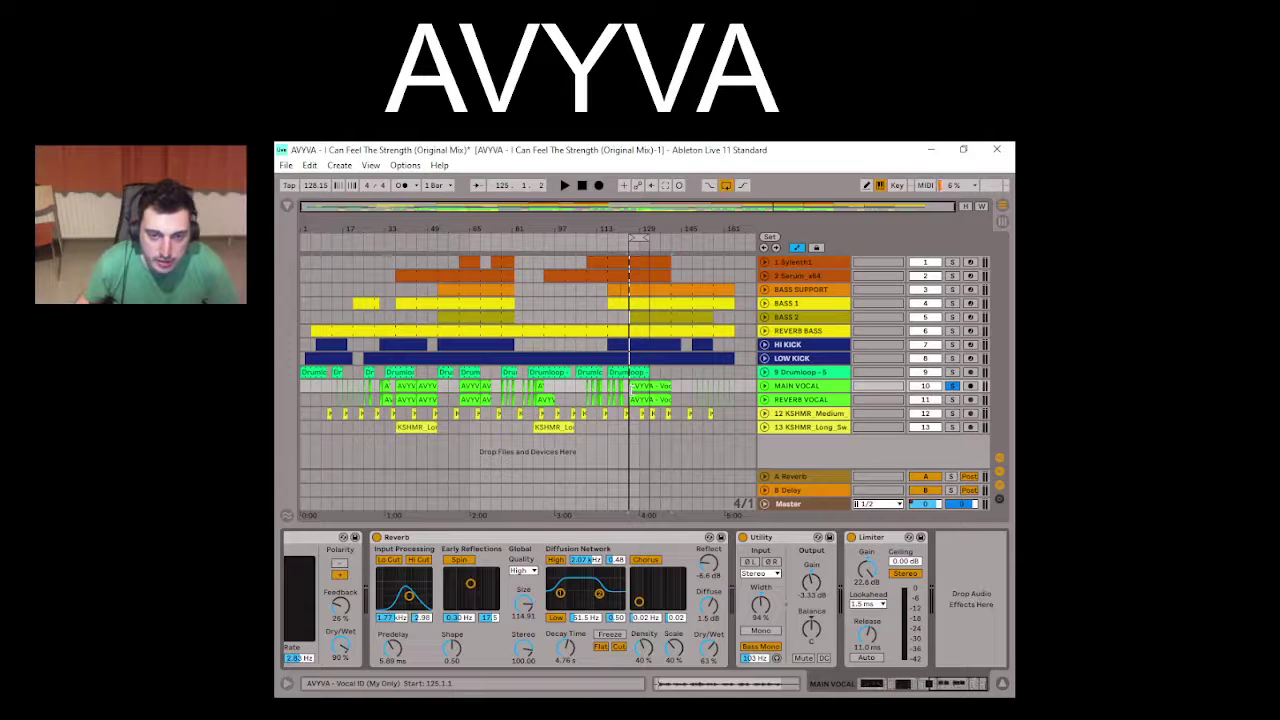
Step: Reset the pitch of the MAIN VOCAL clip at bar 125 to 0 semitones
{"action": "left_click", "coordinate": [637, 388]}
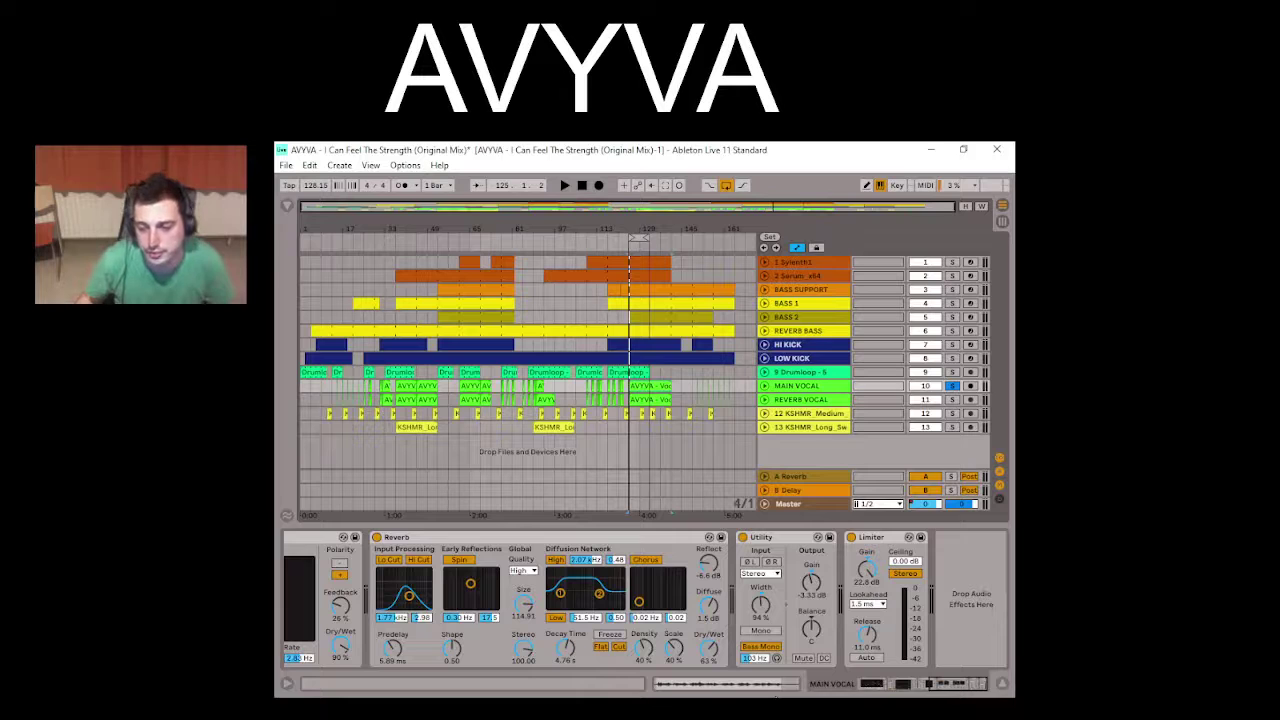
{"action": "key", "text": "shift+Tab"}
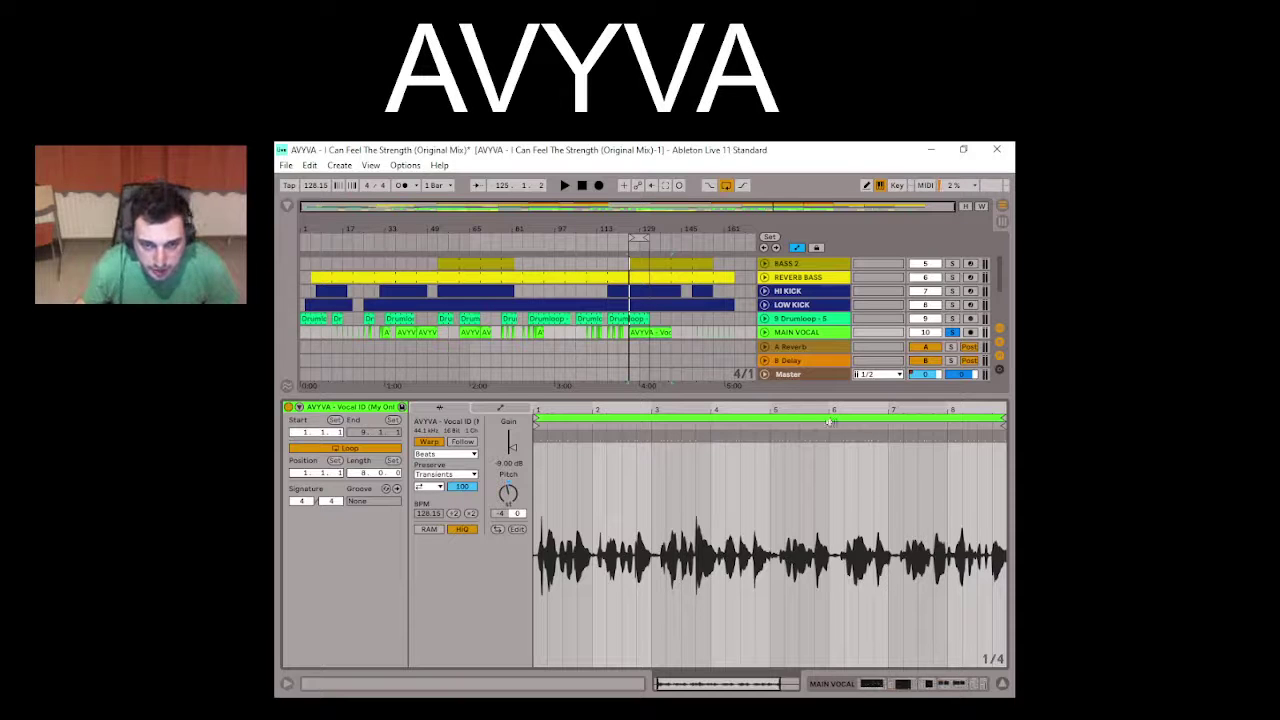
{"action": "right_click", "coordinate": [509, 493]}
{"action": "left_click", "coordinate": [540, 508]}
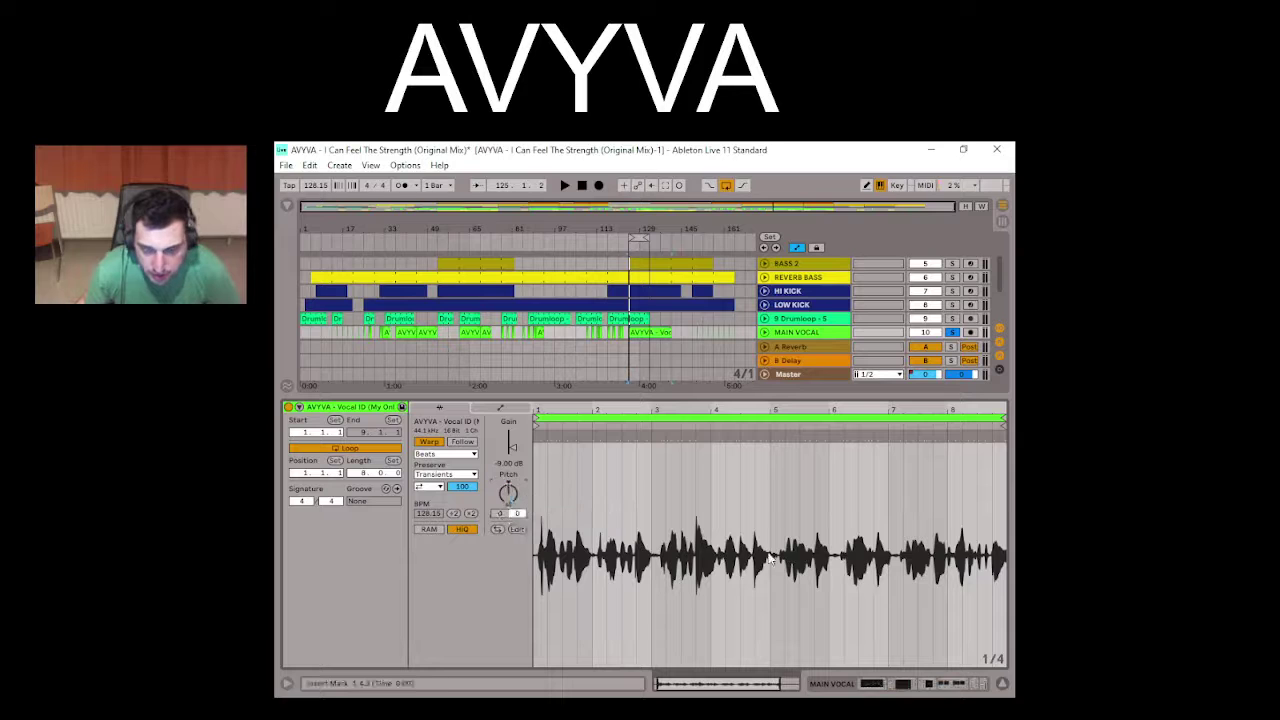
{"action": "key", "text": "shift+Tab"}
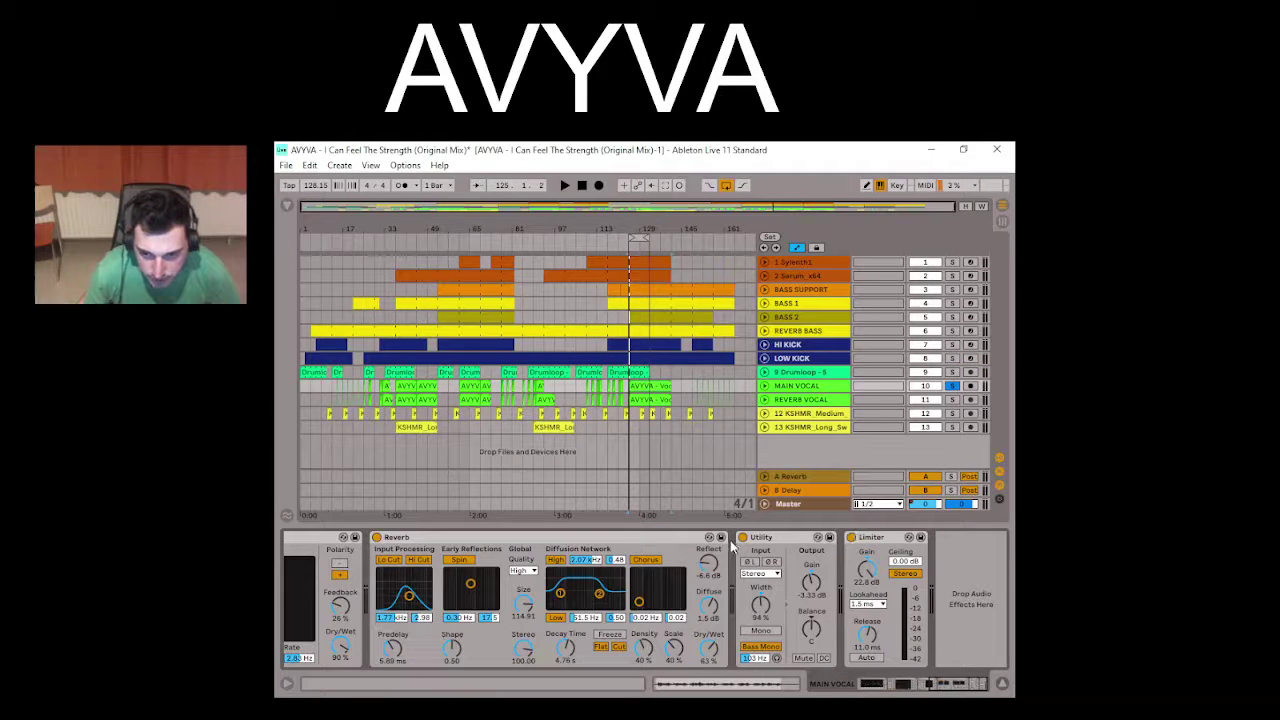
Step: Bypass the EQ Eight, Multiband Dynamics, Chorus and Reverb on the MAIN VOCAL track
{"action": "left_click_drag", "start_coordinate": [970, 688], "coordinate": [817, 688]}
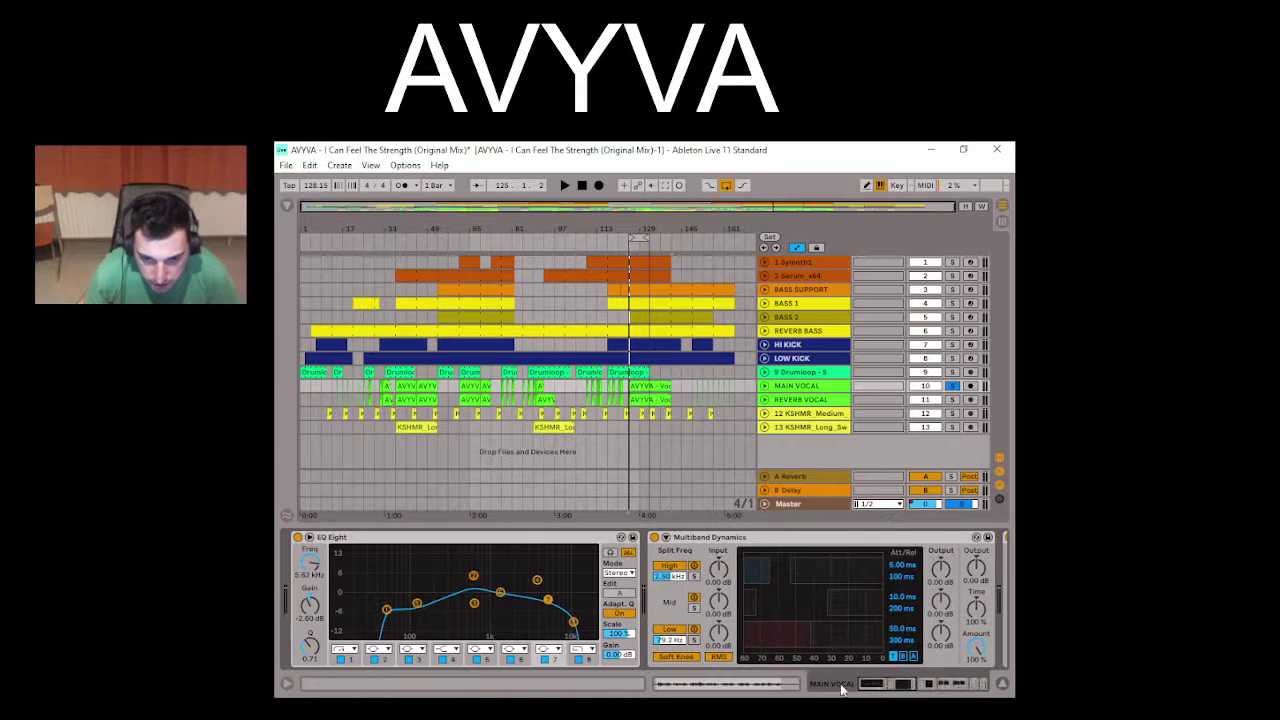
{"action": "left_click", "coordinate": [297, 537]}
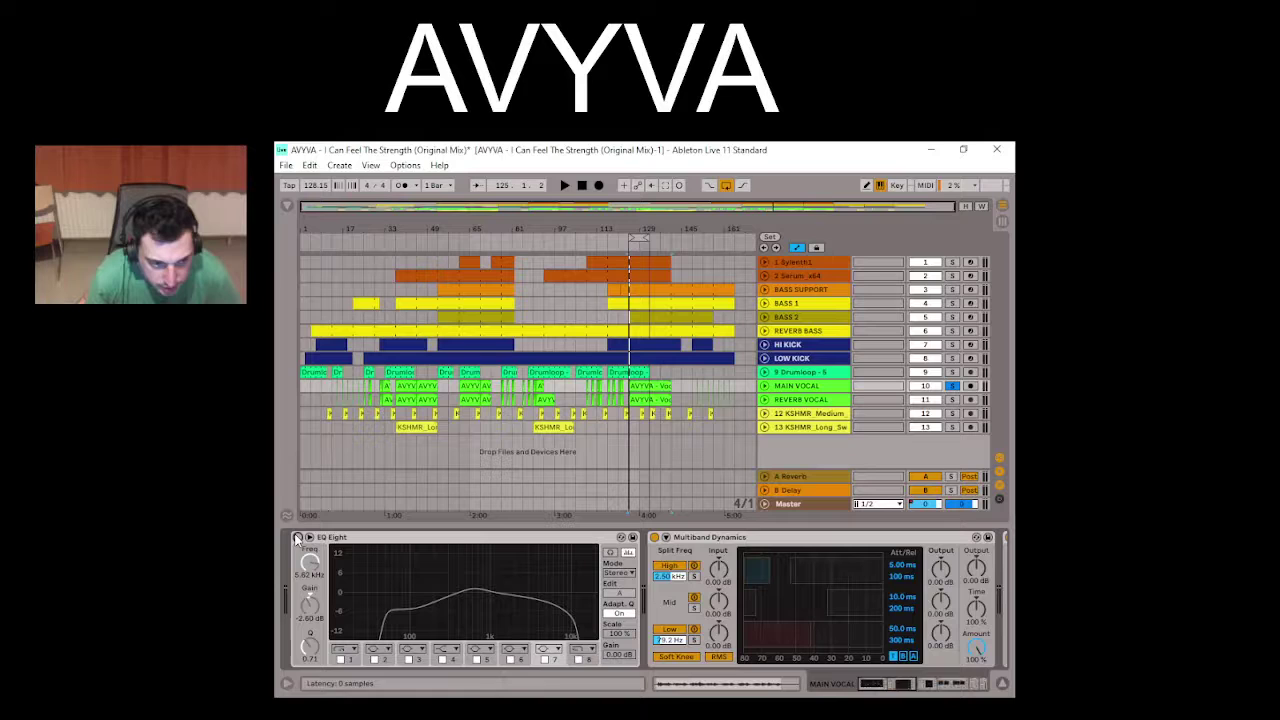
{"action": "left_click", "coordinate": [654, 537]}
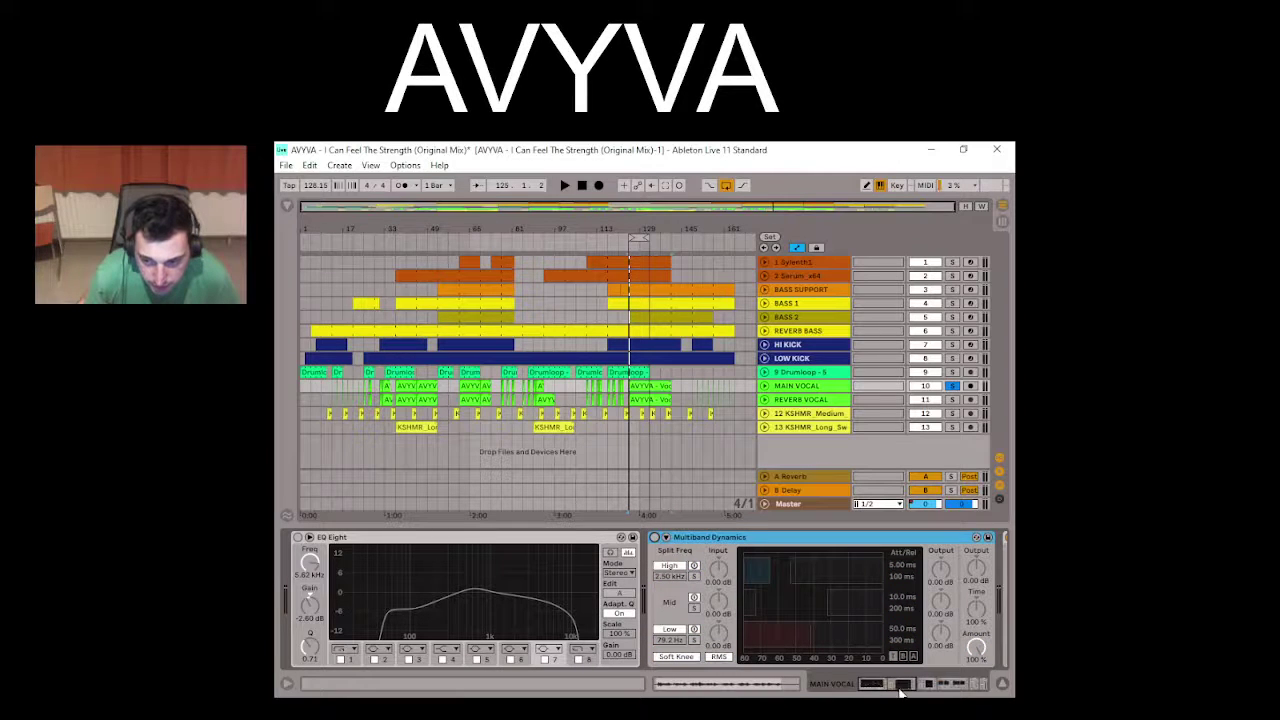
{"action": "left_click", "coordinate": [901, 686]}
{"action": "left_click", "coordinate": [816, 537]}
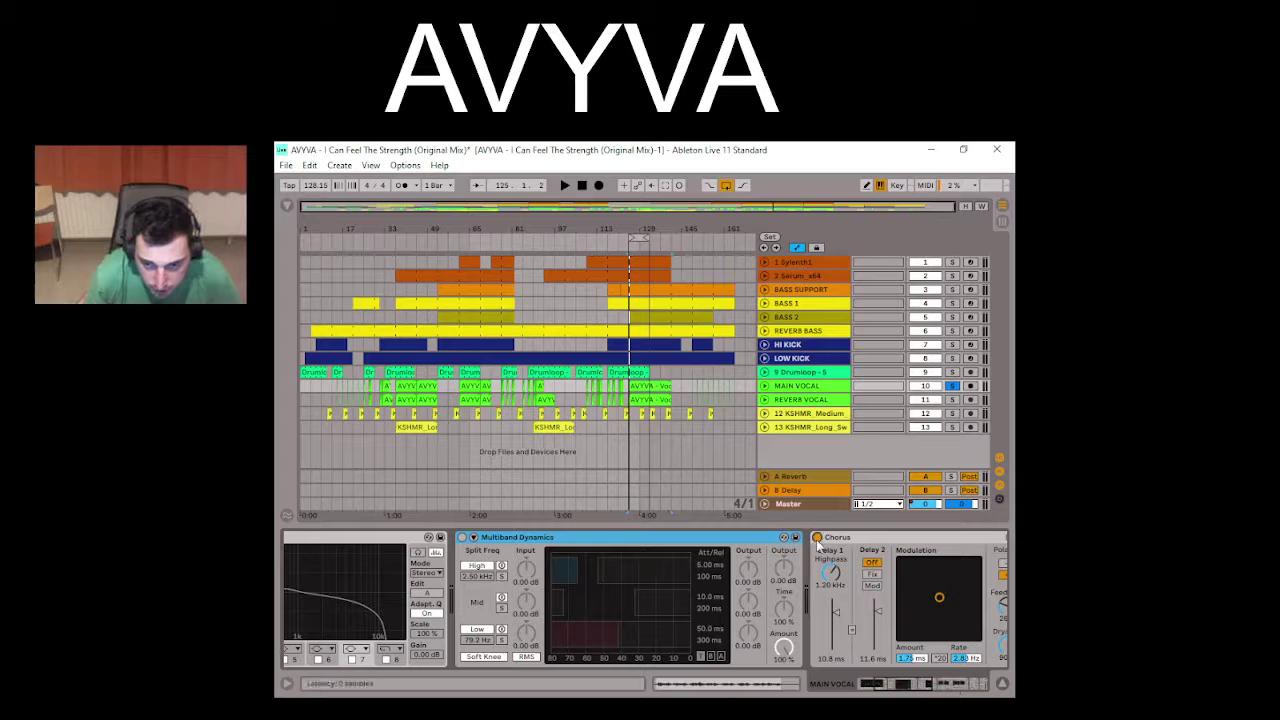
{"action": "left_click", "coordinate": [910, 683]}
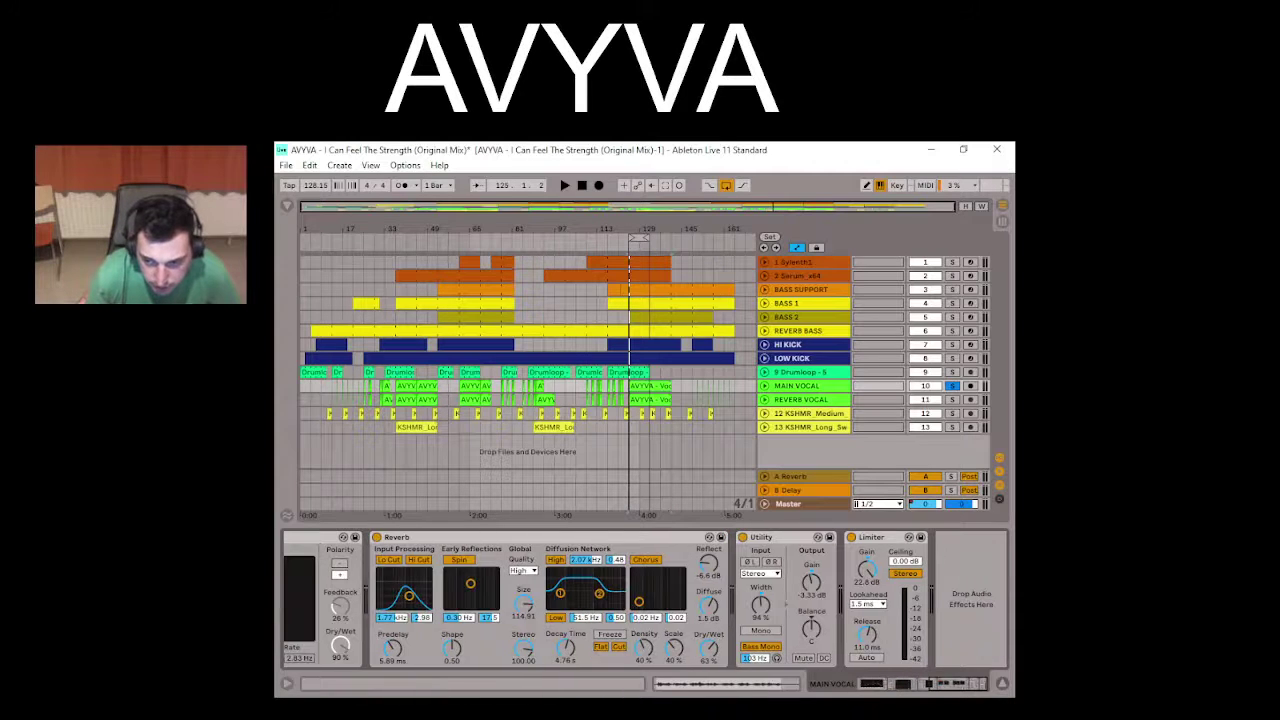
{"action": "left_click", "coordinate": [376, 537]}
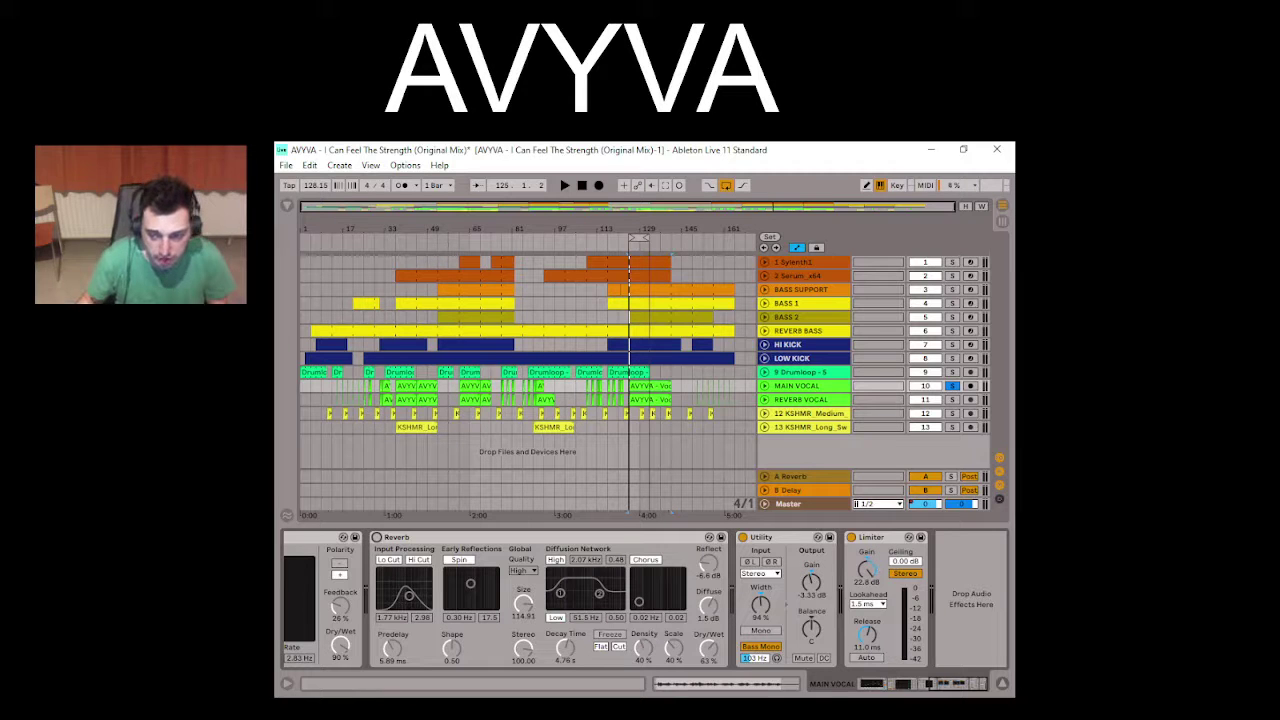
{"action": "left_click_drag", "start_coordinate": [947, 697], "coordinate": [982, 697]}
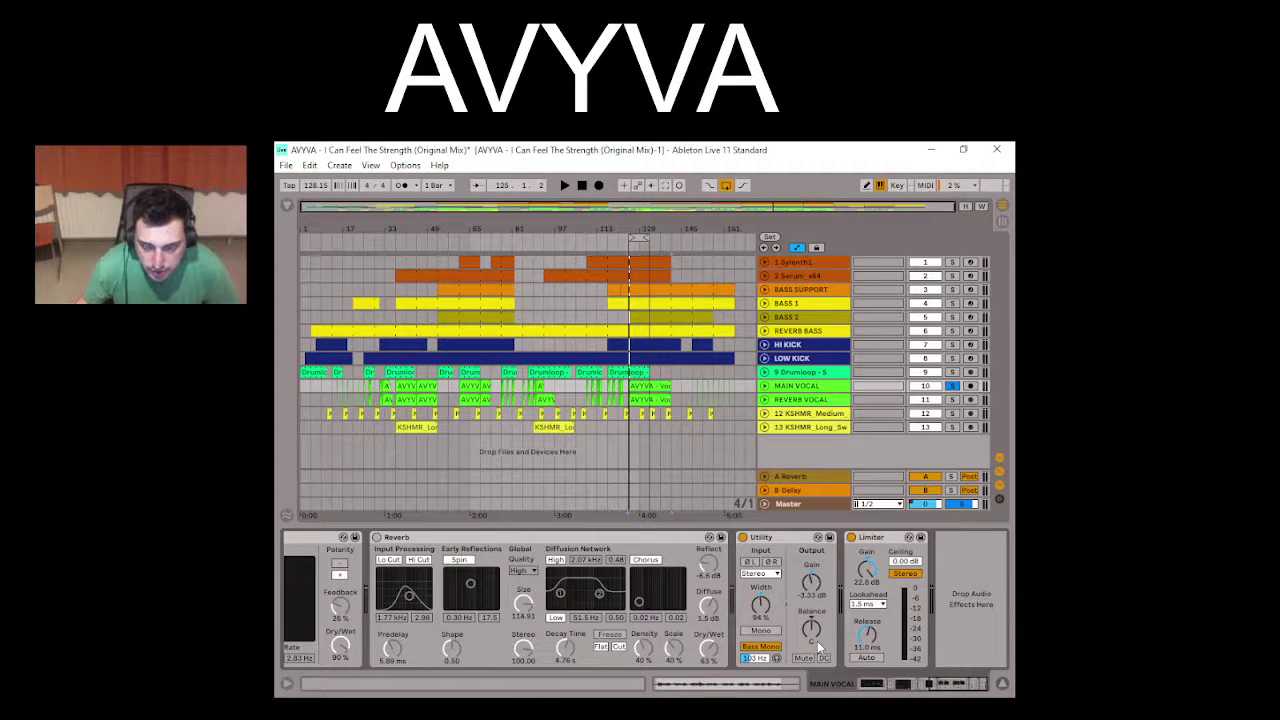
{"action": "left_click", "coordinate": [865, 685]}
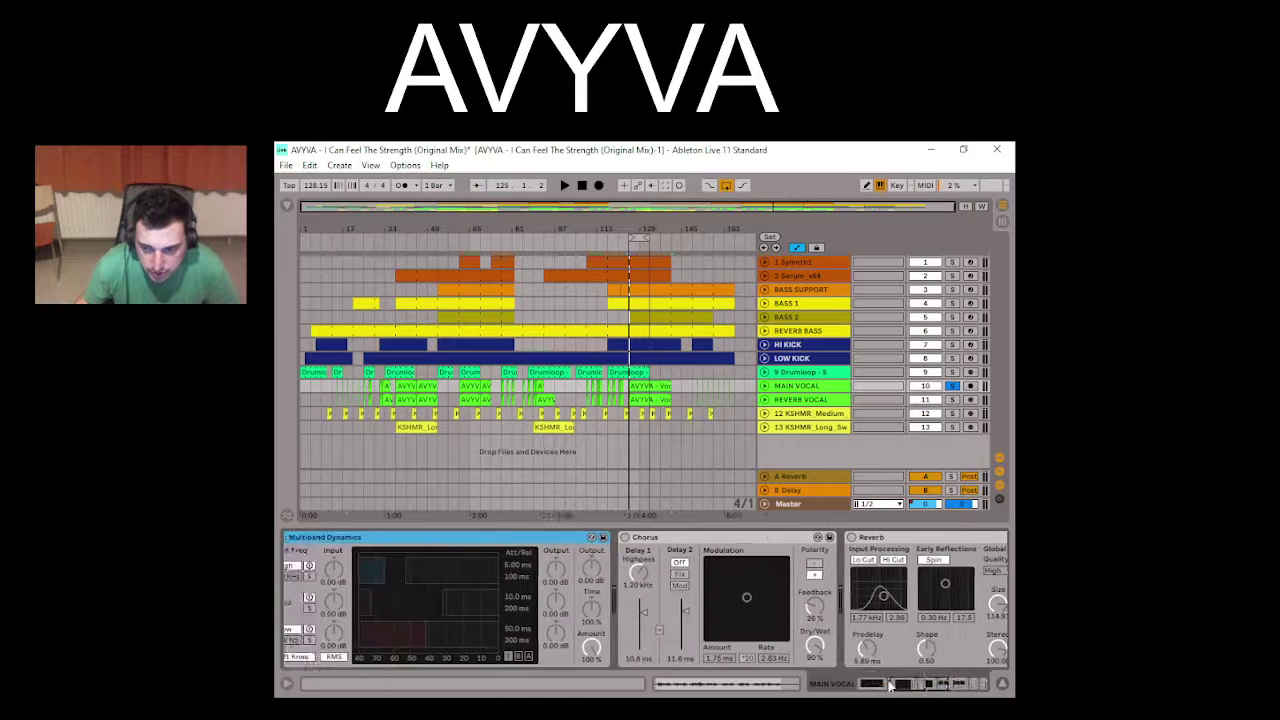
Step: Play the unpitched MAIN VOCAL clip from its start to hear it without the bypassed effects
{"action": "left_click", "coordinate": [755, 684]}
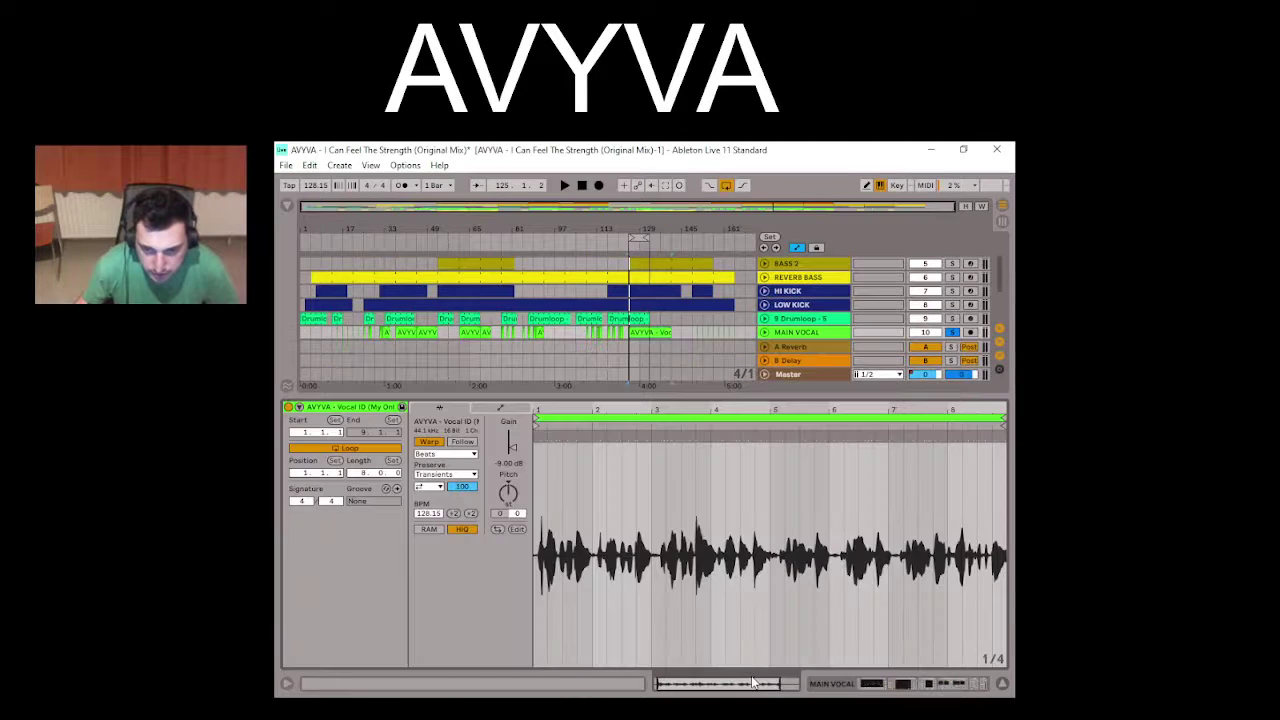
{"action": "left_click", "coordinate": [535, 476]}
{"action": "key", "text": "space"}
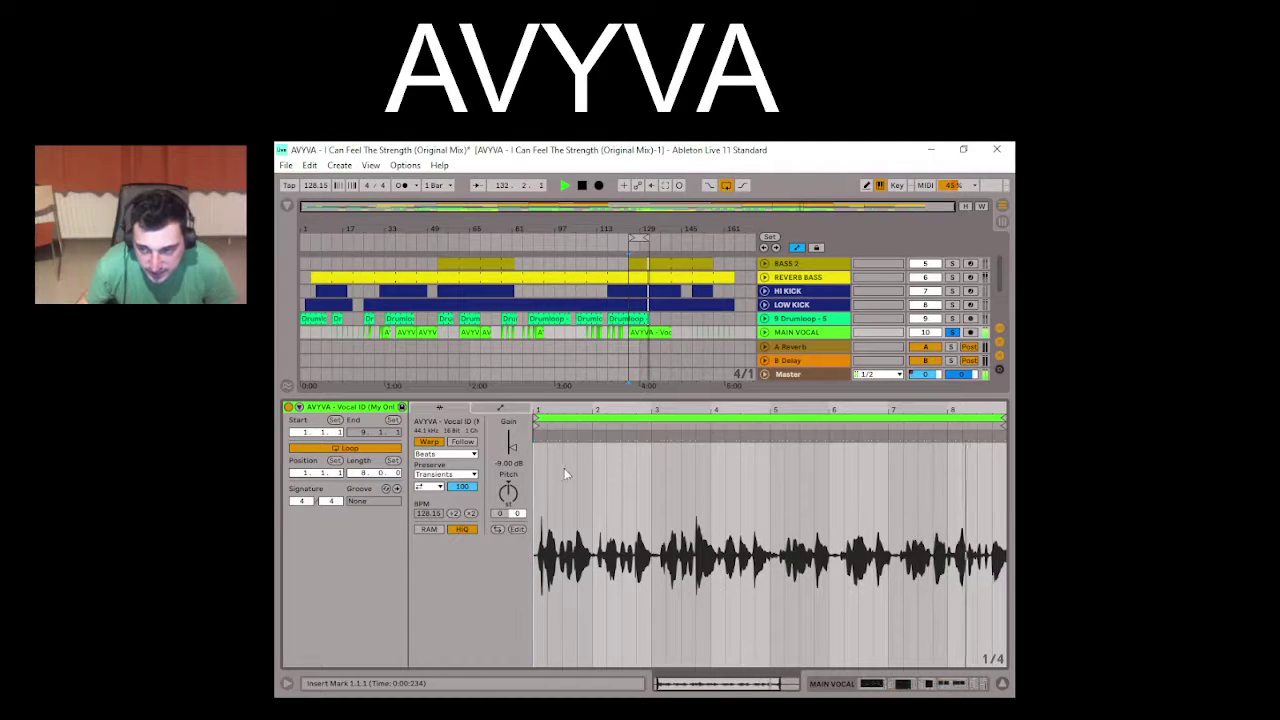
{"action": "key", "text": "space"}
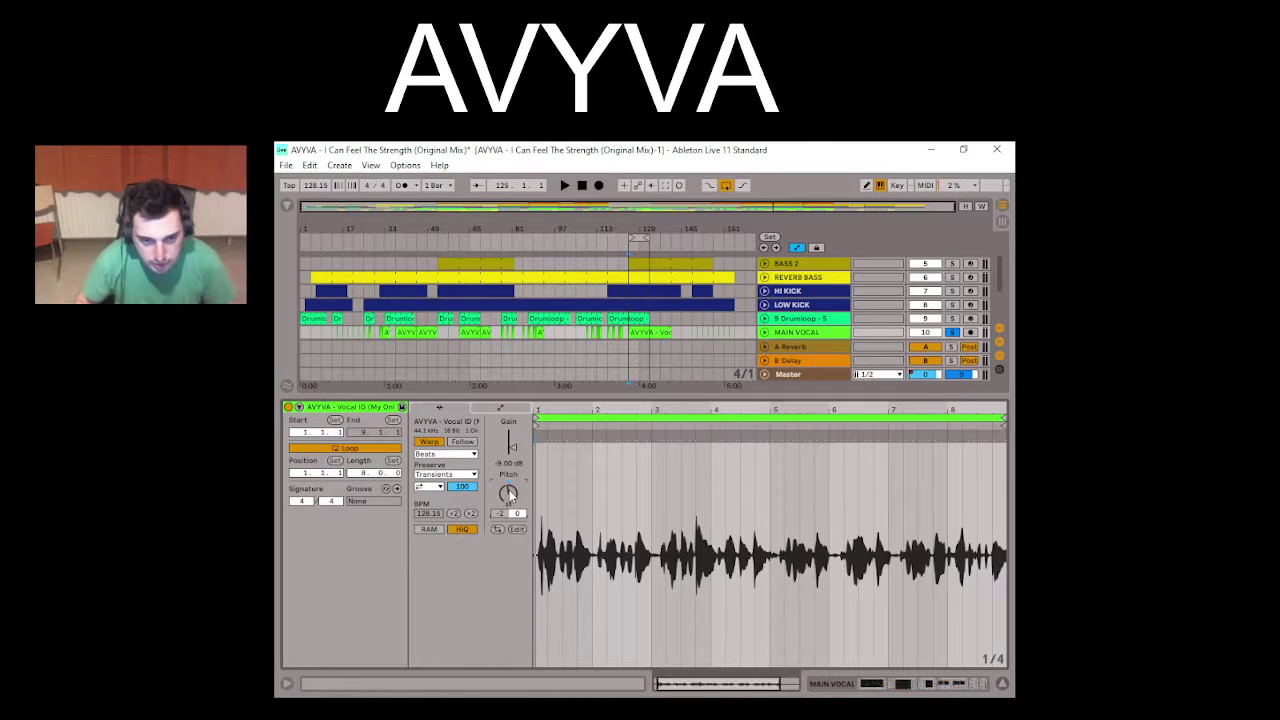
Step: Lower the MAIN VOCAL clip's pitch through -2 and -3 to -4 semitones, playing the vocal at each setting
{"action": "key", "text": "space"}
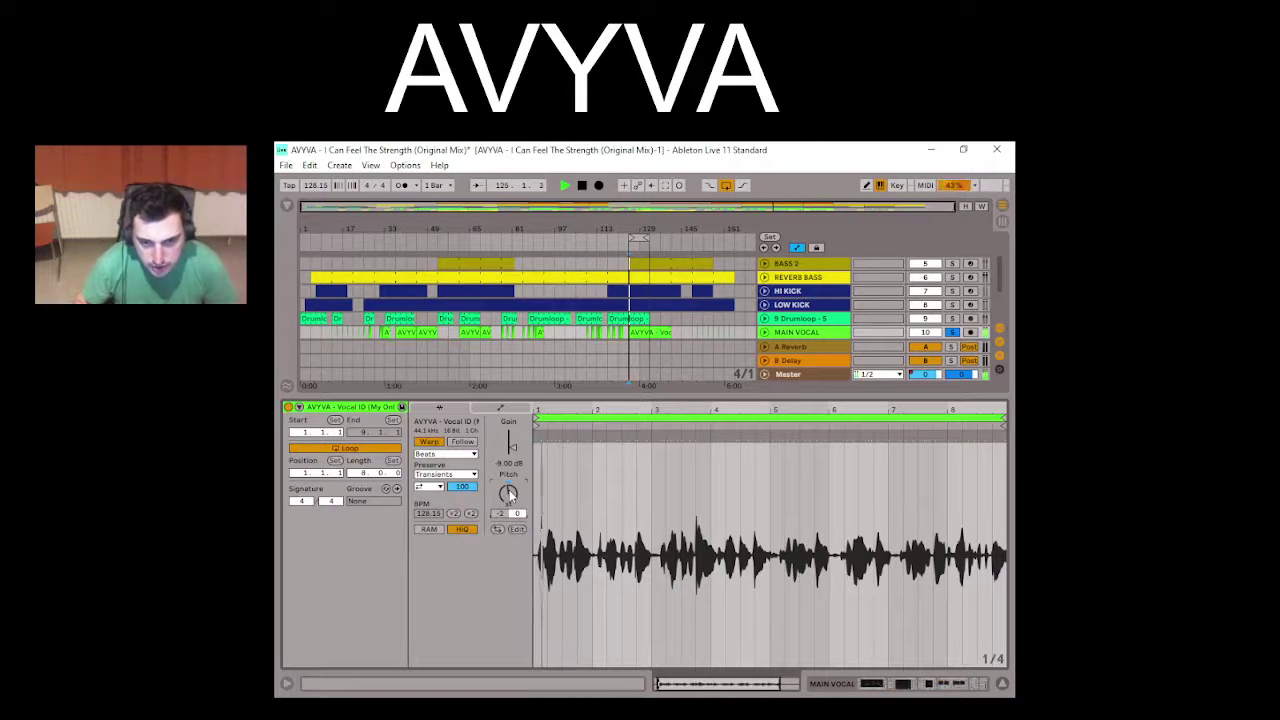
{"action": "key", "text": "space"}
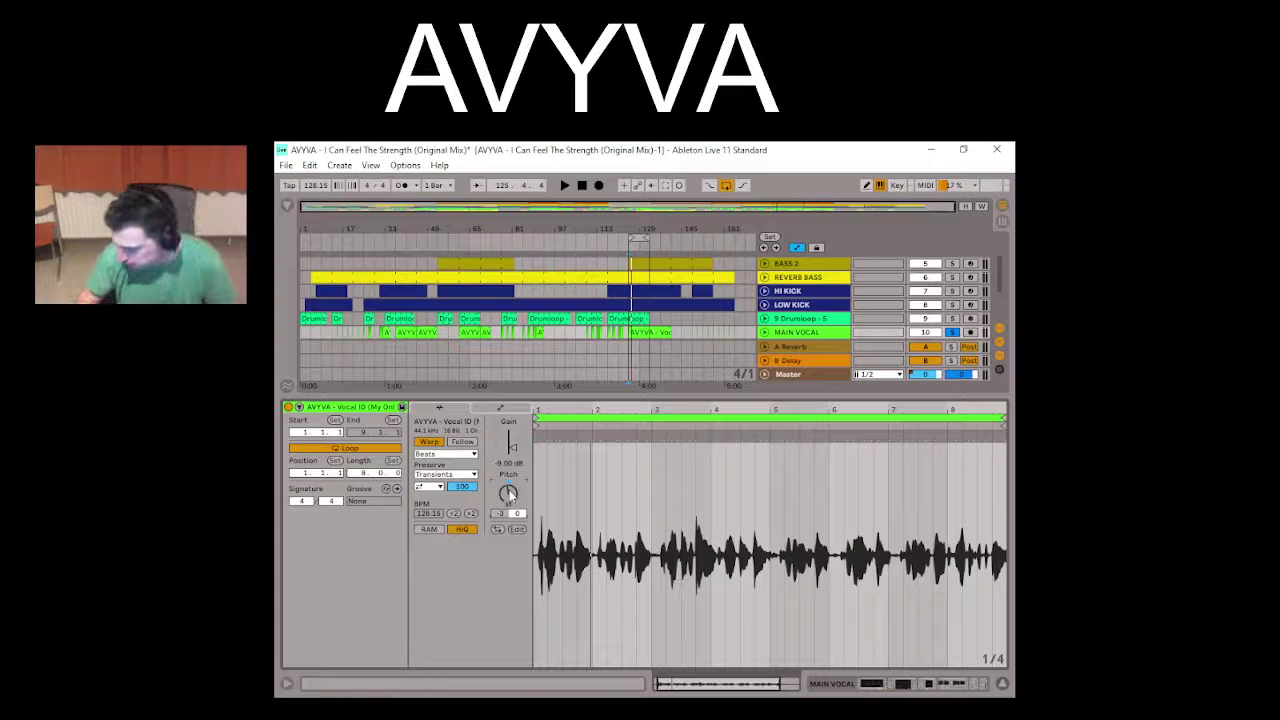
{"action": "key", "text": "space"}
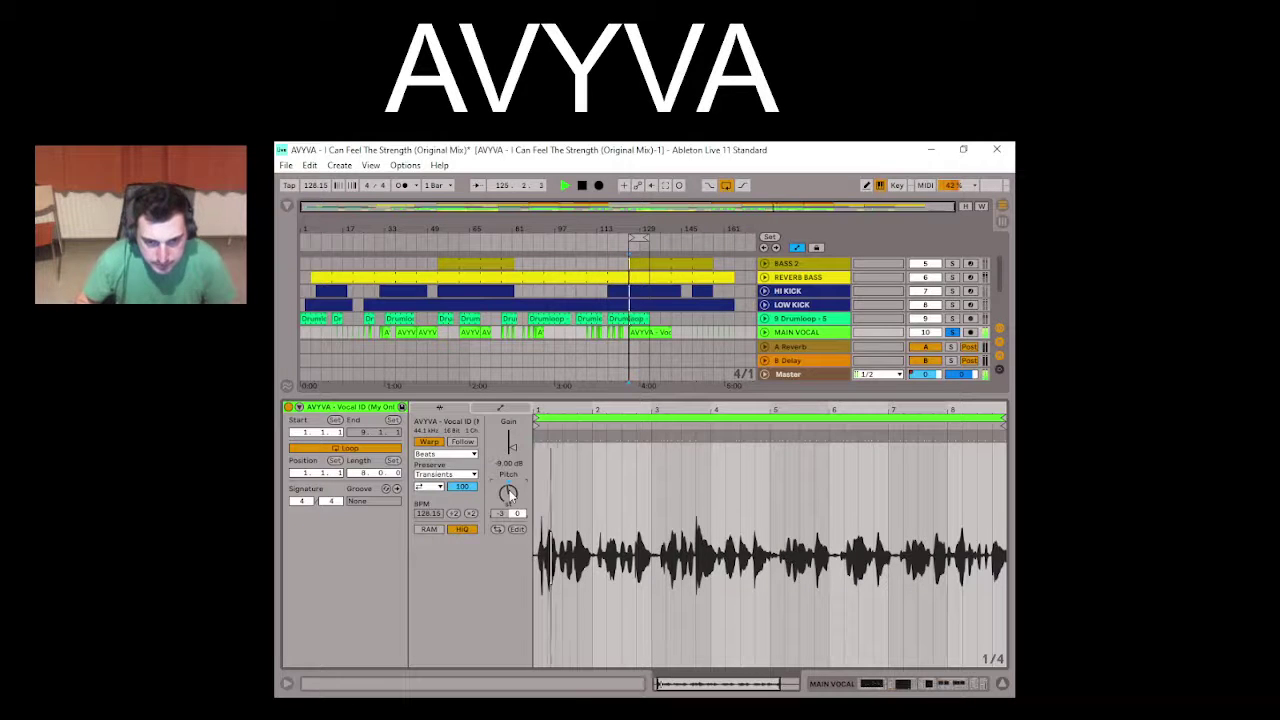
{"action": "key", "text": "space"}
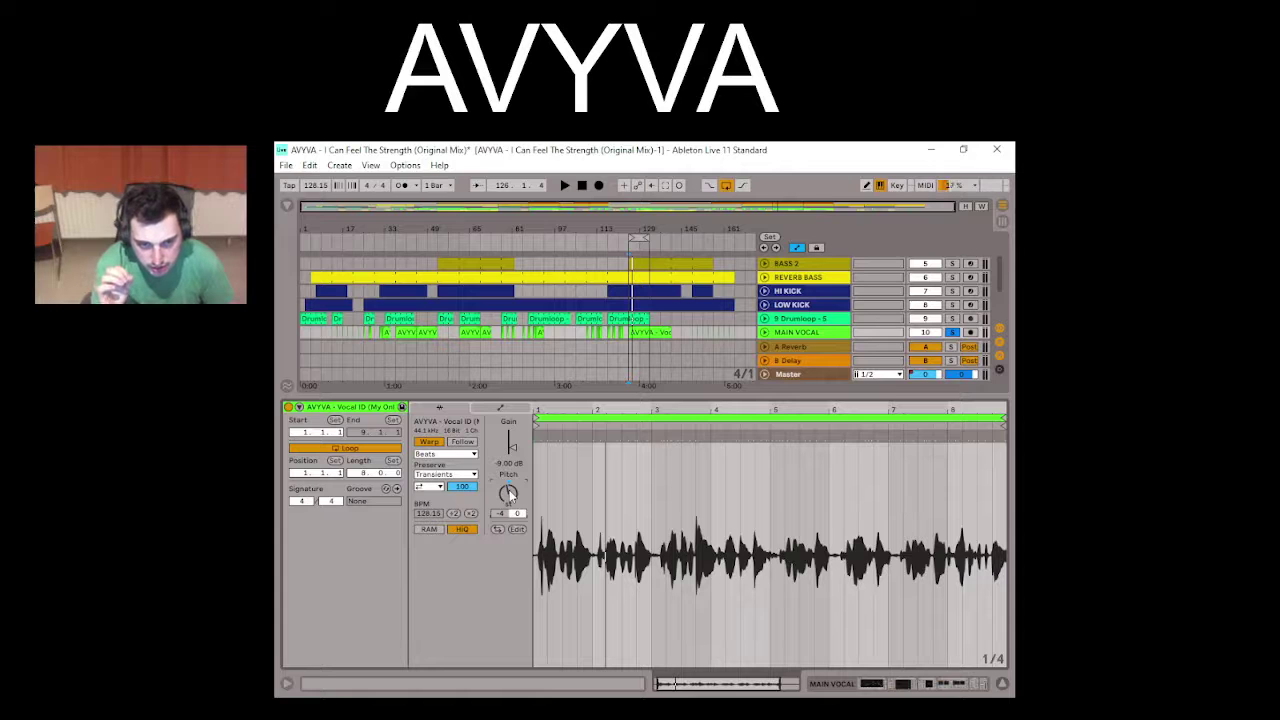
{"action": "key", "text": "space"}
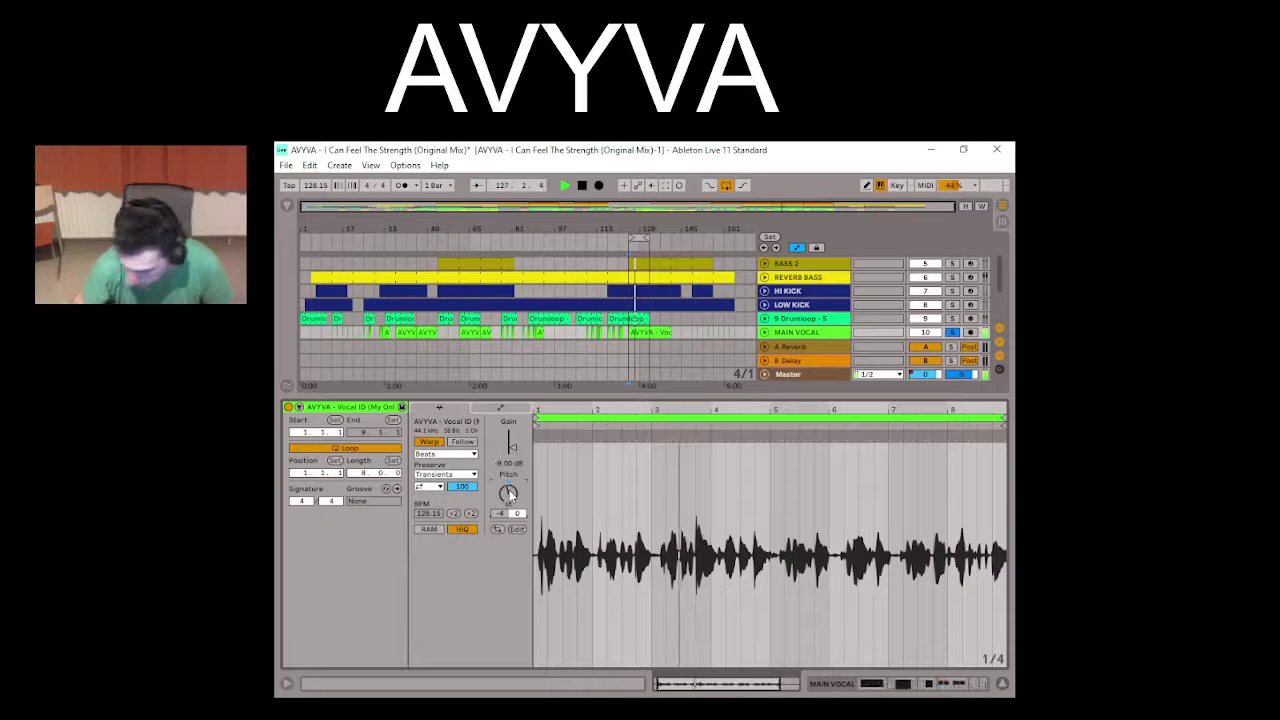
{"action": "key", "text": "space"}
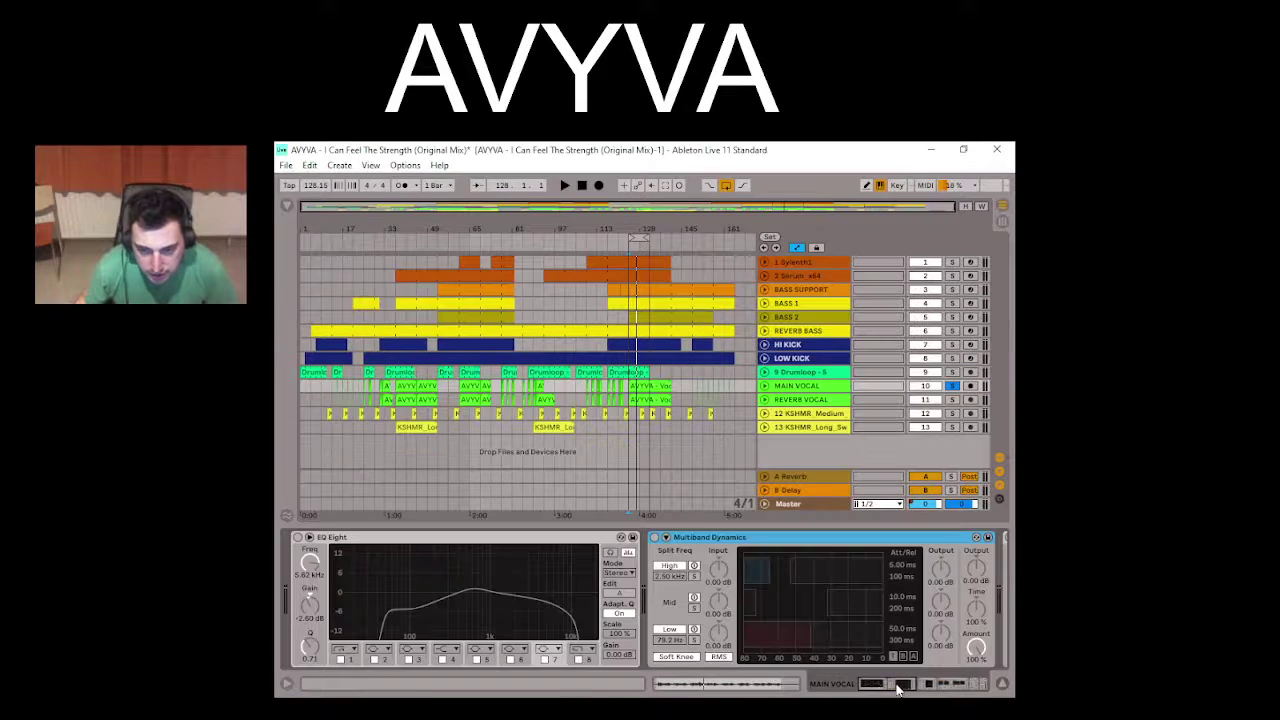
Step: Switch the EQ Eight on the MAIN VOCAL track back on
{"action": "left_click", "coordinate": [297, 537]}
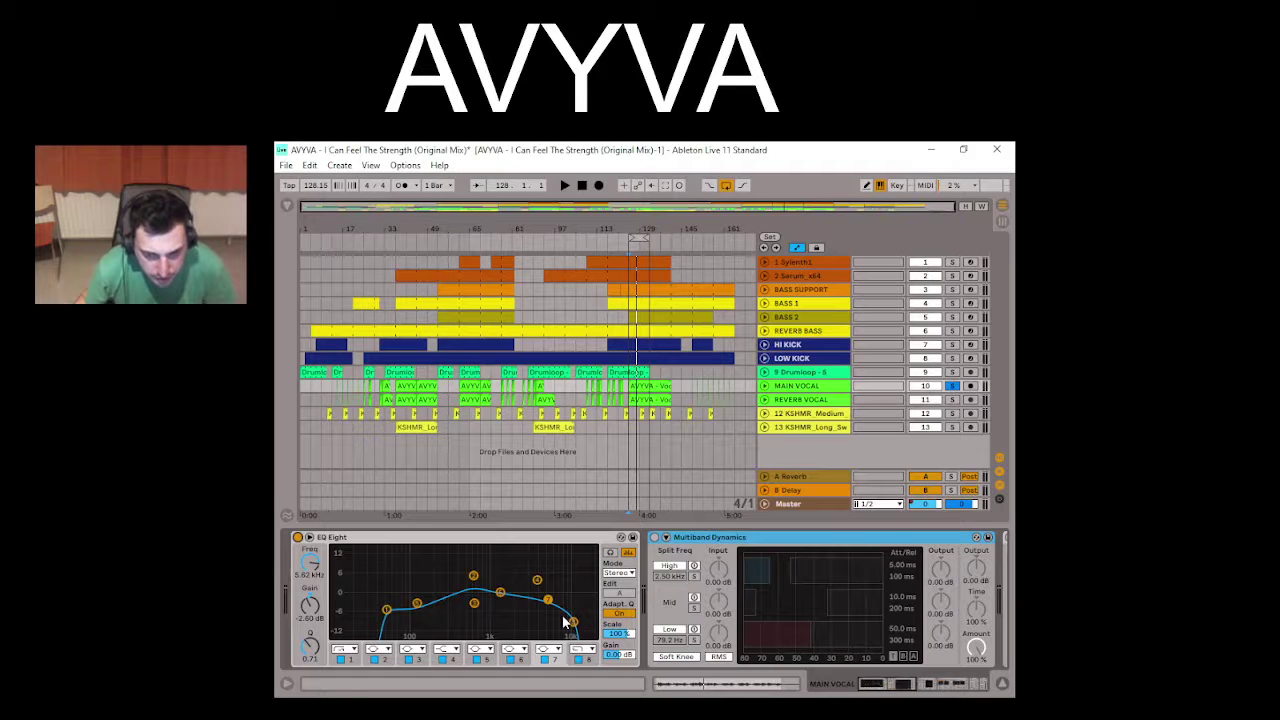
Step: Play the MAIN VOCAL and toggle its EQ Eight off and on during playback to compare the sound
{"action": "key", "text": "space"}
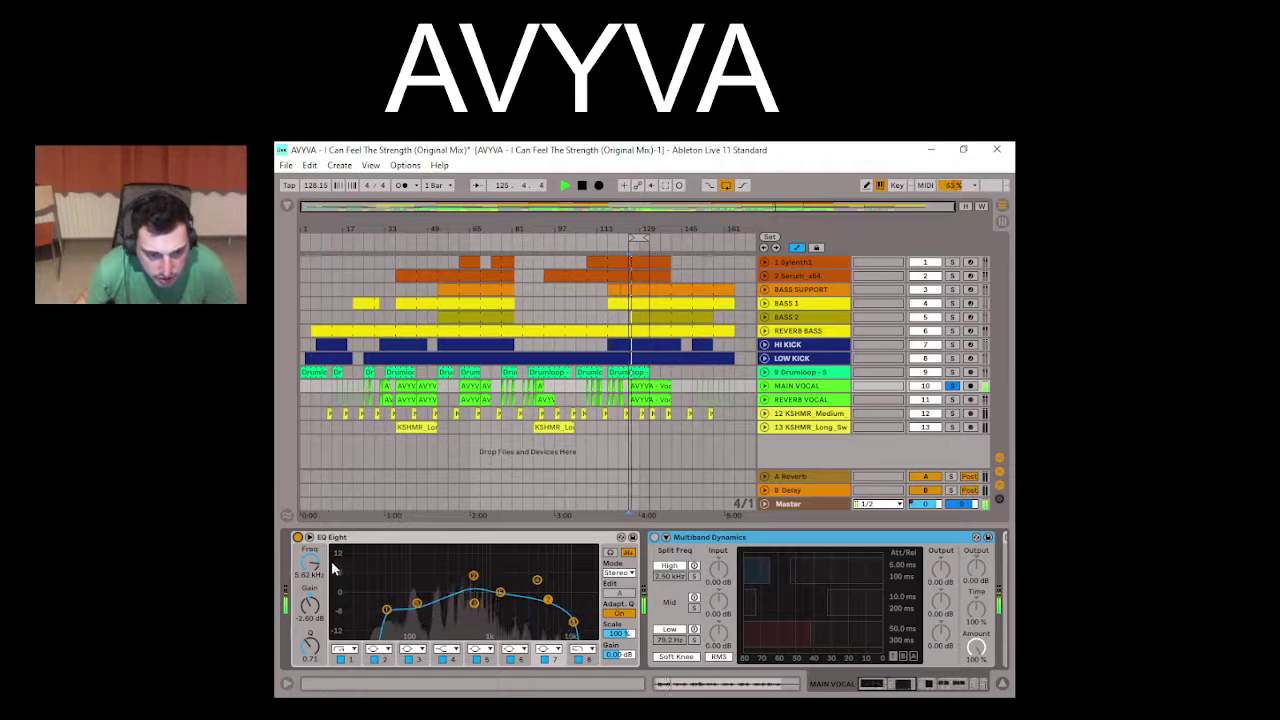
{"action": "left_click", "coordinate": [297, 537]}
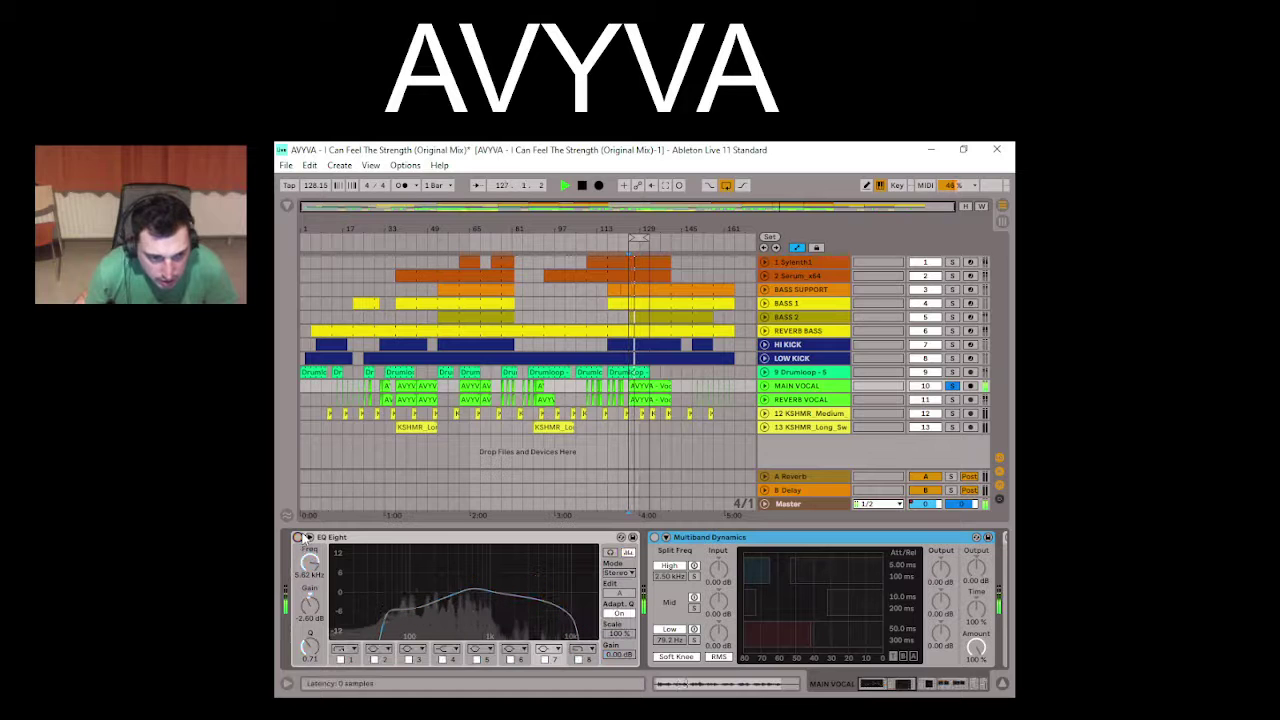
{"action": "left_click", "coordinate": [298, 537]}
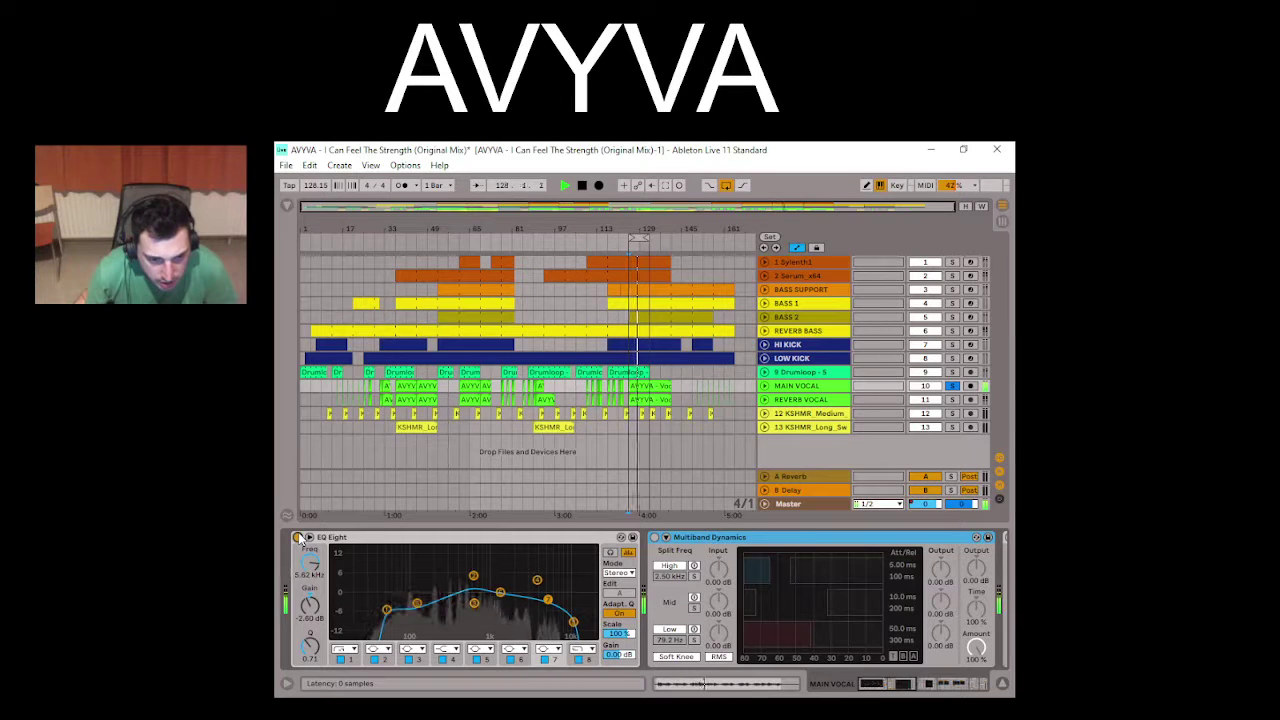
{"action": "key", "text": "space"}
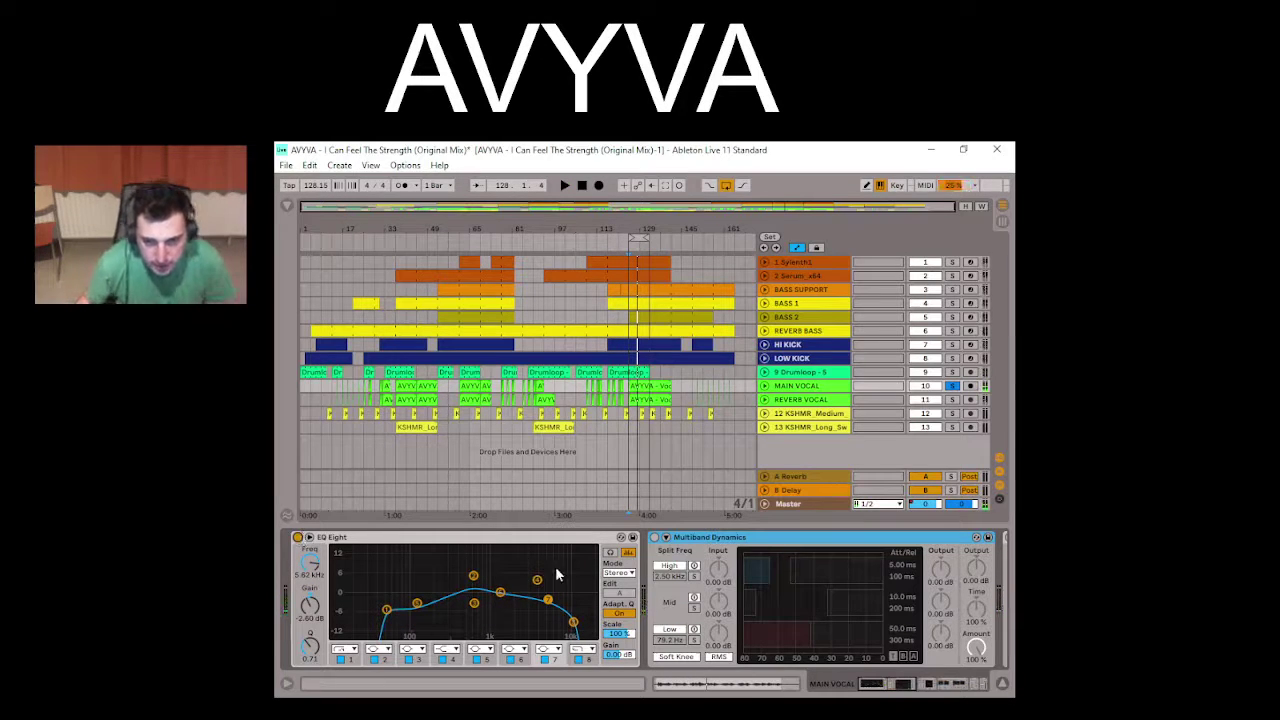
Step: Switch the Multiband Dynamics on the MAIN VOCAL track back on and play the vocal through it
{"action": "left_click", "coordinate": [654, 537]}
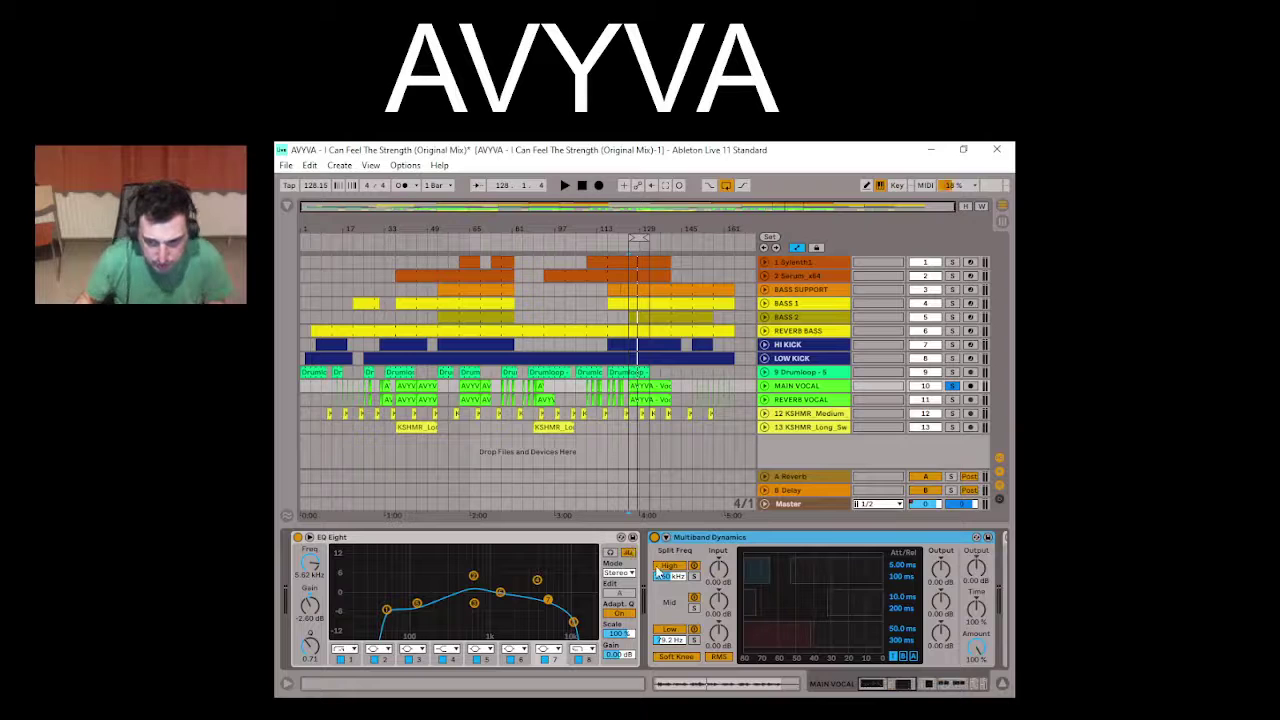
{"action": "left_click", "coordinate": [903, 690]}
{"action": "left_click_drag", "start_coordinate": [903, 690], "coordinate": [916, 692]}
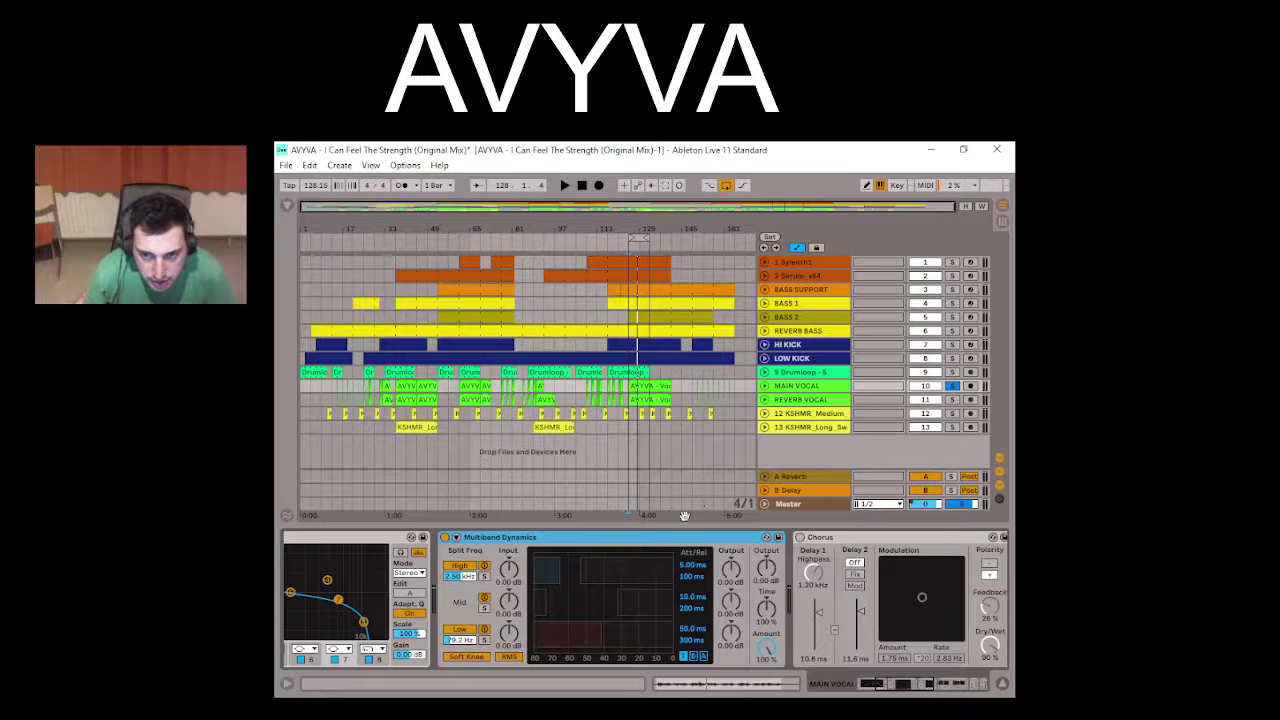
{"action": "key", "text": "space"}
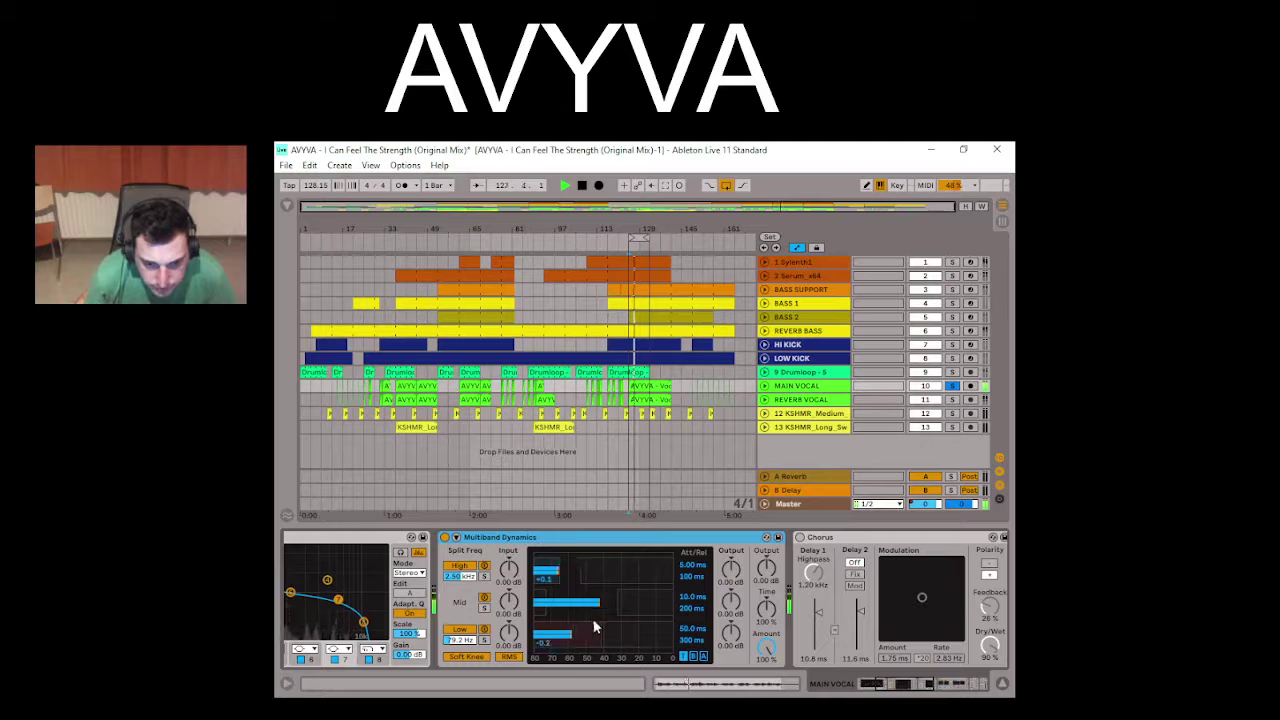
{"action": "key", "text": "space"}
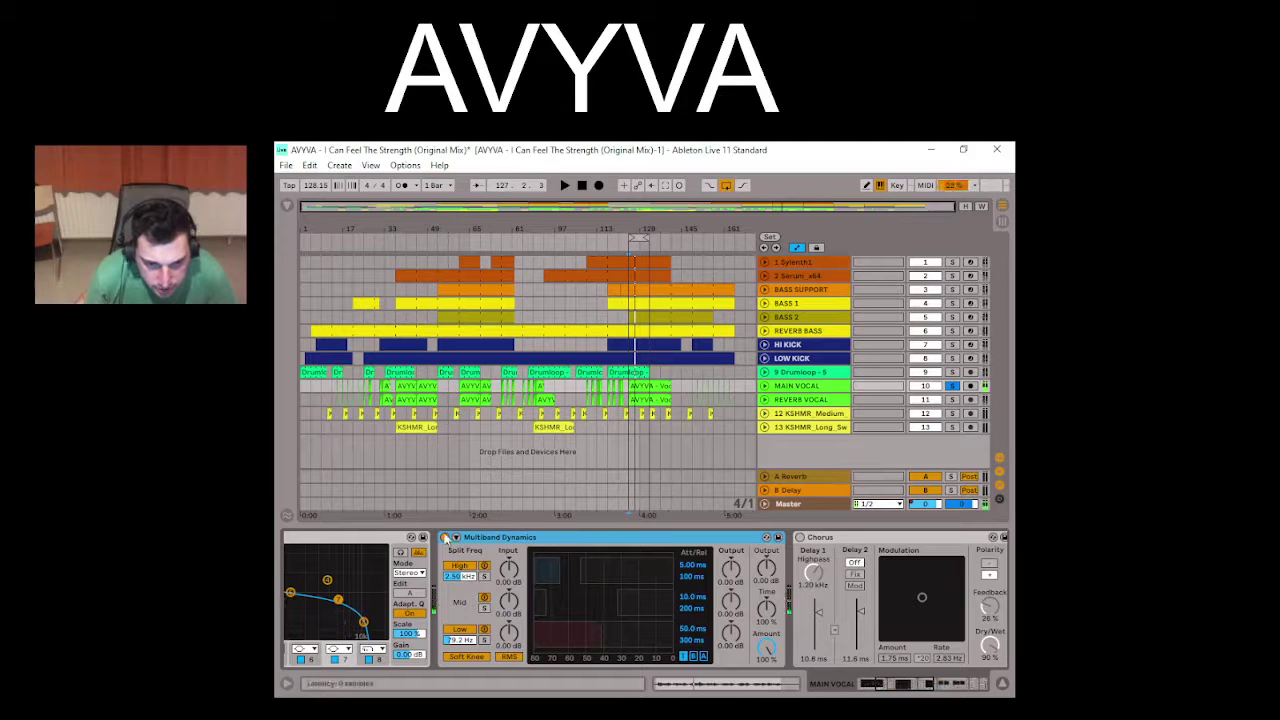
Step: Play the vocal with the Multiband Dynamics bypassed and re-enabled to compare its effect
{"action": "left_click", "coordinate": [446, 537]}
{"action": "key", "text": "space"}
{"action": "left_click", "coordinate": [446, 537]}
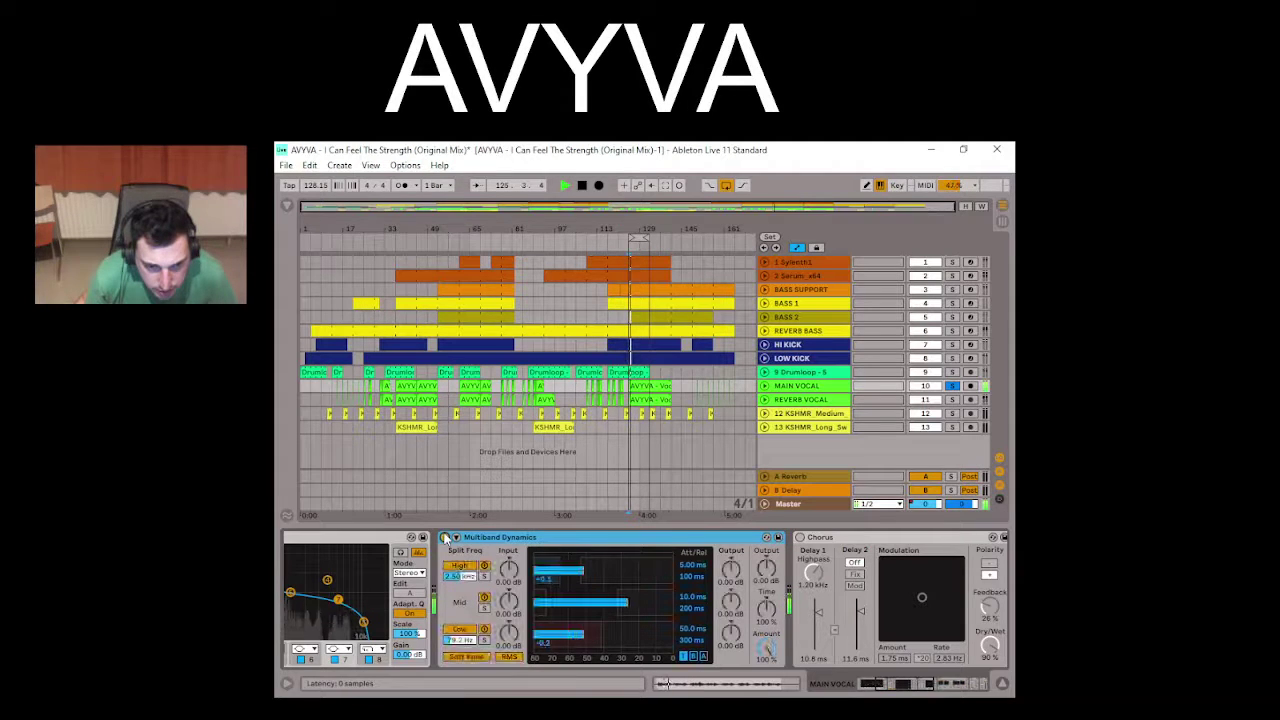
{"action": "key", "text": "space"}
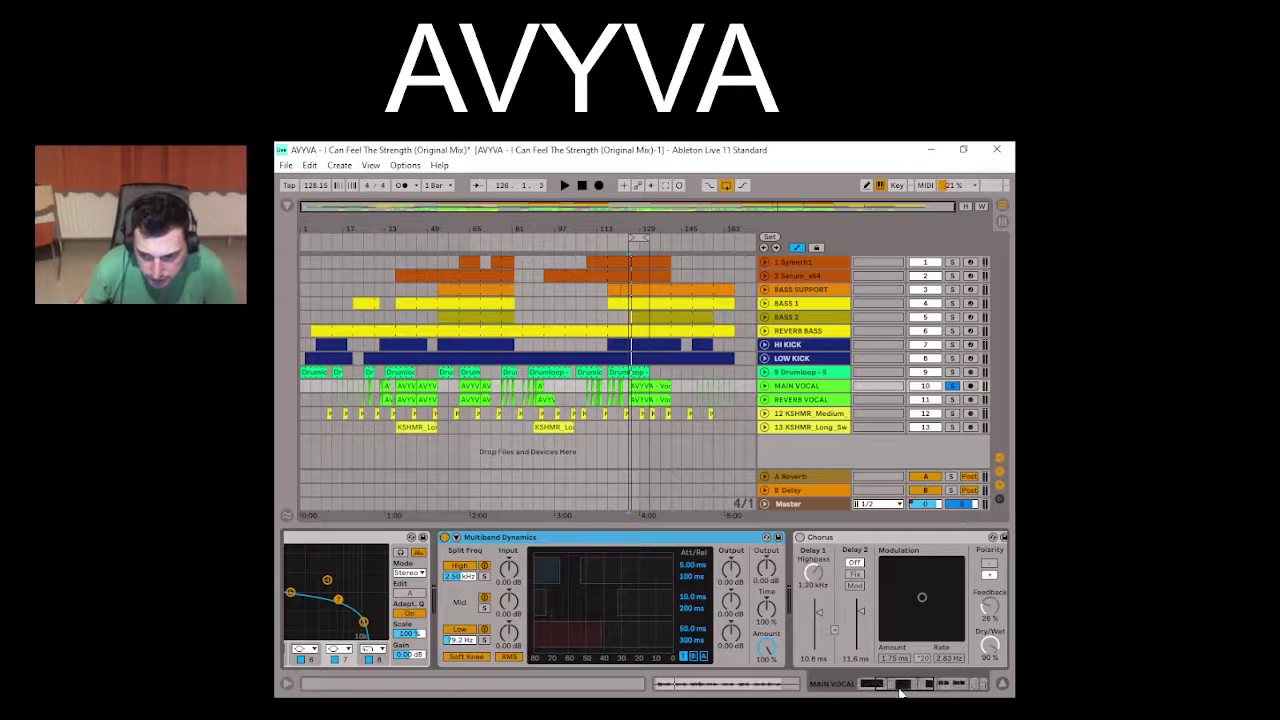
Step: Switch the Chorus on the MAIN VOCAL track back on and play the vocal with it
{"action": "left_click_drag", "start_coordinate": [900, 690], "coordinate": [935, 690]}
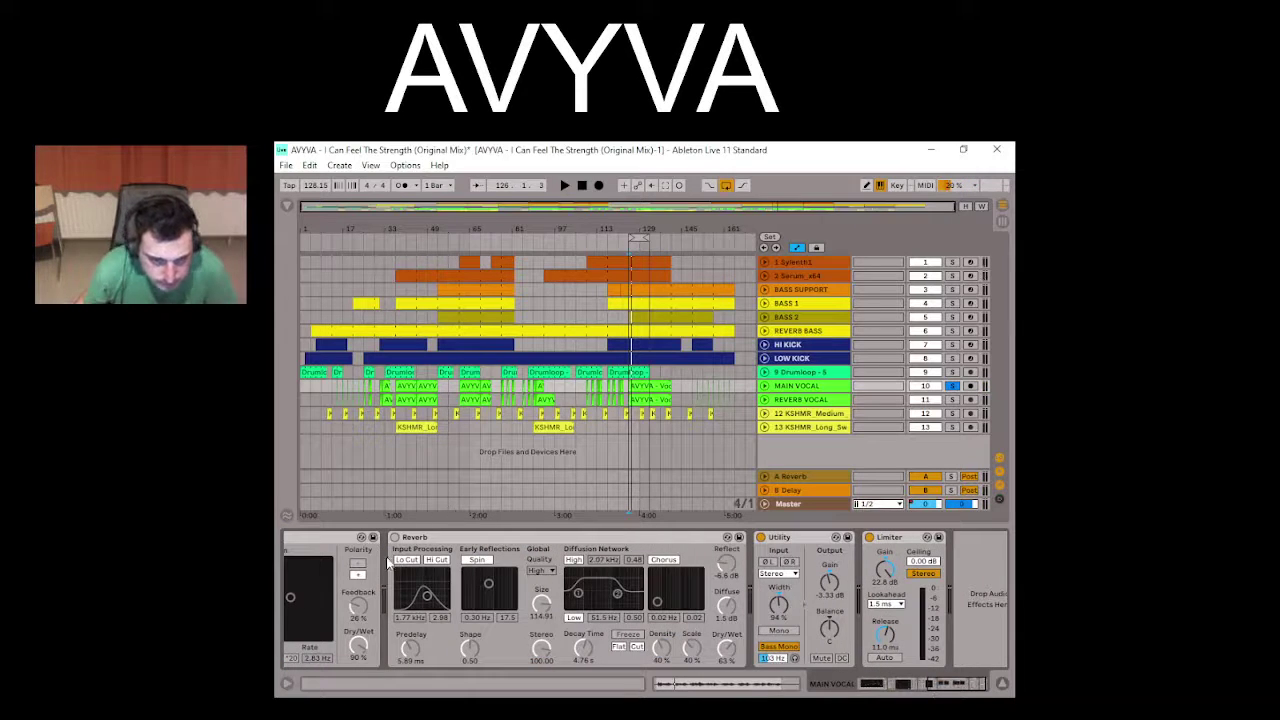
{"action": "left_click_drag", "start_coordinate": [958, 690], "coordinate": [893, 688]}
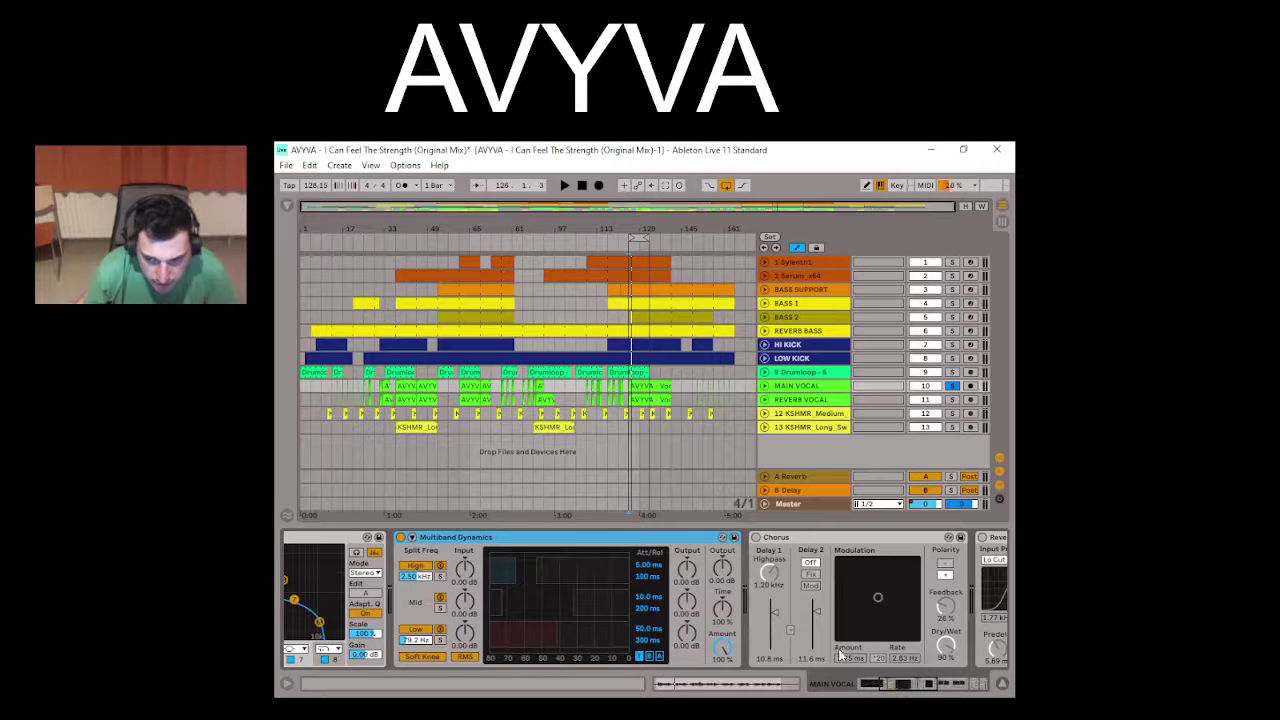
{"action": "right_click", "coordinate": [756, 538]}
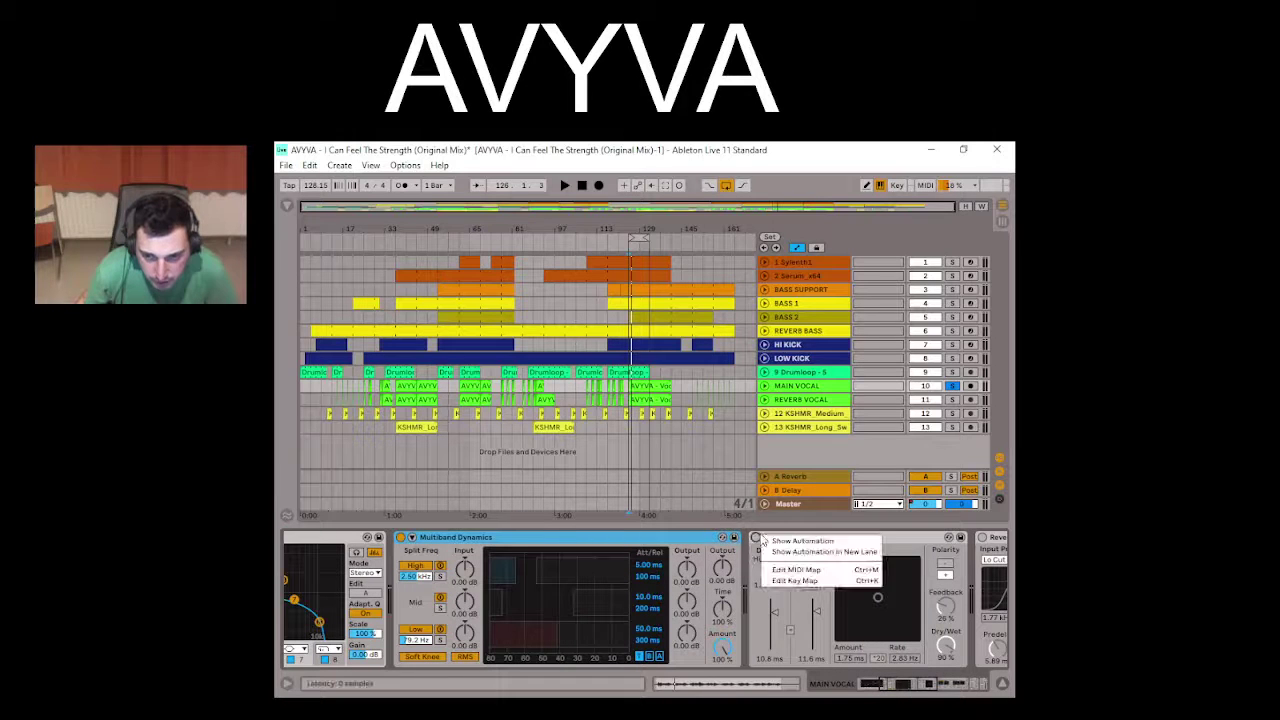
{"action": "key", "text": "Escape"}
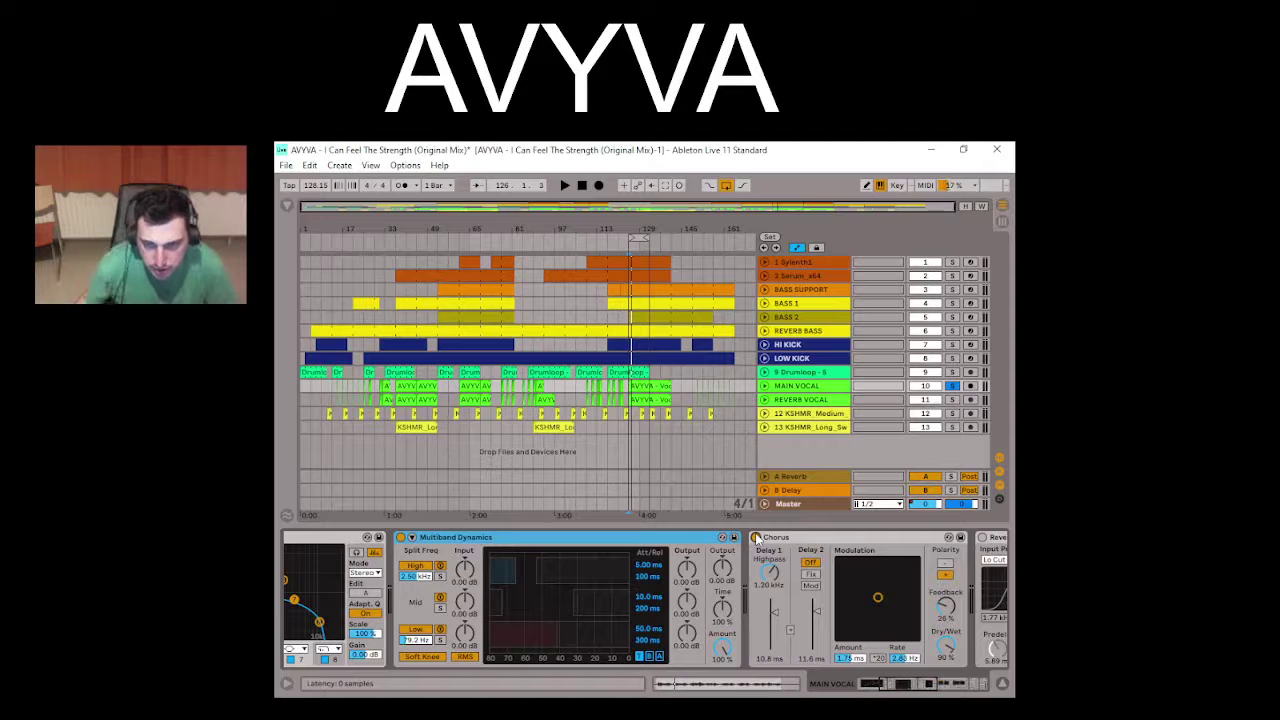
{"action": "key", "text": "space"}
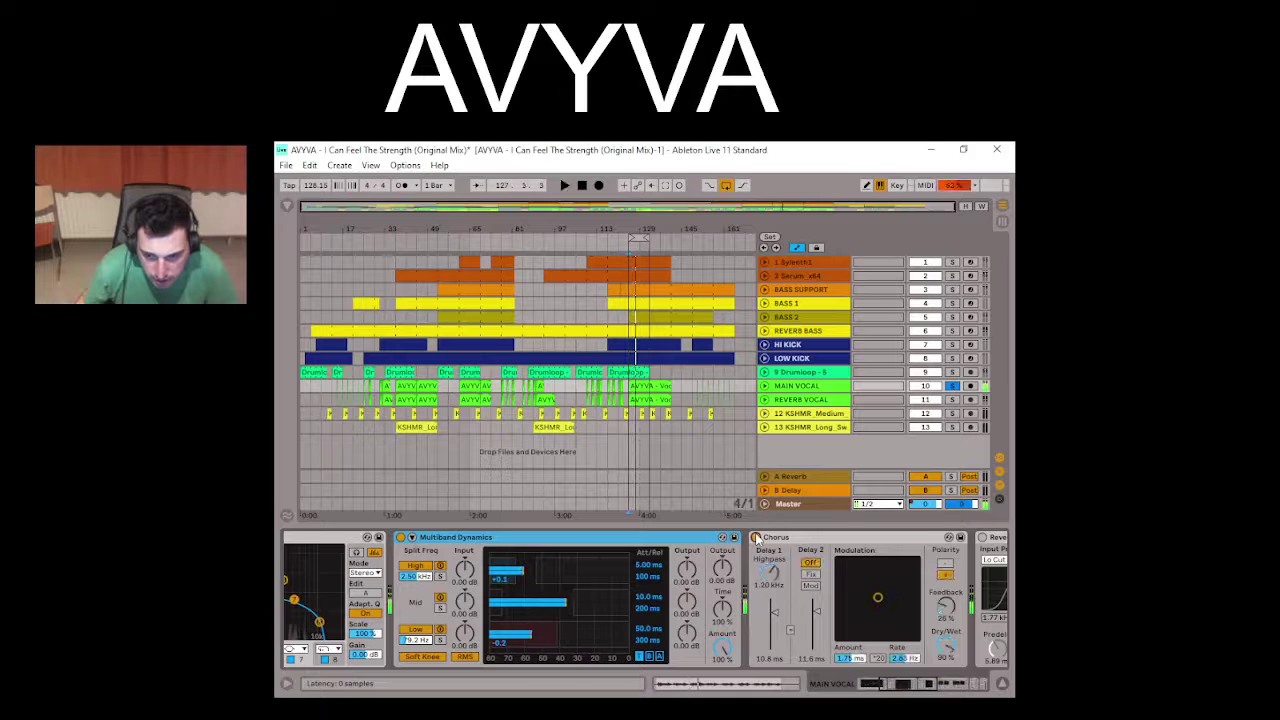
{"action": "key", "text": "space"}
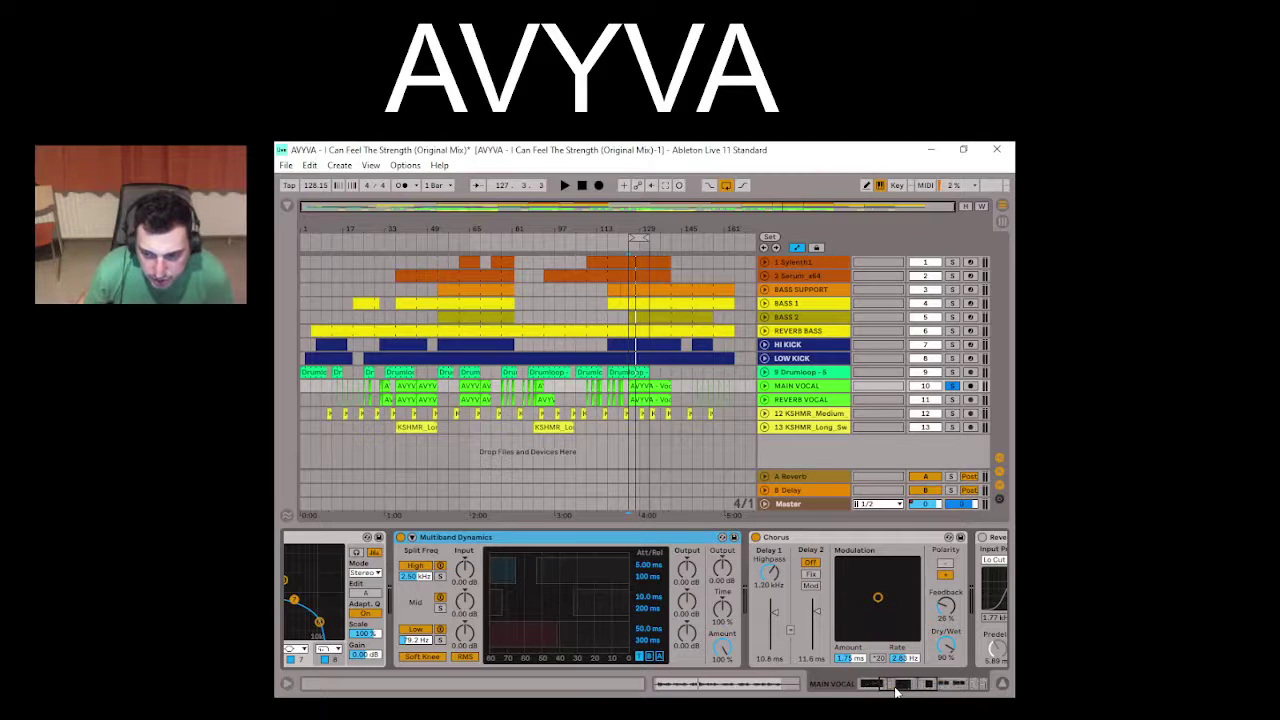
Step: Switch the Reverb on the MAIN VOCAL track back on and play the vocal clip from its start at bar 125
{"action": "left_click_drag", "start_coordinate": [897, 690], "coordinate": [938, 697]}
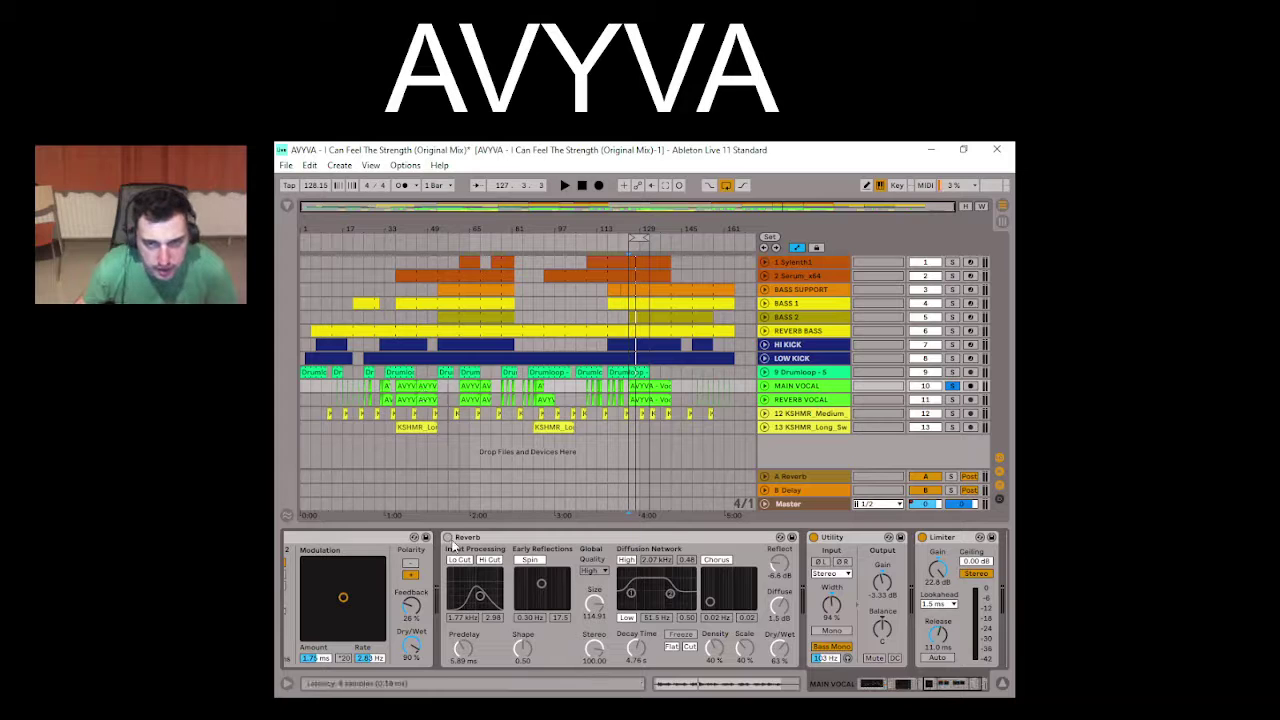
{"action": "left_click", "coordinate": [447, 537]}
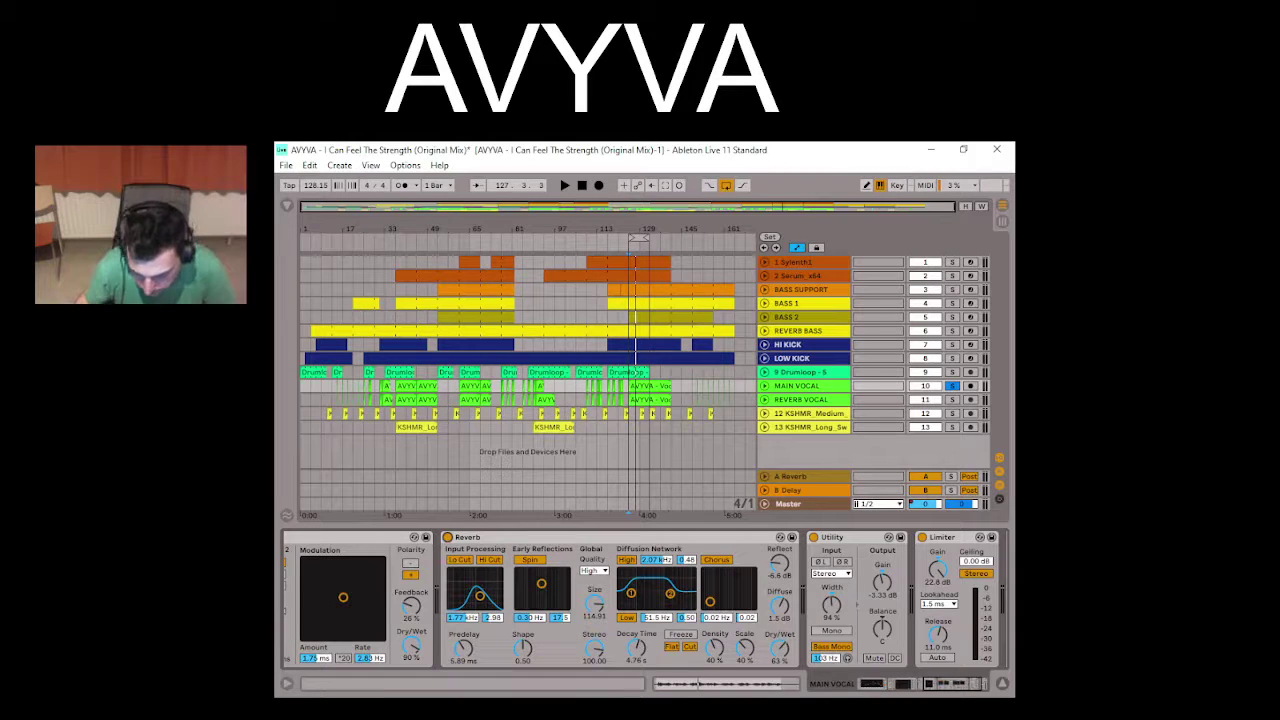
{"action": "left_click", "coordinate": [629, 413]}
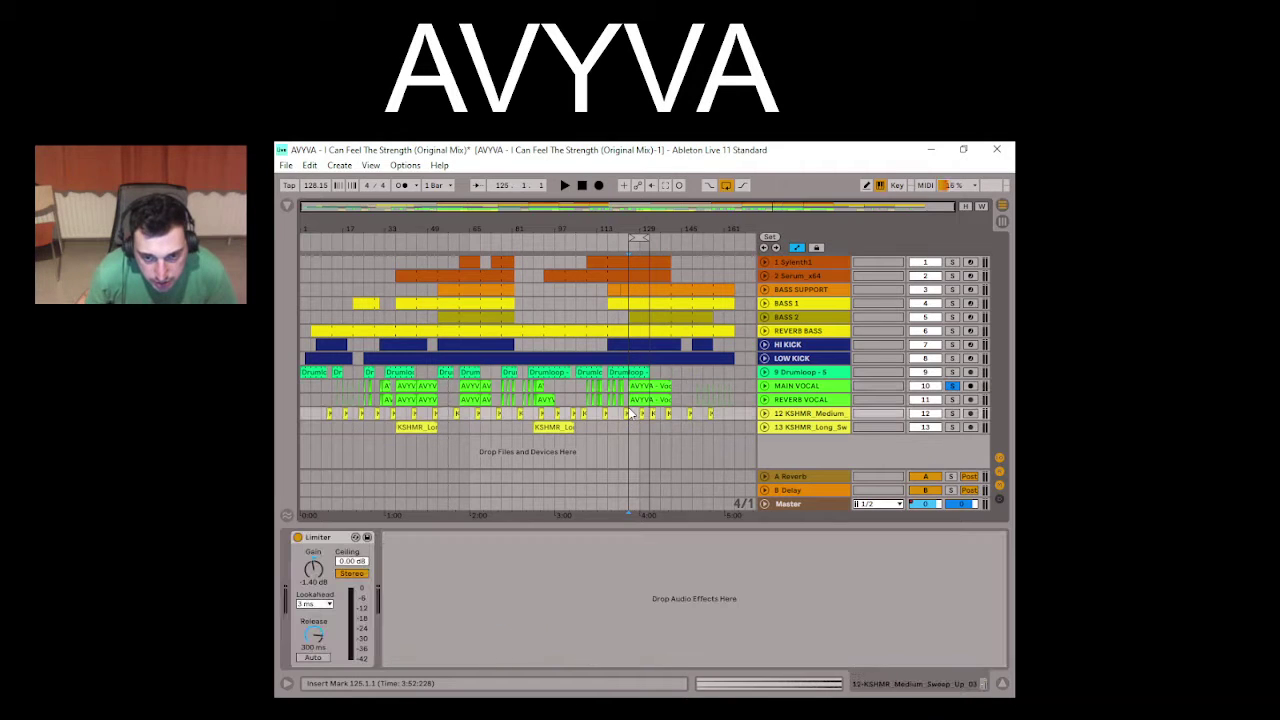
{"action": "left_click", "coordinate": [645, 387]}
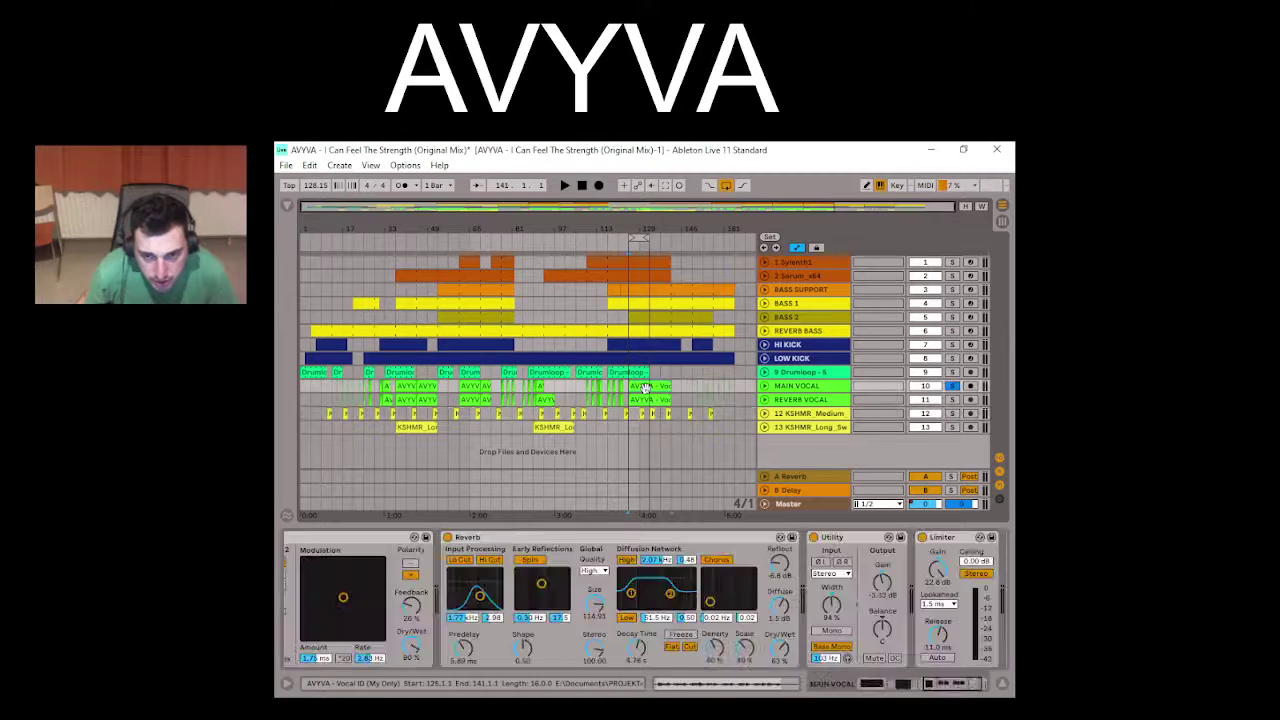
{"action": "key", "text": "space"}
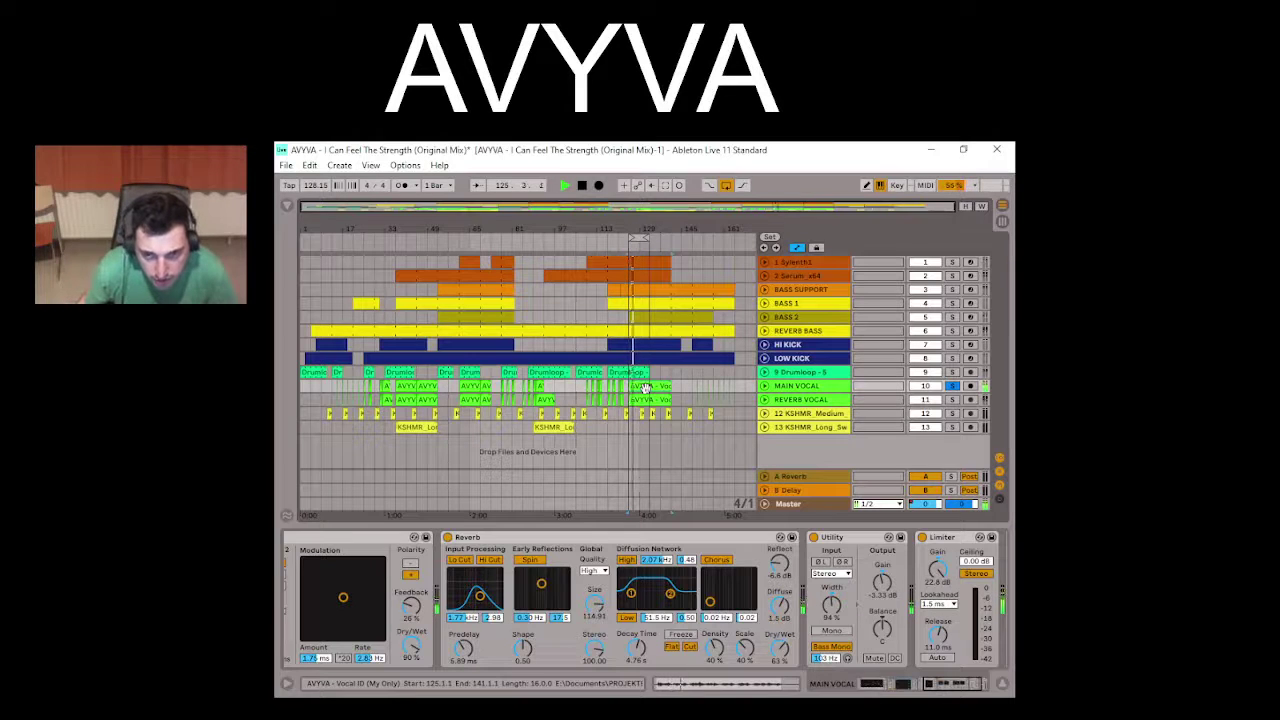
{"action": "left_click", "coordinate": [611, 372]}
{"action": "left_click", "coordinate": [645, 385]}
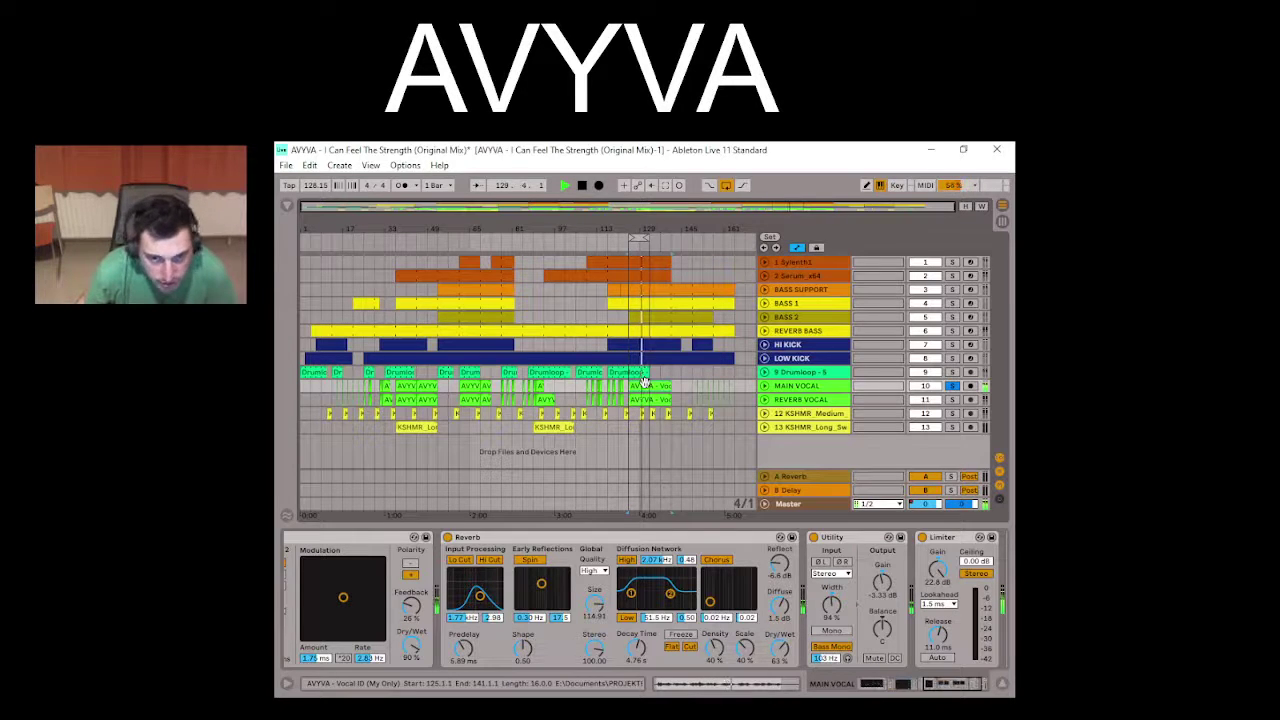
{"action": "key", "text": "space"}
Step: Solo the REVERB VOCAL track and inspect its effect chain from EQ Eight and Chorus to Reverb and Limiter
{"action": "left_click", "coordinate": [705, 400]}
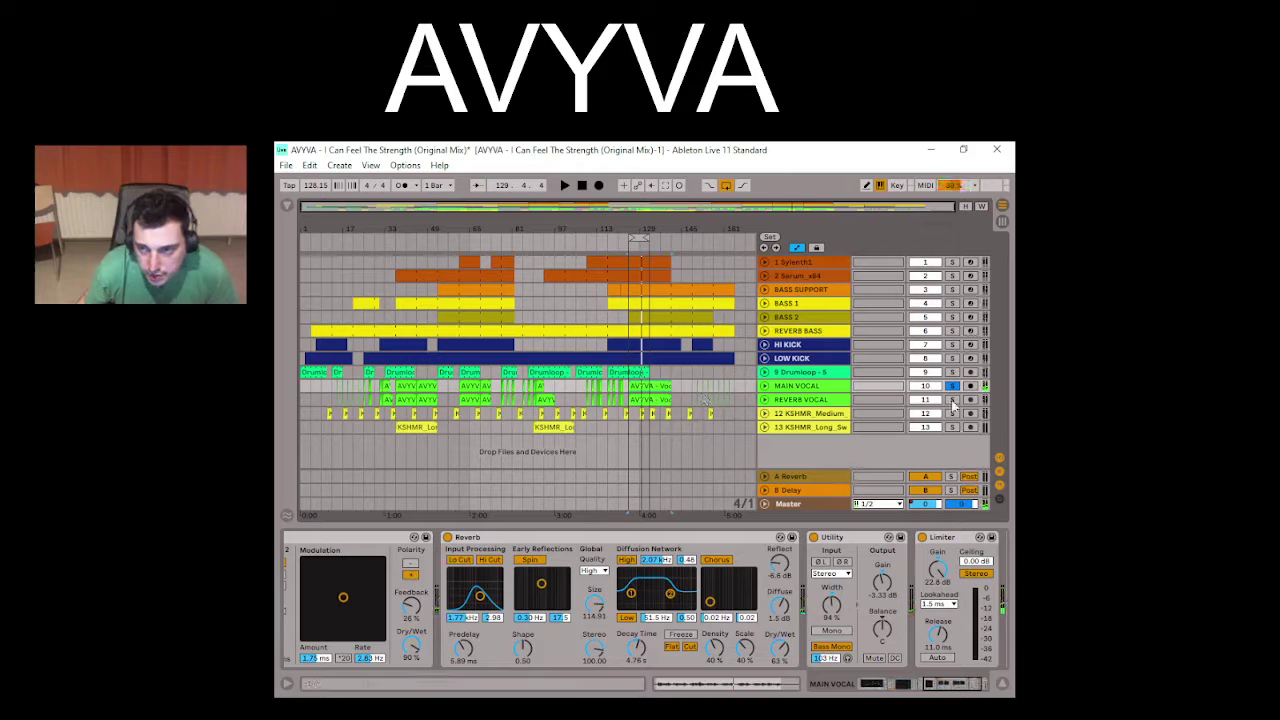
{"action": "left_click", "coordinate": [635, 400]}
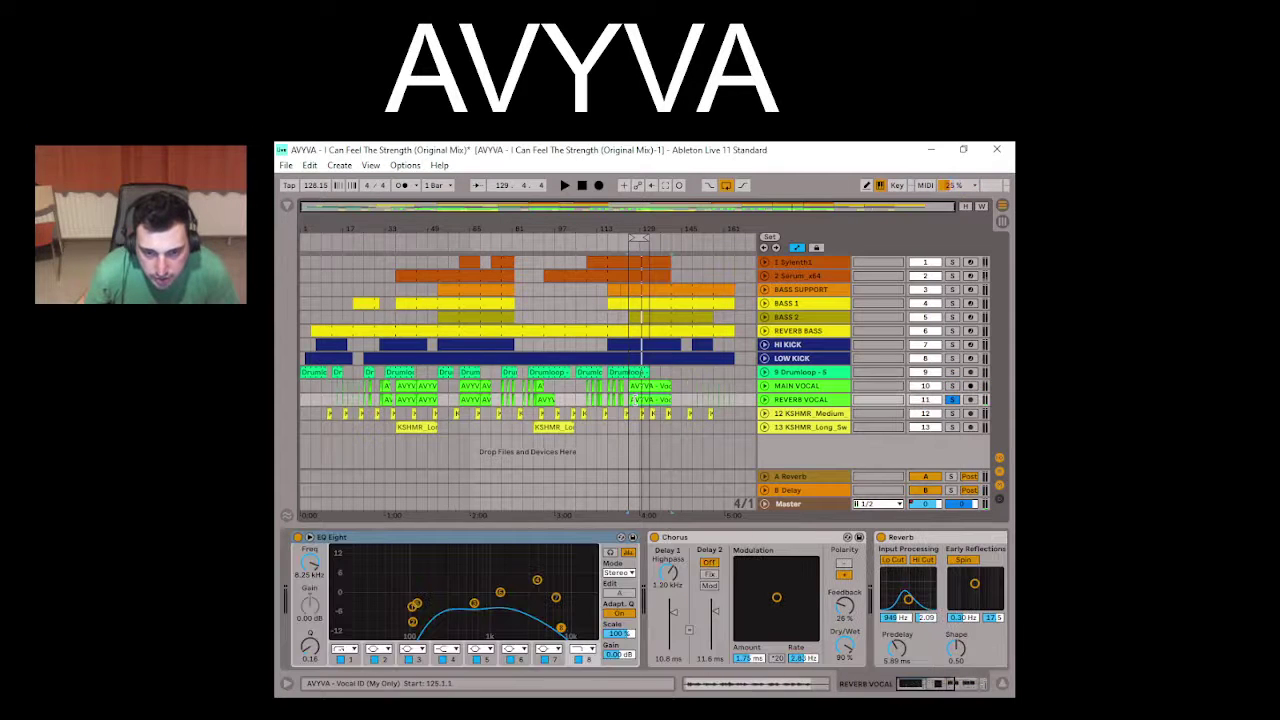
{"action": "left_click", "coordinate": [628, 403]}
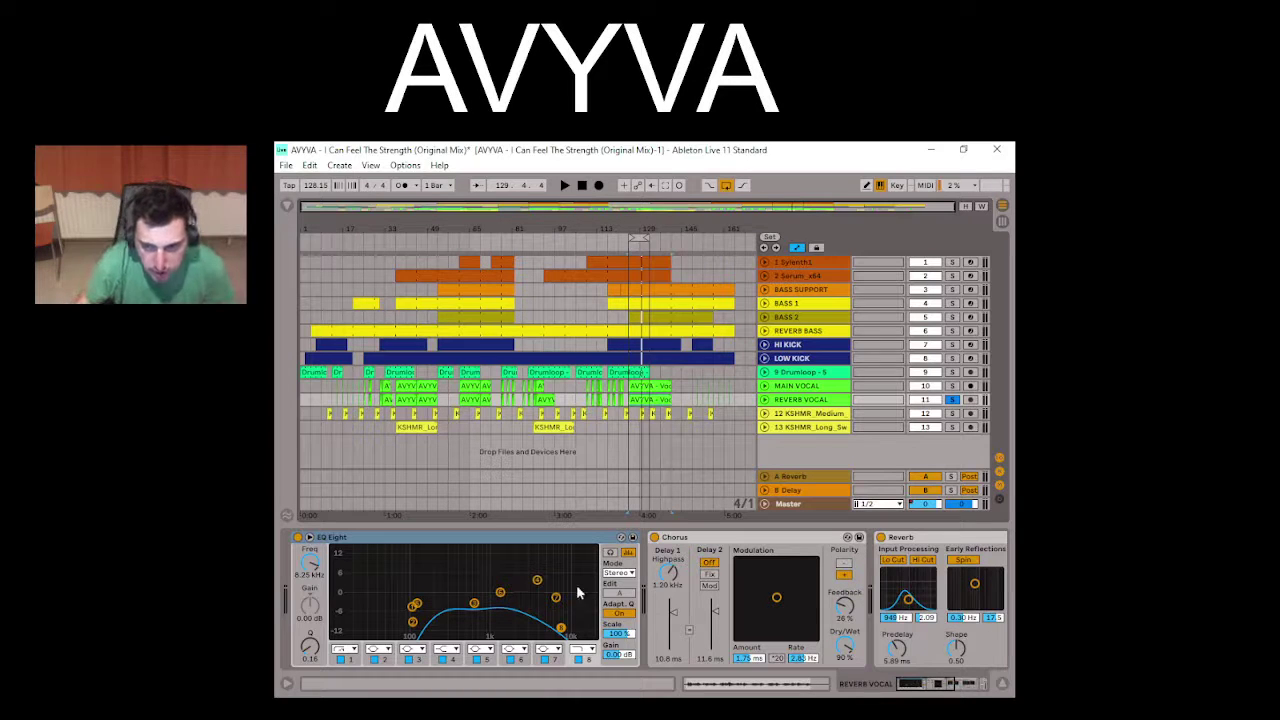
{"action": "left_click", "coordinate": [911, 688]}
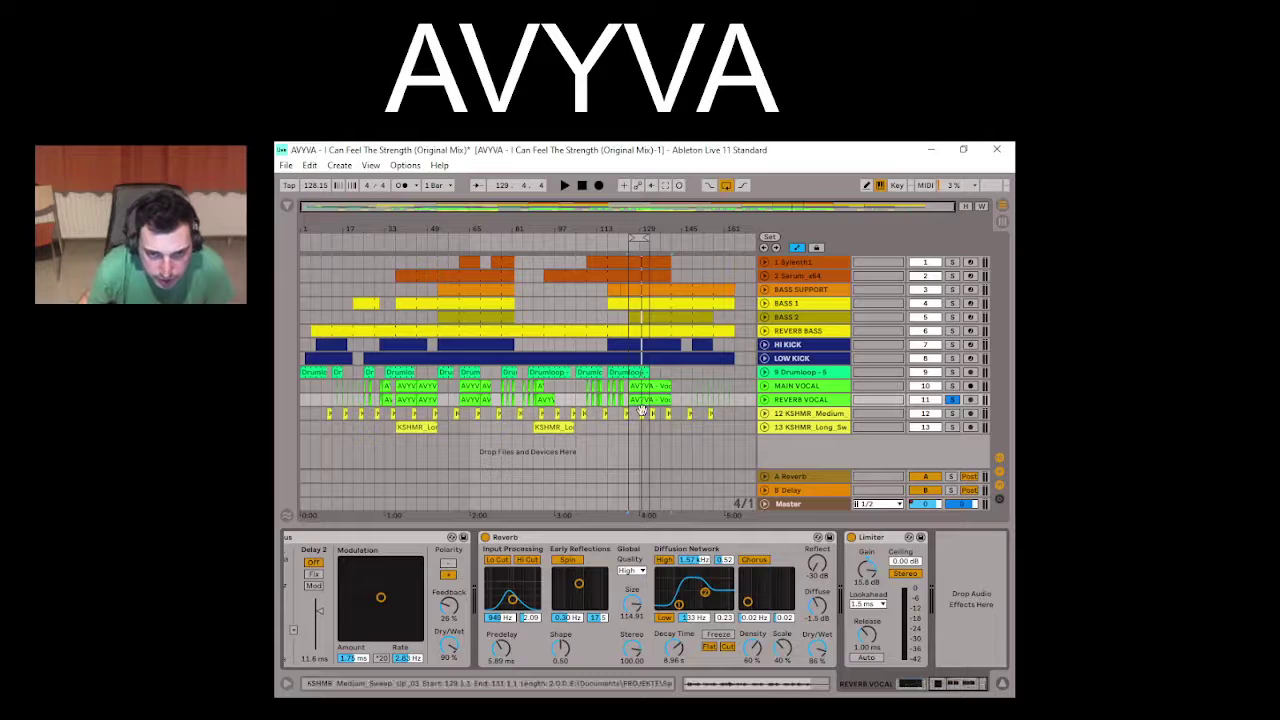
Step: Compare the MAIN VOCAL effects with those of REVERB VOCAL and play the soloed REVERB VOCAL from bar 125
{"action": "left_click", "coordinate": [646, 386]}
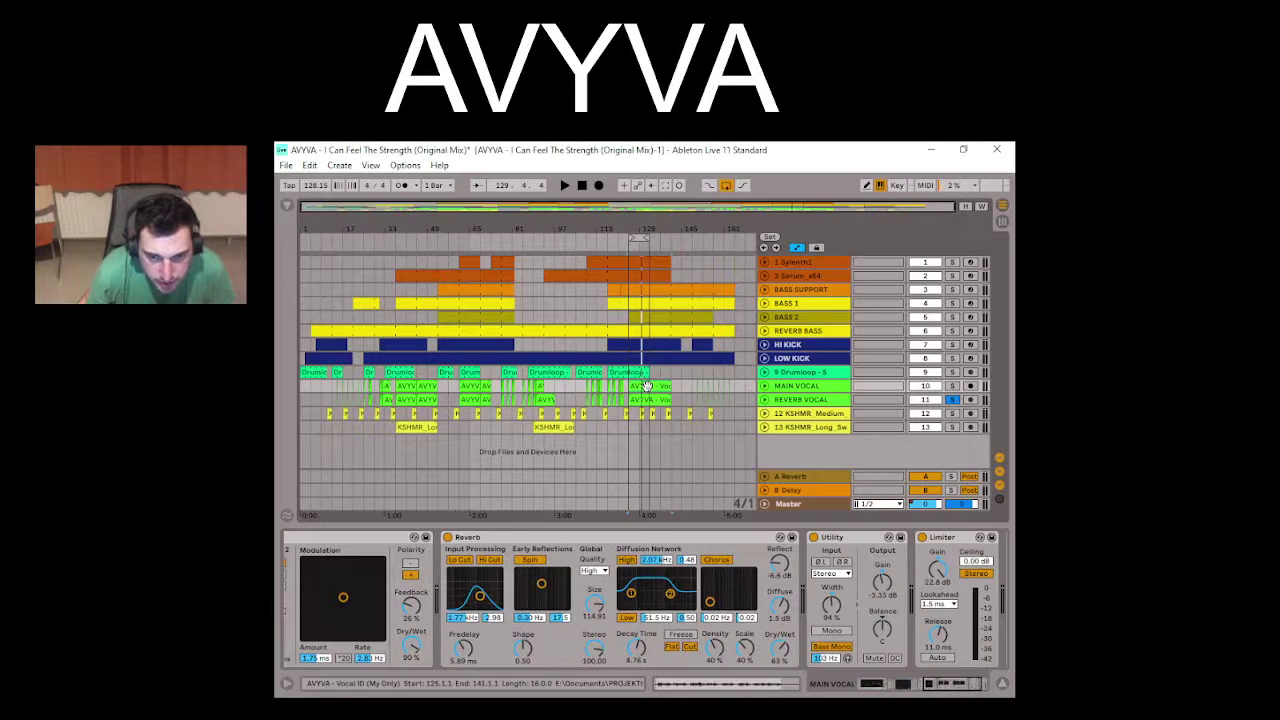
{"action": "left_click", "coordinate": [648, 400]}
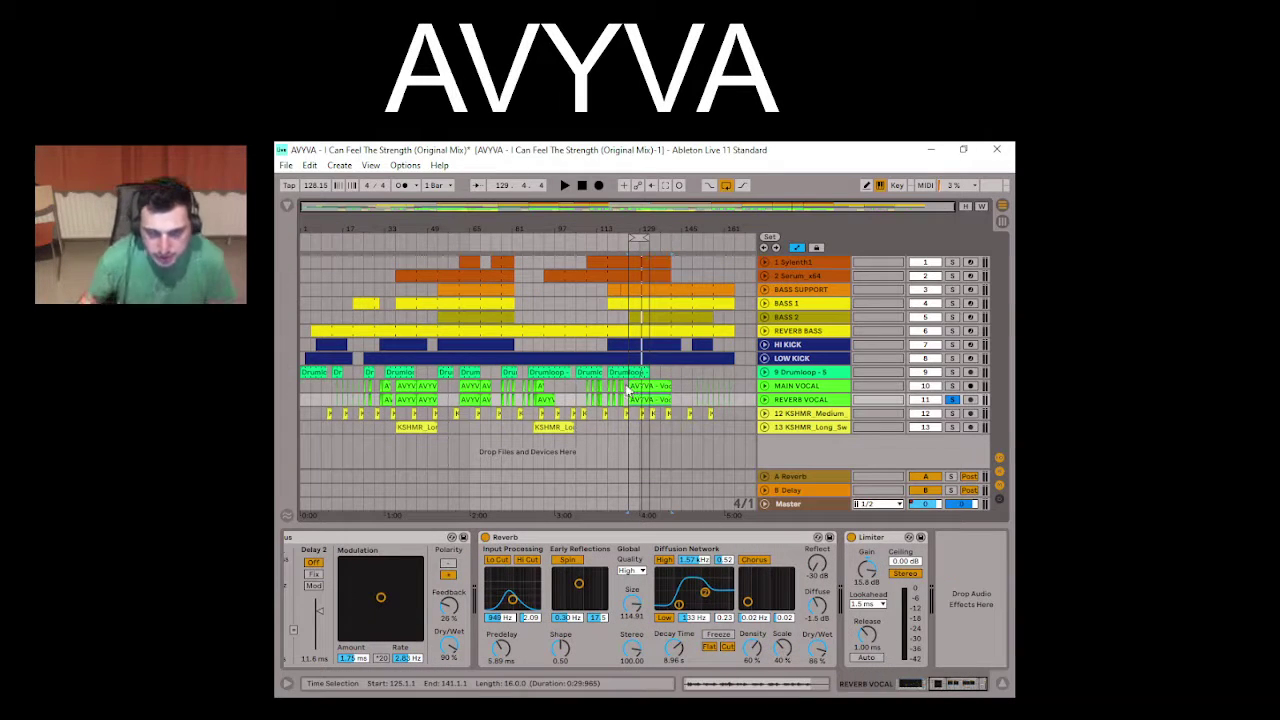
{"action": "key", "text": "space"}
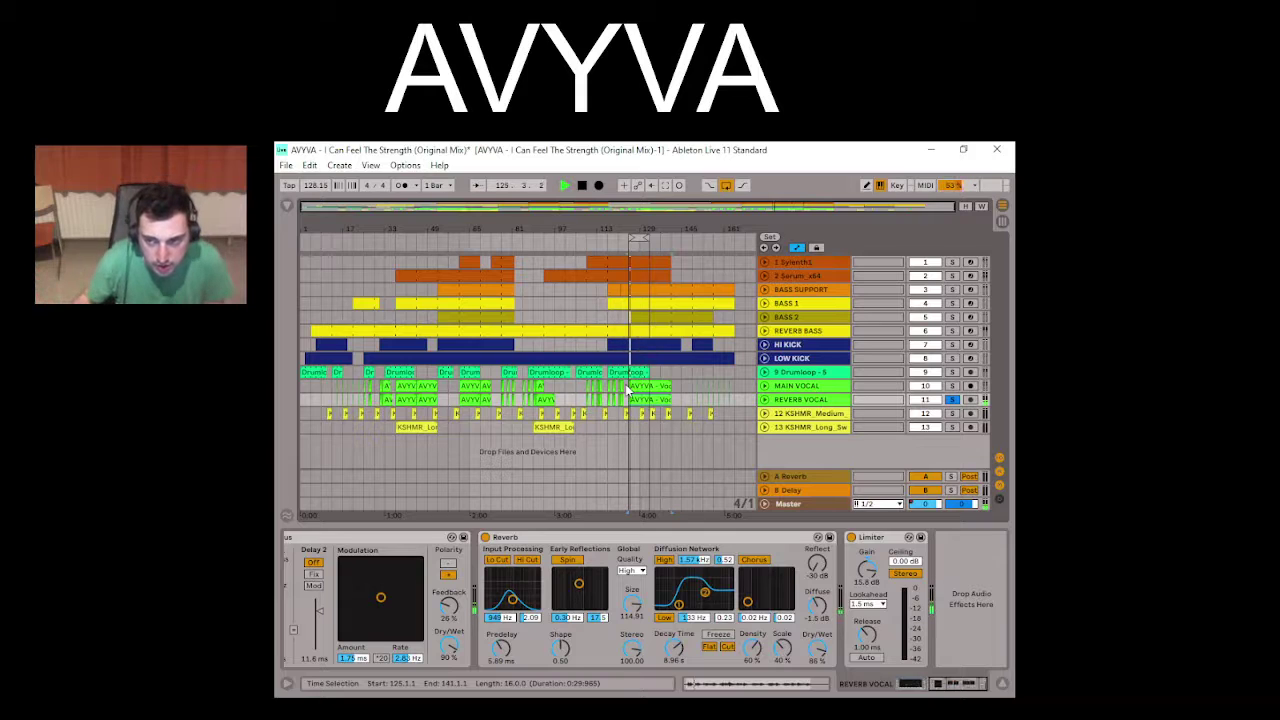
{"action": "key", "text": "space"}
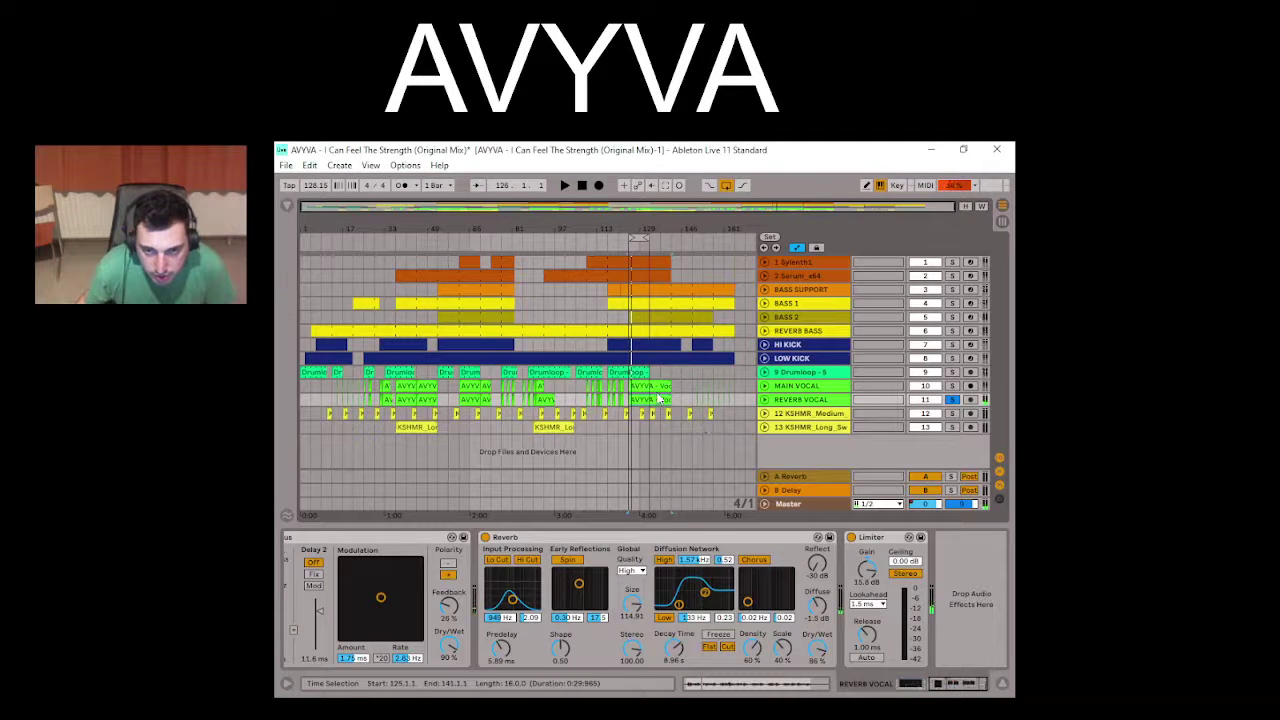
Step: Replay the REVERB VOCAL clip and solo the MAIN VOCAL track along with it to hear both layers together
{"action": "left_click", "coordinate": [651, 383]}
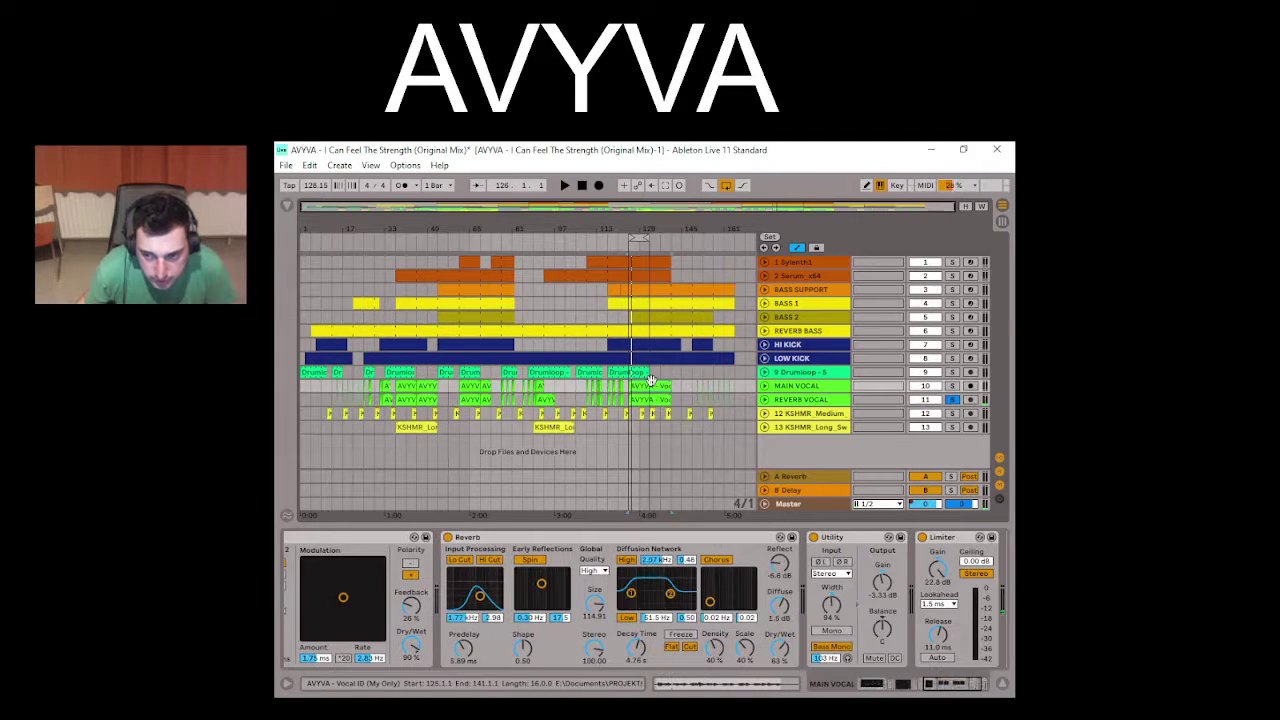
{"action": "left_click", "coordinate": [650, 400]}
{"action": "key", "text": "space"}
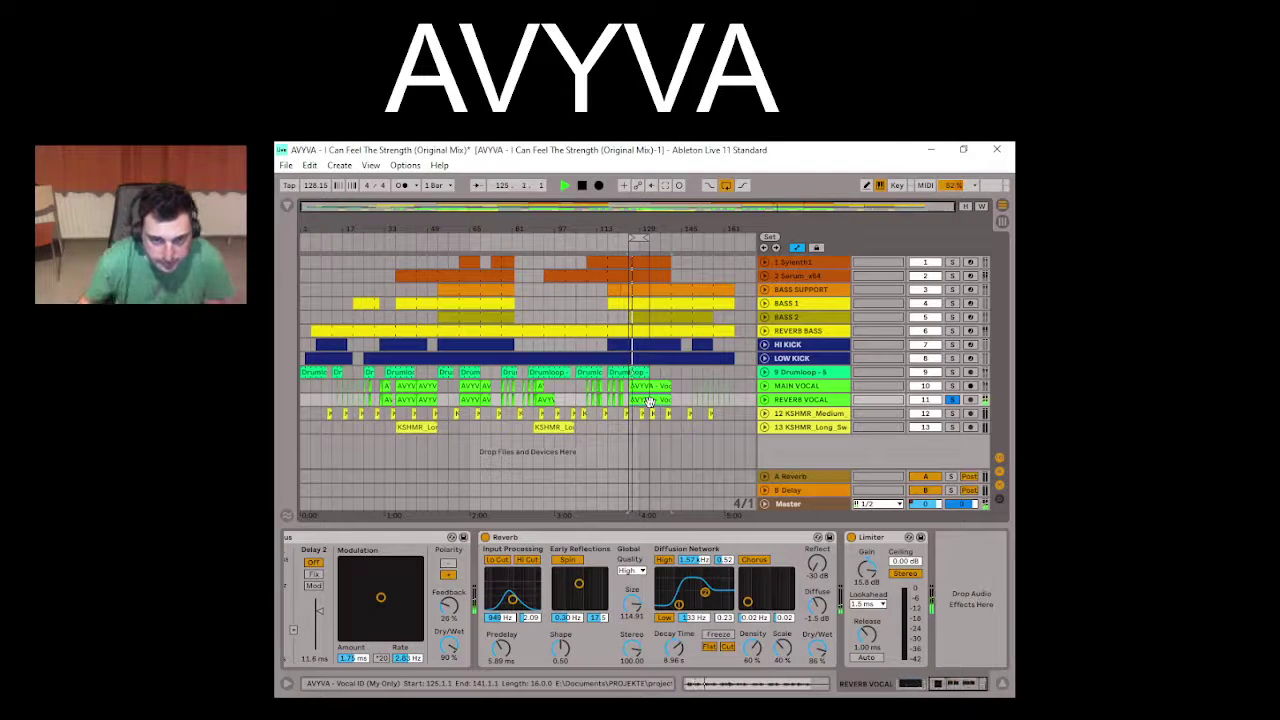
{"action": "right_click", "coordinate": [959, 388]}
{"action": "left_click", "coordinate": [940, 390]}
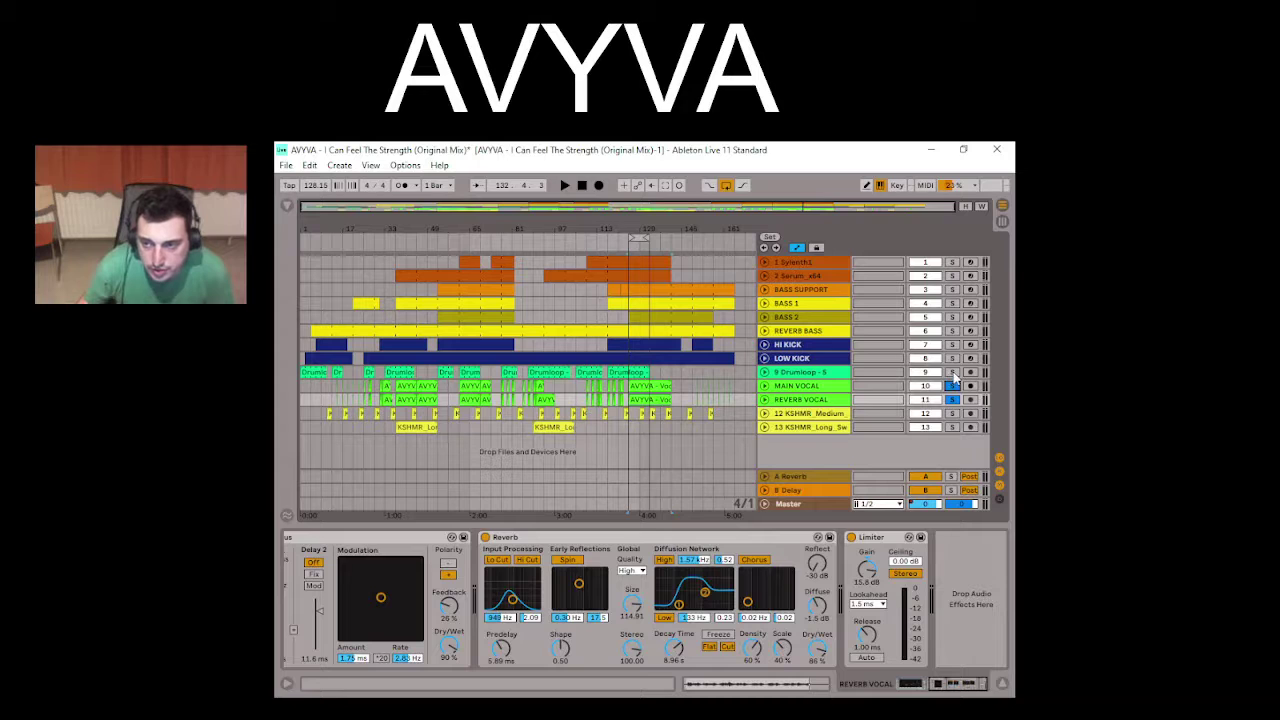
Step: Solo the Drumloop track instead of the vocals and select its clip starting at bar 117 to show its effects
{"action": "left_click", "coordinate": [952, 372]}
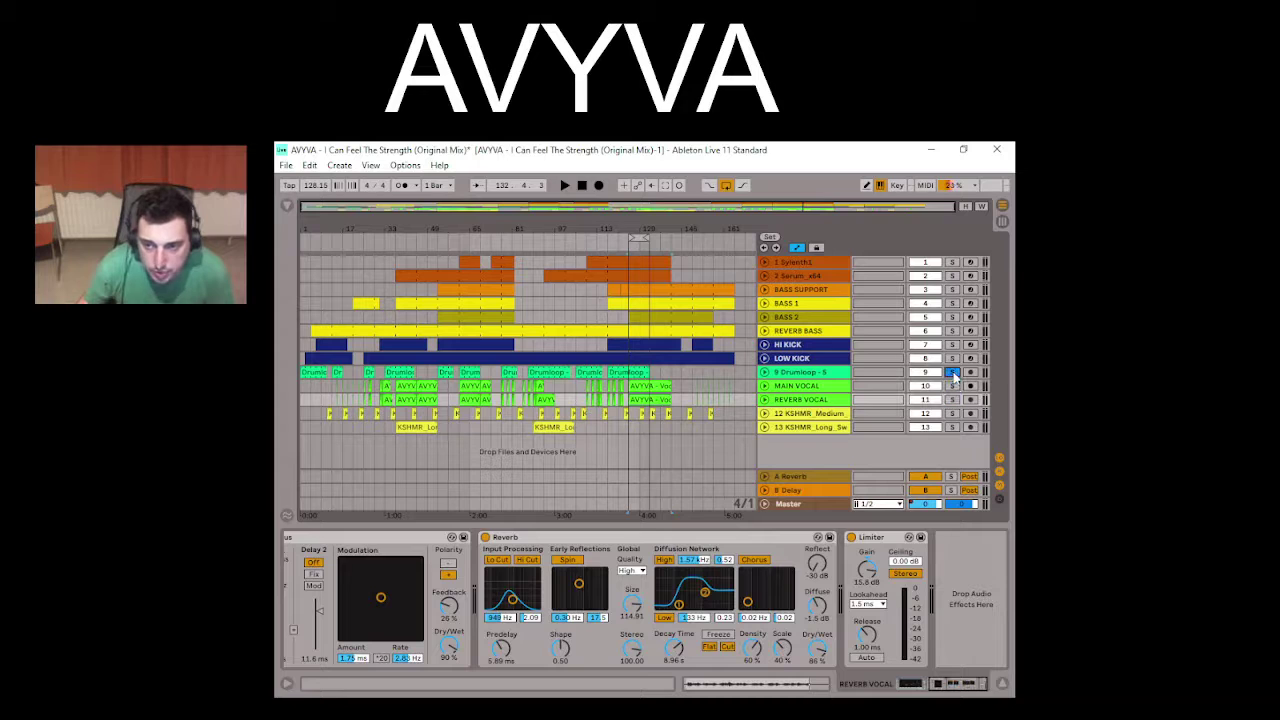
{"action": "left_click", "coordinate": [628, 373]}
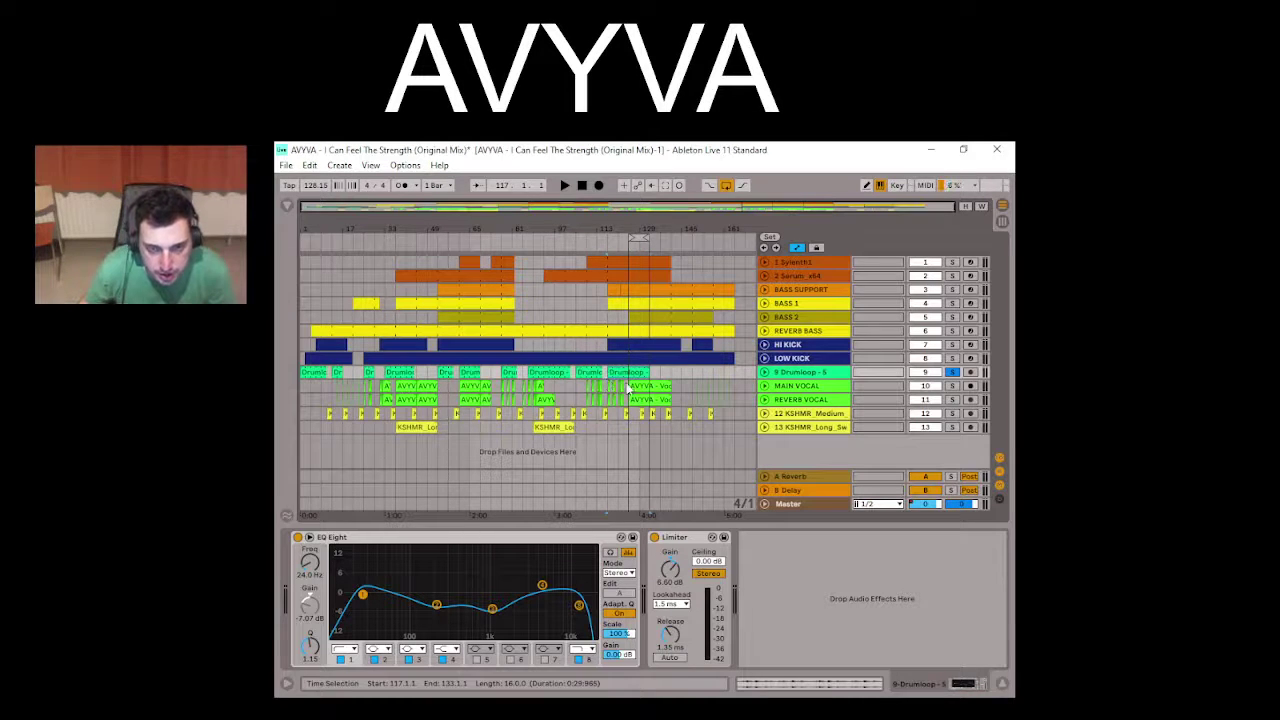
Step: Play the soloed Drumloop from bar 123 and inspect its clip's waveform and its effect chain
{"action": "left_click", "coordinate": [632, 386]}
{"action": "left_click", "coordinate": [633, 368]}
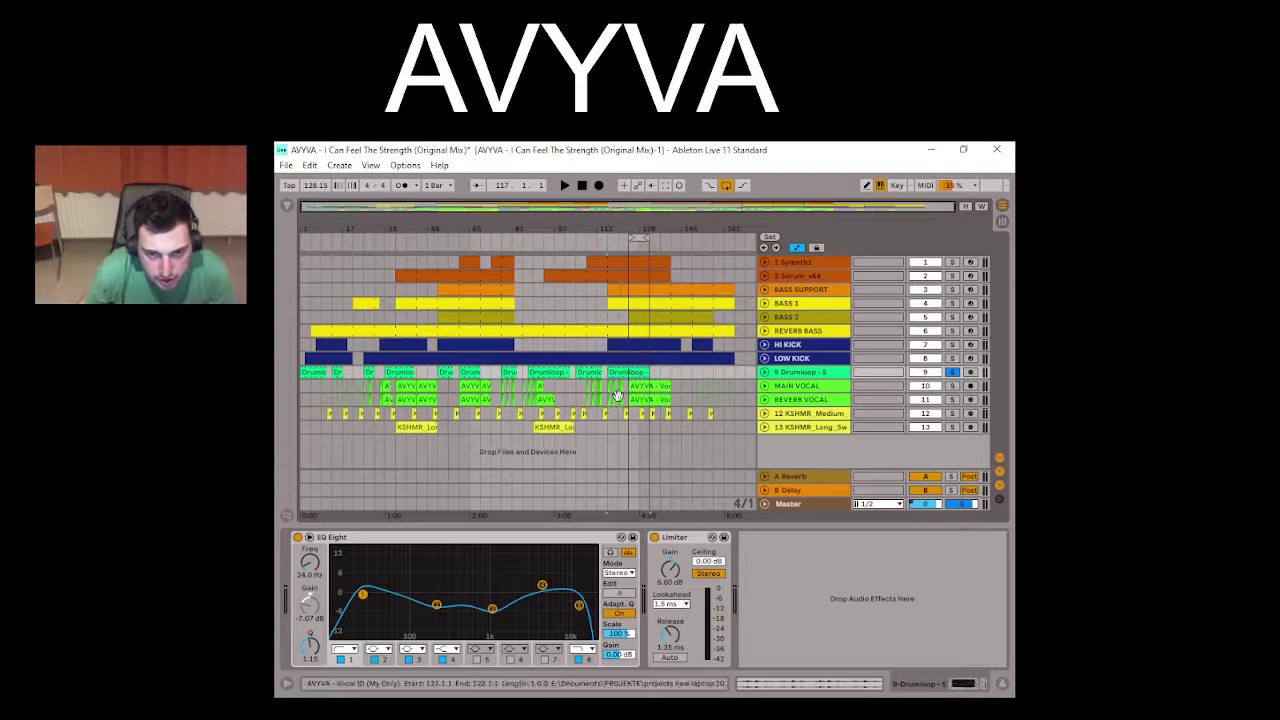
{"action": "left_click", "coordinate": [624, 386]}
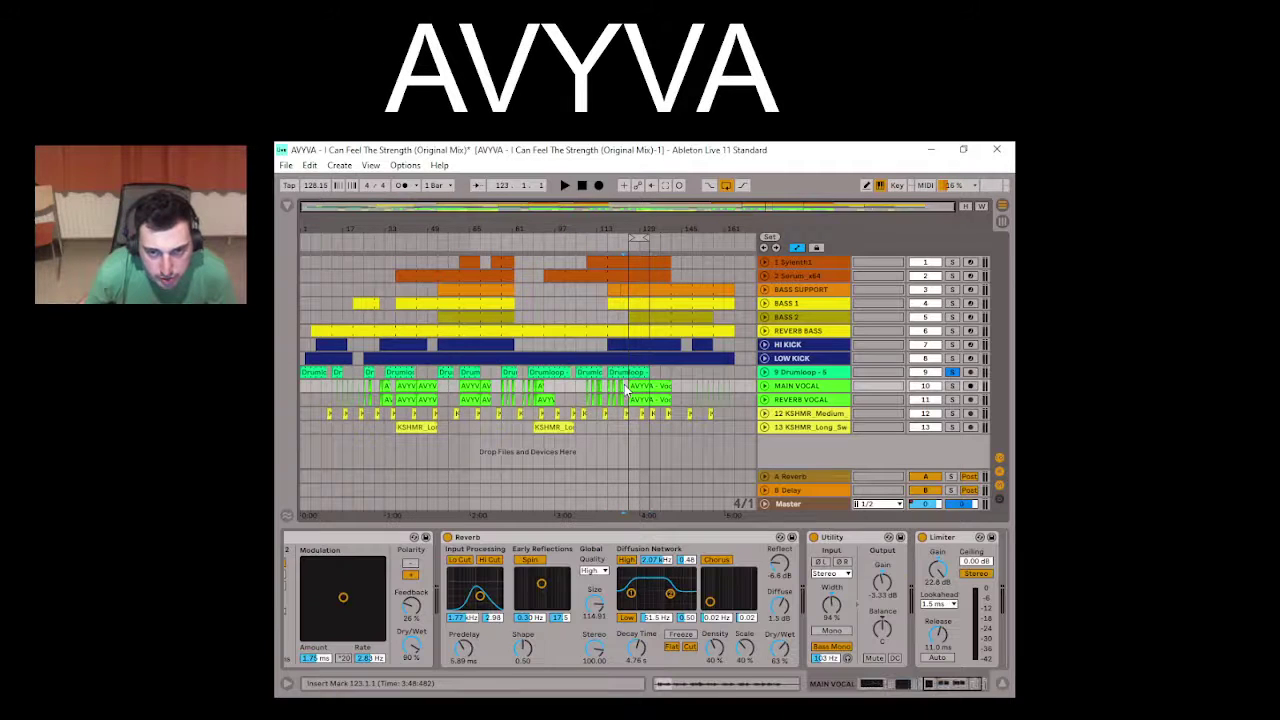
{"action": "key", "text": "space"}
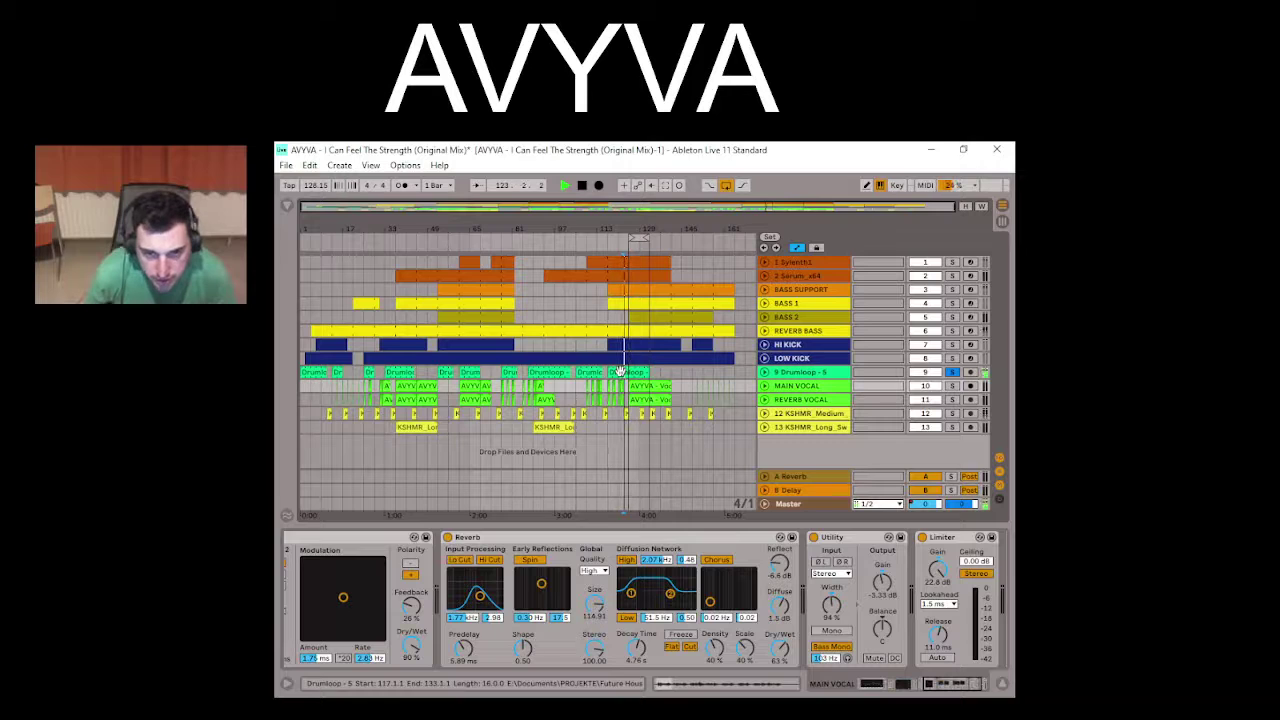
{"action": "left_click", "coordinate": [630, 372]}
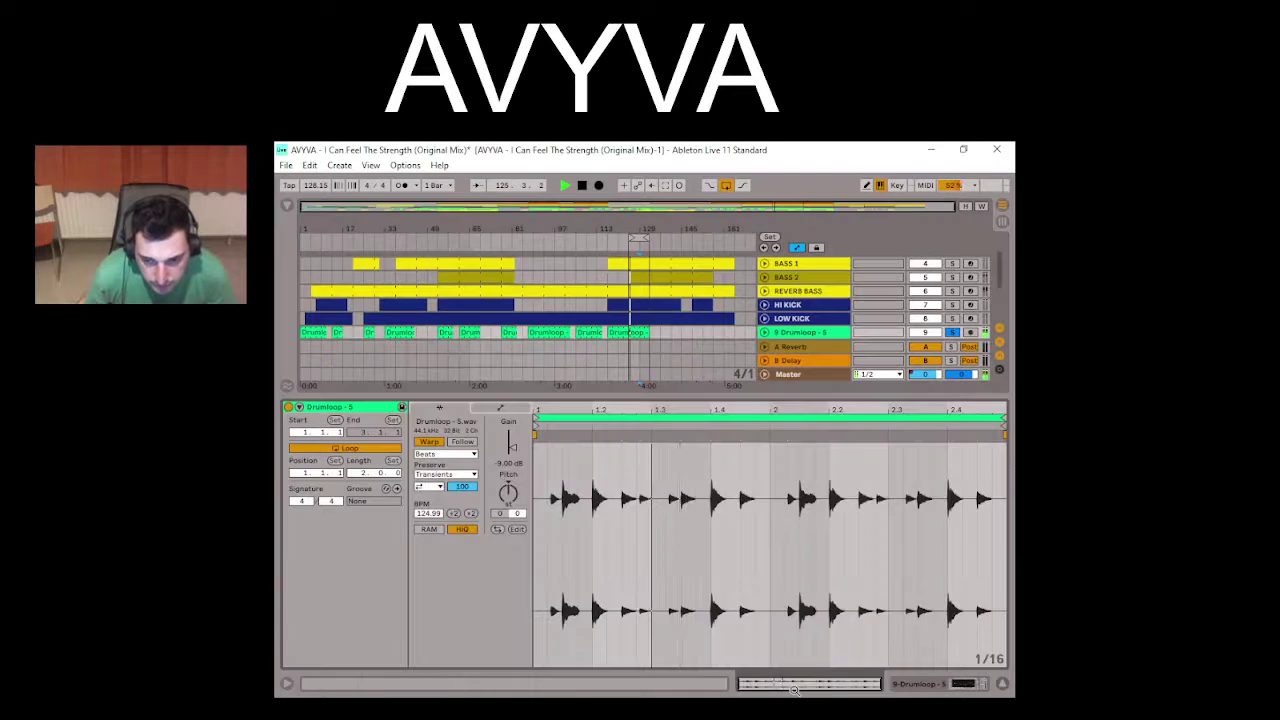
{"action": "key", "text": "shift+Tab"}
{"action": "key", "text": "space"}
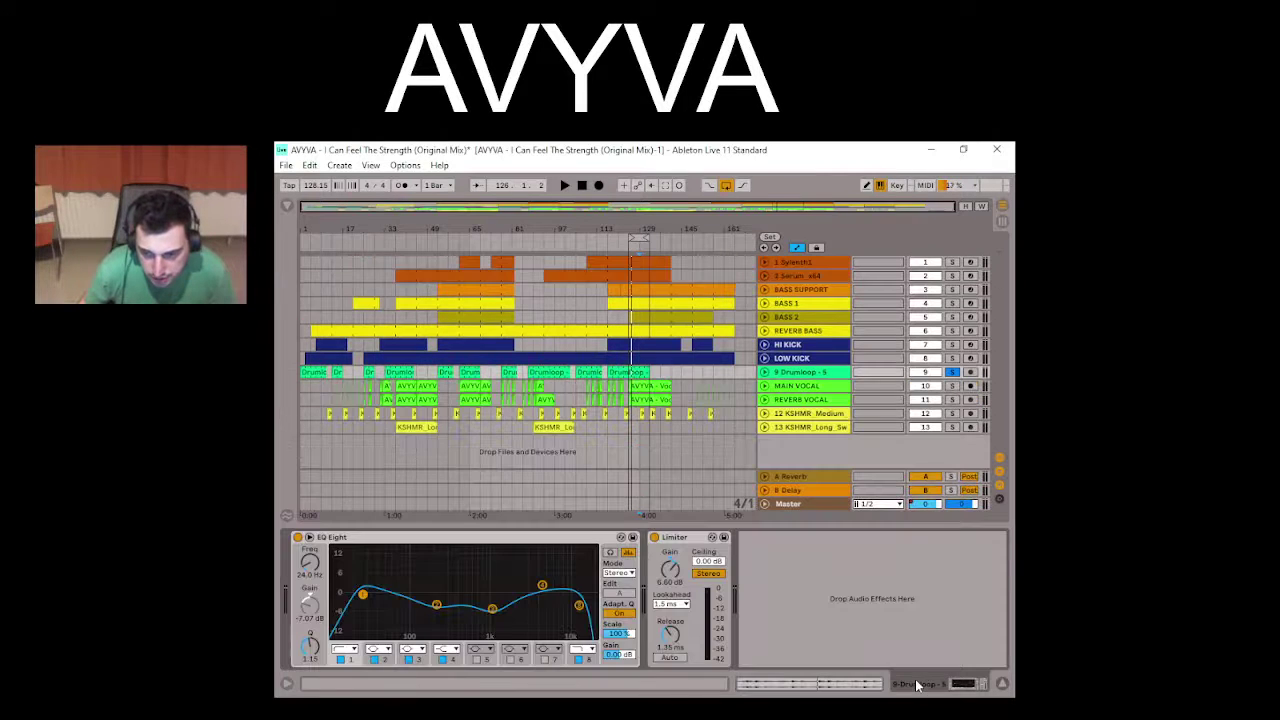
Step: Show the Master track's Limiter, and solo Drumloop, MAIN VOCAL and REVERB VOCAL together to hear them from bar 125
{"action": "left_click", "coordinate": [789, 505]}
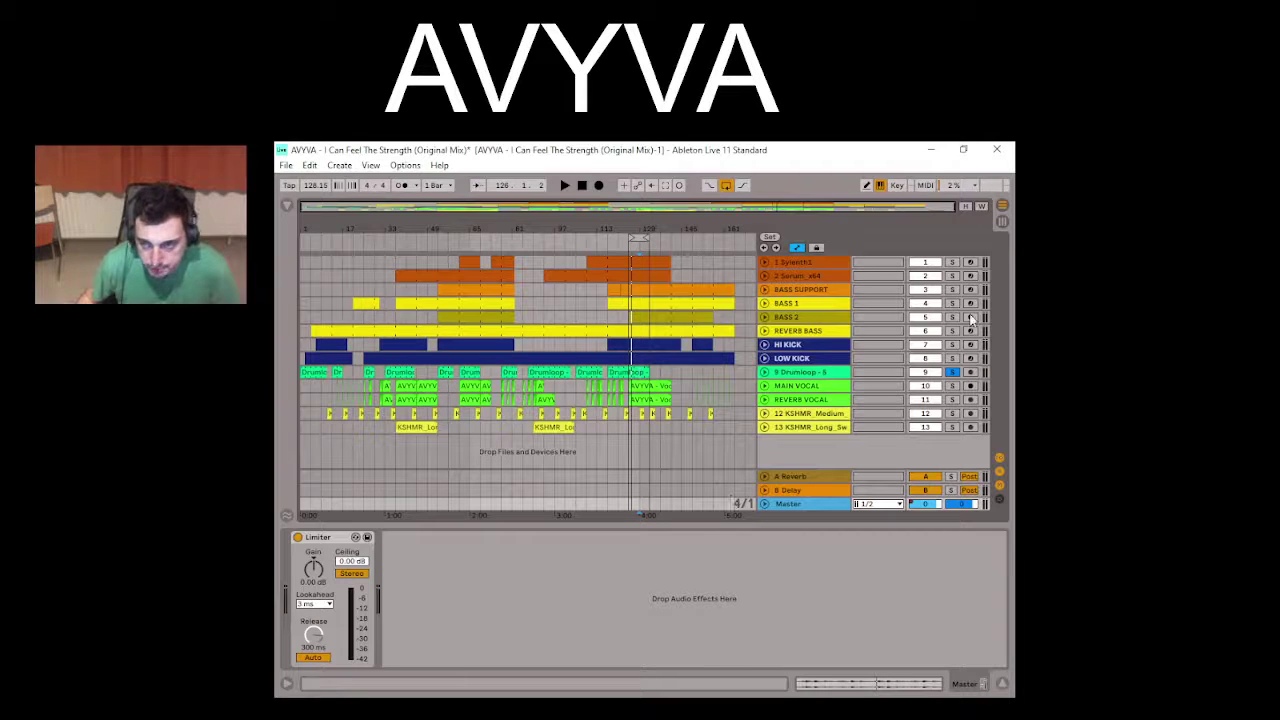
{"action": "left_click", "coordinate": [955, 372]}
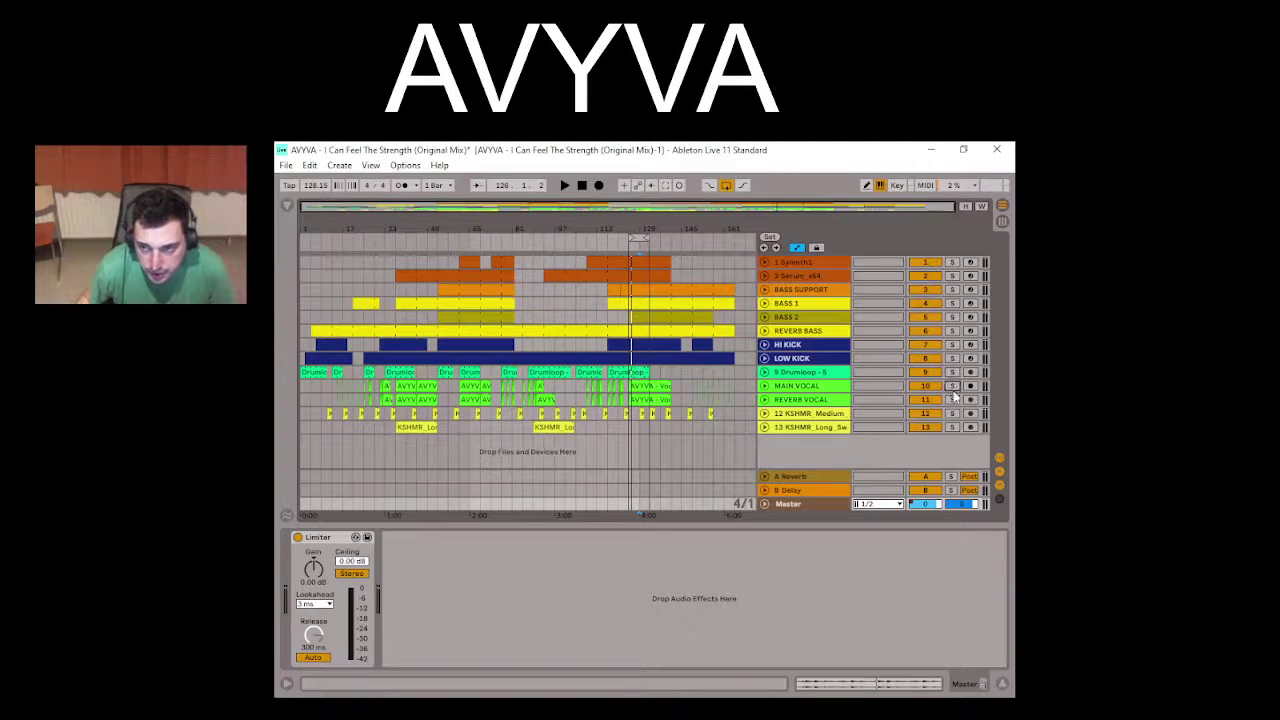
{"action": "left_click_drag", "start_coordinate": [952, 373], "coordinate": [952, 403]}
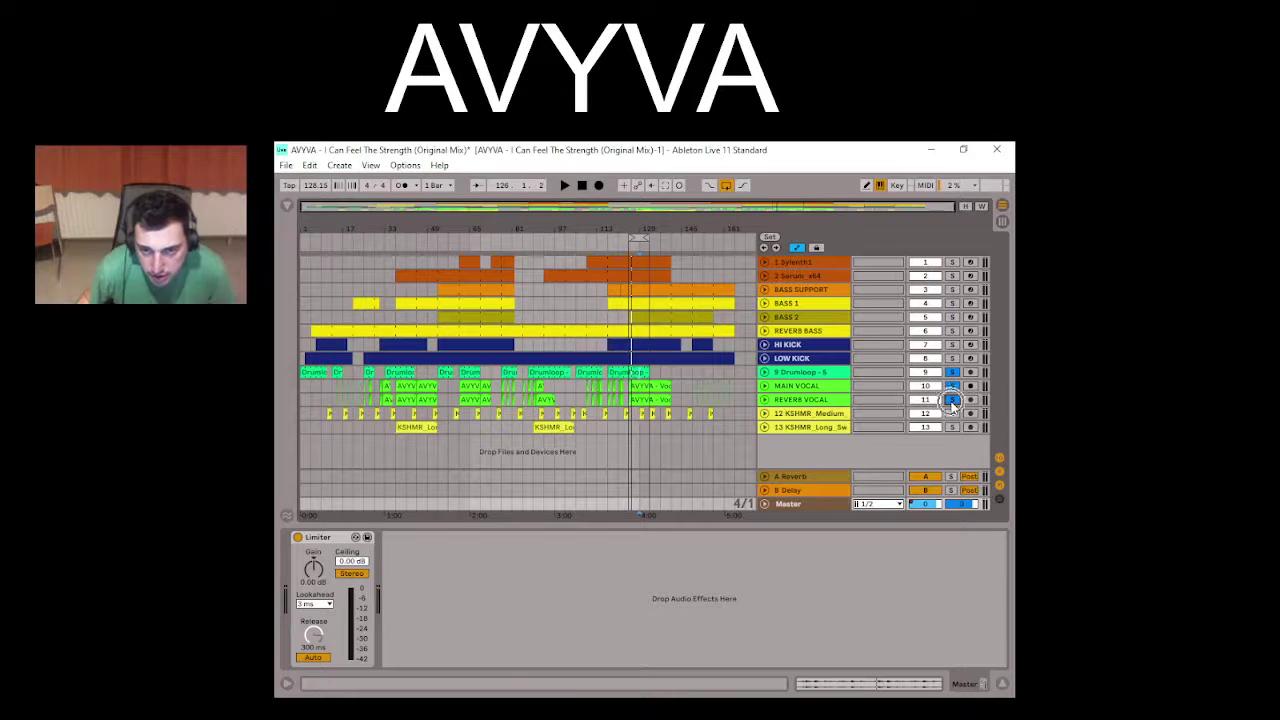
{"action": "key", "text": "space"}
{"action": "key", "text": "space"}
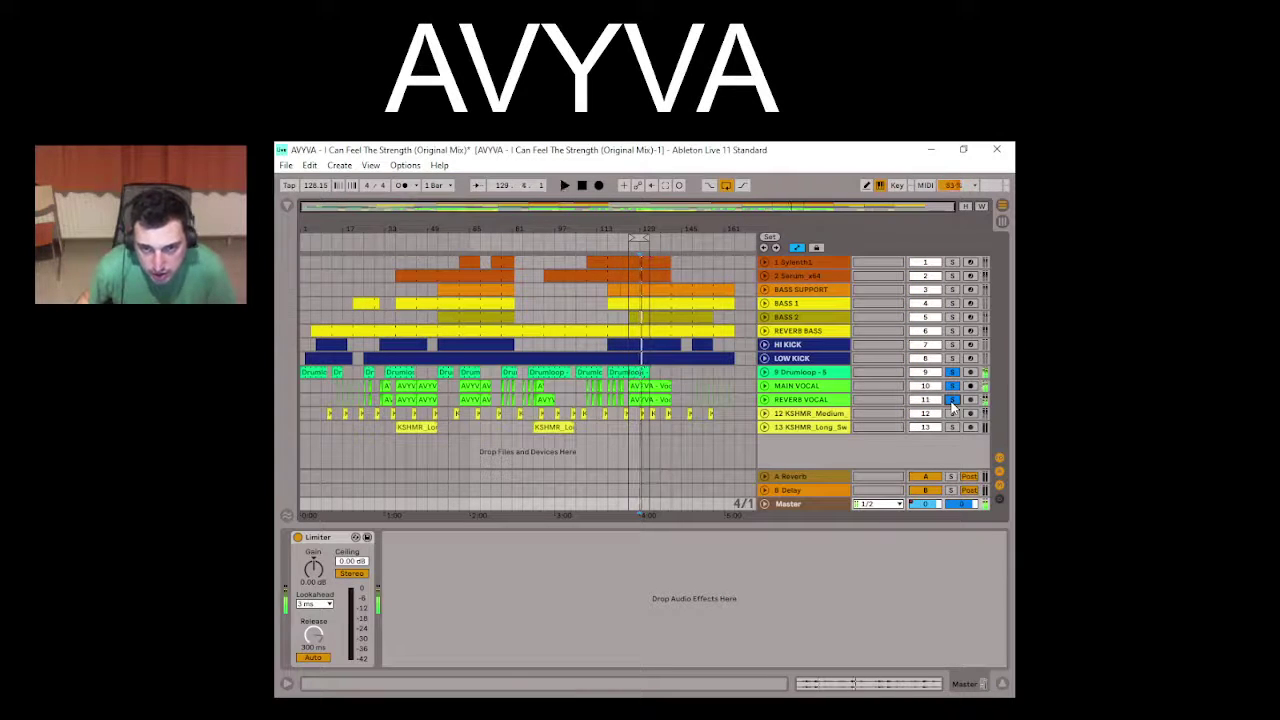
{"action": "left_click", "coordinate": [630, 416]}
{"action": "key", "text": "space"}
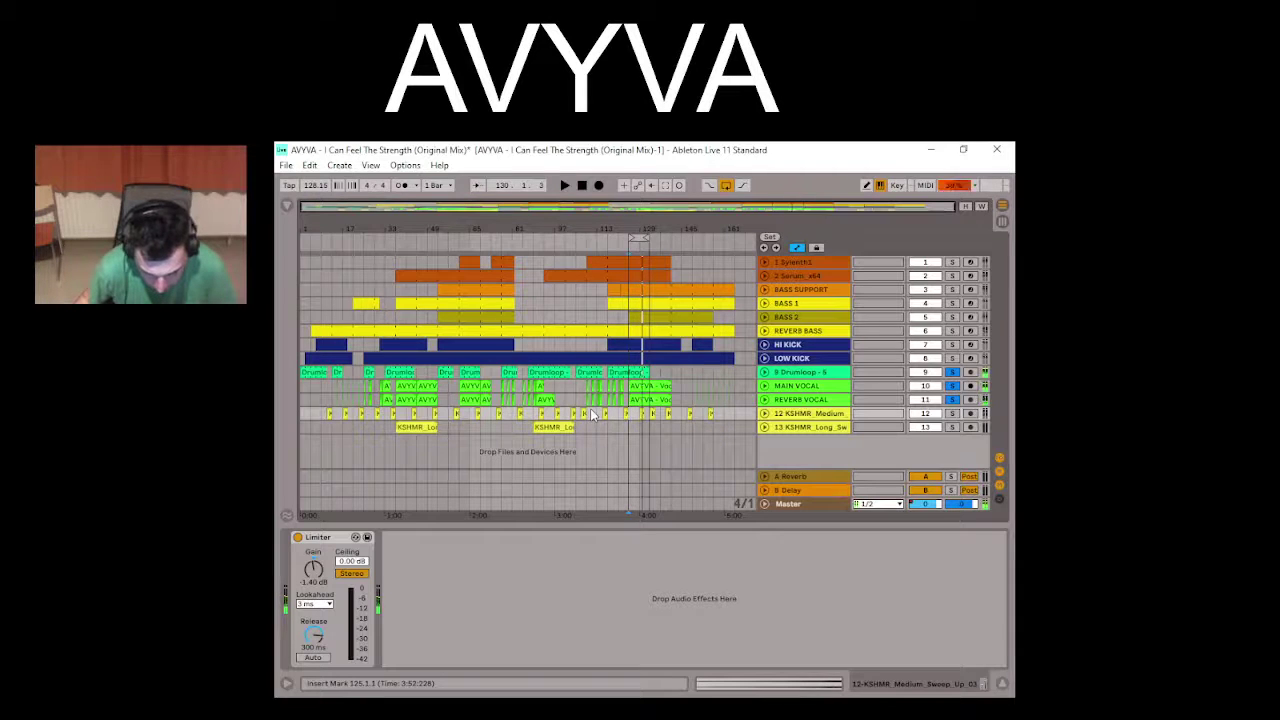
{"action": "left_click_drag", "start_coordinate": [579, 384], "coordinate": [667, 380]}
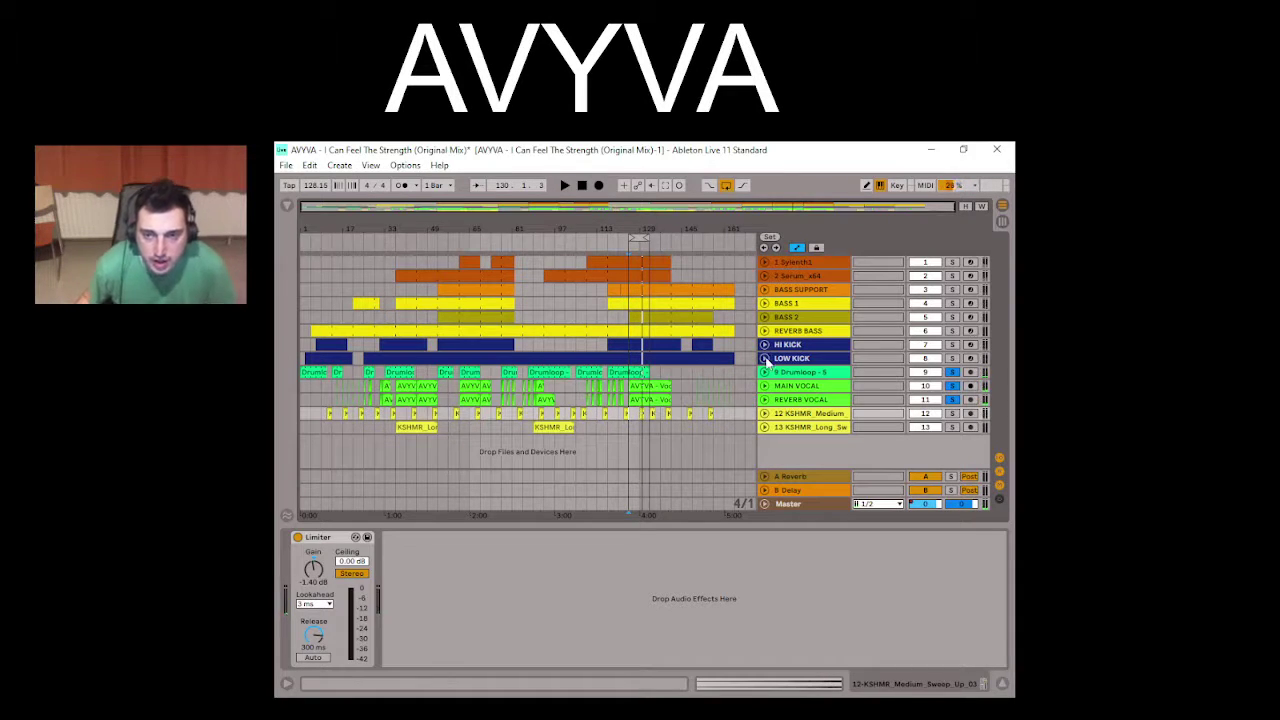
Step: Solo the HI KICK and LOW KICK tracks instead and play both layers together from bar 125
{"action": "left_click", "coordinate": [953, 345]}
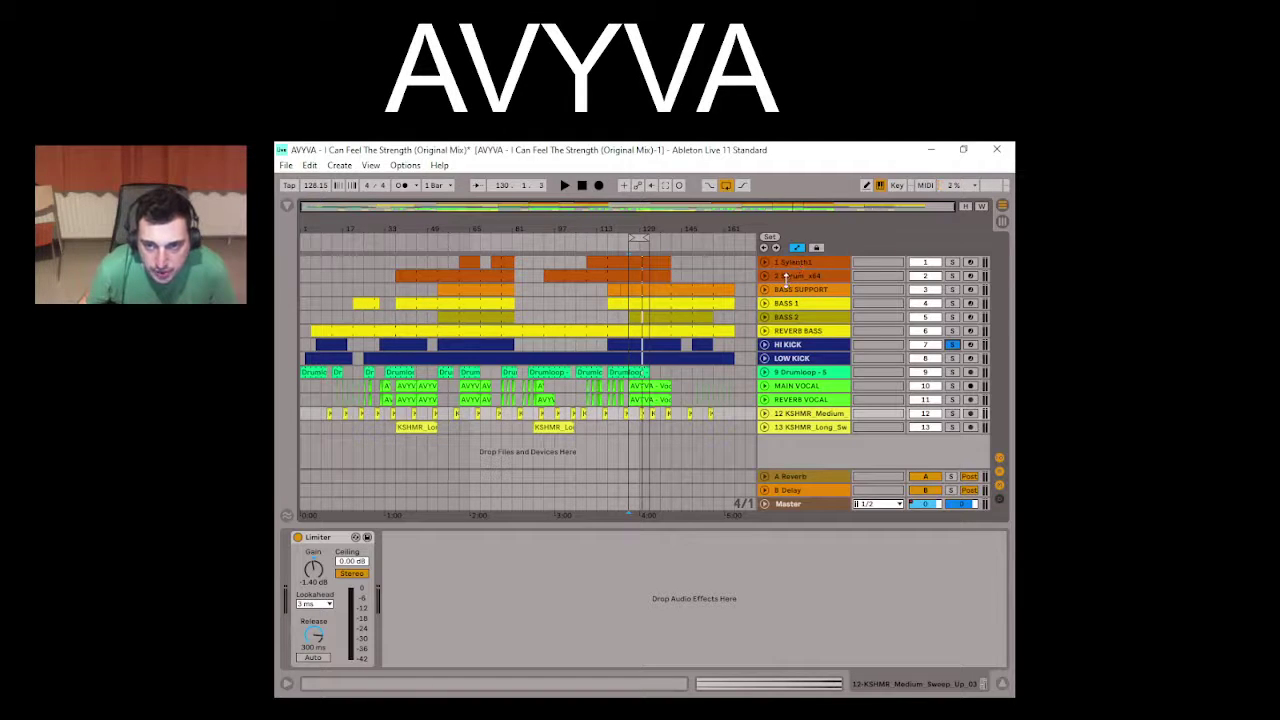
{"action": "left_click", "coordinate": [952, 358]}
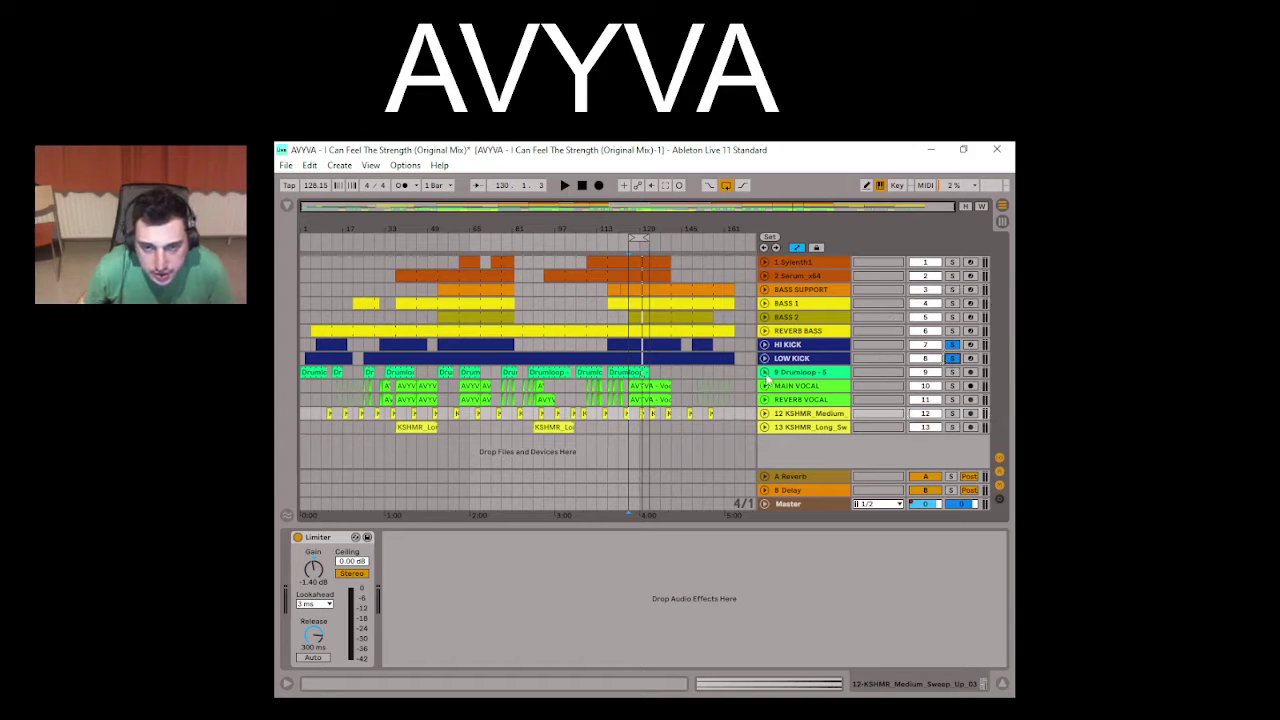
{"action": "left_click", "coordinate": [641, 338]}
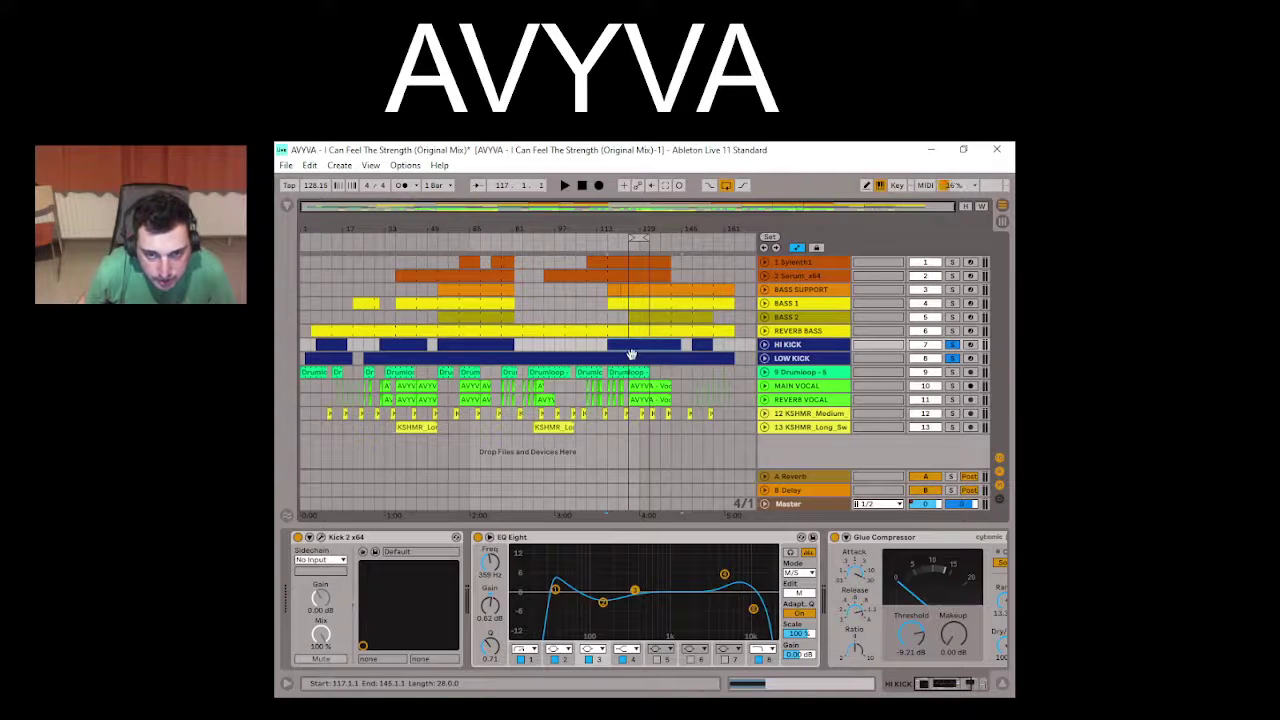
{"action": "left_click", "coordinate": [631, 397]}
{"action": "key", "text": "space"}
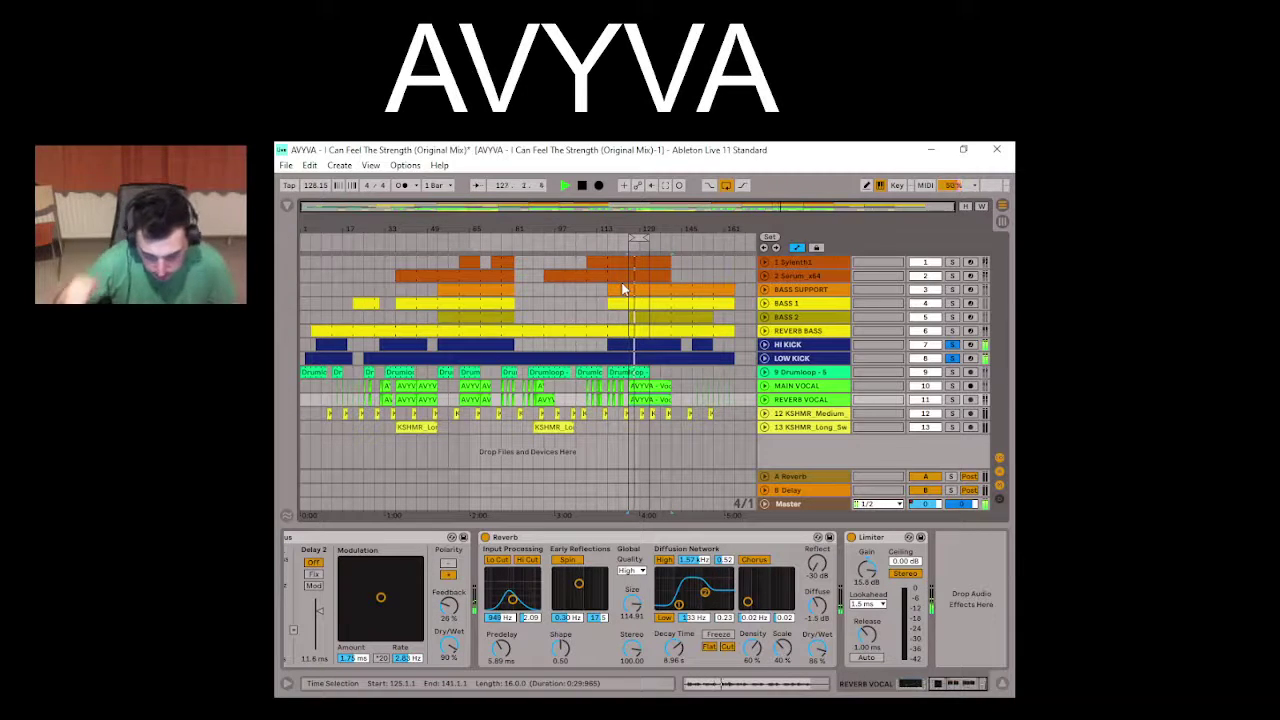
{"action": "key", "text": "space"}
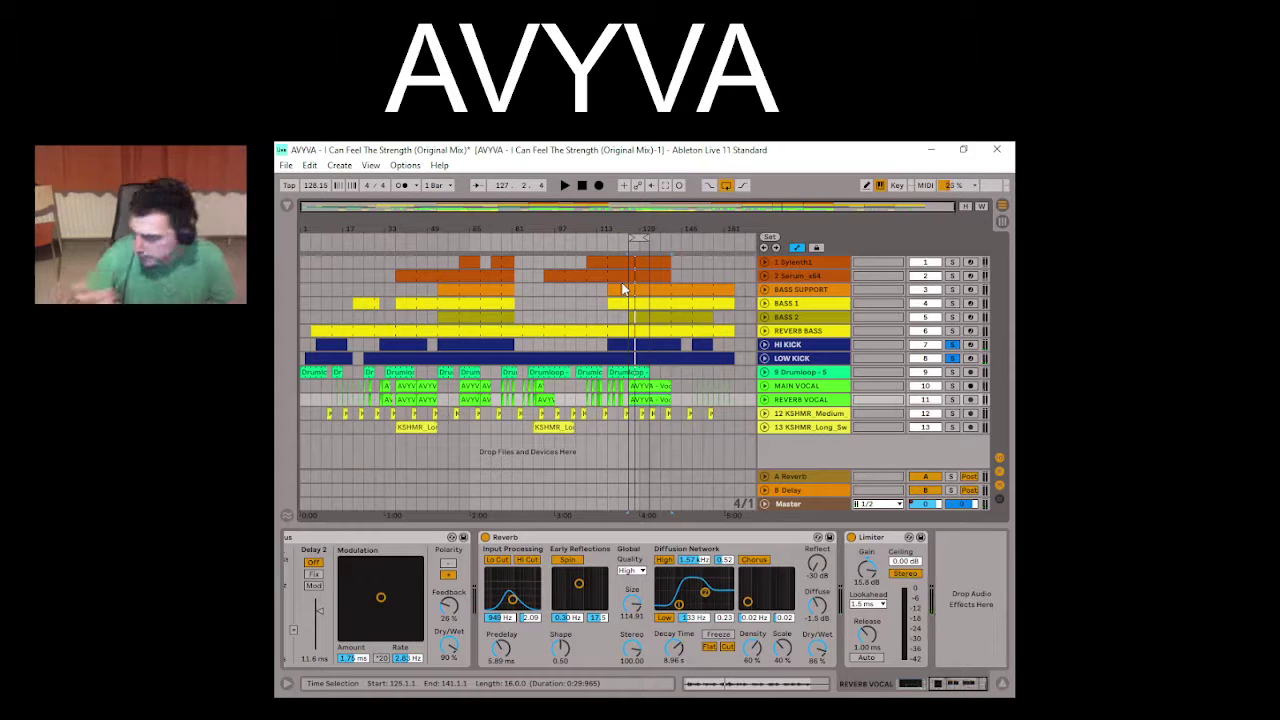
{"action": "key", "text": "space"}
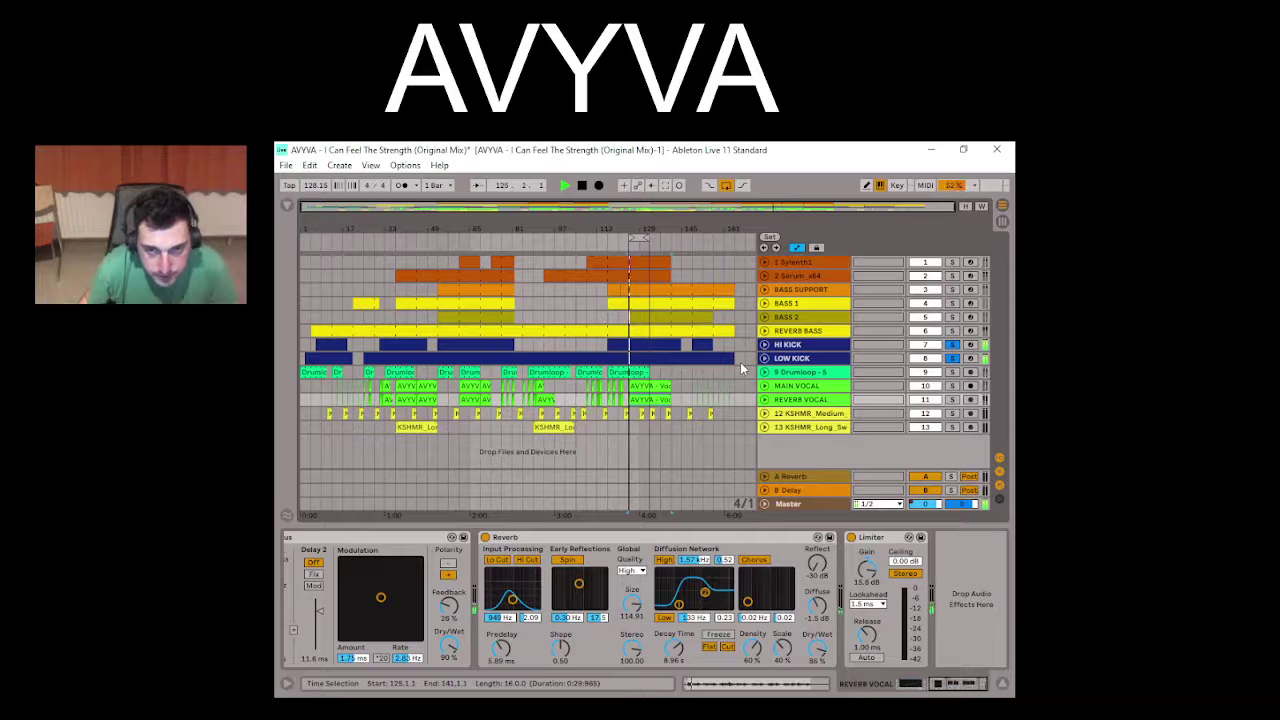
{"action": "key", "text": "space"}
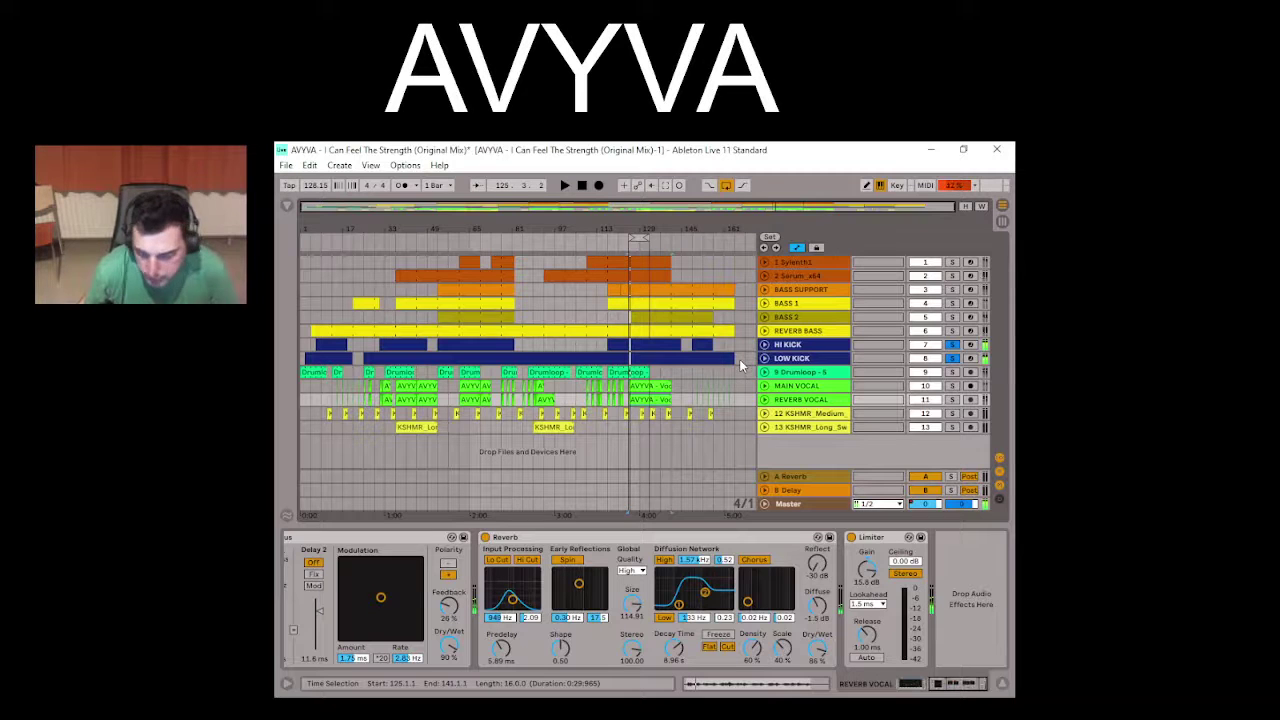
Step: Select the HI KICK clip starting at bar 117 and inspect the pitch and amp envelopes in its Kick 2 plug-in
{"action": "left_click", "coordinate": [630, 343]}
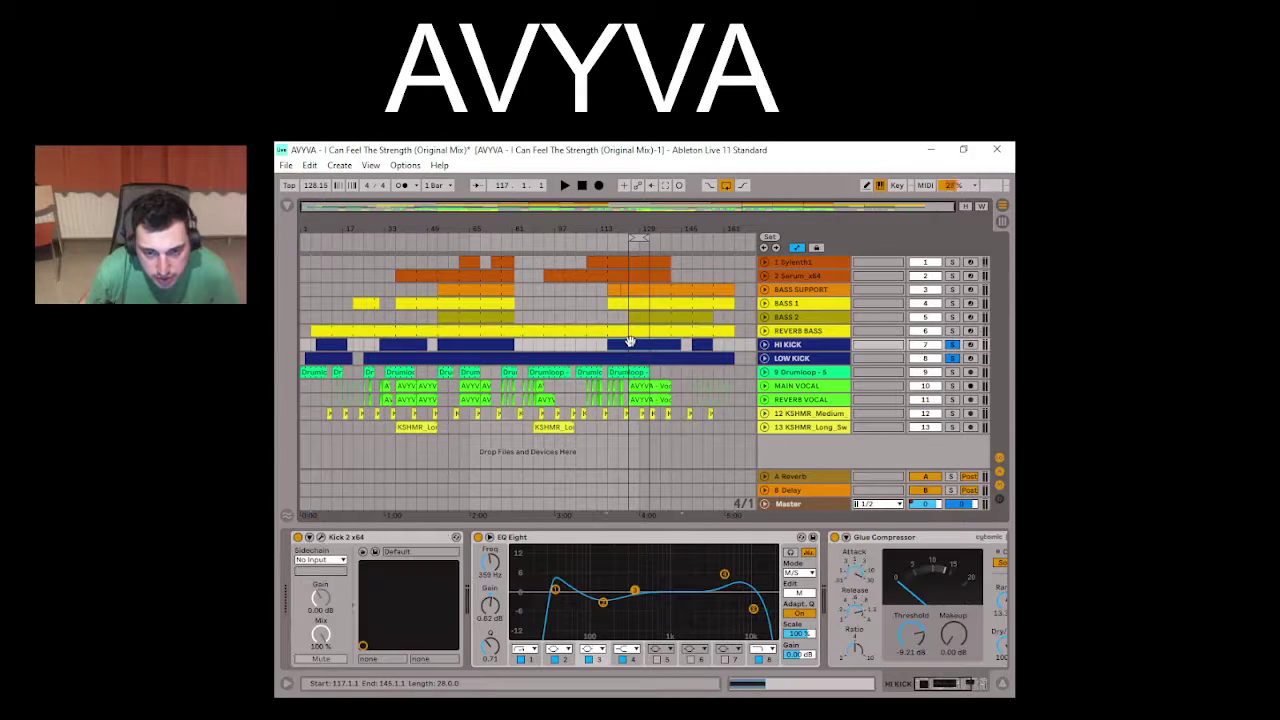
{"action": "left_click", "coordinate": [320, 538]}
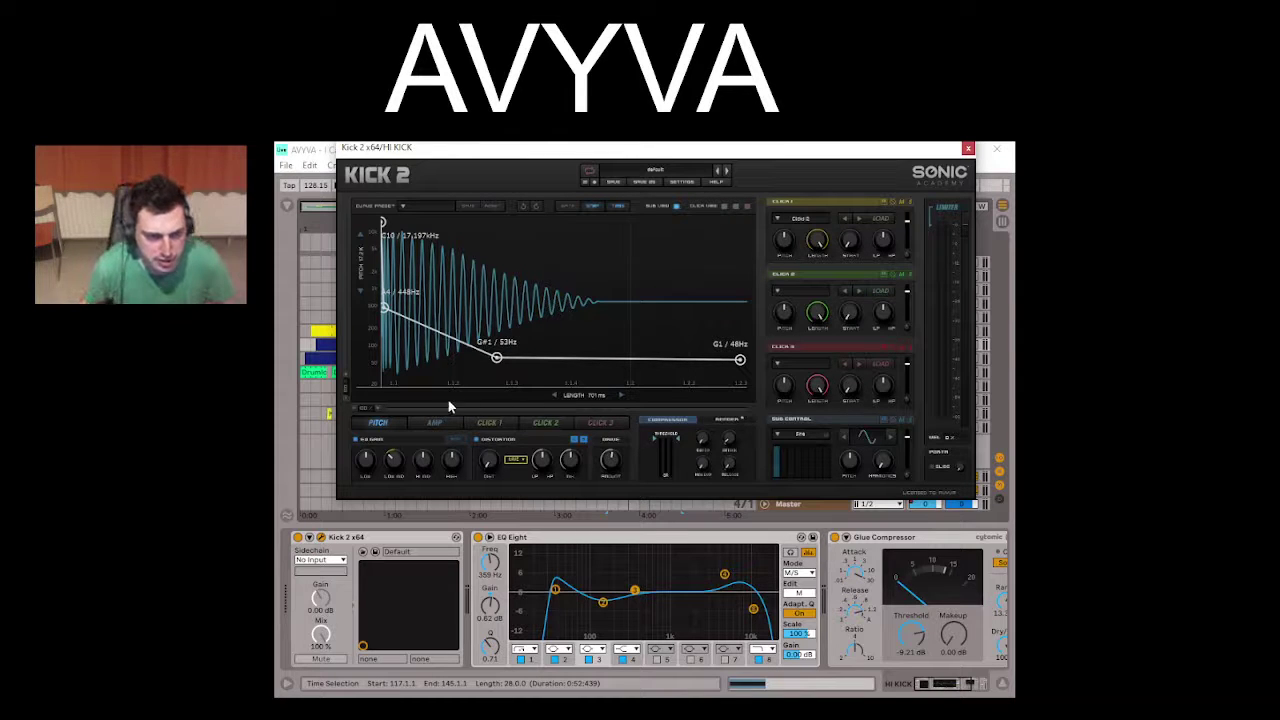
{"action": "left_click", "coordinate": [431, 423]}
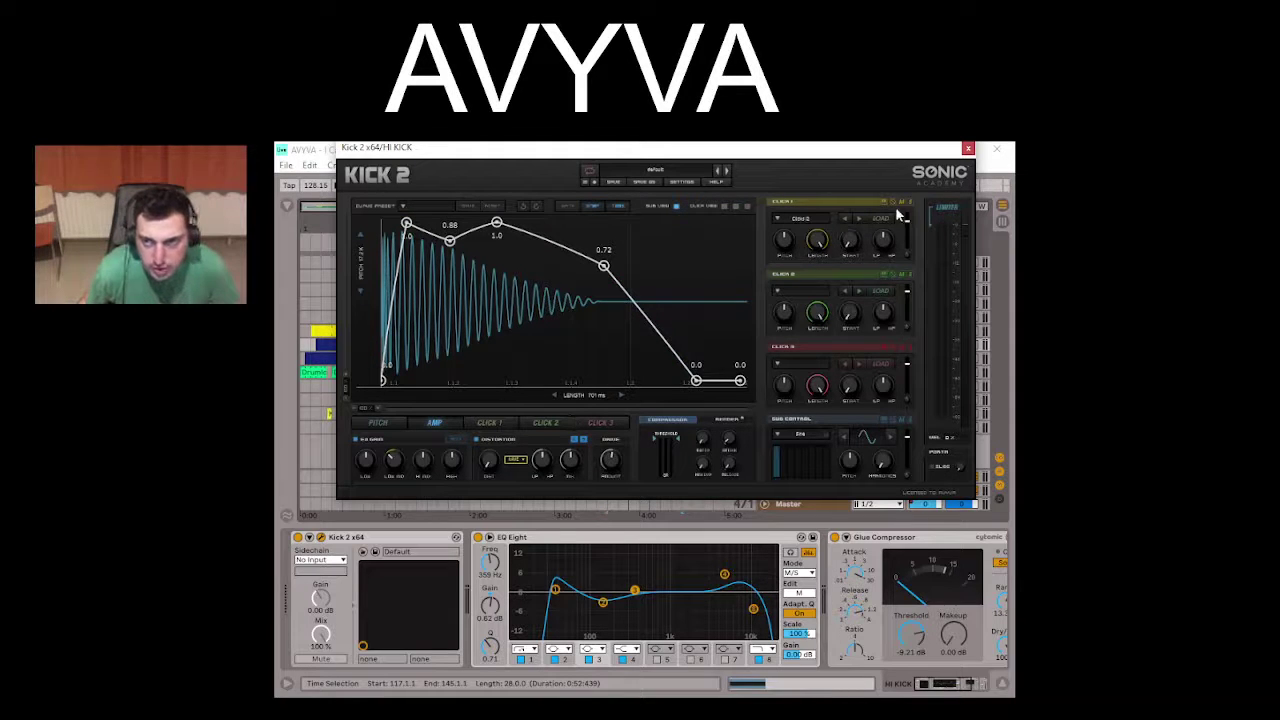
{"action": "left_click", "coordinate": [967, 148]}
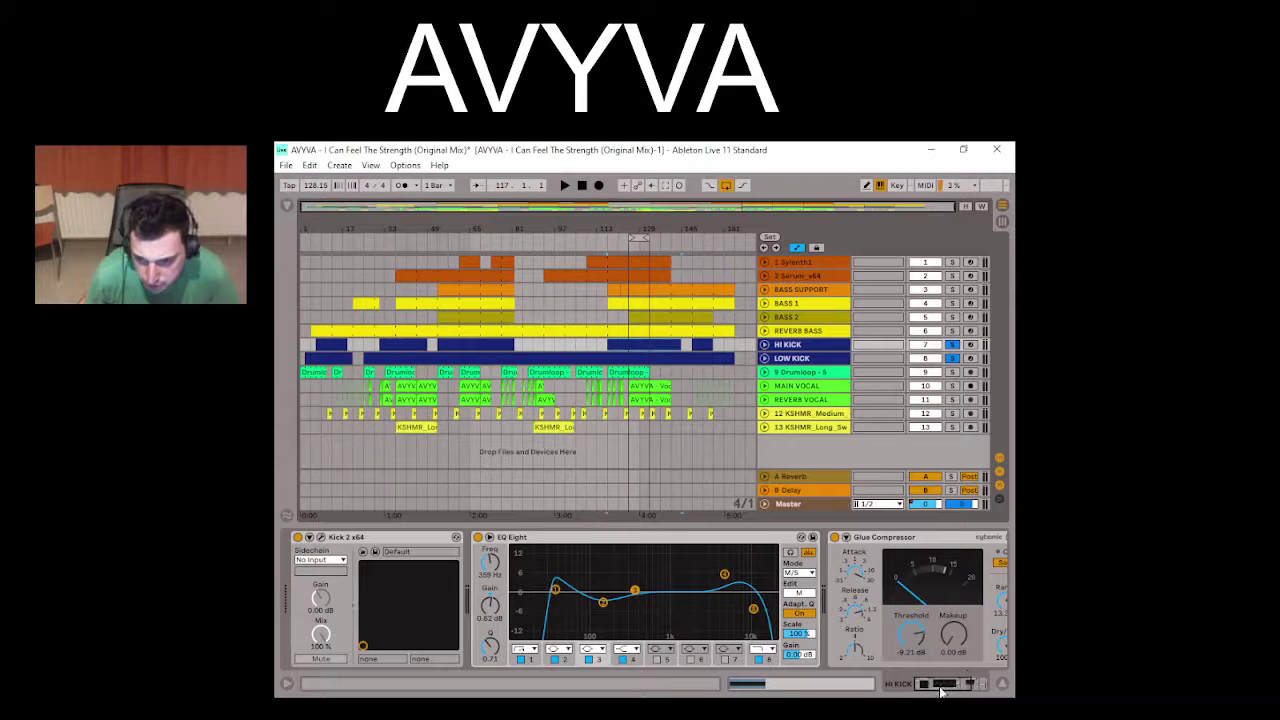
Step: Examine the HI KICK chain from Kick 2 through EQ Eight and Glue Compressor to the Limiter, reviewing the Kick 2 settings again
{"action": "left_click_drag", "start_coordinate": [940, 690], "coordinate": [977, 690]}
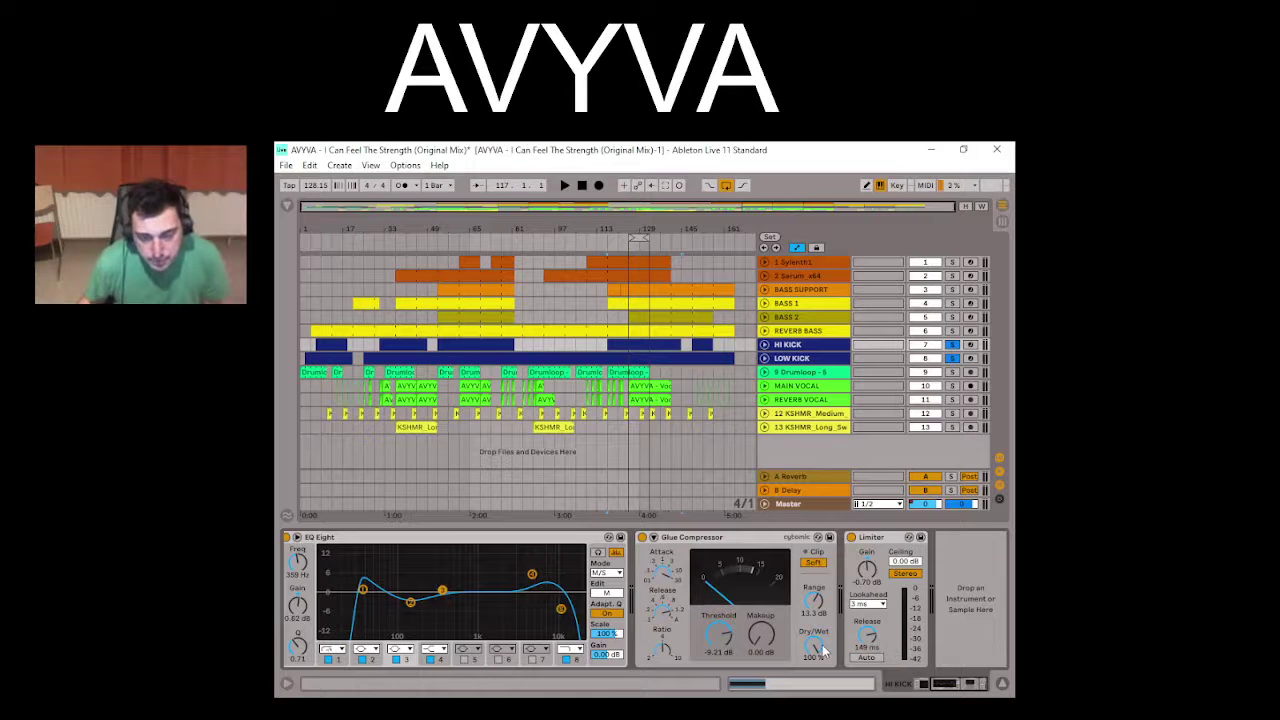
{"action": "left_click_drag", "start_coordinate": [958, 690], "coordinate": [925, 690]}
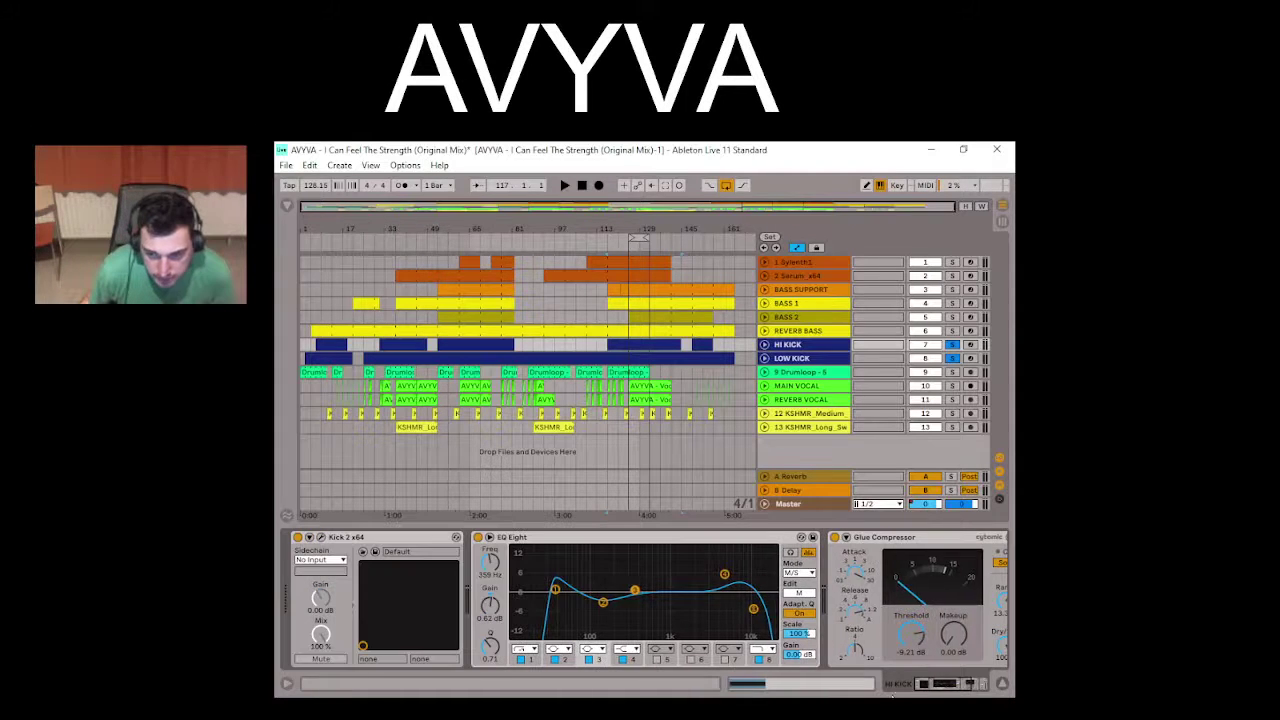
{"action": "left_click", "coordinate": [321, 538]}
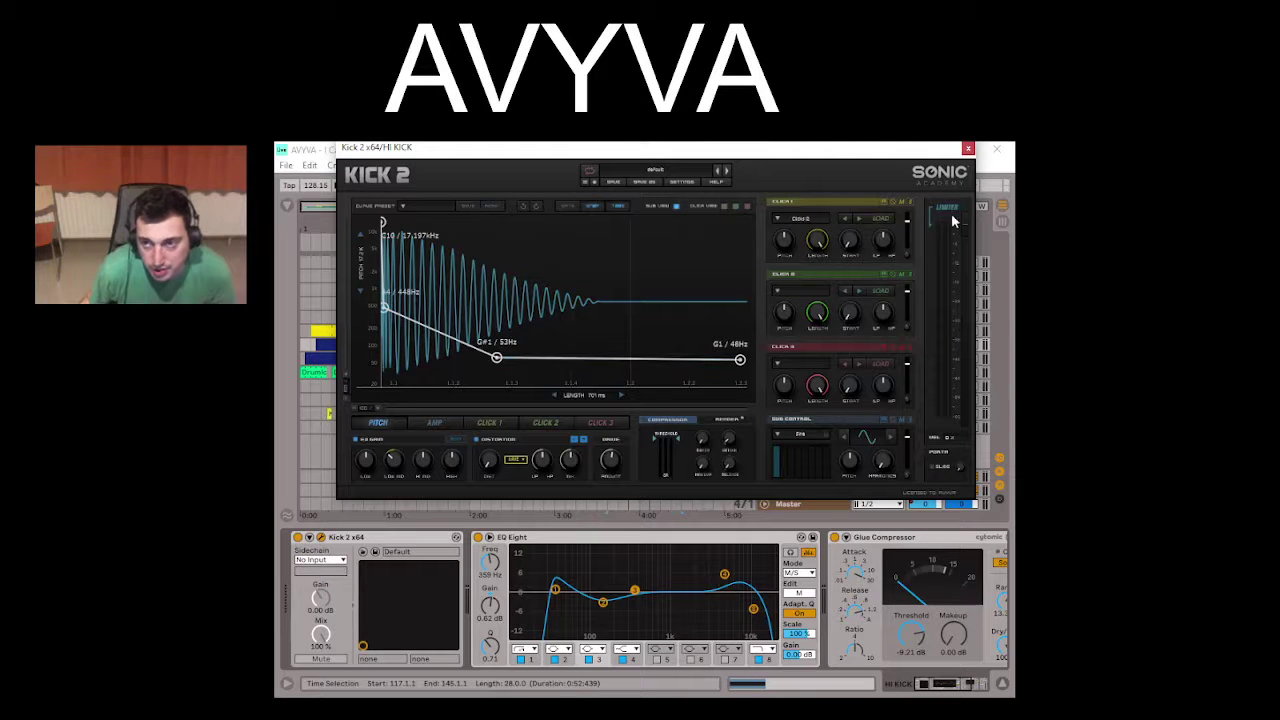
{"action": "left_click", "coordinate": [968, 148]}
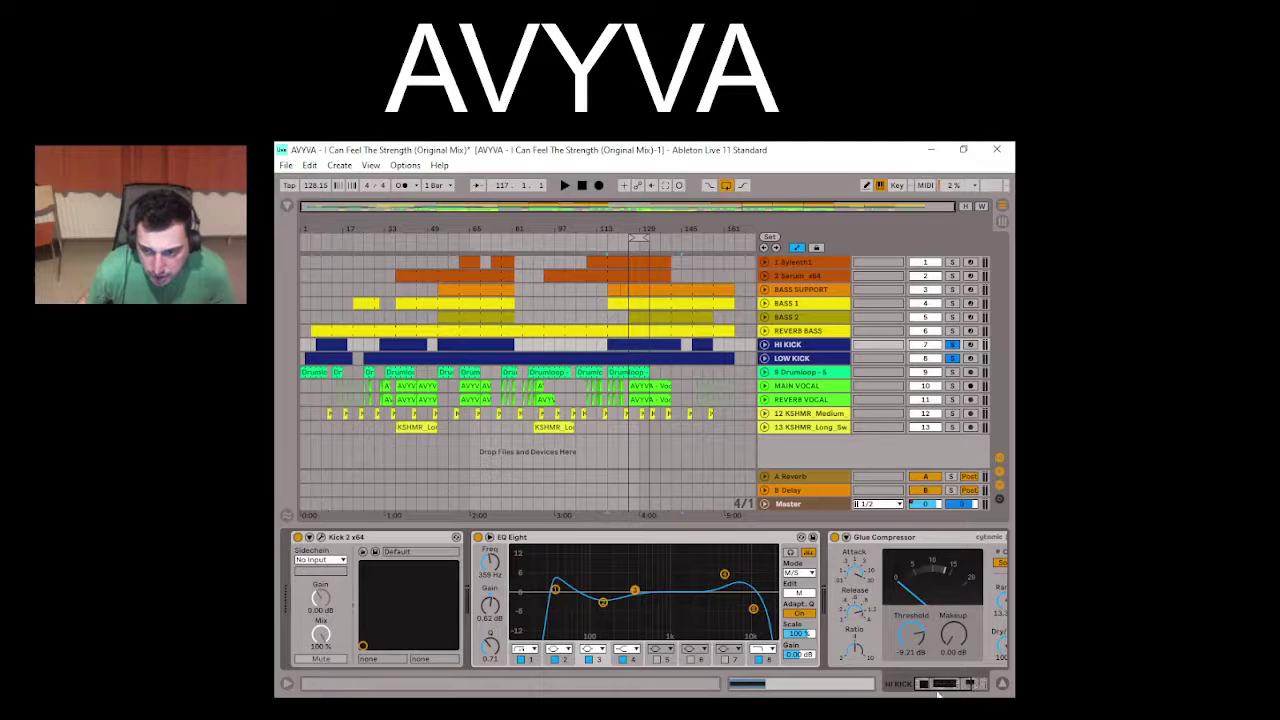
{"action": "left_click_drag", "start_coordinate": [938, 692], "coordinate": [953, 697]}
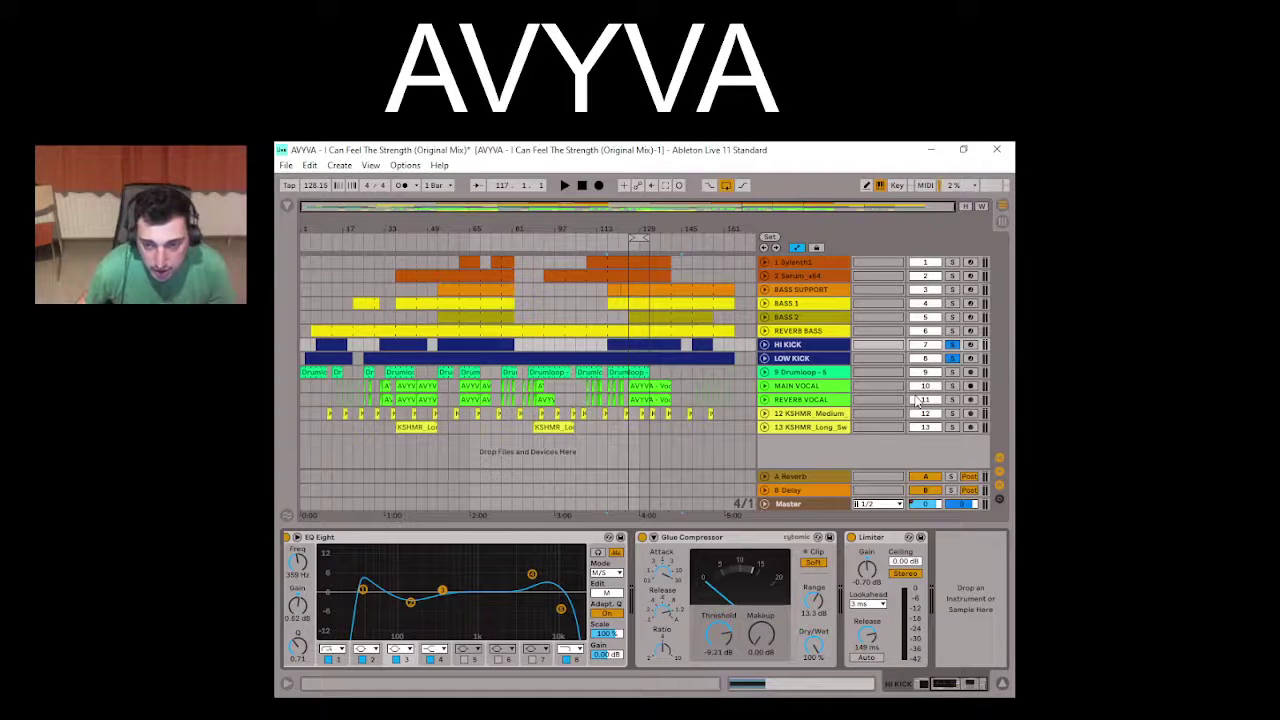
Step: Solo only HI KICK and play it from bar 117, and switch the solo to LOW KICK for comparison
{"action": "left_click", "coordinate": [953, 345]}
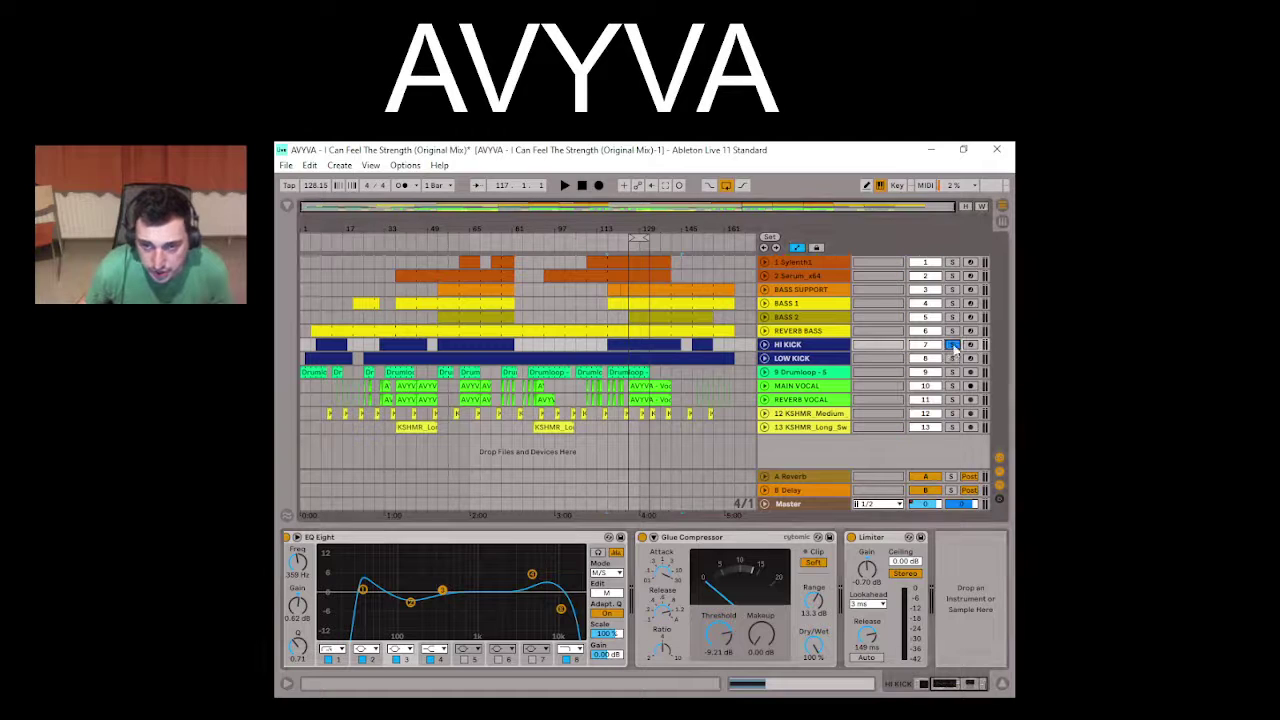
{"action": "key", "text": "space"}
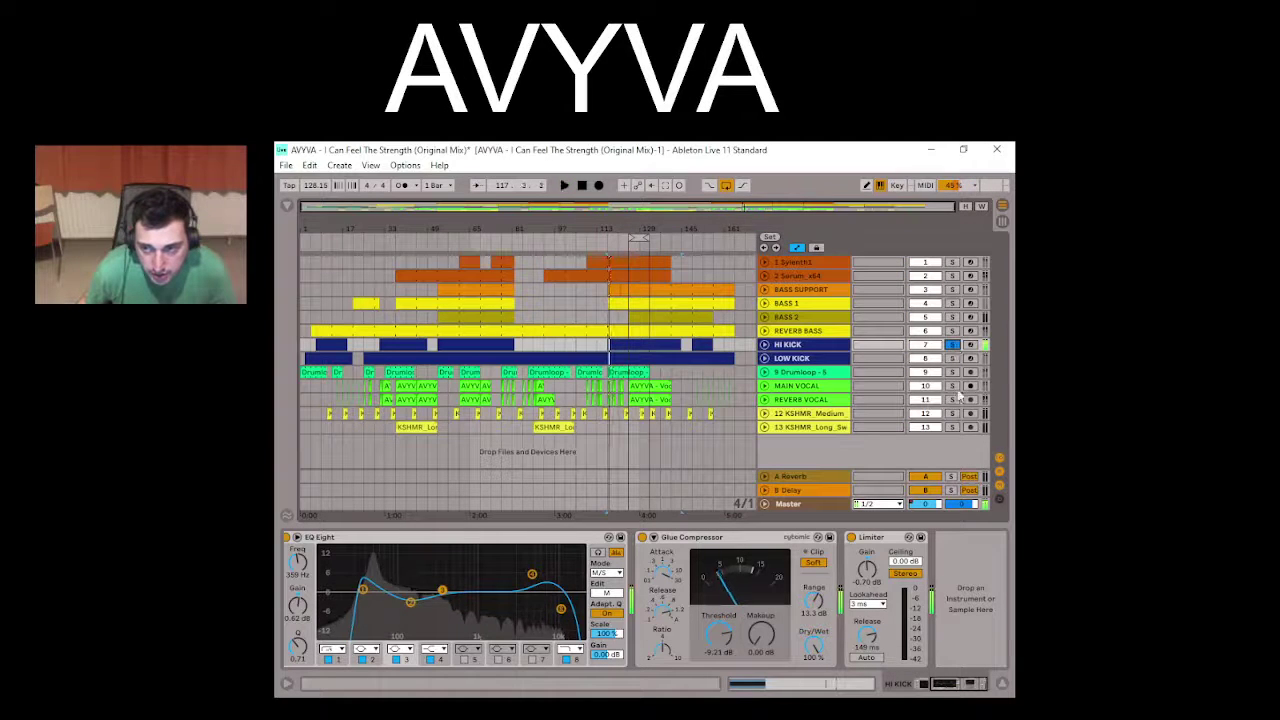
{"action": "left_click", "coordinate": [952, 358]}
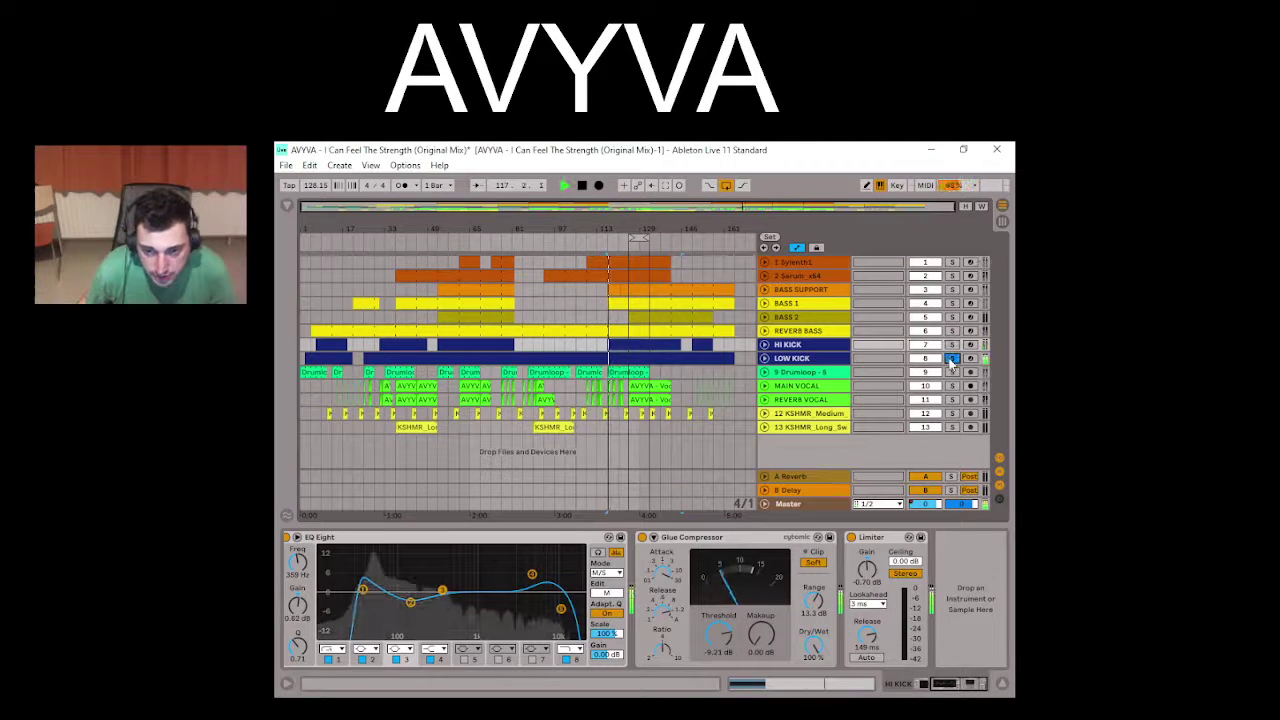
{"action": "key", "text": "space"}
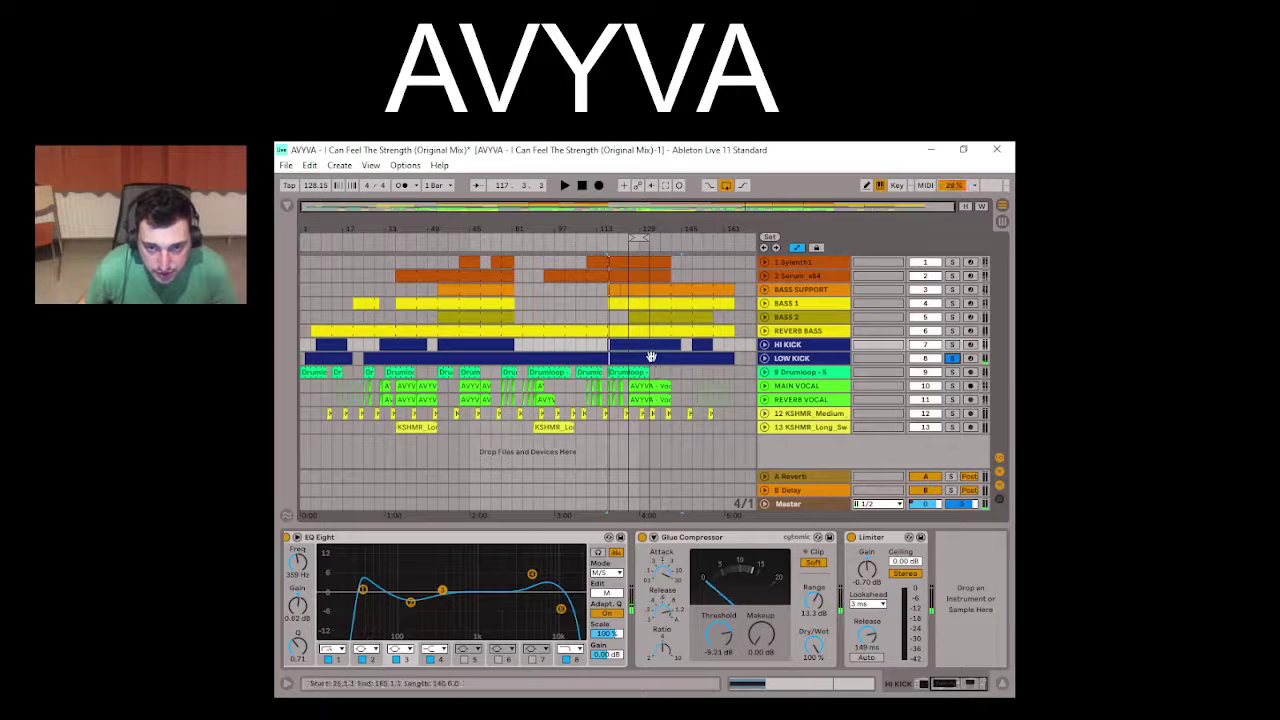
Step: Play the soloed LOW KICK clip from bar 25 and inspect its effect chain through to the Limiter
{"action": "right_click", "coordinate": [651, 357]}
{"action": "left_click", "coordinate": [621, 358]}
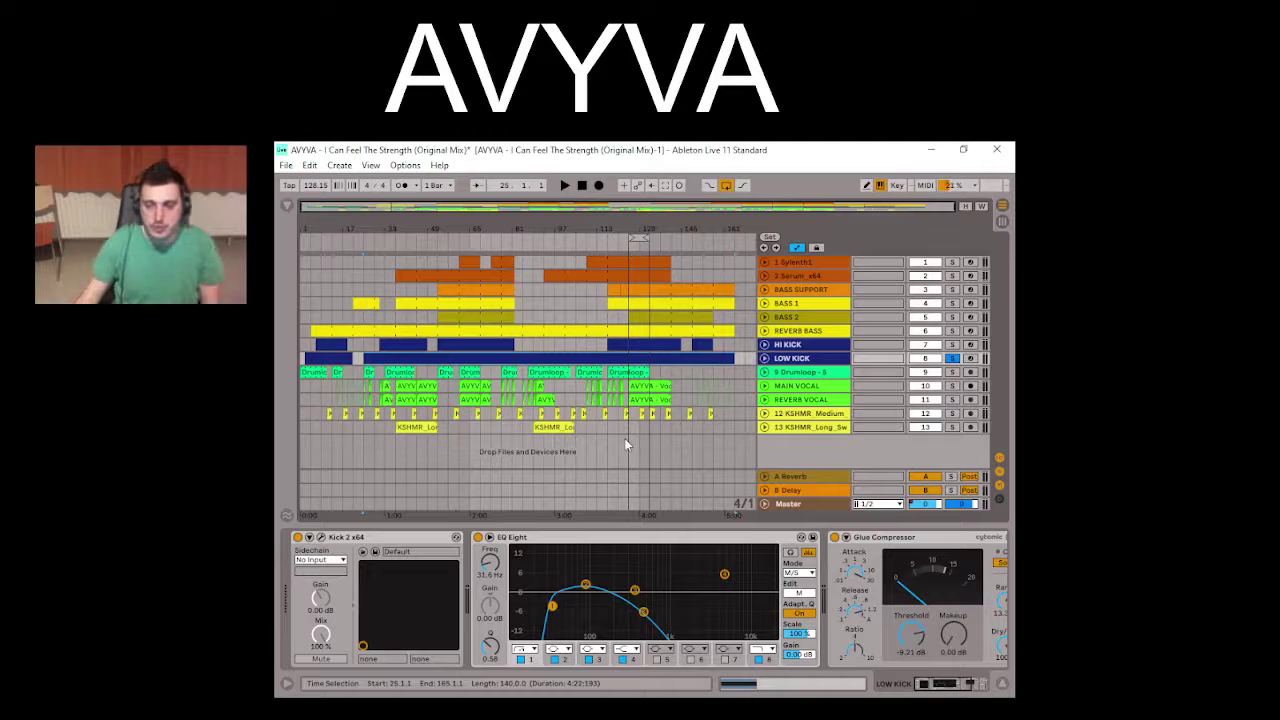
{"action": "key", "text": "space"}
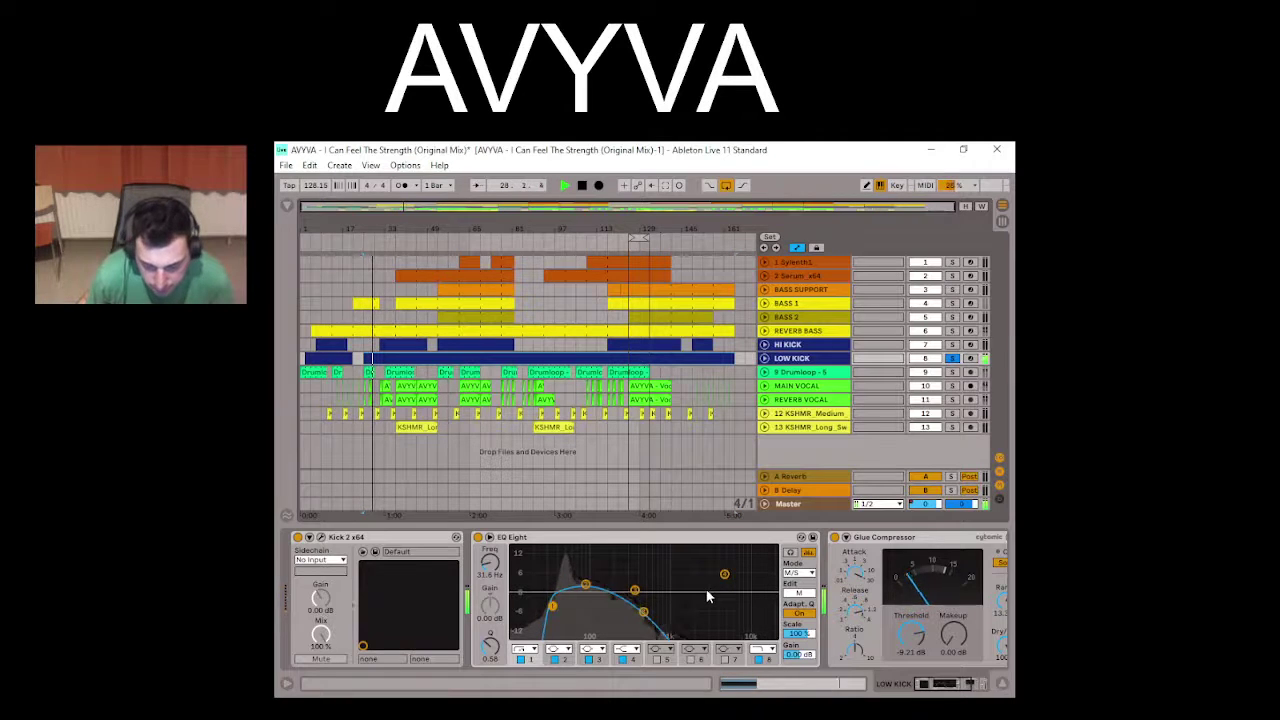
{"action": "key", "text": "space"}
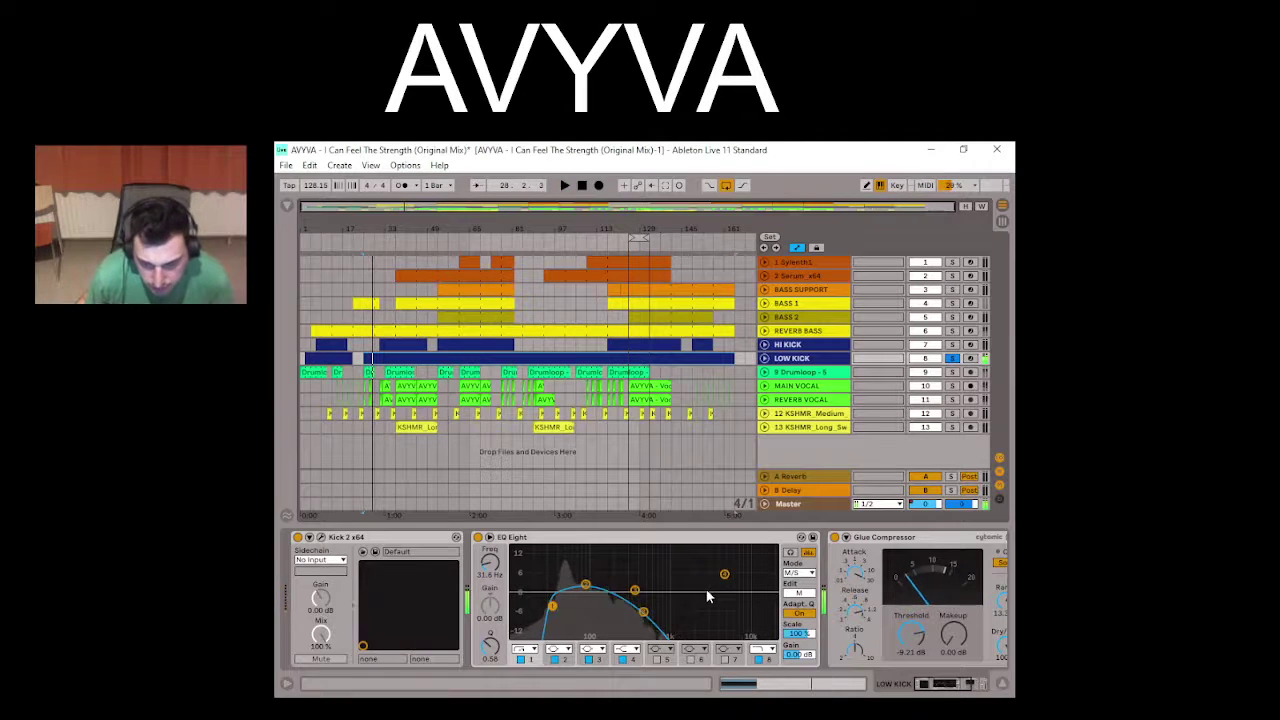
{"action": "left_click", "coordinate": [952, 684]}
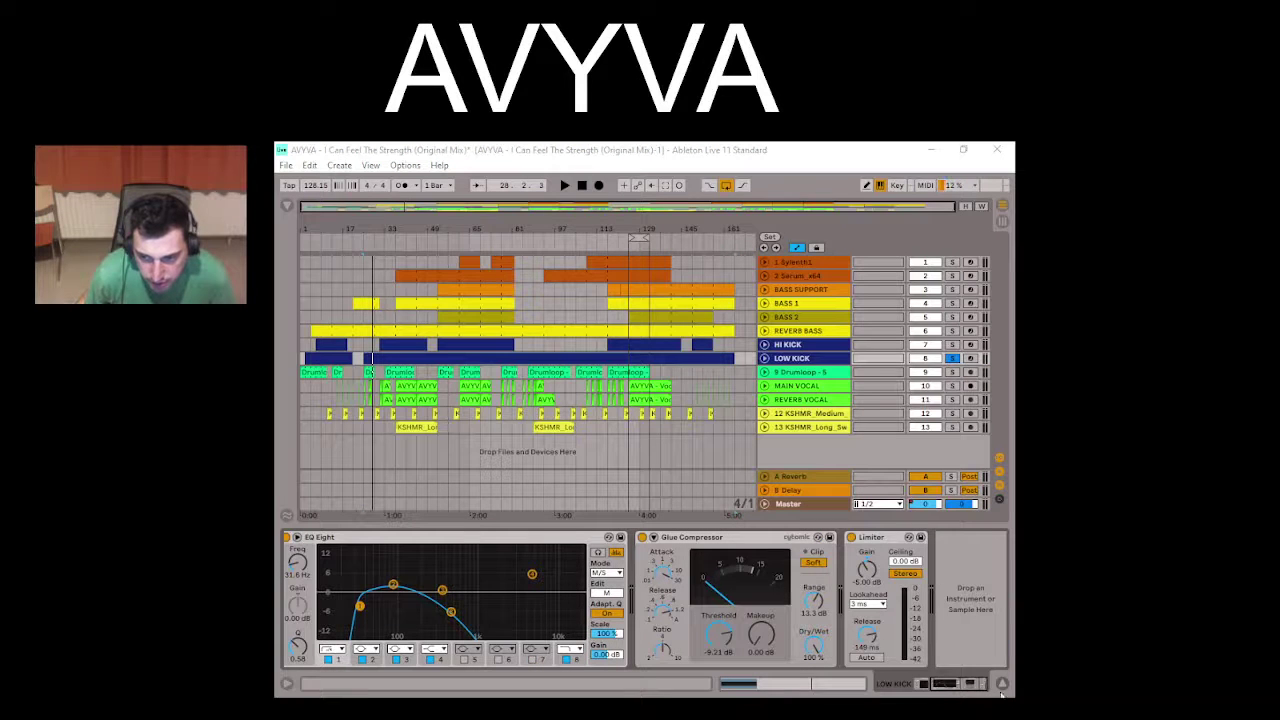
Step: Solo HI KICK together with LOW KICK and play the two layered kicks from bar 125
{"action": "left_click", "coordinate": [935, 592]}
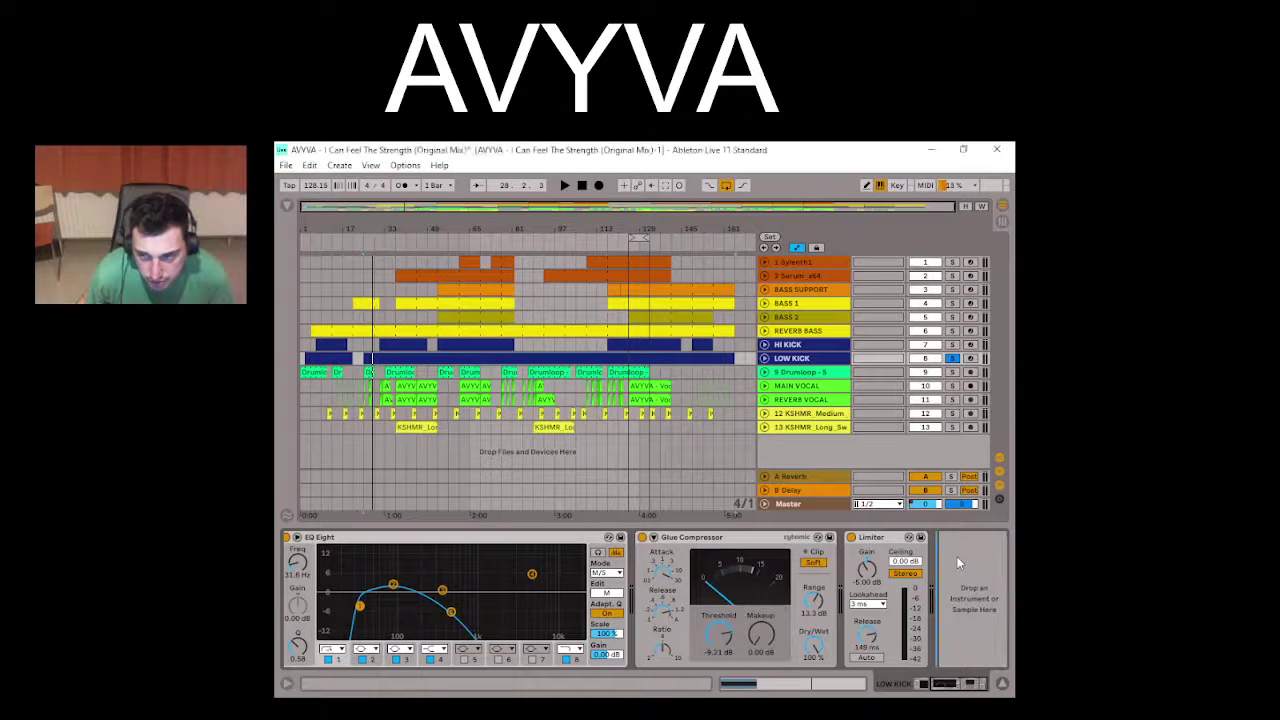
{"action": "left_click", "coordinate": [952, 345]}
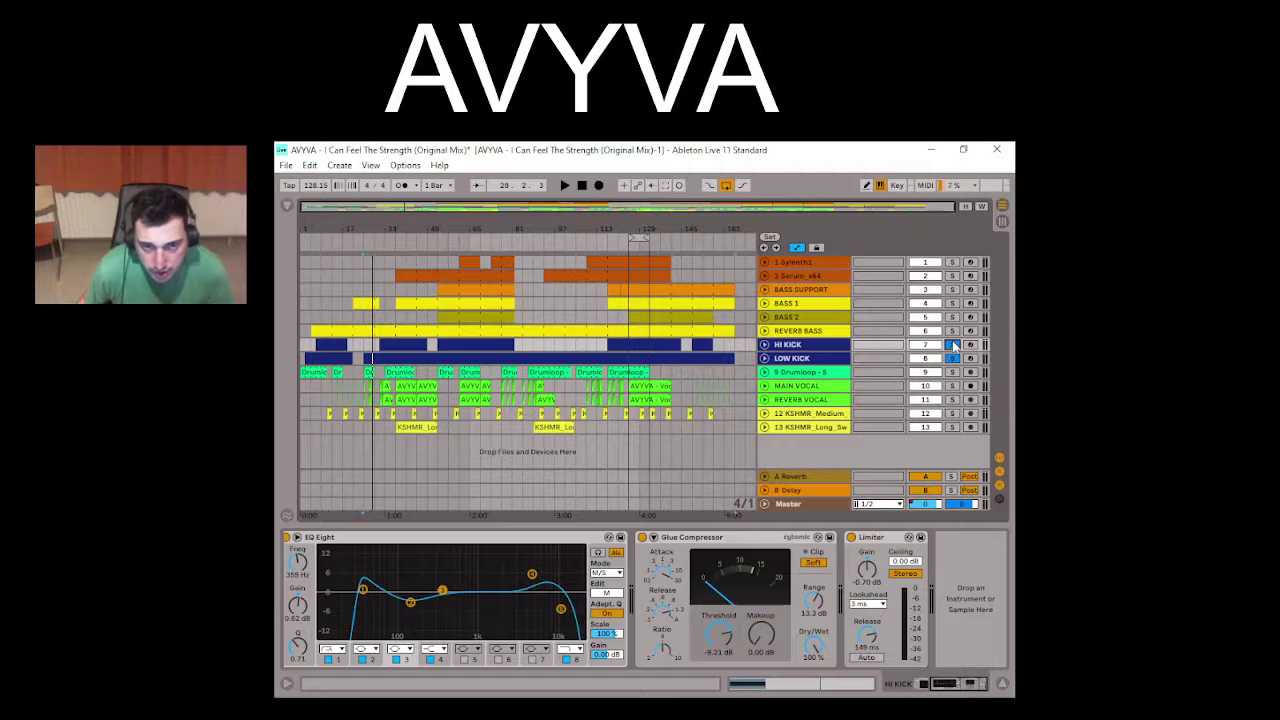
{"action": "left_click", "coordinate": [626, 384]}
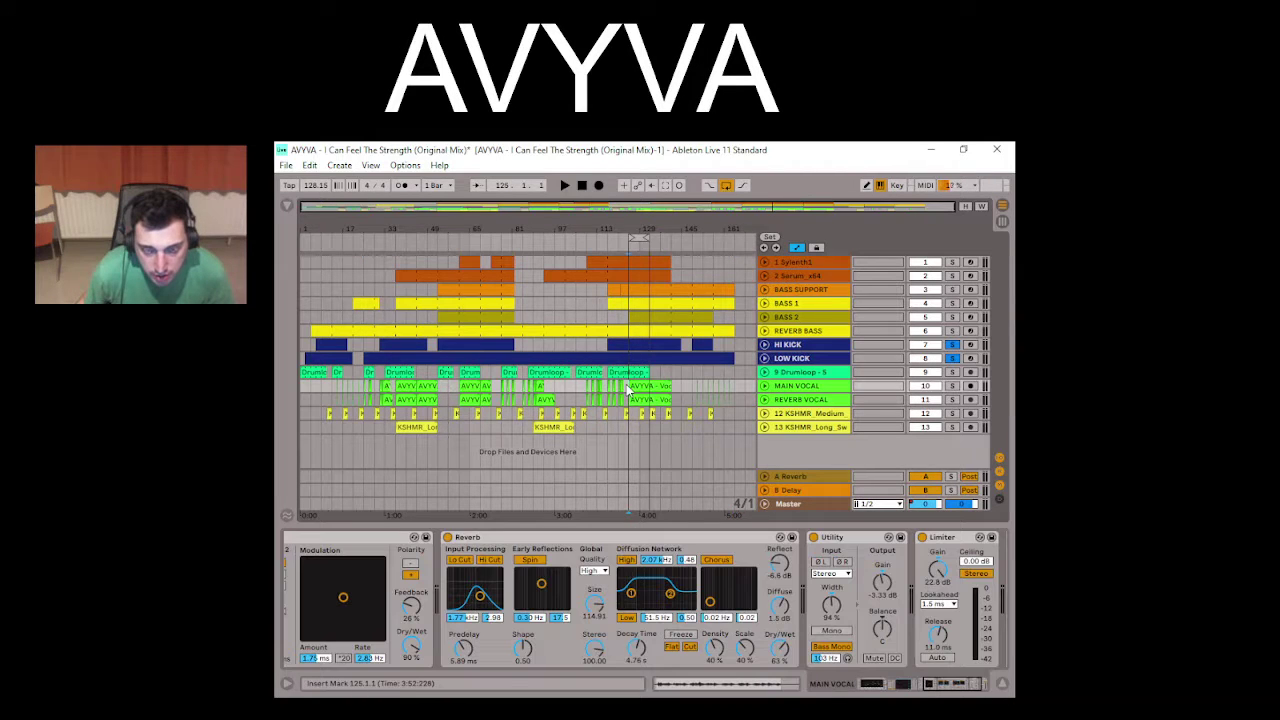
{"action": "left_click", "coordinate": [951, 358]}
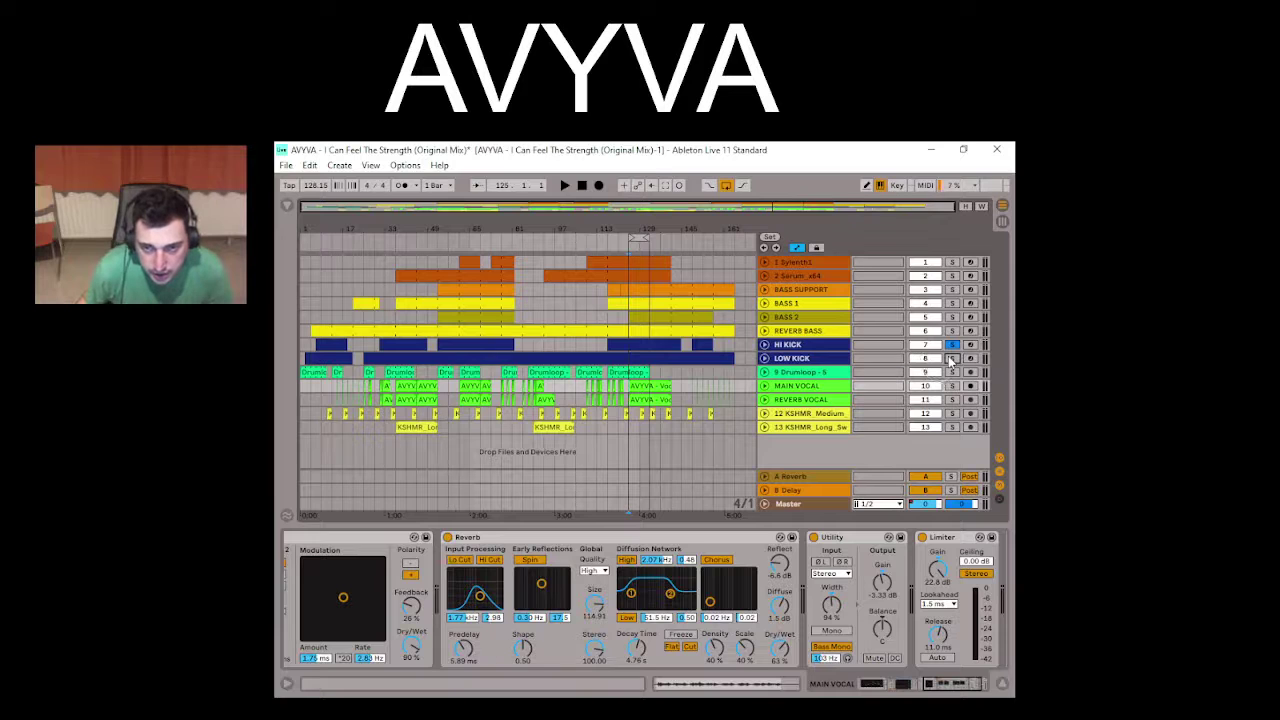
{"action": "key", "text": "space"}
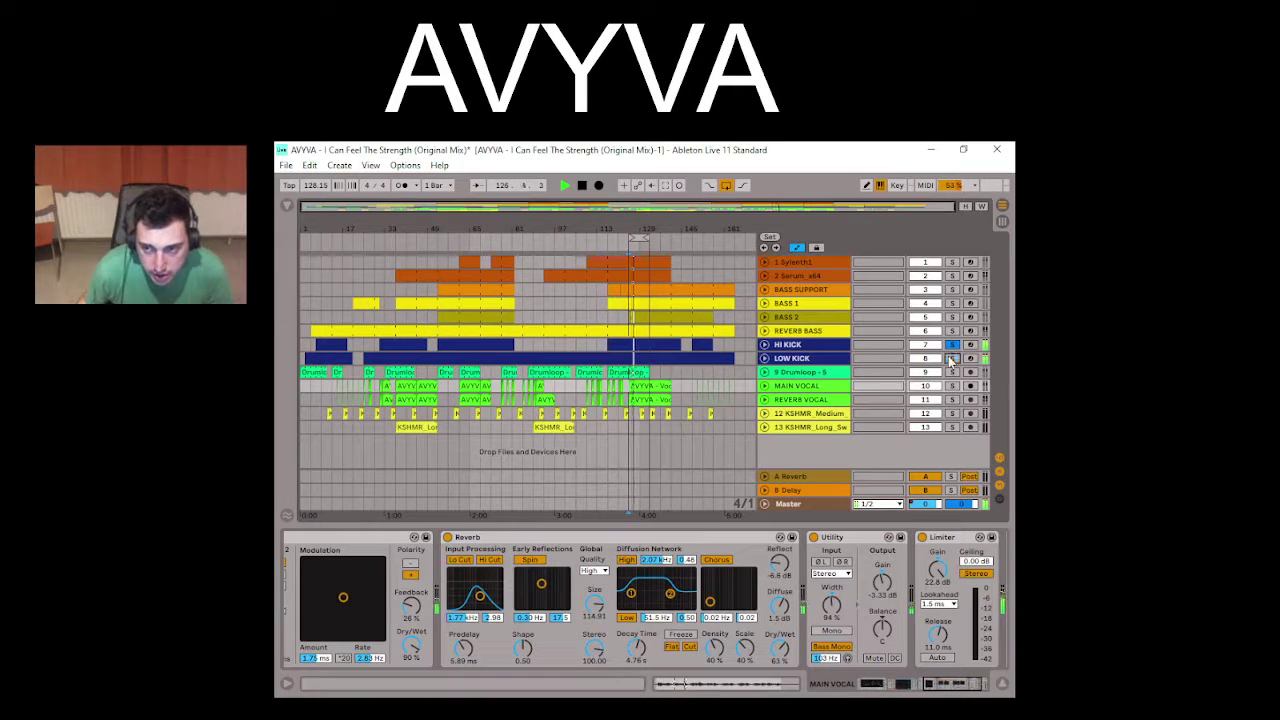
Step: Toggle the HI KICK solo during playback to compare LOW KICK alone with both kicks, and stop playback
{"action": "left_click", "coordinate": [945, 345]}
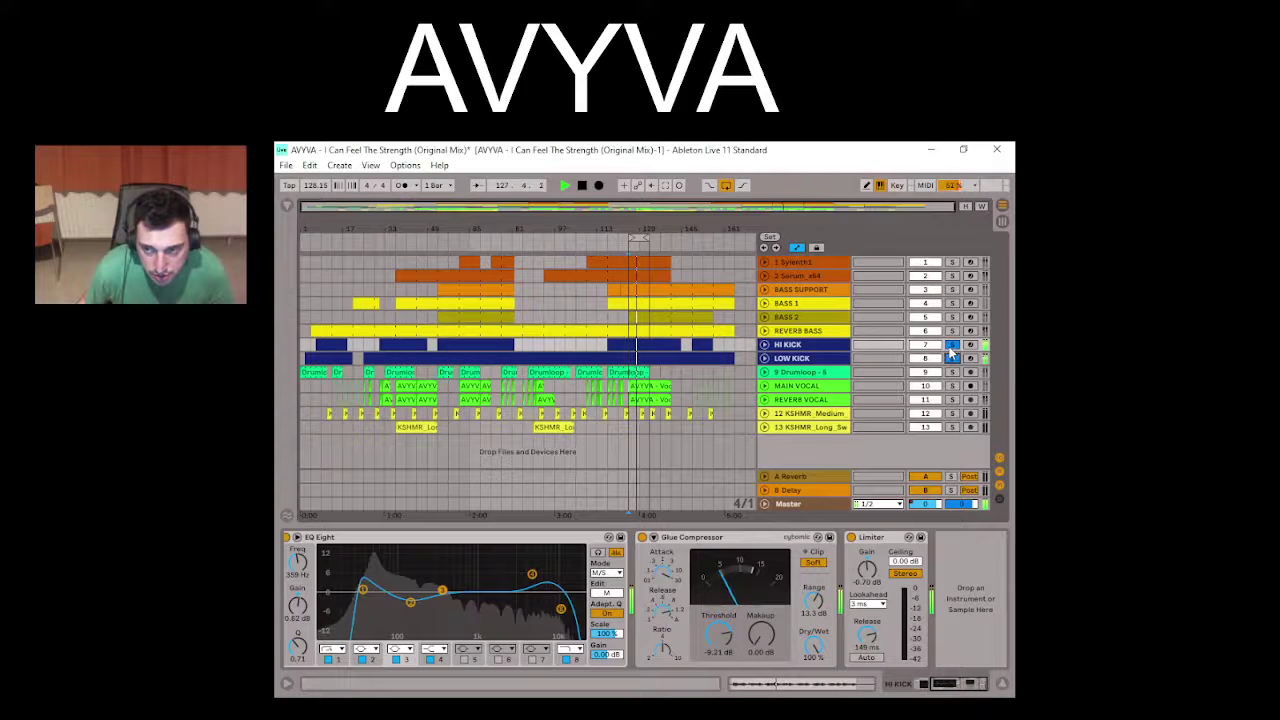
{"action": "right_click", "coordinate": [951, 346]}
{"action": "left_click", "coordinate": [951, 346]}
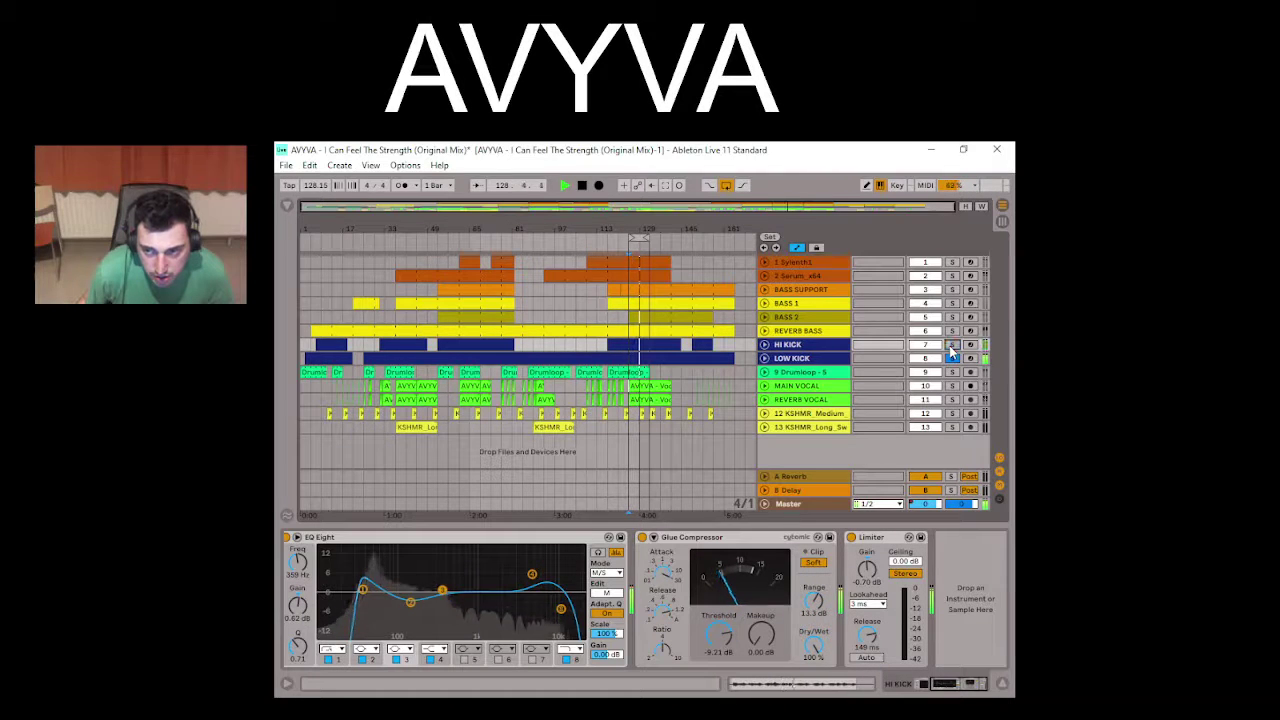
{"action": "key", "text": "space"}
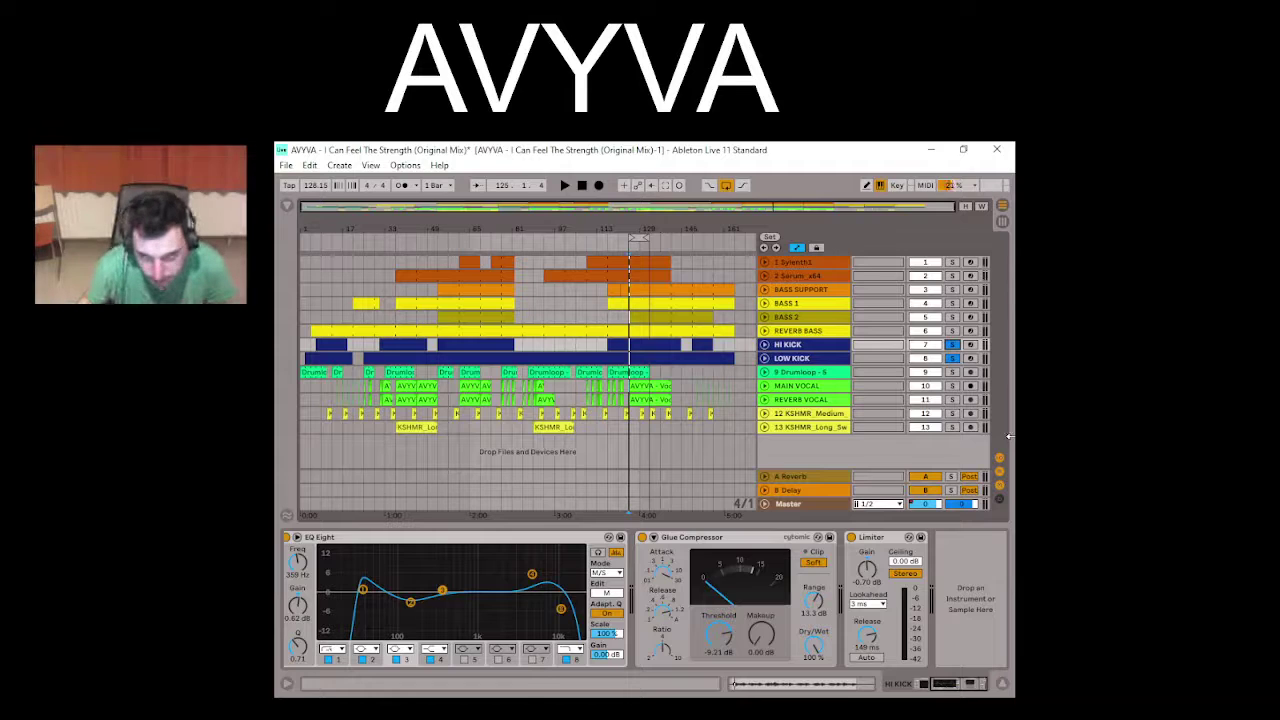
Step: Clear the kick solos and play the full arrangement from bar 93 and from bar 113 into the drop
{"action": "left_click", "coordinate": [953, 347]}
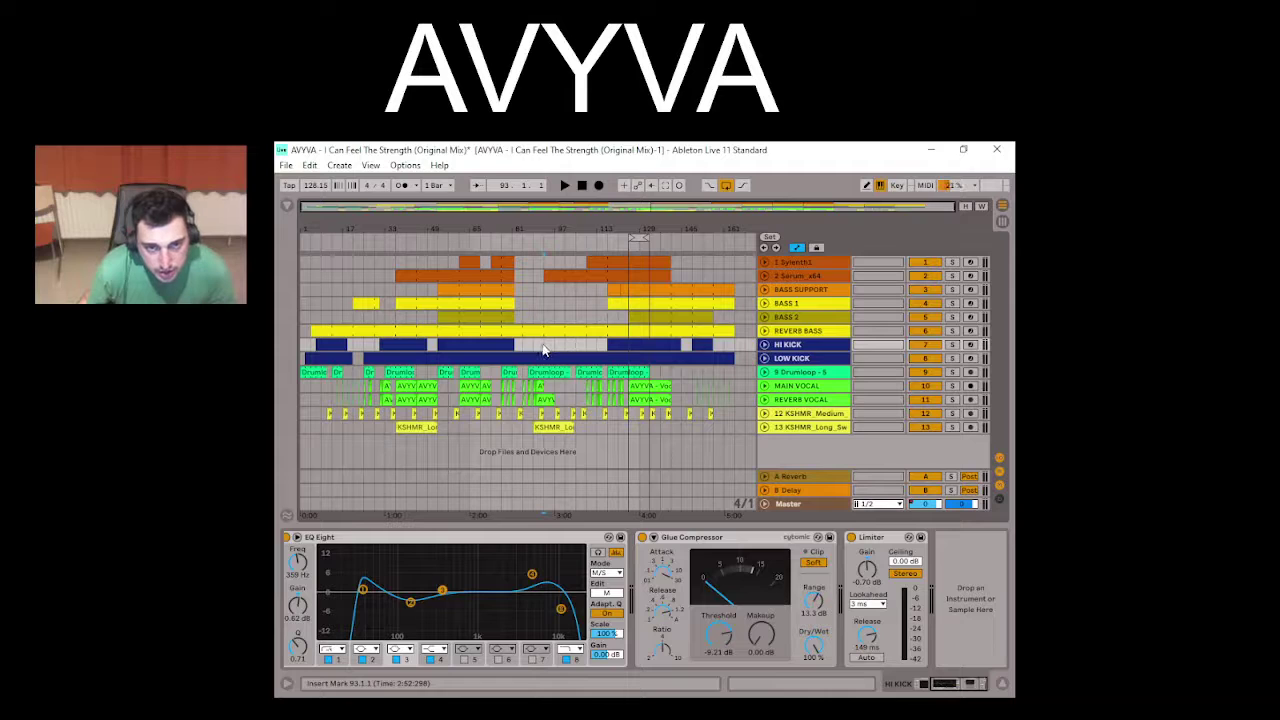
{"action": "key", "text": "space"}
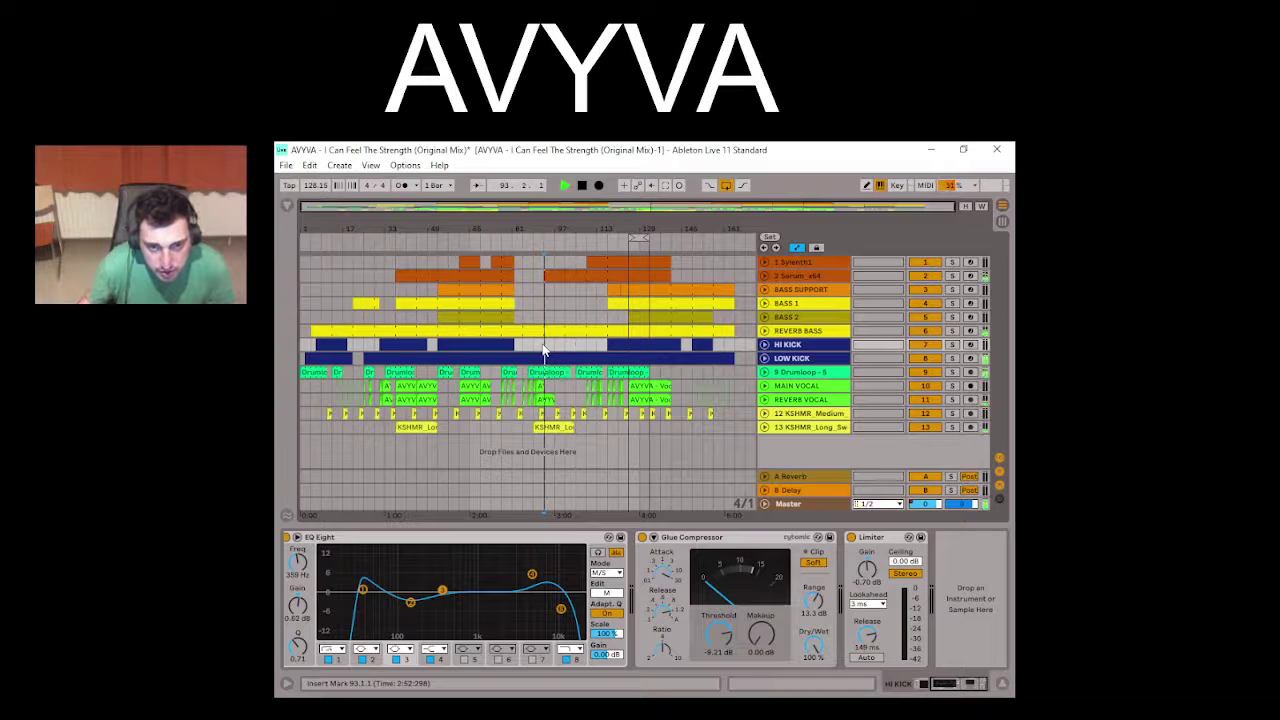
{"action": "left_click", "coordinate": [603, 344]}
{"action": "key", "text": "space"}
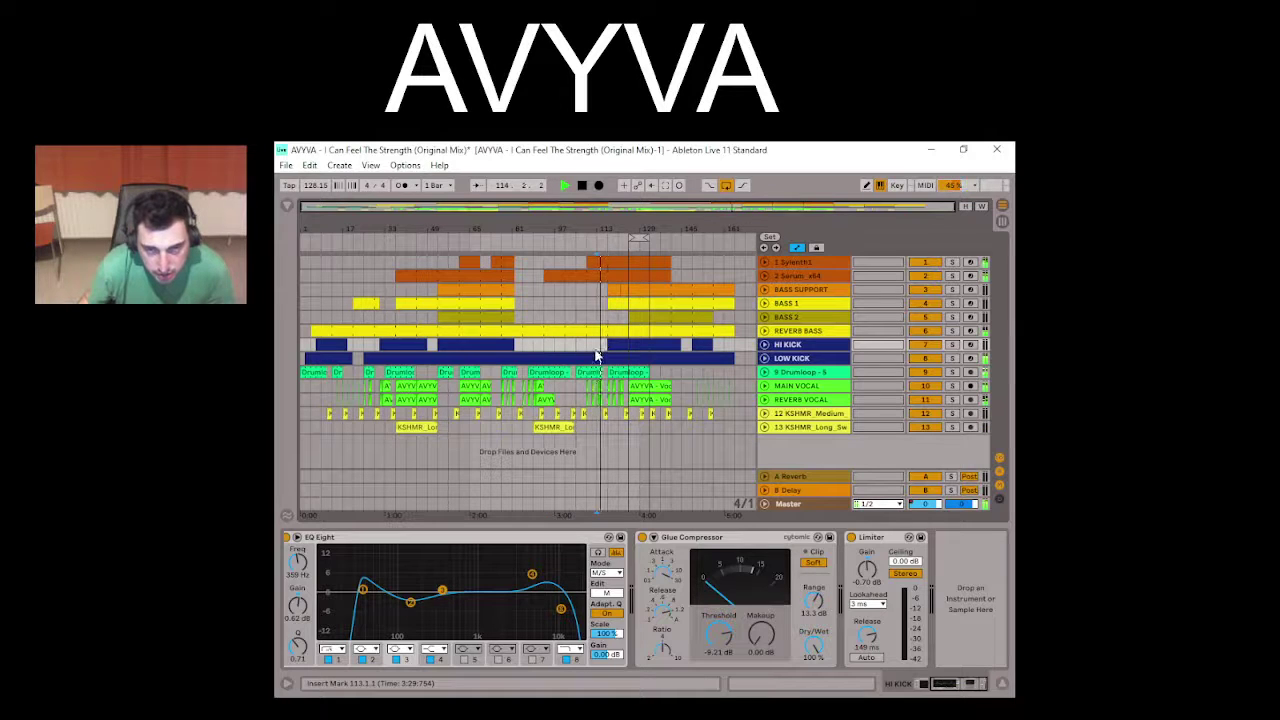
{"action": "right_click", "coordinate": [597, 351]}
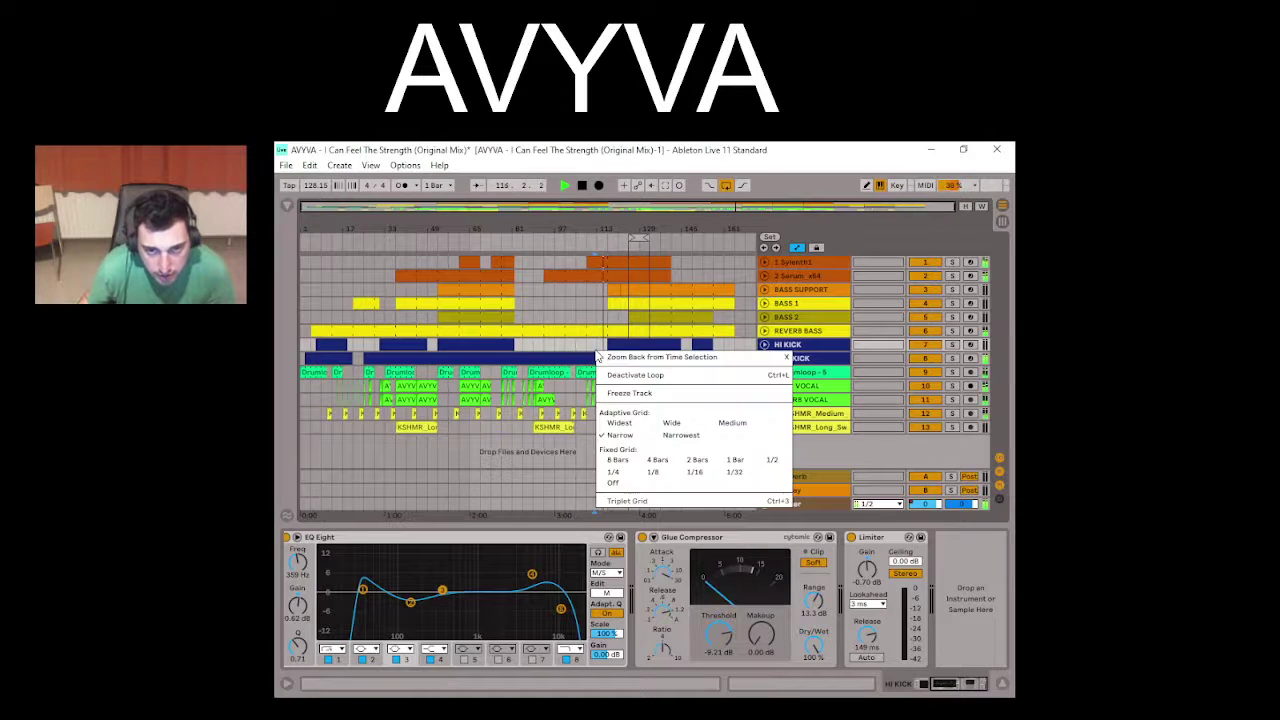
{"action": "left_click", "coordinate": [596, 320]}
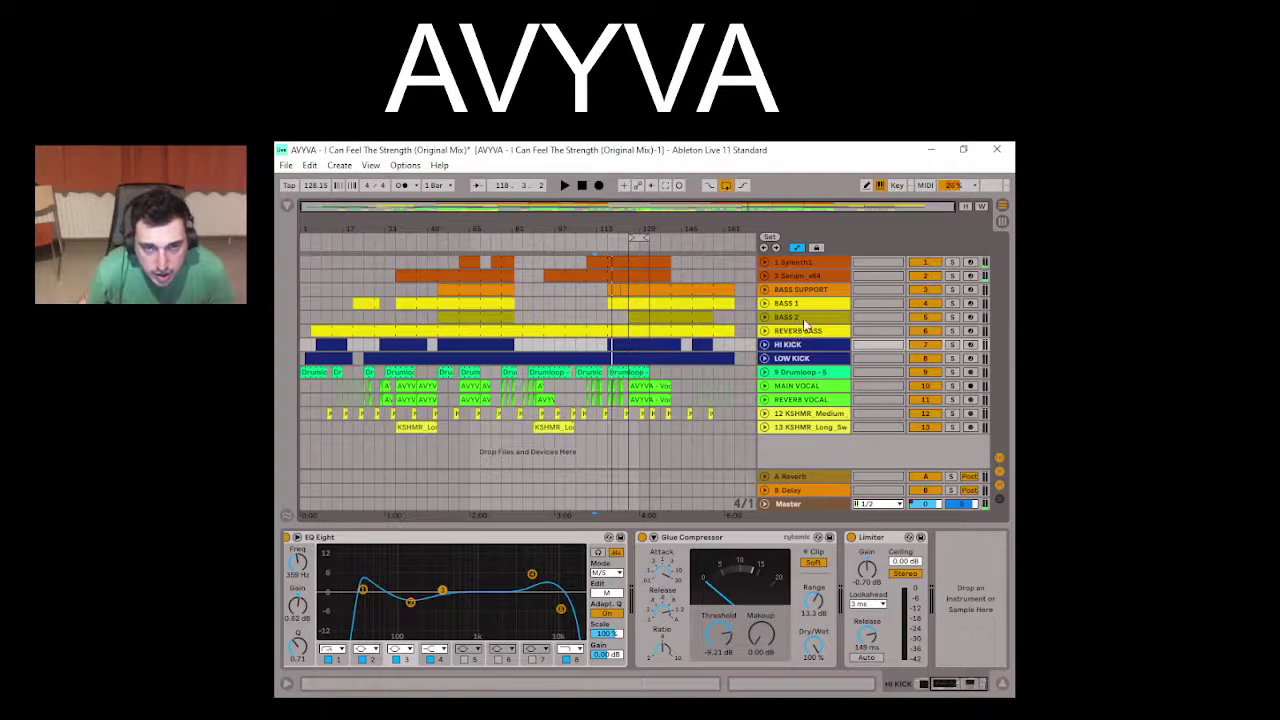
Step: Solo BASS 1, play it briefly from bar 125 and select its clip starting at bar 117
{"action": "left_click", "coordinate": [953, 304]}
{"action": "left_click", "coordinate": [630, 316]}
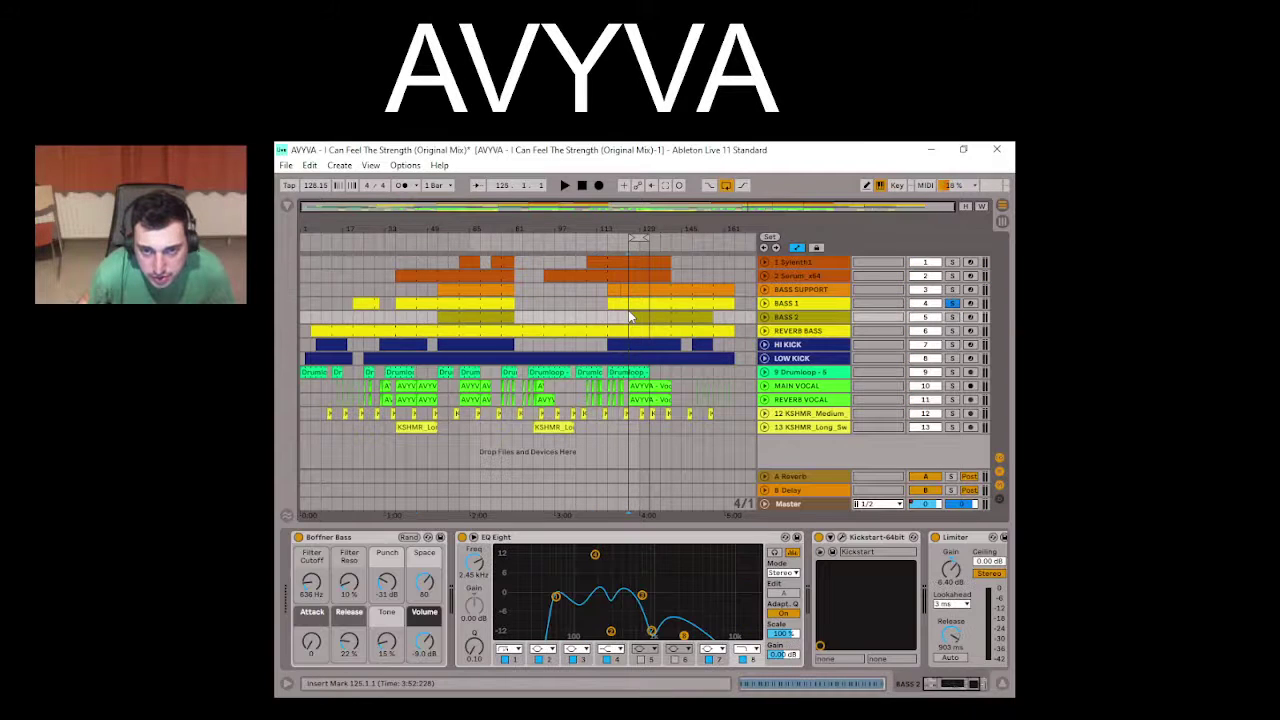
{"action": "key", "text": "space"}
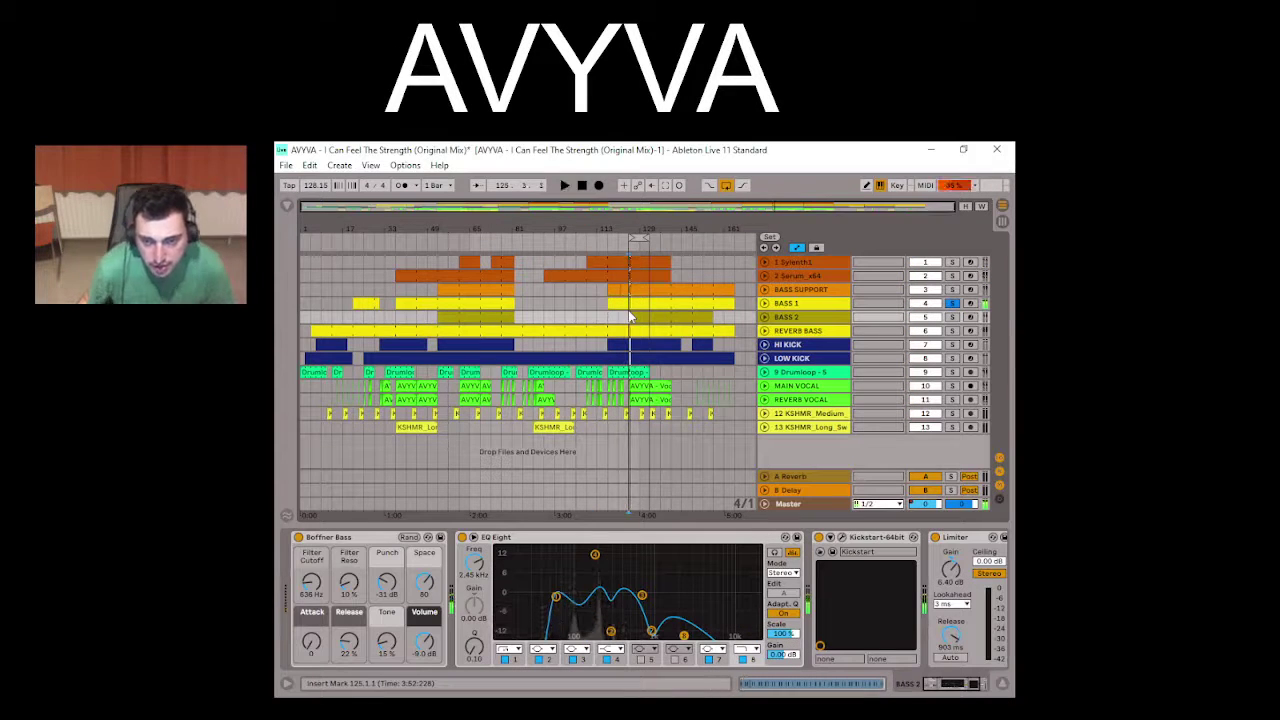
{"action": "left_click", "coordinate": [645, 302]}
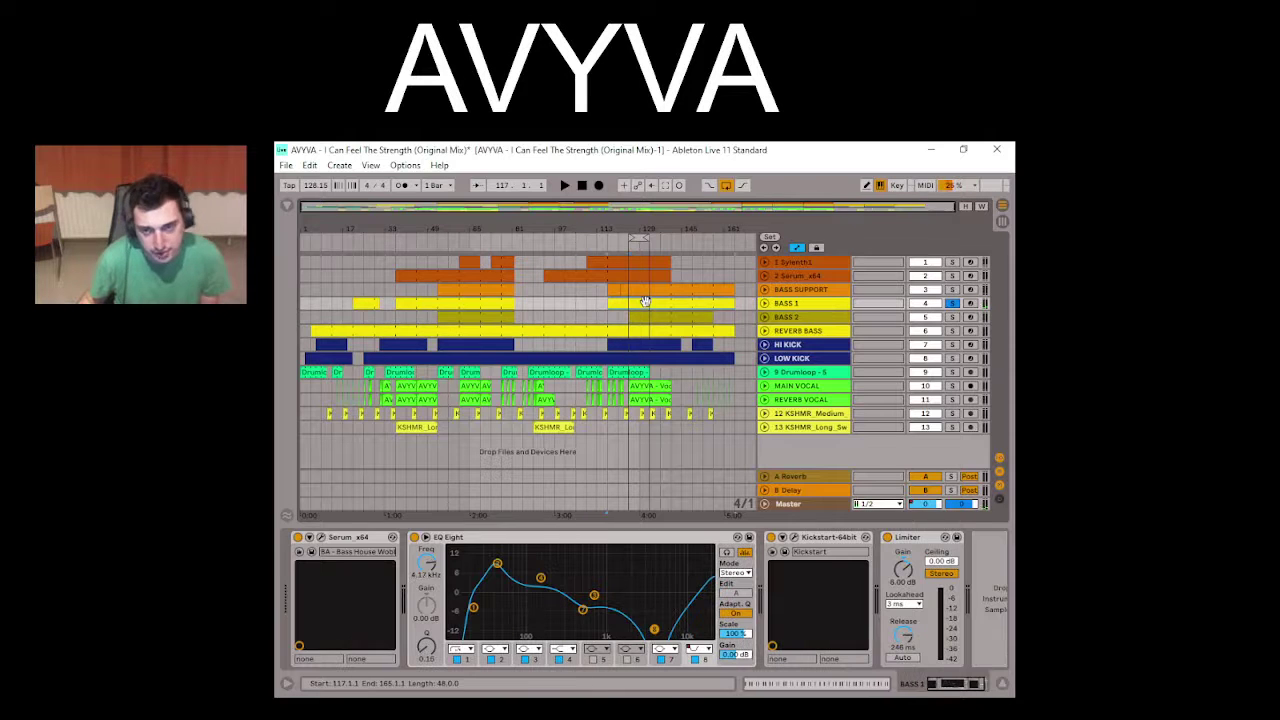
{"action": "right_click", "coordinate": [645, 302]}
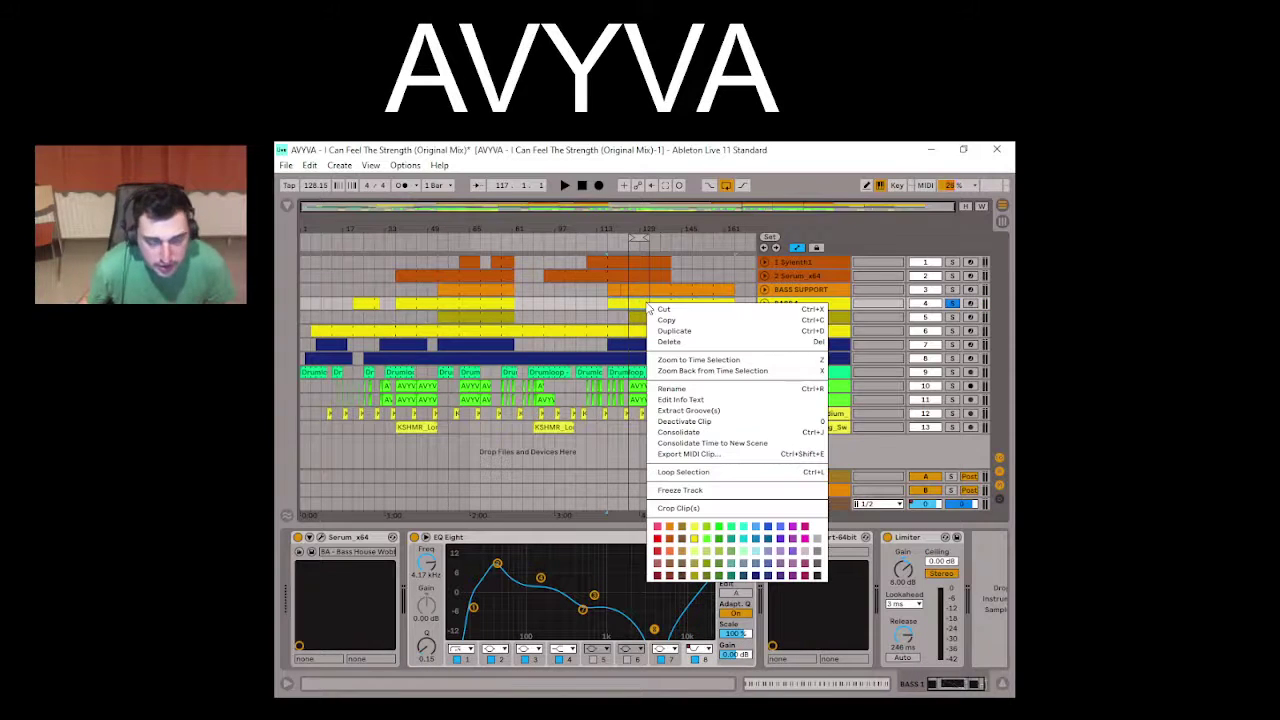
{"action": "left_click", "coordinate": [645, 302]}
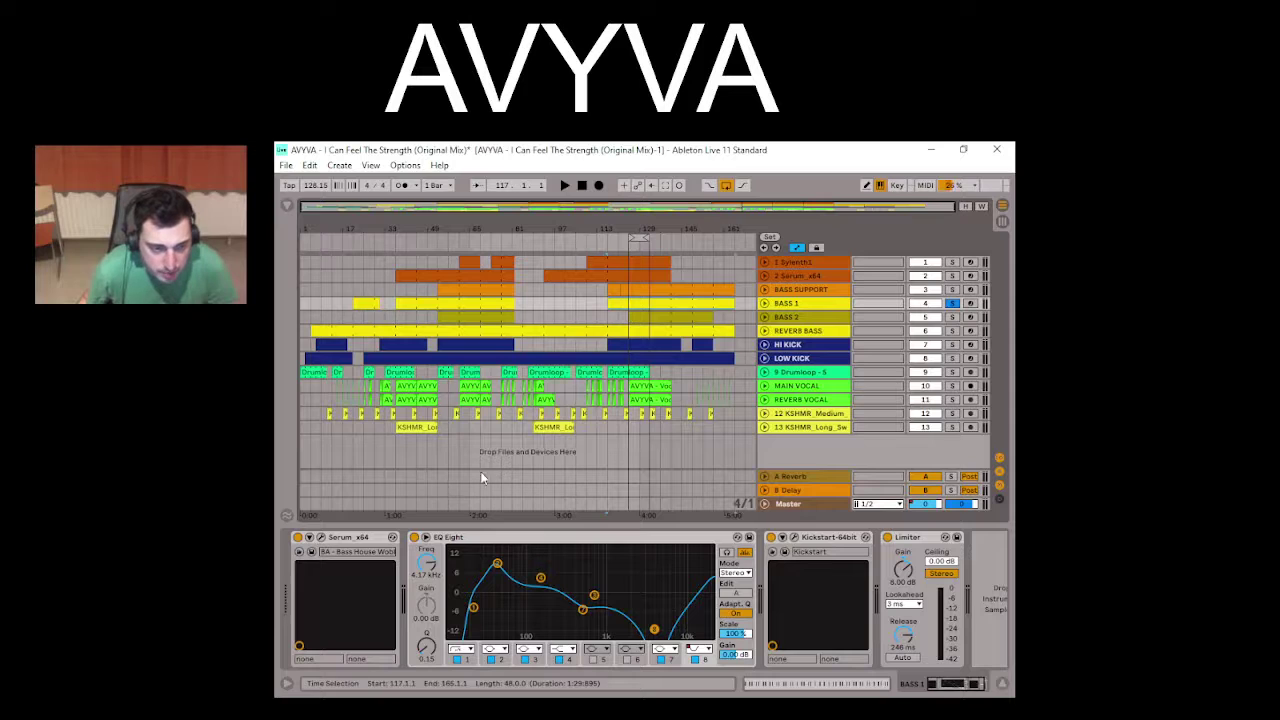
Step: Inspect the BA - Bass House Wobble patch in BASS 1's Serum, including its sub and OSC B, and close the plug-in window
{"action": "left_click", "coordinate": [320, 539]}
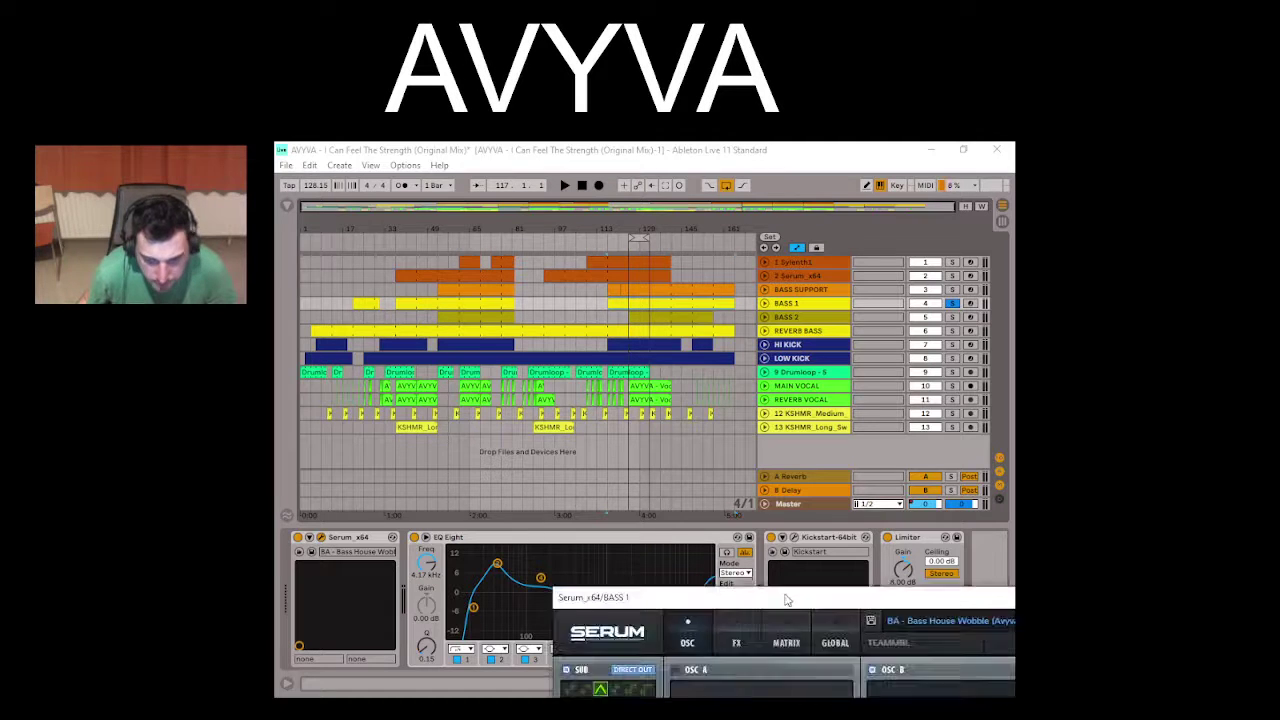
{"action": "left_click_drag", "start_coordinate": [745, 570], "coordinate": [541, 158]}
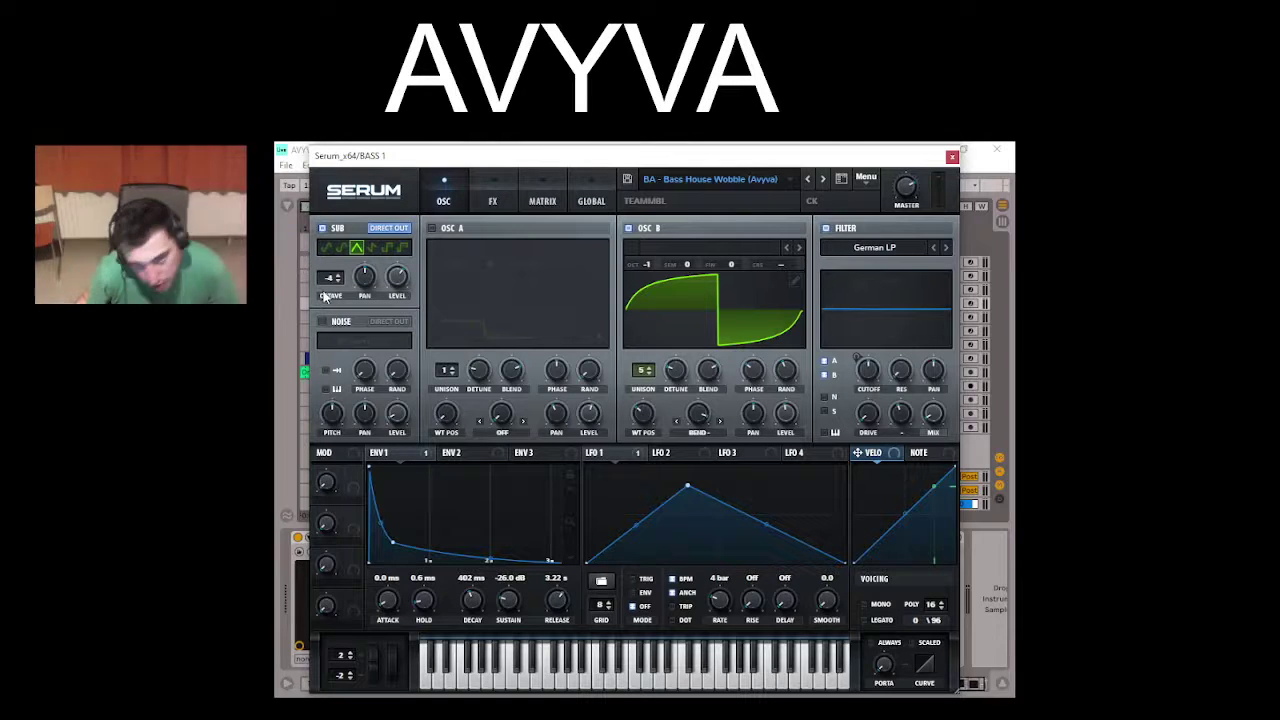
{"action": "left_click", "coordinate": [952, 157]}
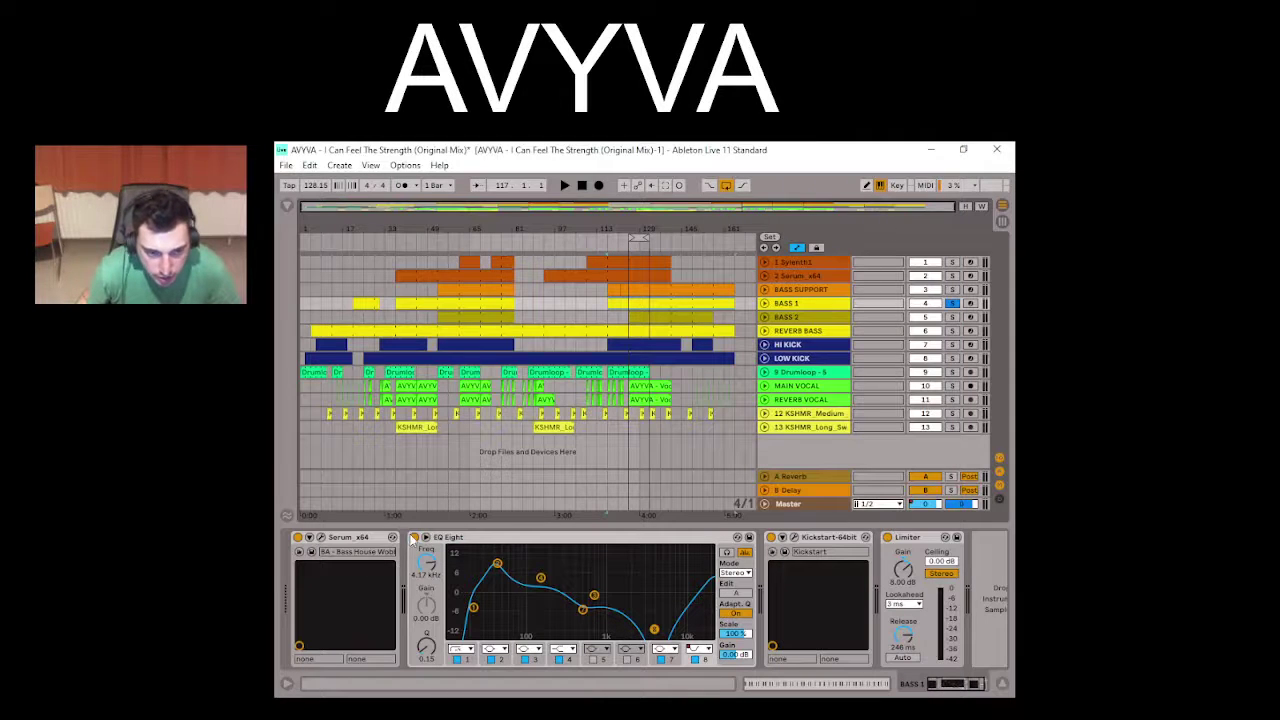
Step: Bypass EQ Eight on BASS 1 and play the soloed bass from bar 125 to hear it unequalized
{"action": "left_click", "coordinate": [414, 537]}
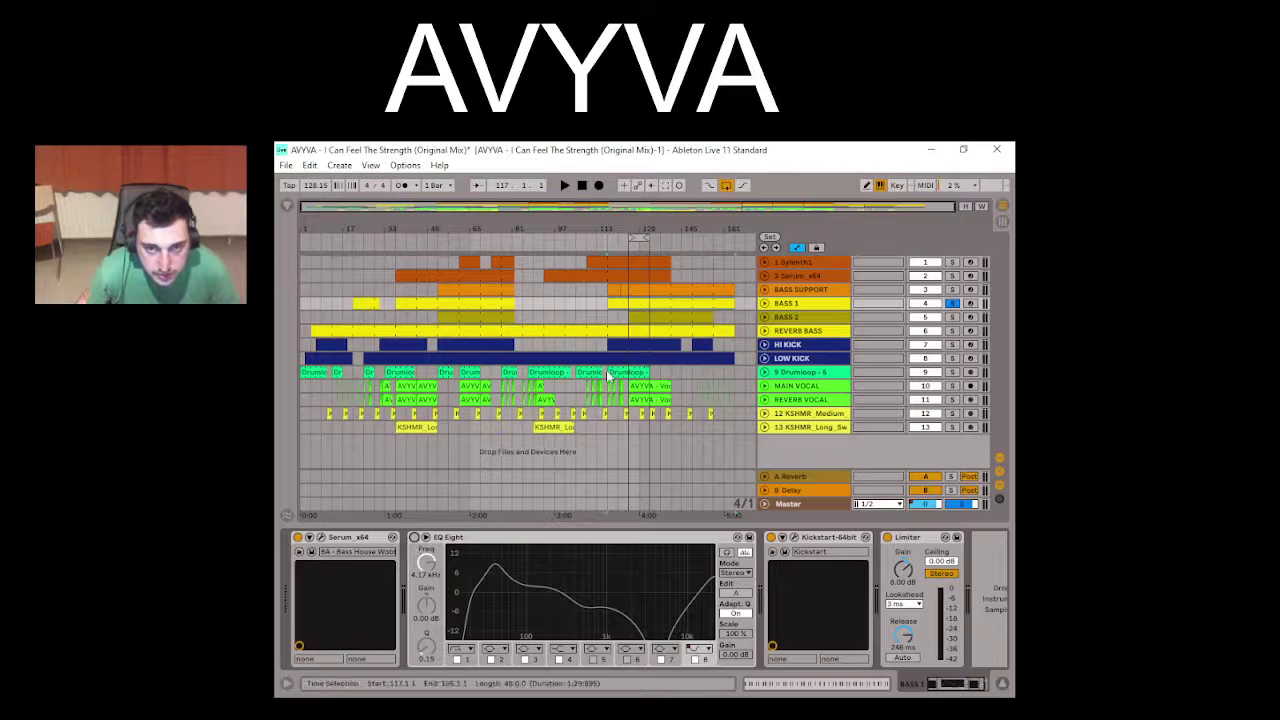
{"action": "left_click", "coordinate": [632, 313]}
{"action": "key", "text": "space"}
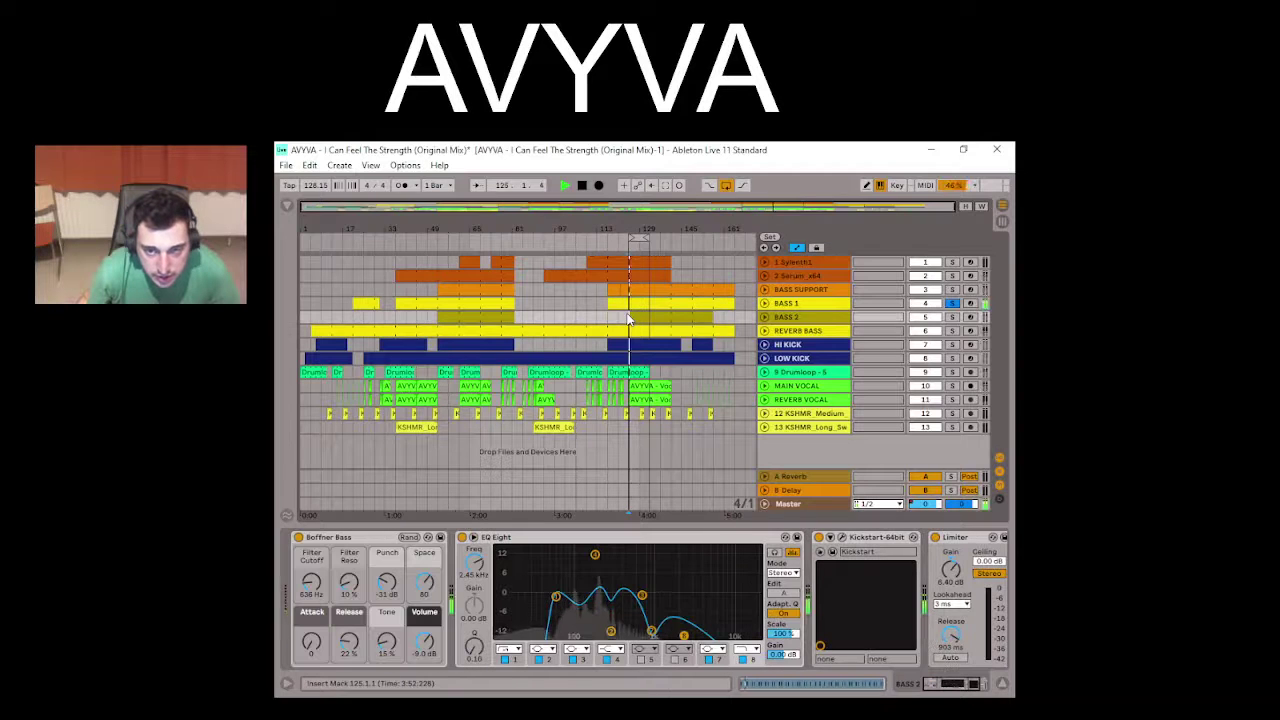
{"action": "left_click", "coordinate": [638, 302]}
{"action": "key", "text": "space"}
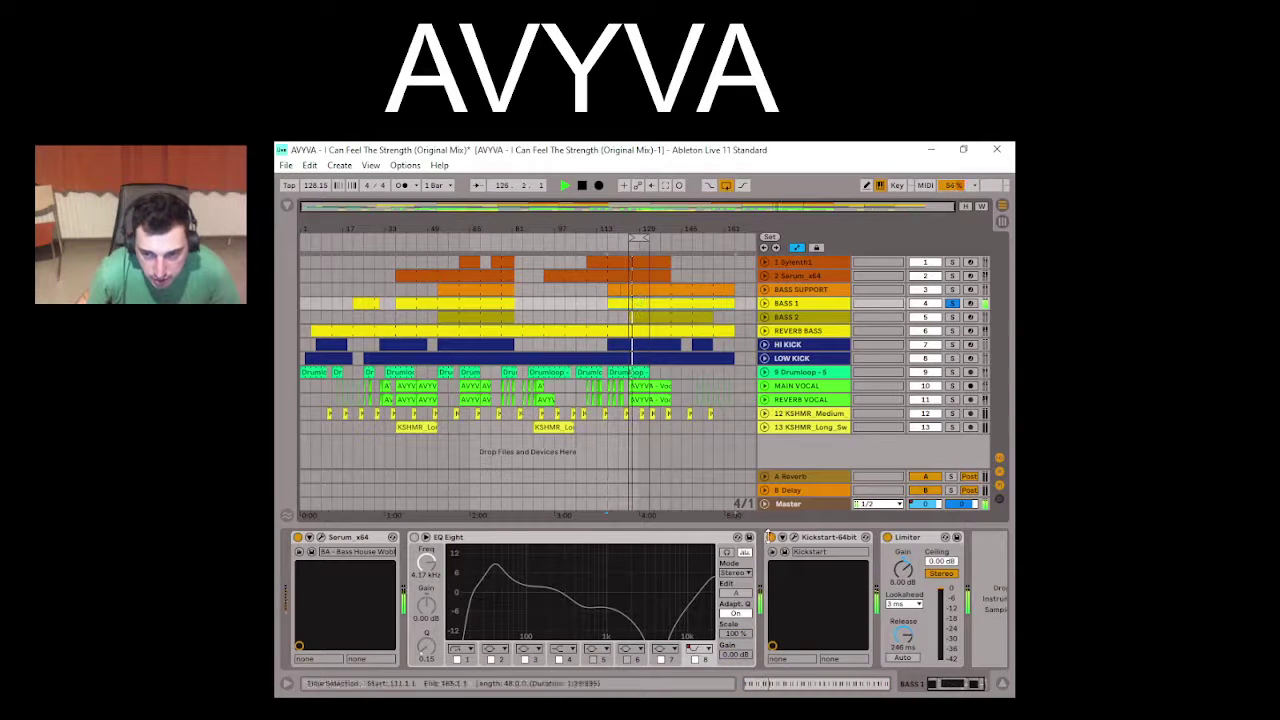
Step: Bypass and re-enable Kickstart on BASS 1 while playing from bar 117 to compare the sidechain effect
{"action": "left_click", "coordinate": [771, 537]}
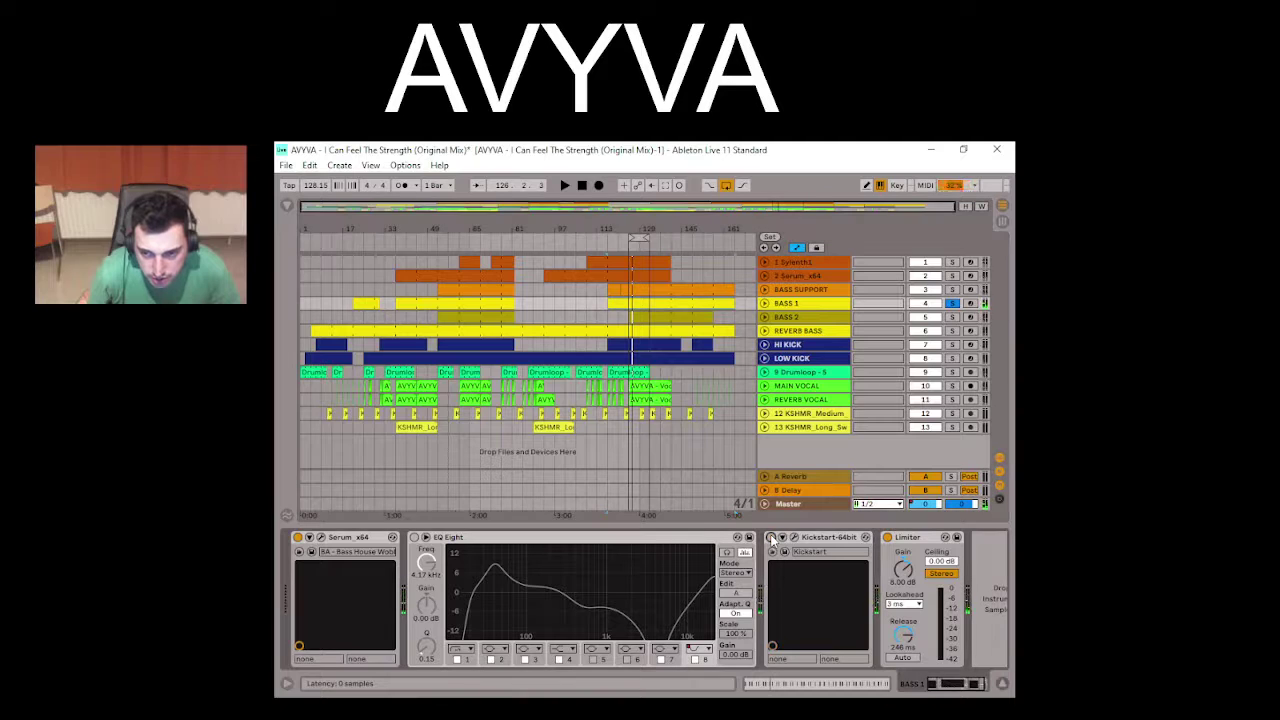
{"action": "key", "text": "space"}
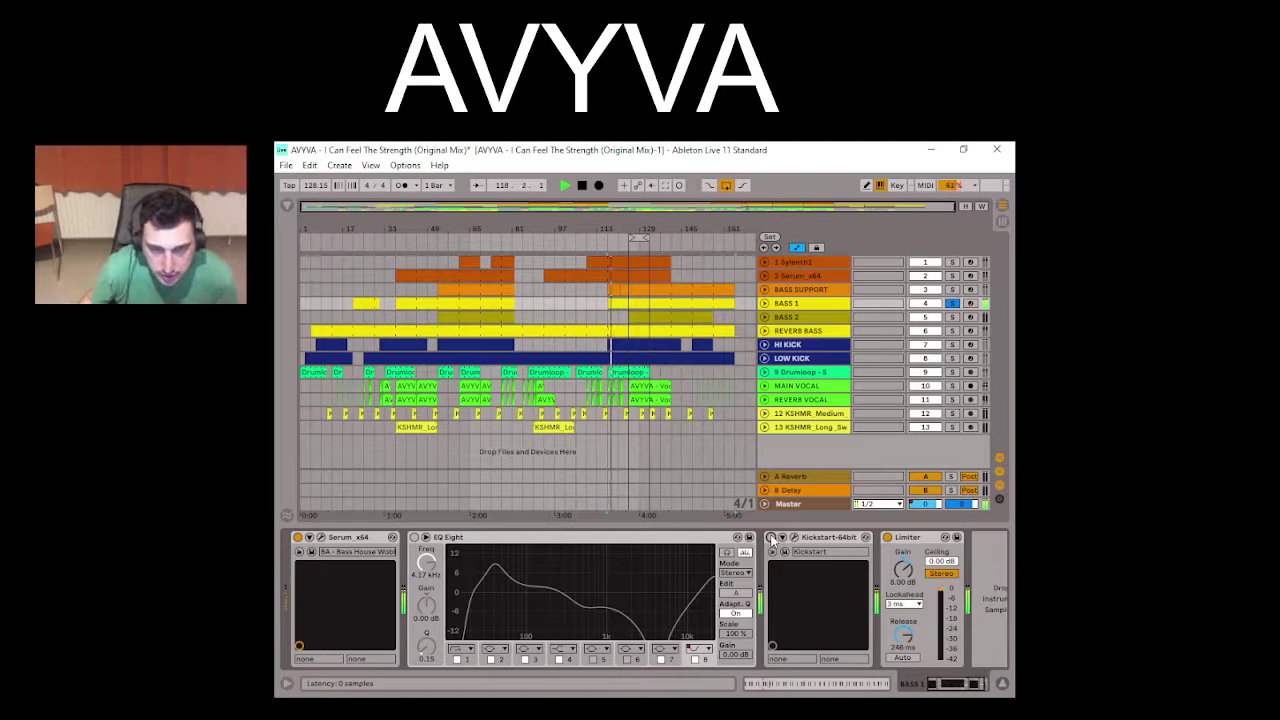
{"action": "left_click", "coordinate": [771, 537]}
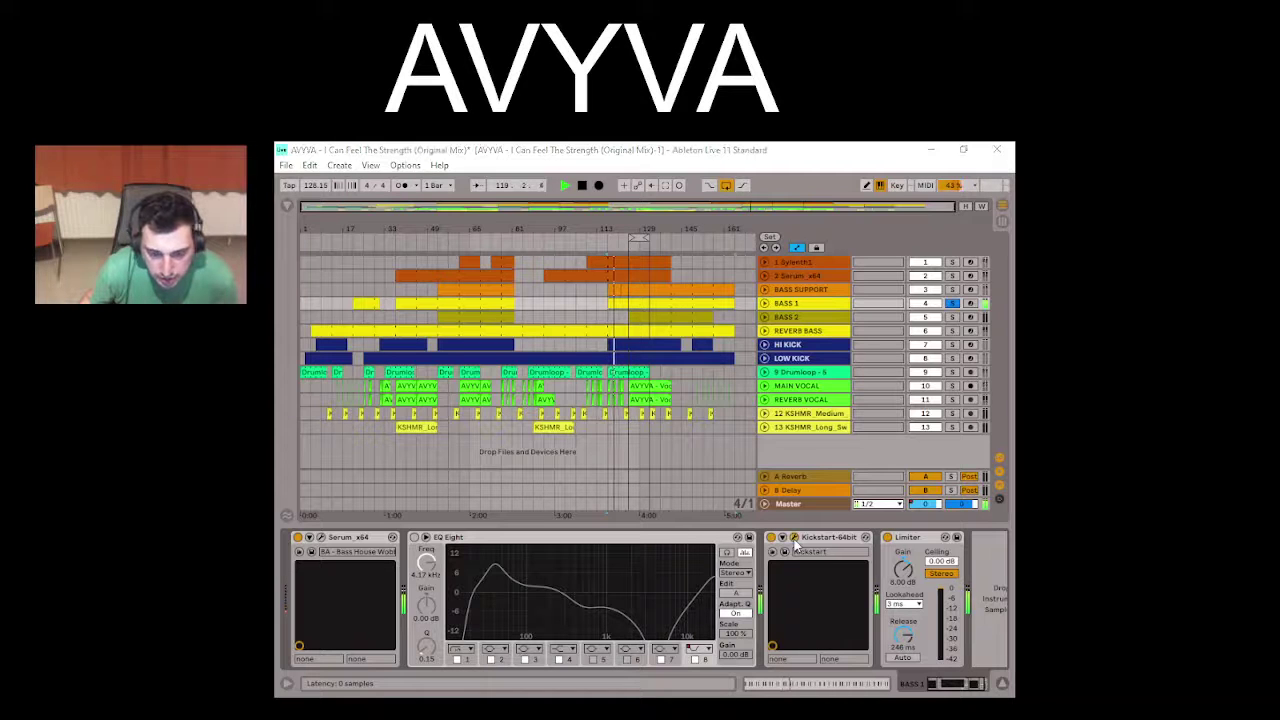
{"action": "key", "text": "space"}
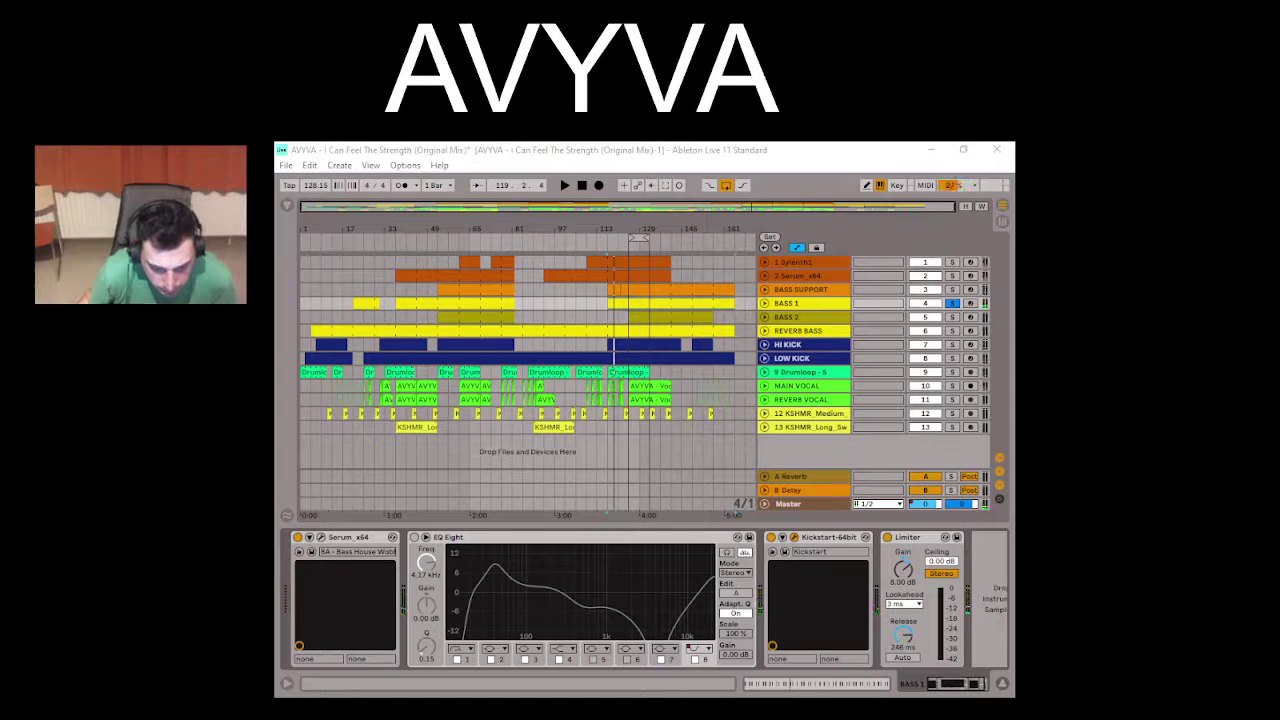
Step: Open BASS 1's Kickstart plug-in window and play the bass from bar 117 to examine its ducking curve
{"action": "left_click", "coordinate": [784, 551]}
{"action": "left_click_drag", "start_coordinate": [543, 336], "coordinate": [614, 304]}
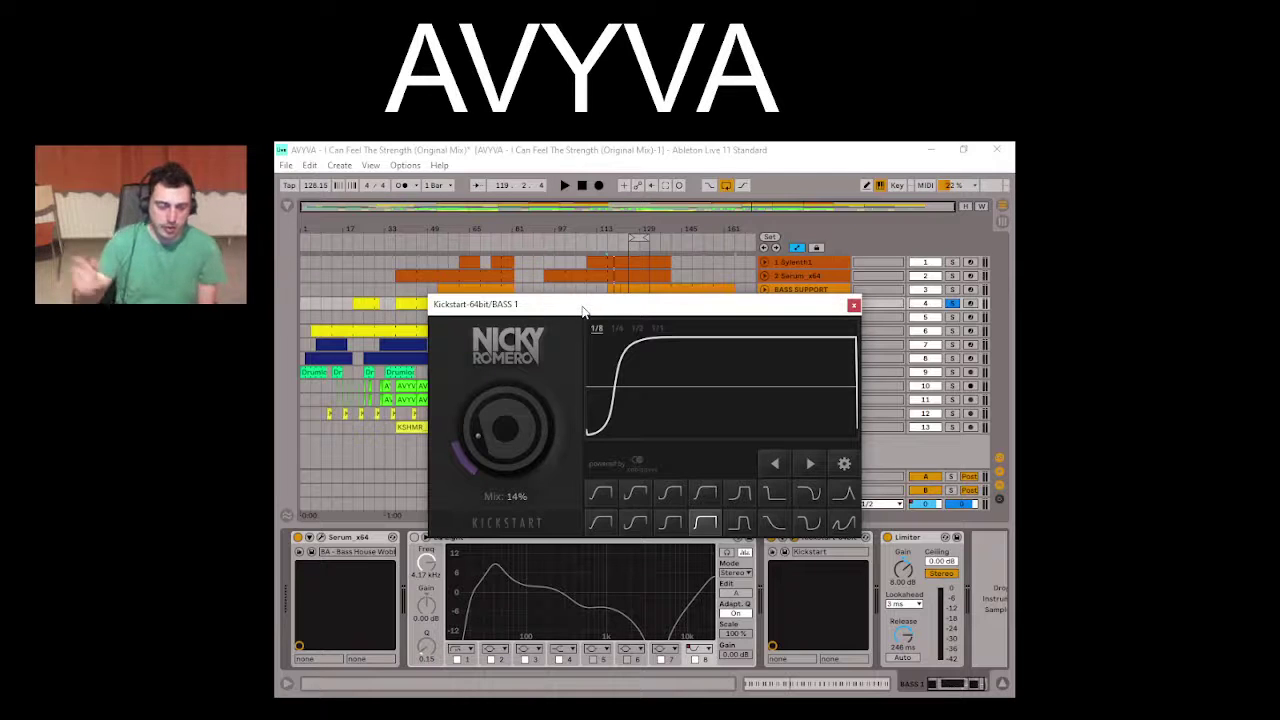
{"action": "key", "text": "space"}
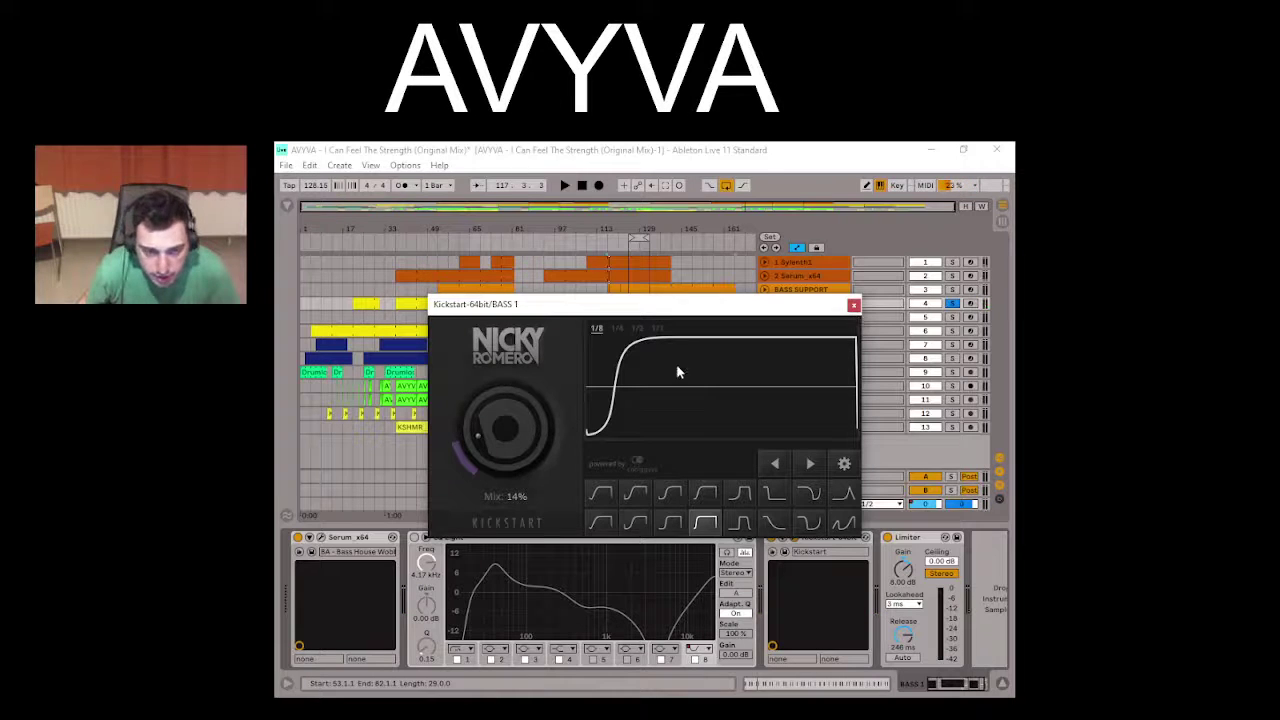
Step: Re-enable EQ Eight on BASS 1 and replay the clip from bar 117, checking Kickstart's waveform and on/off state
{"action": "left_click", "coordinate": [414, 538]}
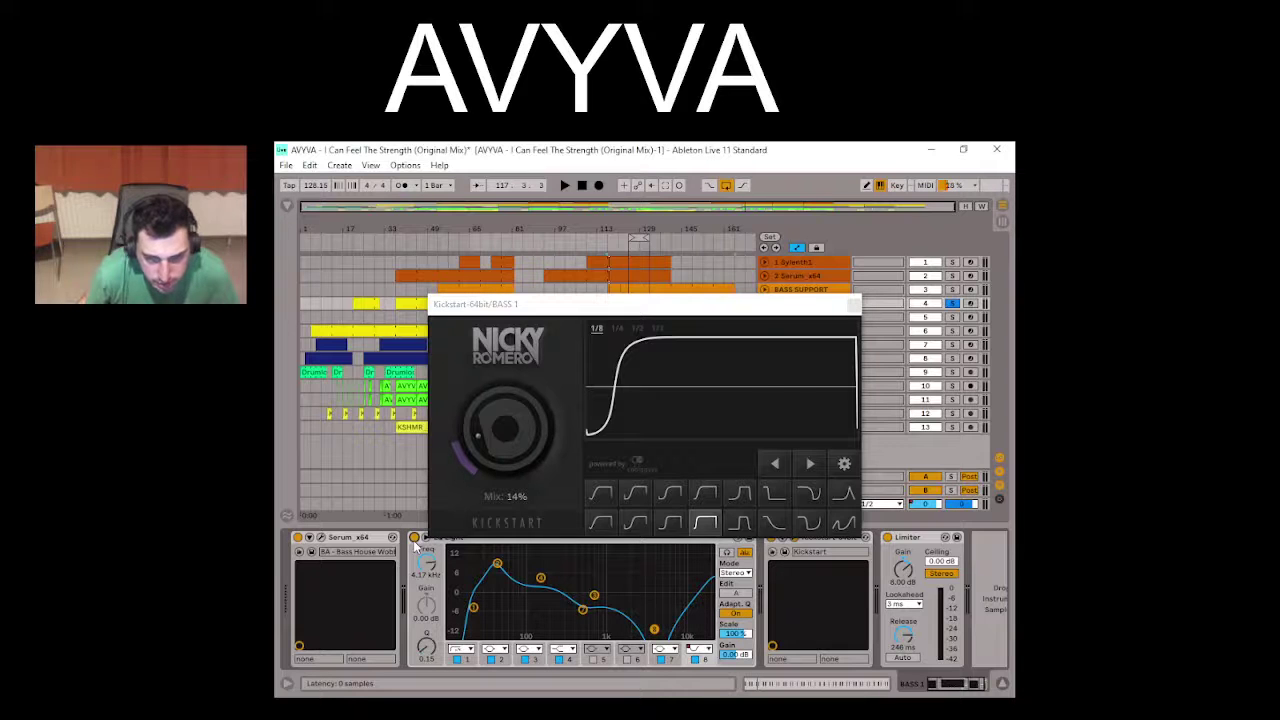
{"action": "key", "text": "space"}
{"action": "left_click_drag", "start_coordinate": [655, 304], "coordinate": [637, 238]}
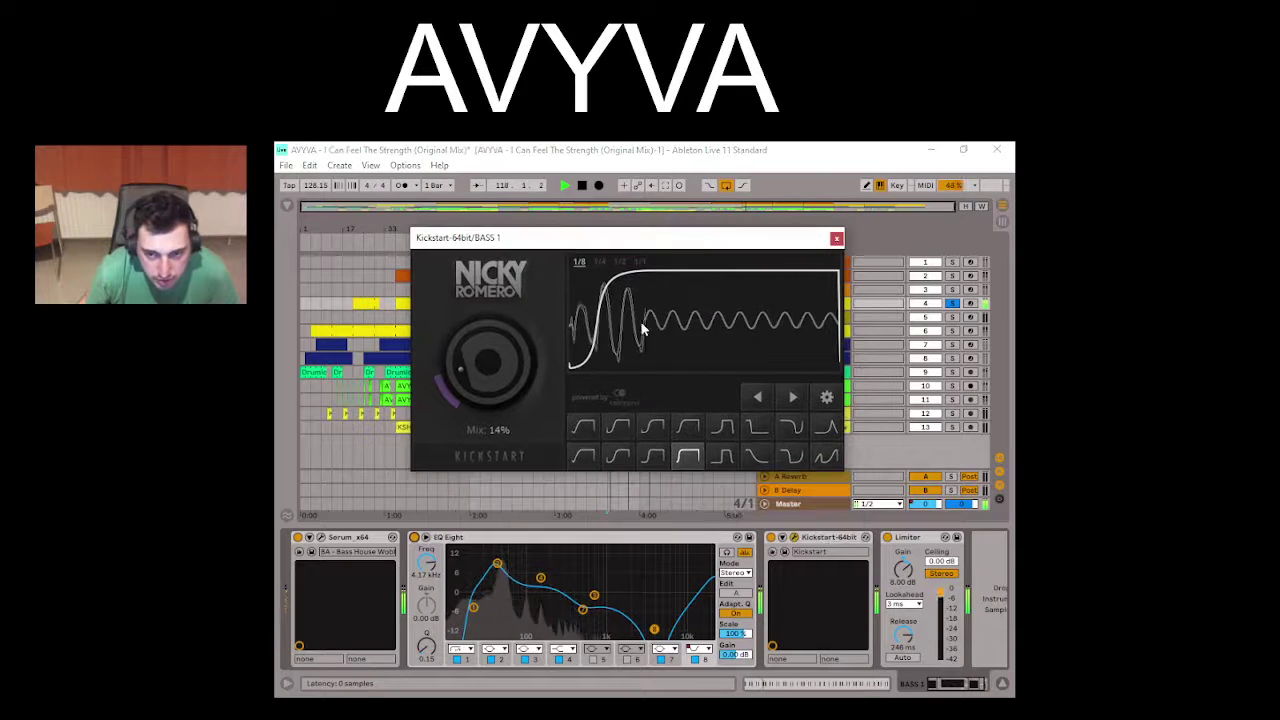
{"action": "left_click", "coordinate": [771, 539]}
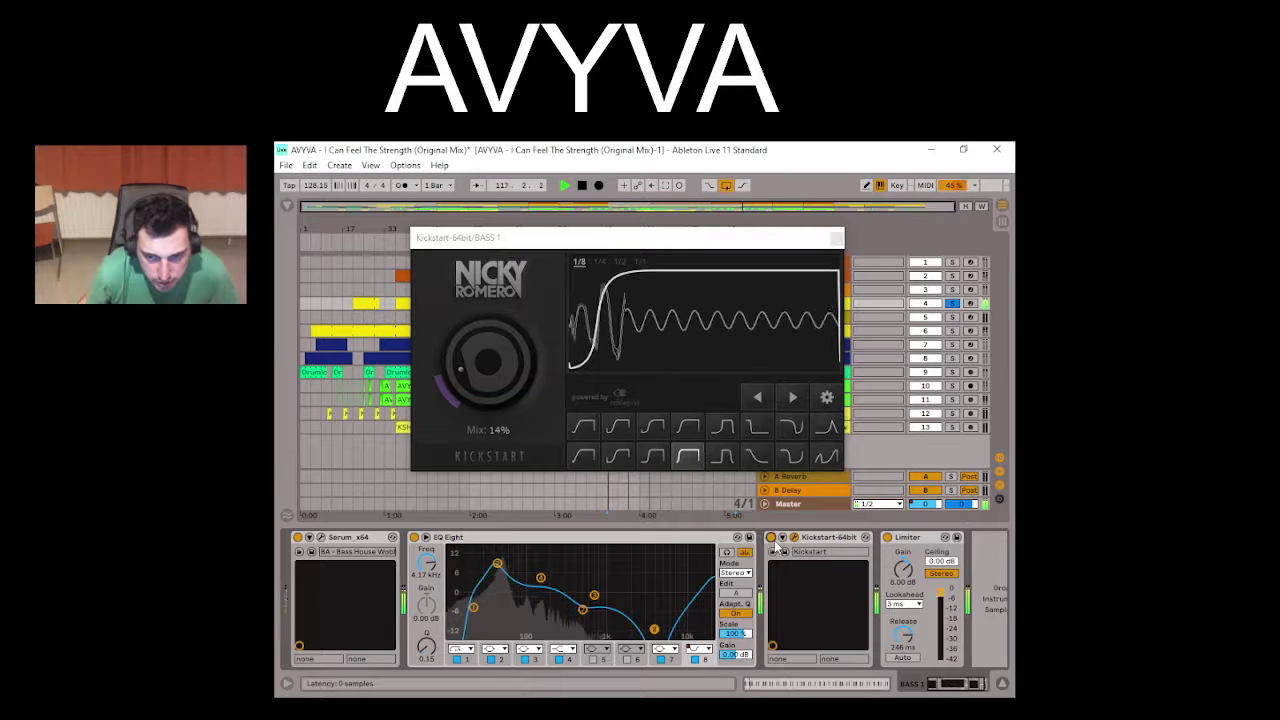
Step: Stop playback, close the Kickstart window and show the MIDI notes of the selected BASS 1 clip
{"action": "key", "text": "space"}
{"action": "left_click", "coordinate": [836, 238]}
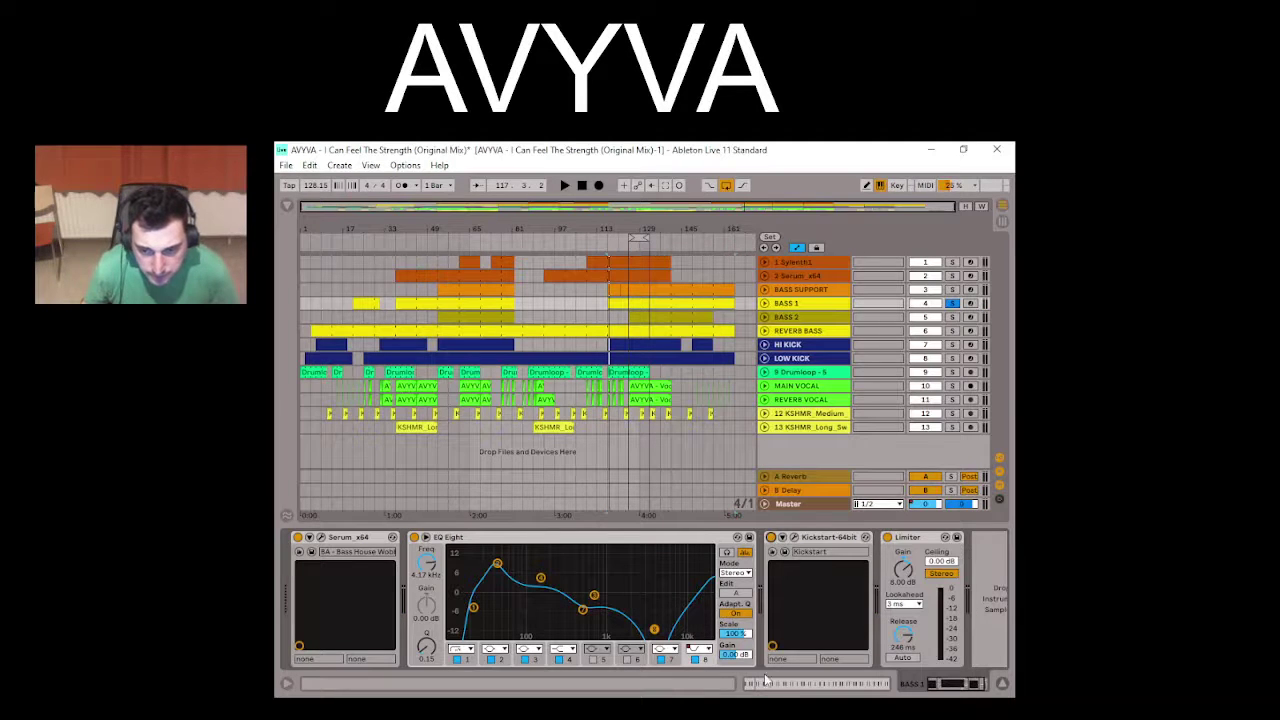
{"action": "key", "text": "shift+Tab"}
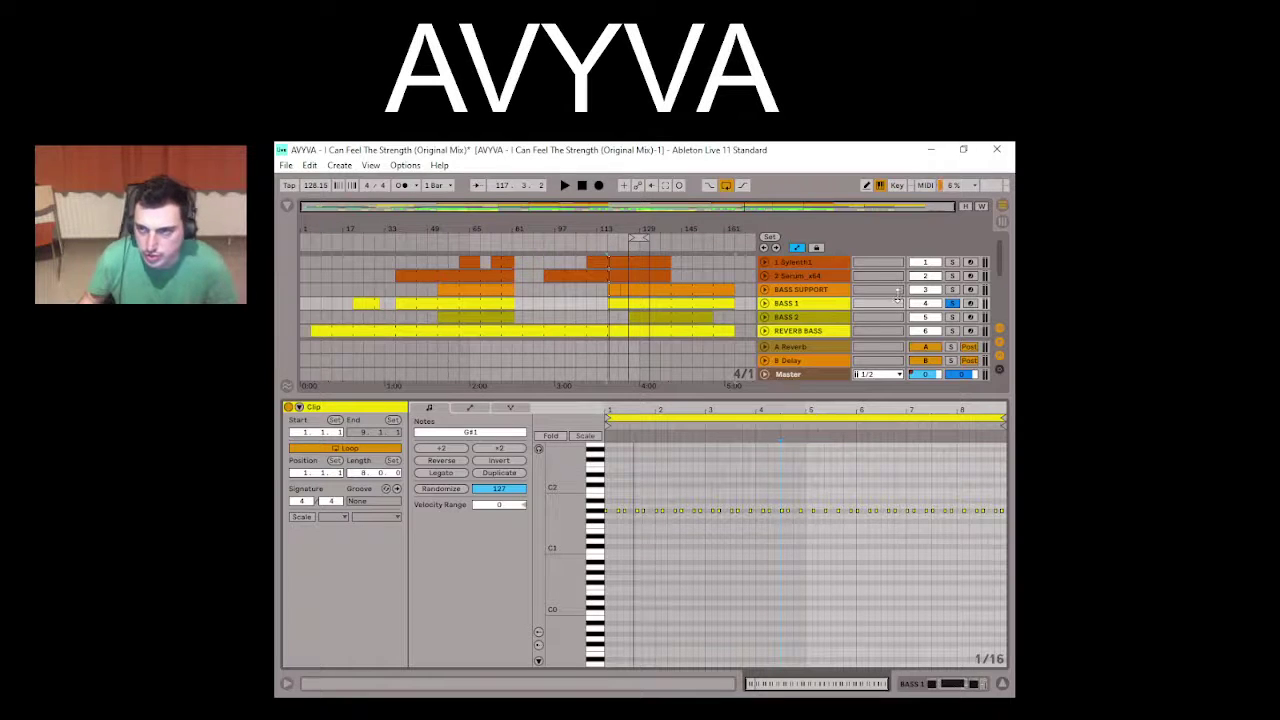
Step: Switch to Session view, hide the browser and briefly play the soloed BASS 1 track
{"action": "left_click", "coordinate": [1001, 222]}
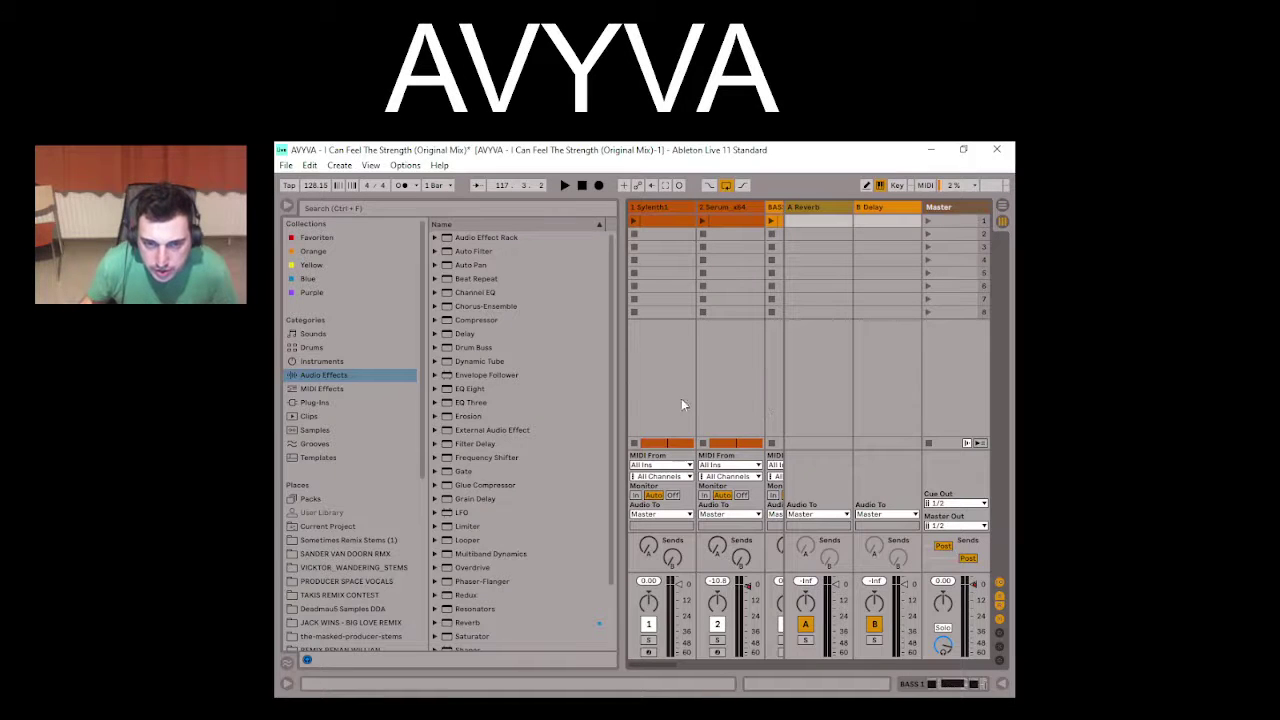
{"action": "key", "text": "ctrl+alt+b"}
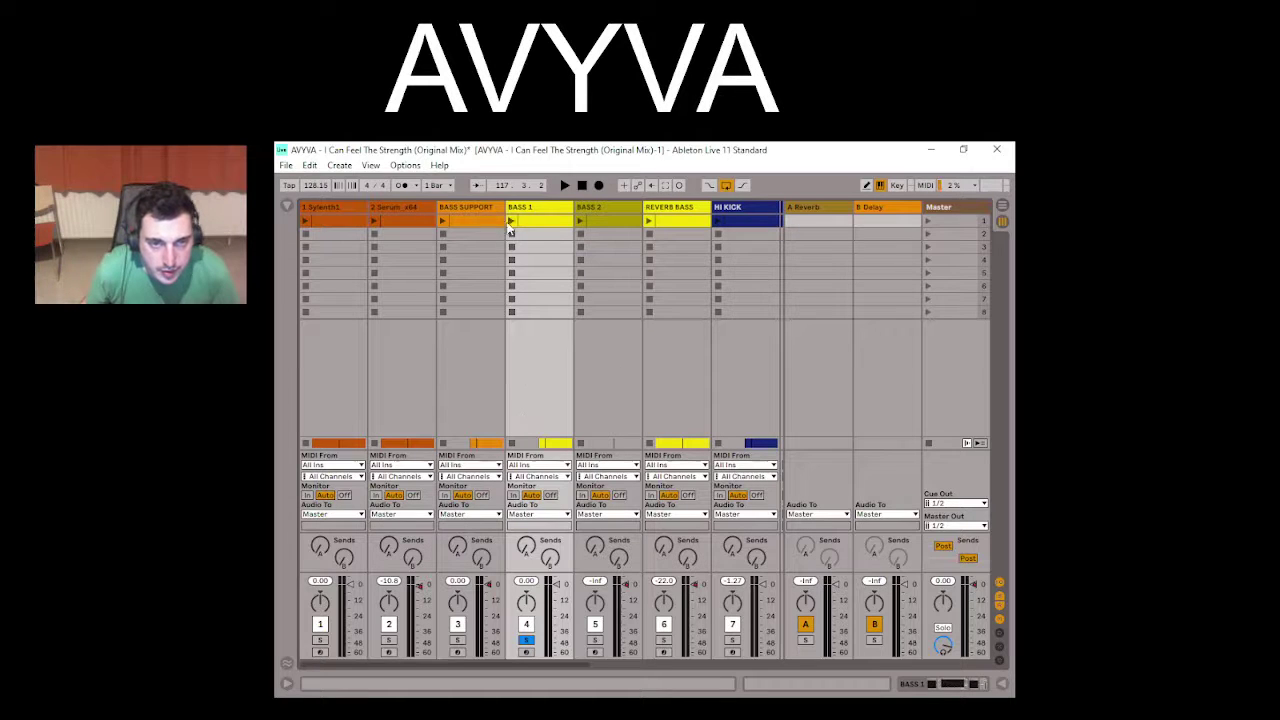
{"action": "key", "text": "space"}
{"action": "right_click", "coordinate": [509, 224]}
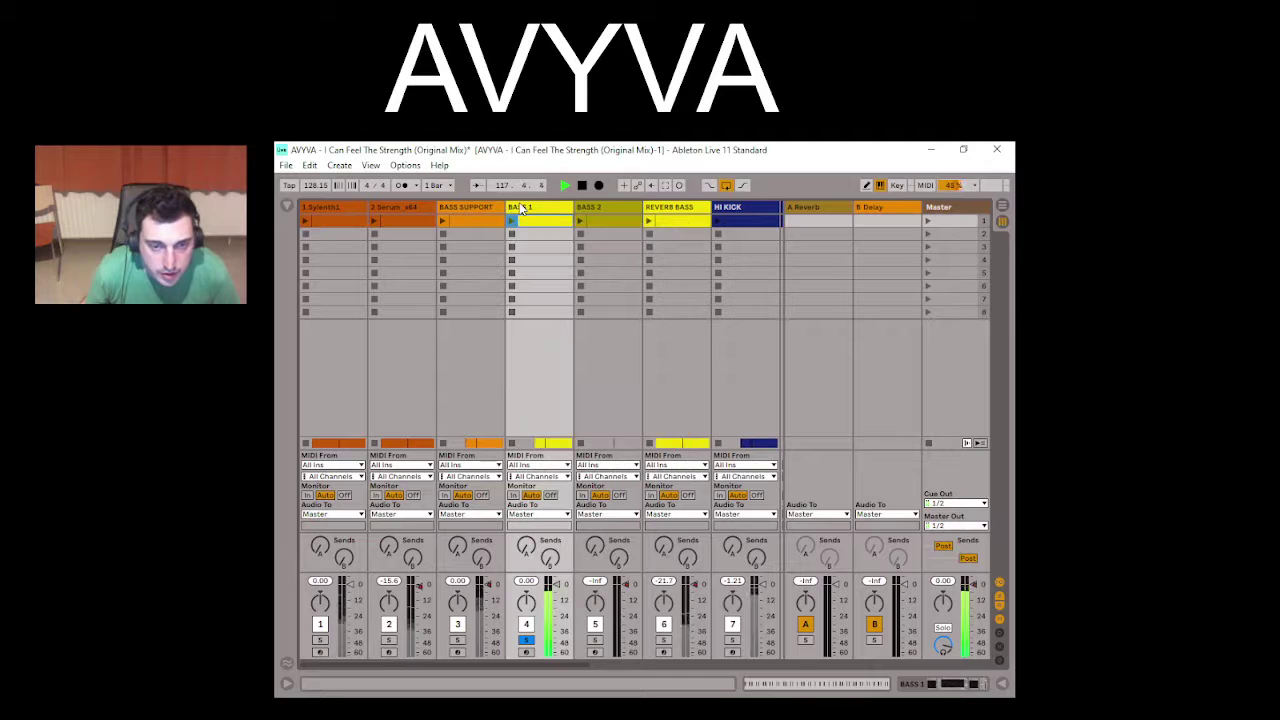
{"action": "key", "text": "Escape"}
{"action": "key", "text": "space"}
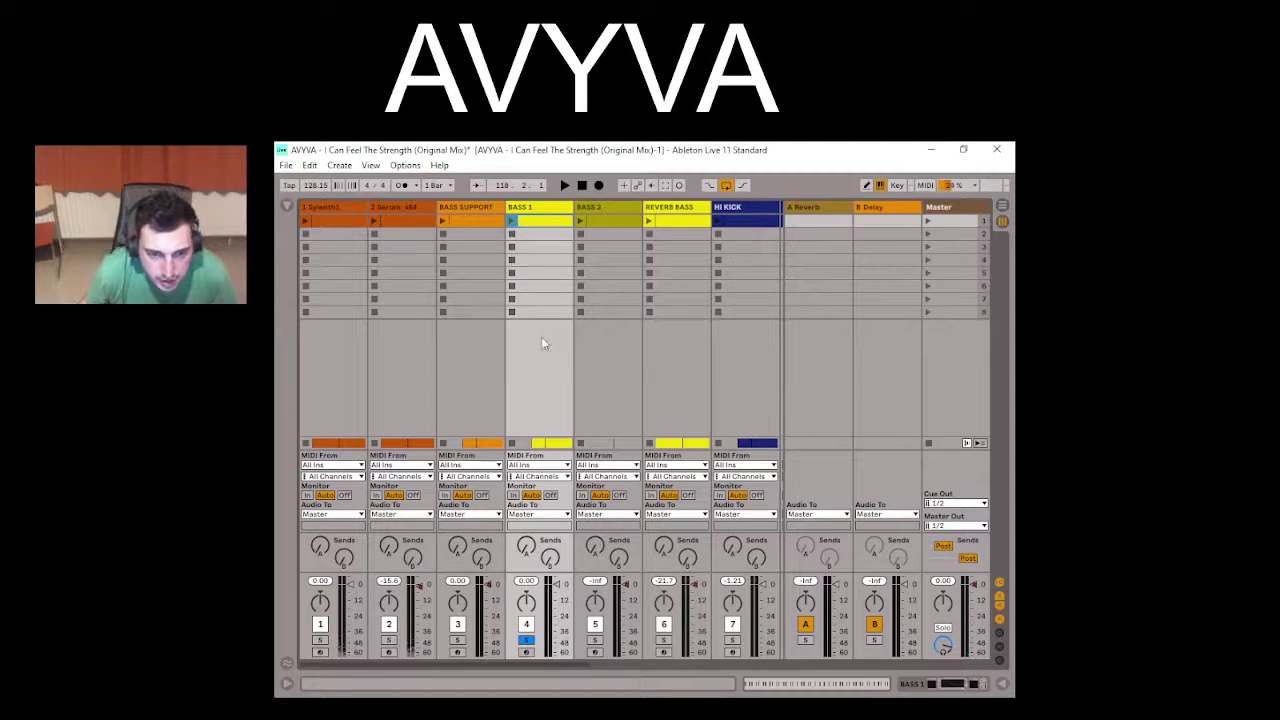
Step: Try launching the BASS 1 session clip, return to Arrangement view and restore the track's arrangement playback
{"action": "left_click", "coordinate": [511, 221]}
{"action": "key", "text": "space"}
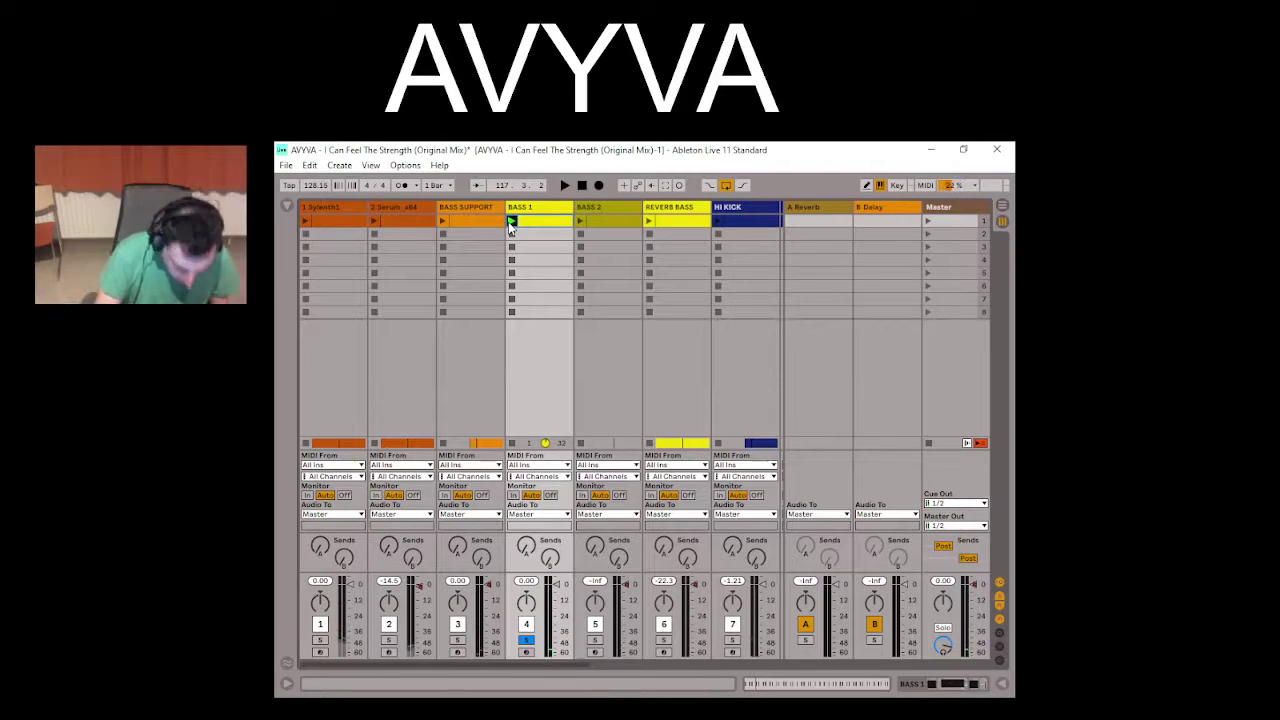
{"action": "left_click", "coordinate": [510, 222]}
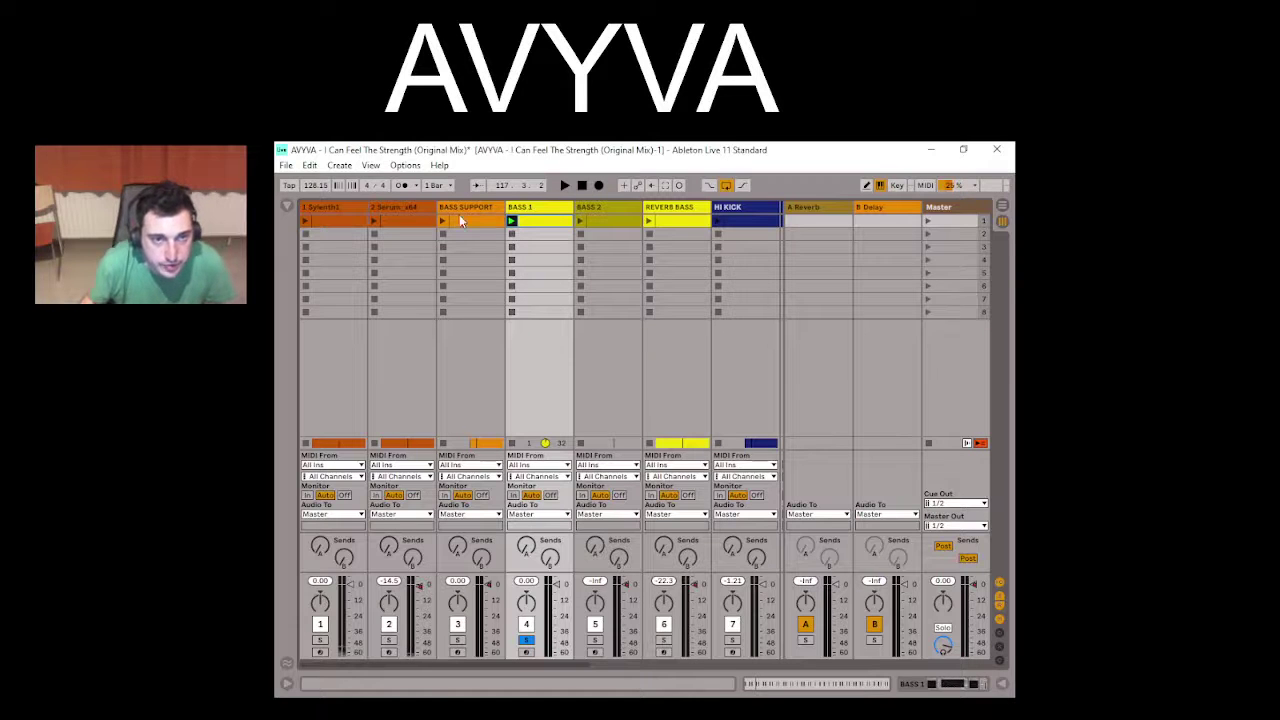
{"action": "left_click", "coordinate": [1002, 206]}
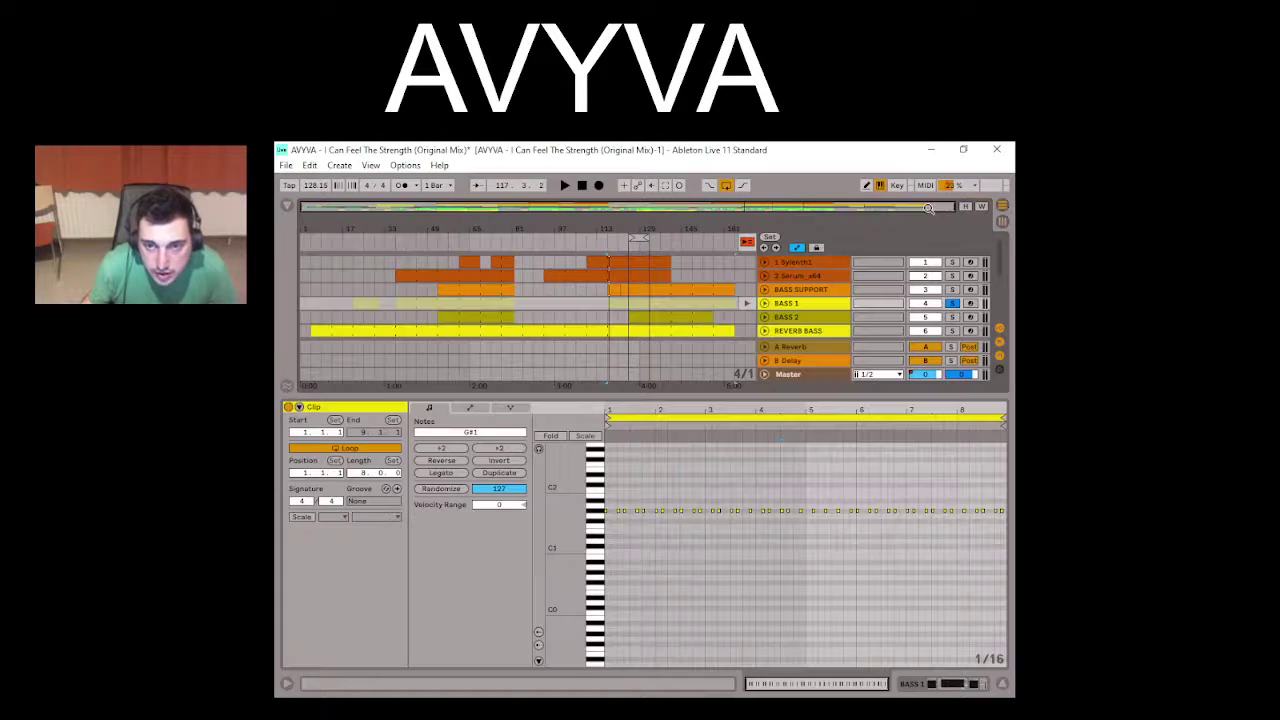
{"action": "left_click", "coordinate": [750, 303]}
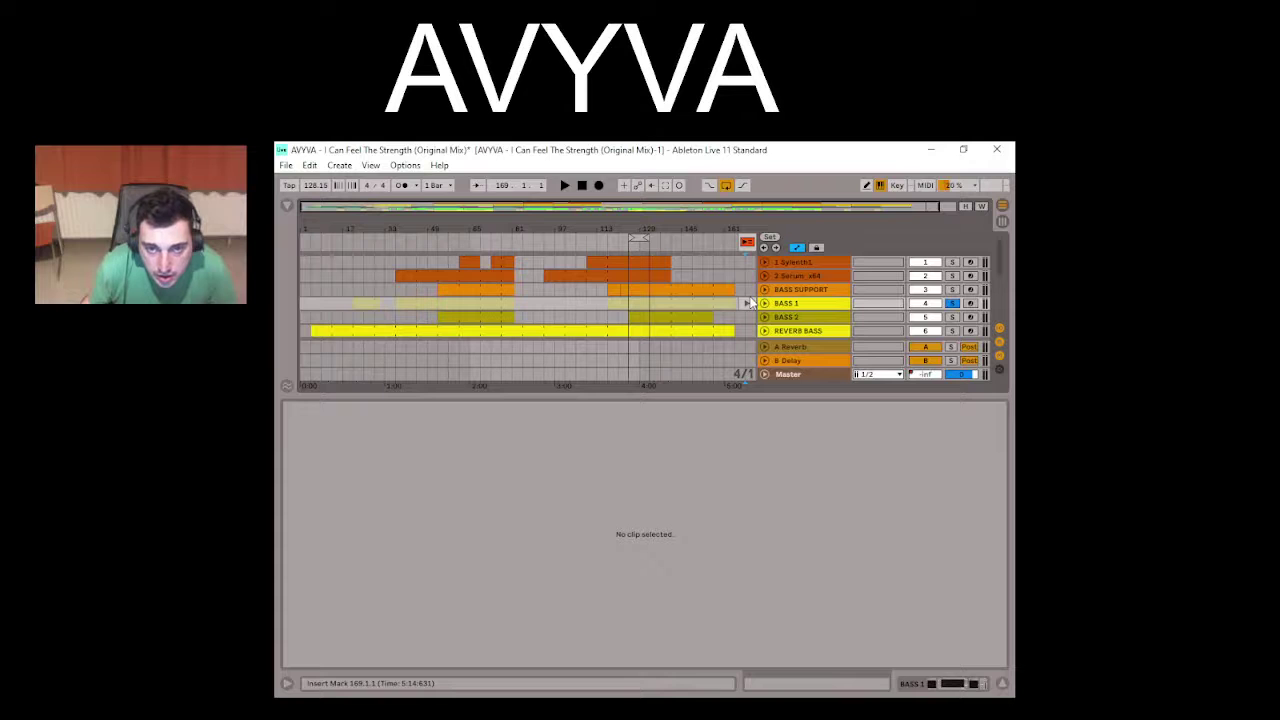
{"action": "left_click", "coordinate": [747, 303]}
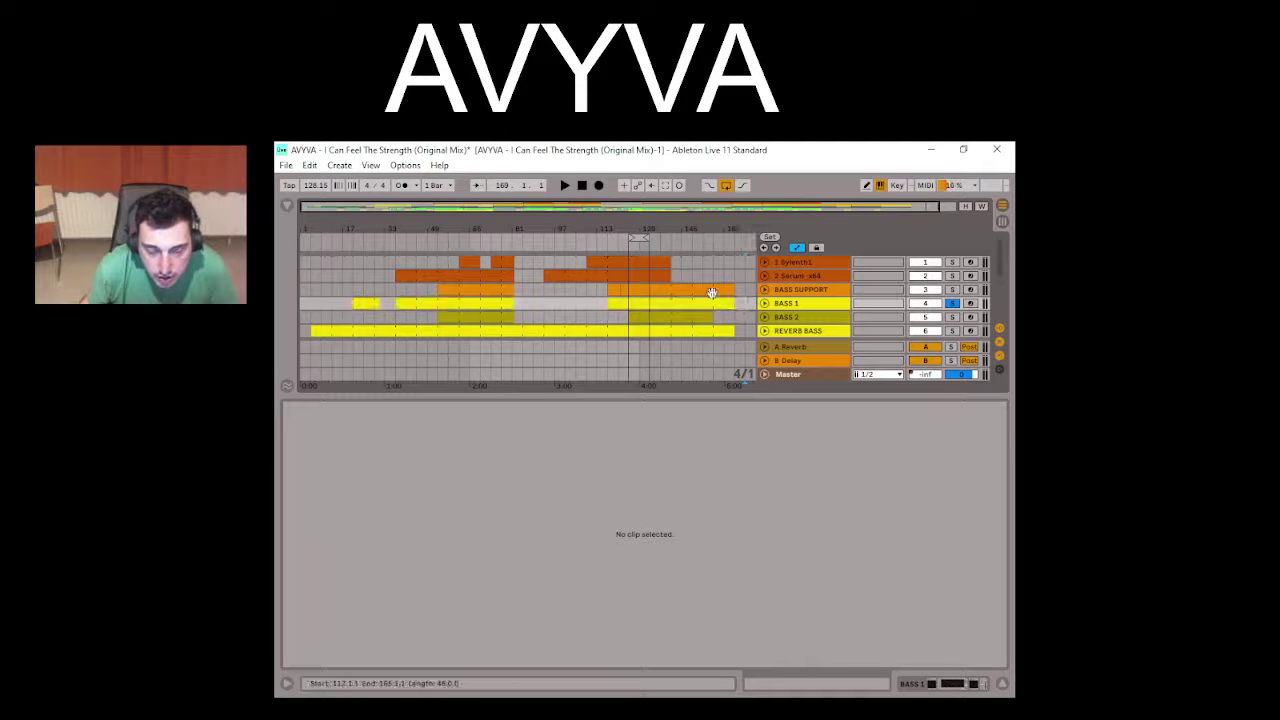
Step: Open Serum from the device chain of the BASS 1 clip at bar 117 and try a 290 ms Env 1 release before undoing it
{"action": "left_click", "coordinate": [630, 303]}
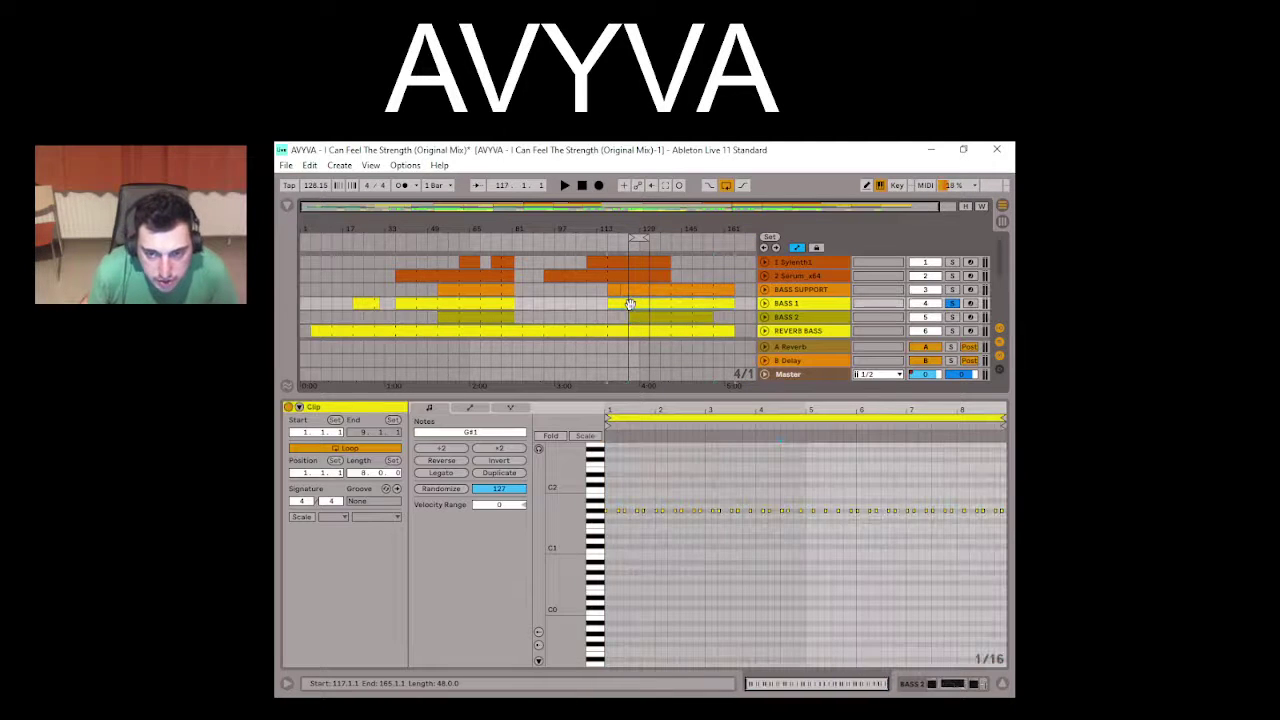
{"action": "left_click", "coordinate": [946, 683]}
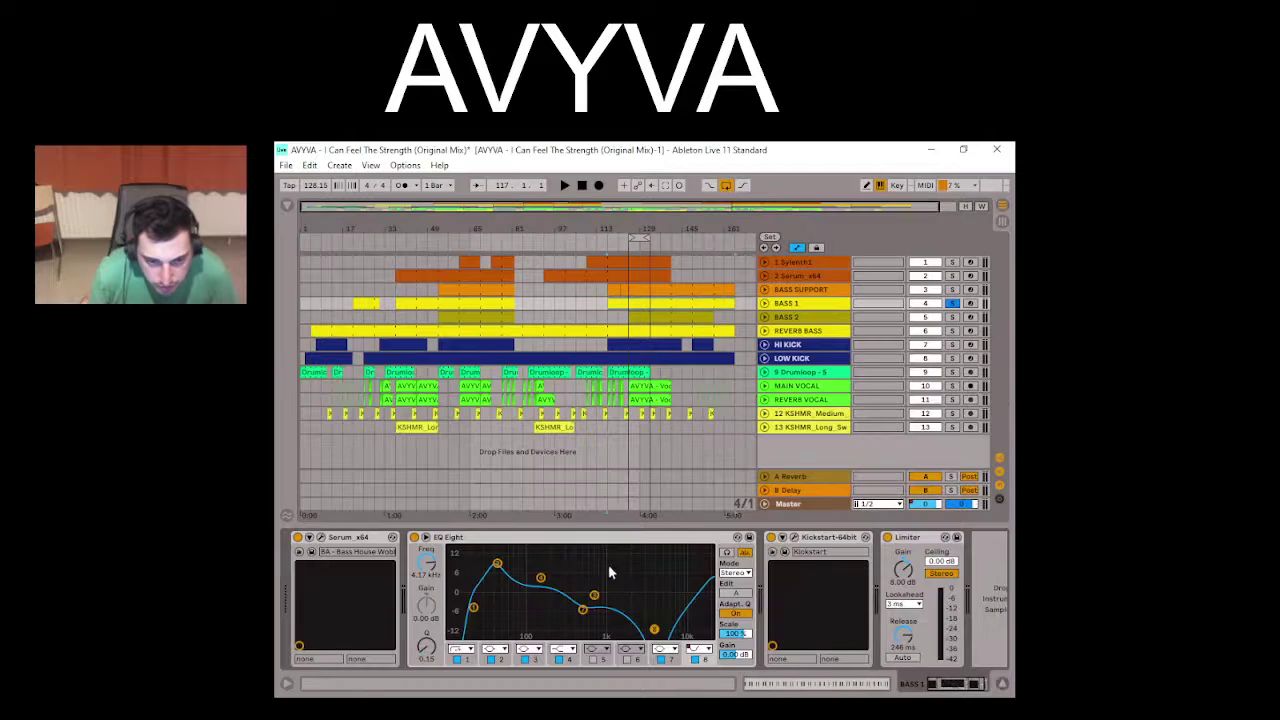
{"action": "left_click", "coordinate": [320, 538]}
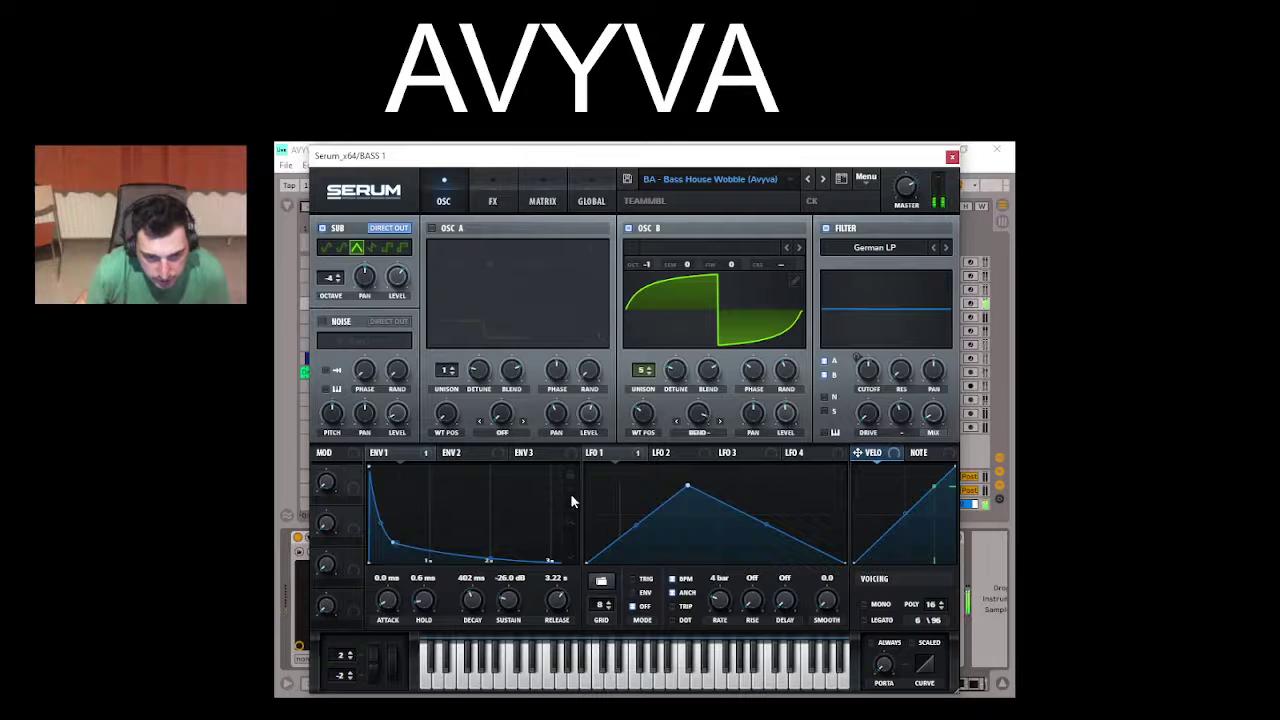
{"action": "left_click_drag", "start_coordinate": [557, 608], "coordinate": [553, 648]}
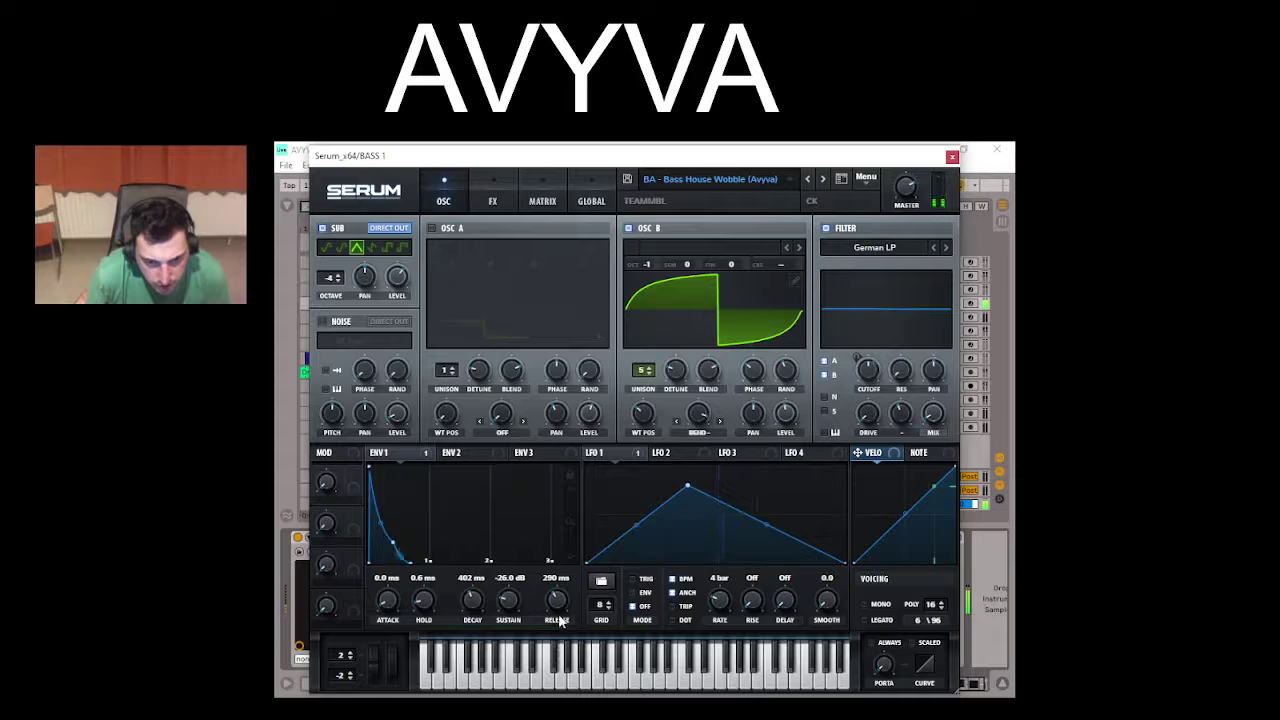
{"action": "key", "text": "ctrl+z"}
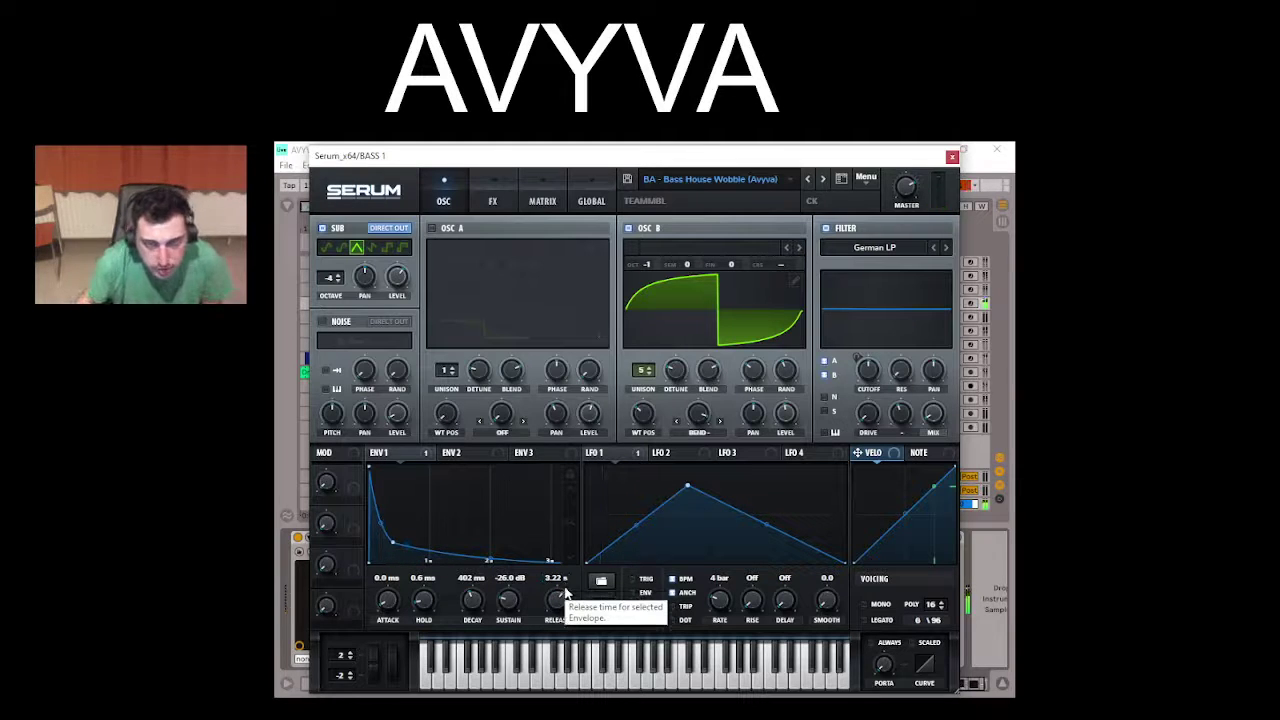
Step: Play BASS 1 with Serum's effects page open, examine the filter cutoff, compare the Delay off and on, and close Serum
{"action": "left_click", "coordinate": [495, 195]}
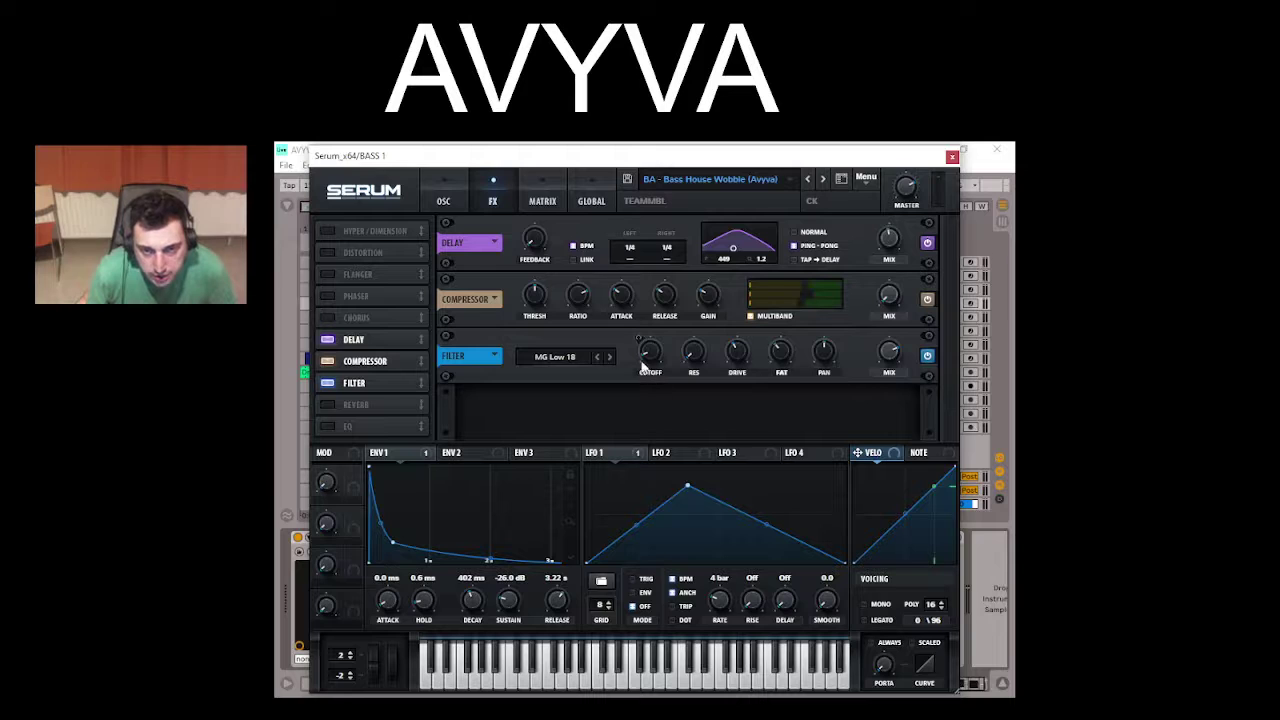
{"action": "key", "text": "space"}
{"action": "left_click_drag", "start_coordinate": [648, 355], "coordinate": [651, 323]}
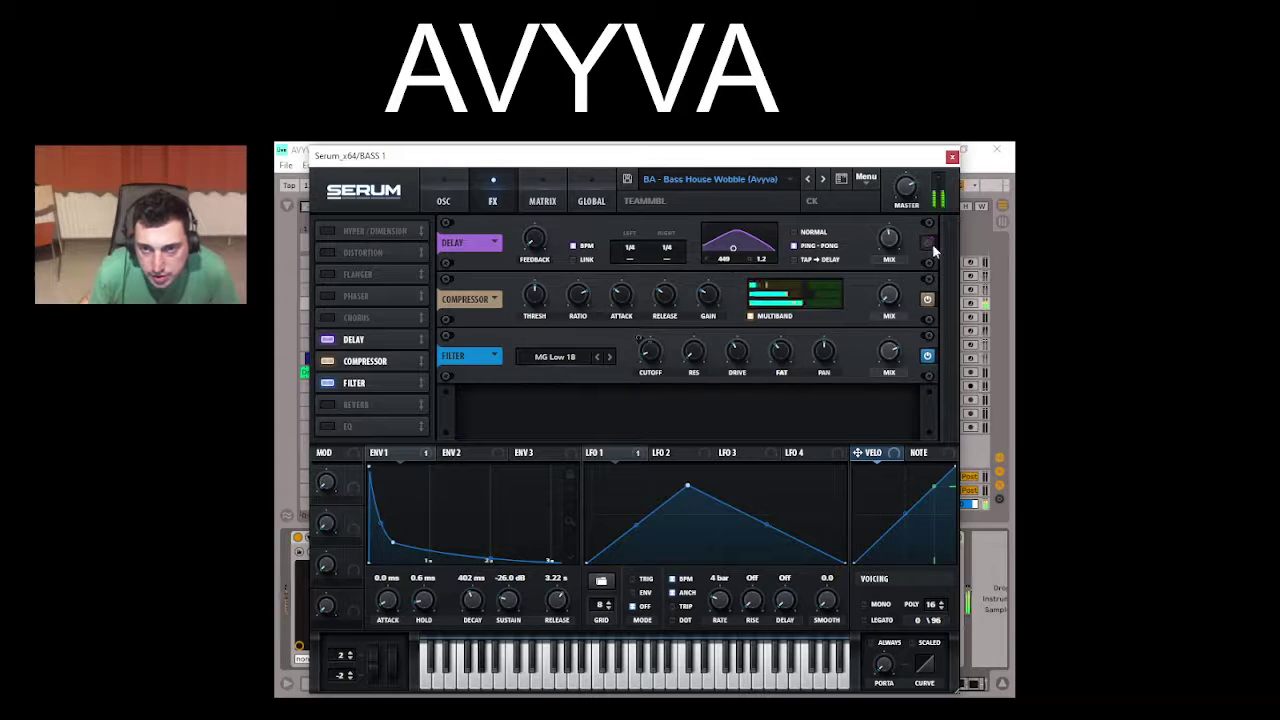
{"action": "left_click", "coordinate": [929, 244]}
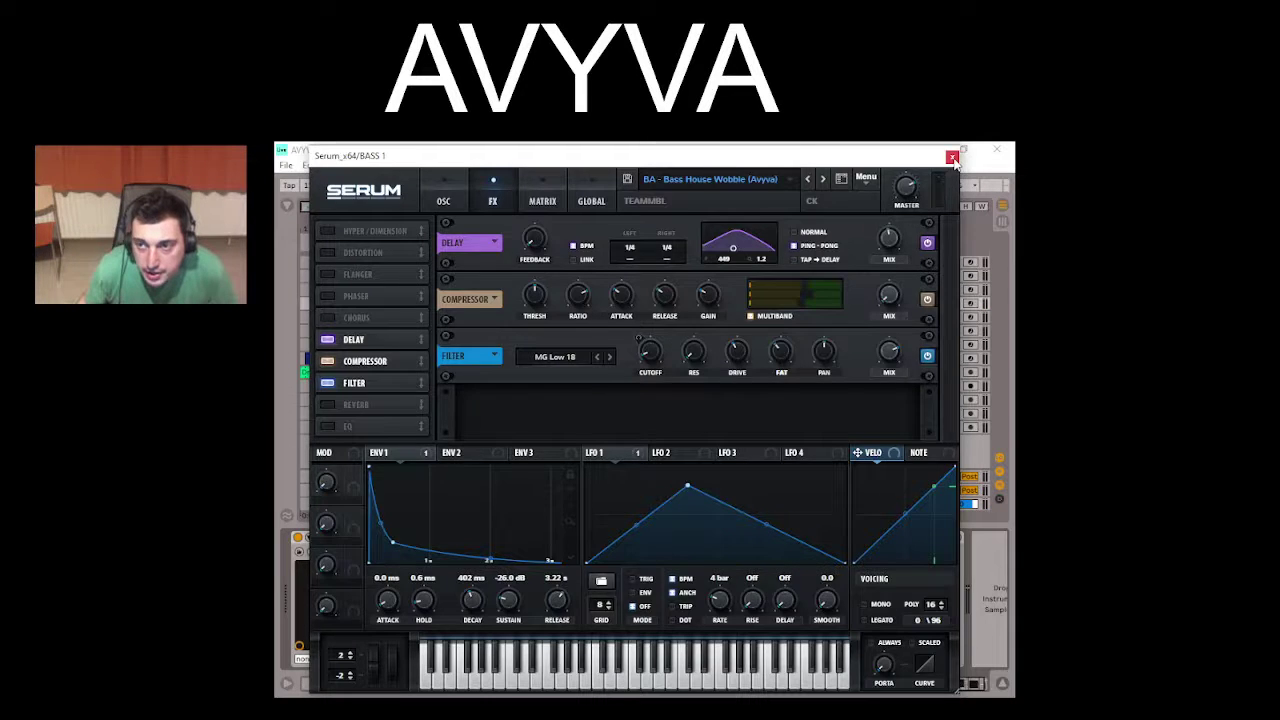
{"action": "left_click", "coordinate": [952, 158]}
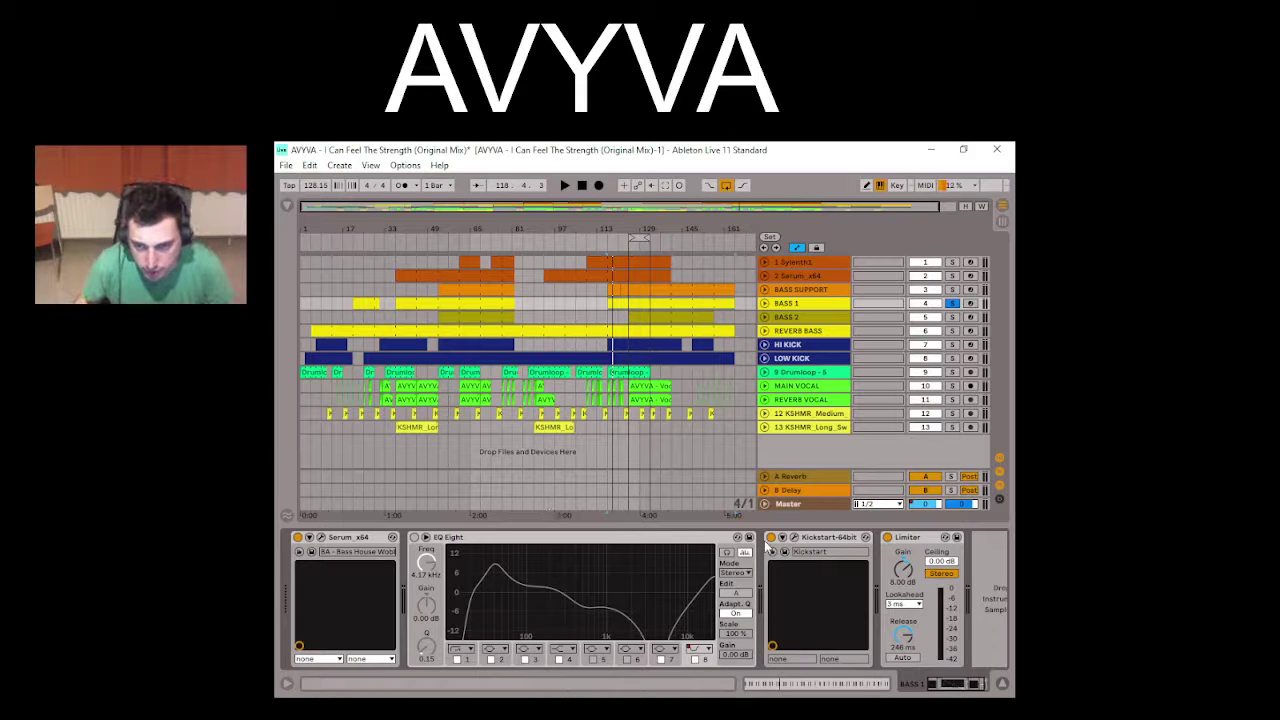
Step: View the Limiter on the Master track, return to BASS 1's devices and re-enable its EQ Eight
{"action": "left_click", "coordinate": [783, 503]}
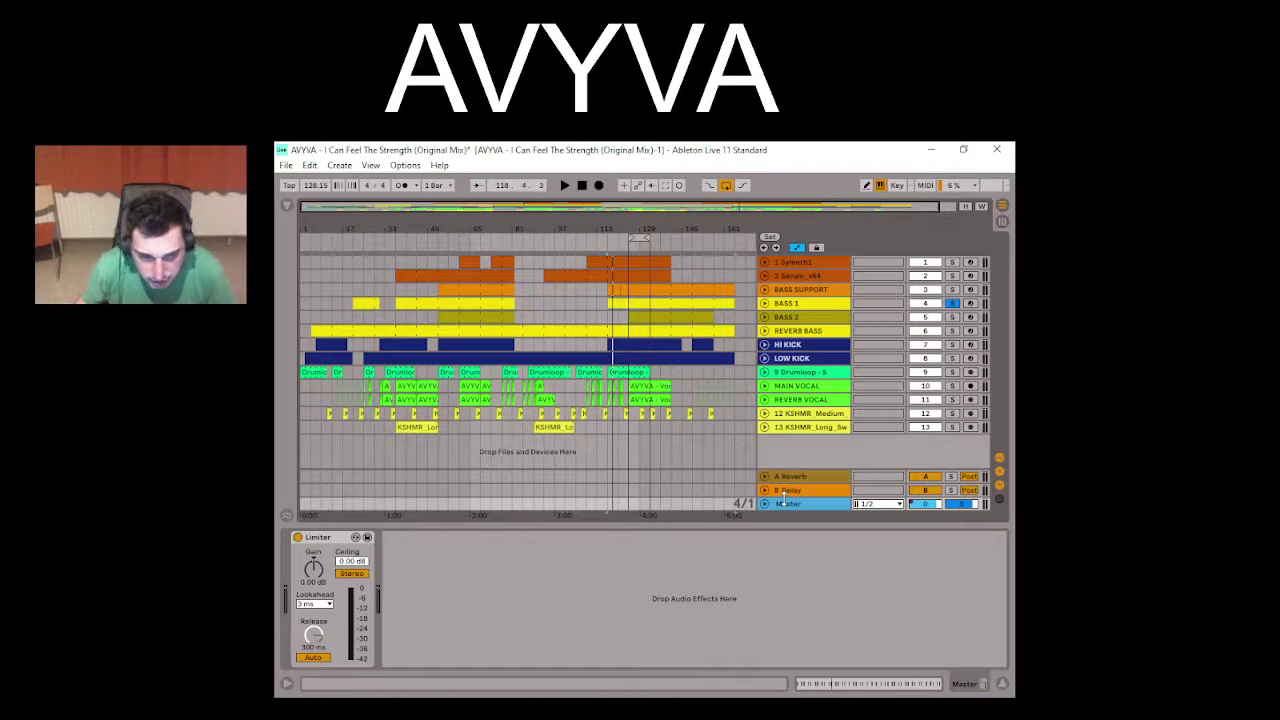
{"action": "left_click", "coordinate": [801, 303]}
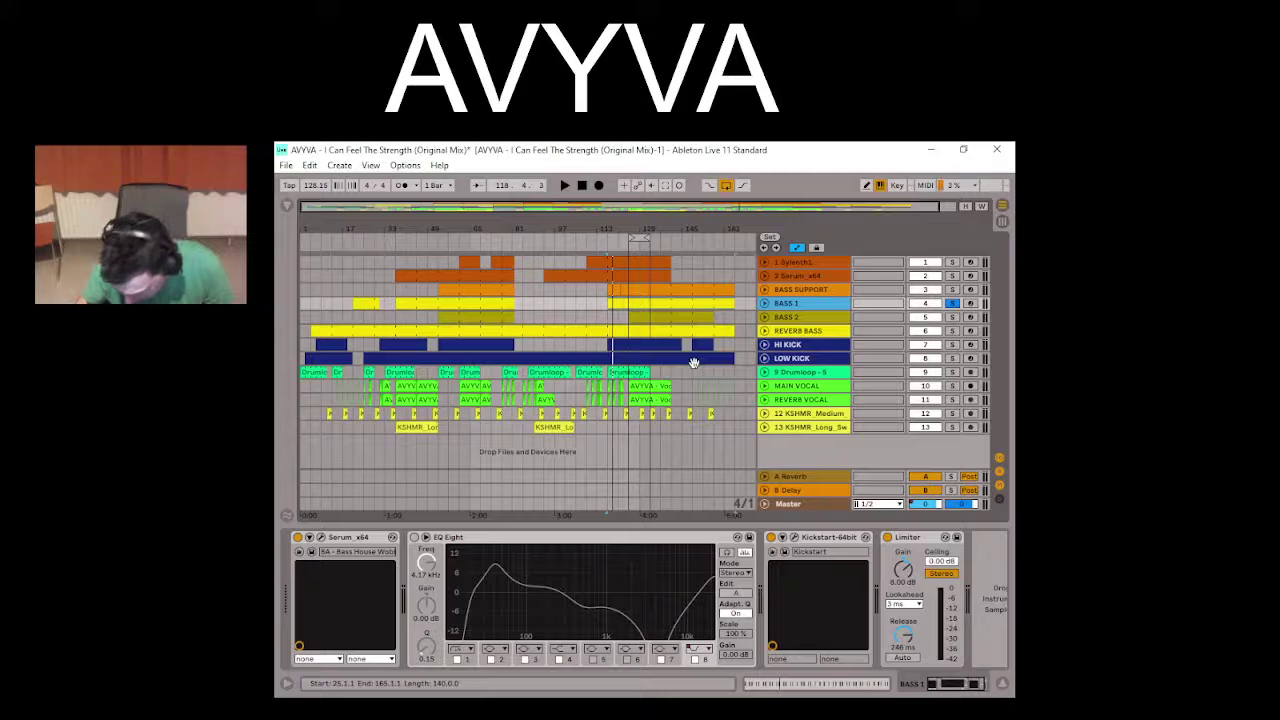
{"action": "left_click", "coordinate": [415, 537]}
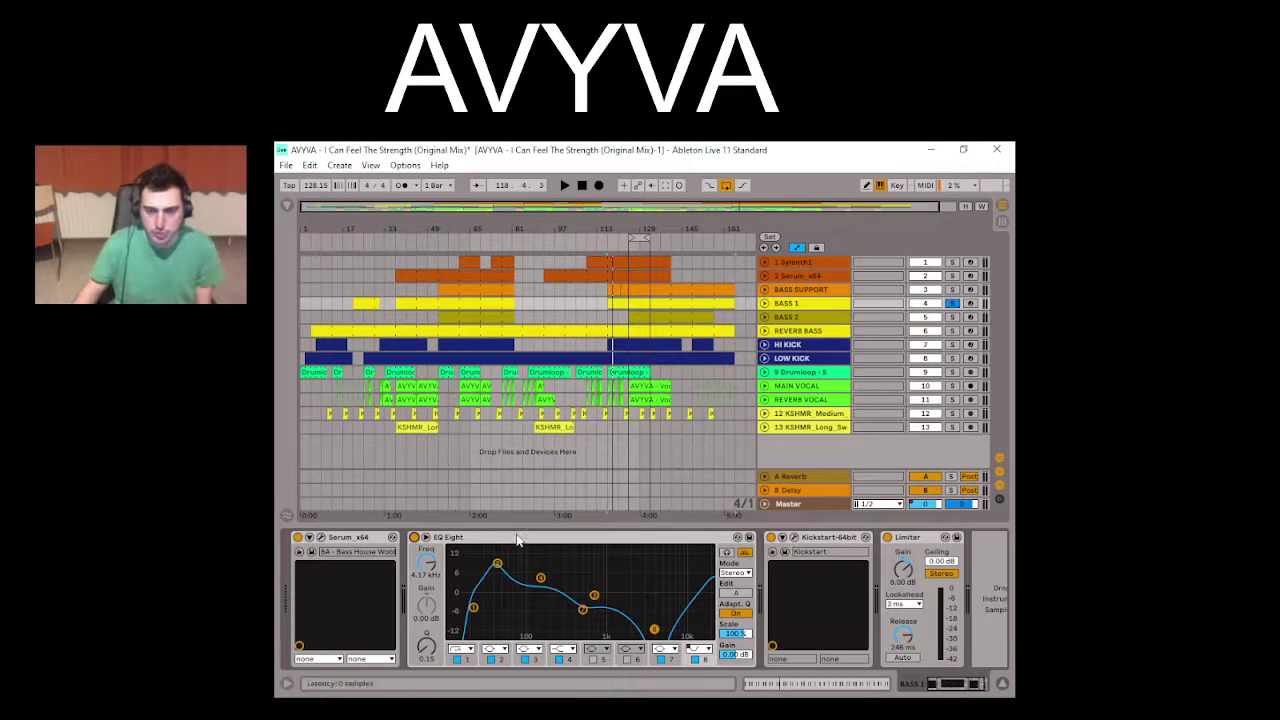
Step: Play BASS 1 from bar 117 and try EQ Eight's M/S mode before setting it back to Stereo
{"action": "left_click", "coordinate": [610, 425]}
{"action": "key", "text": "space"}
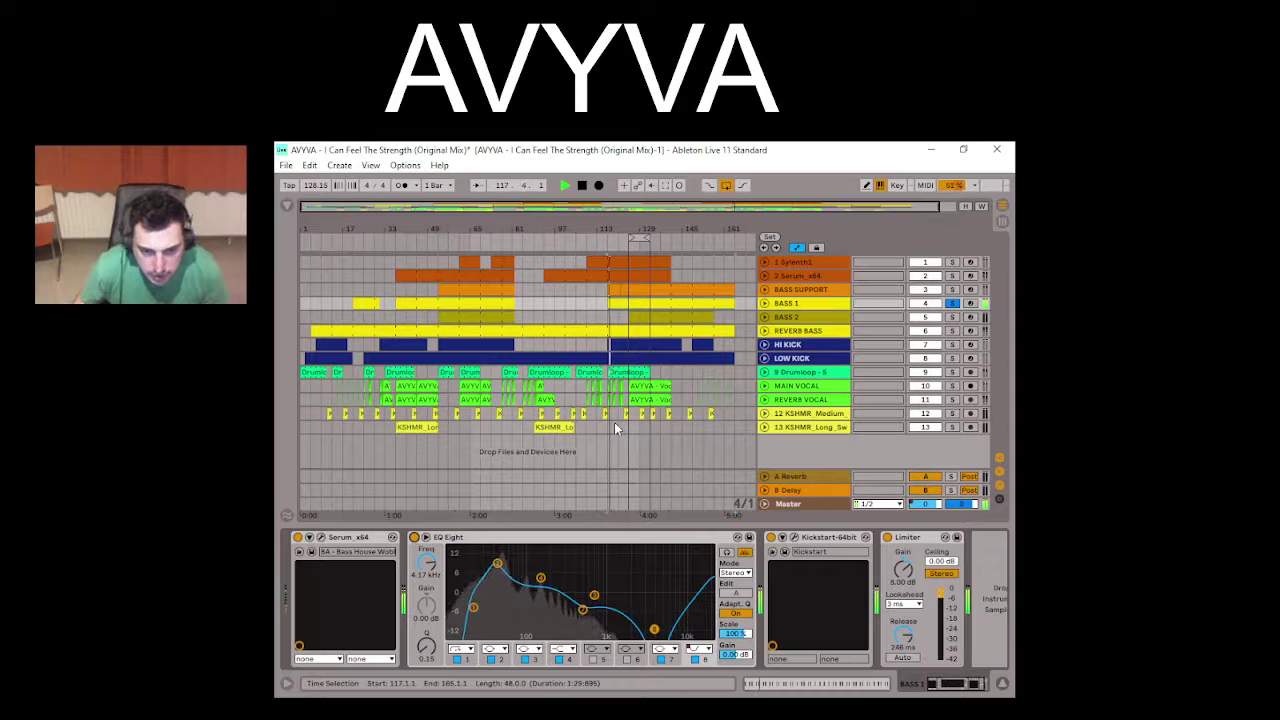
{"action": "key", "text": "space"}
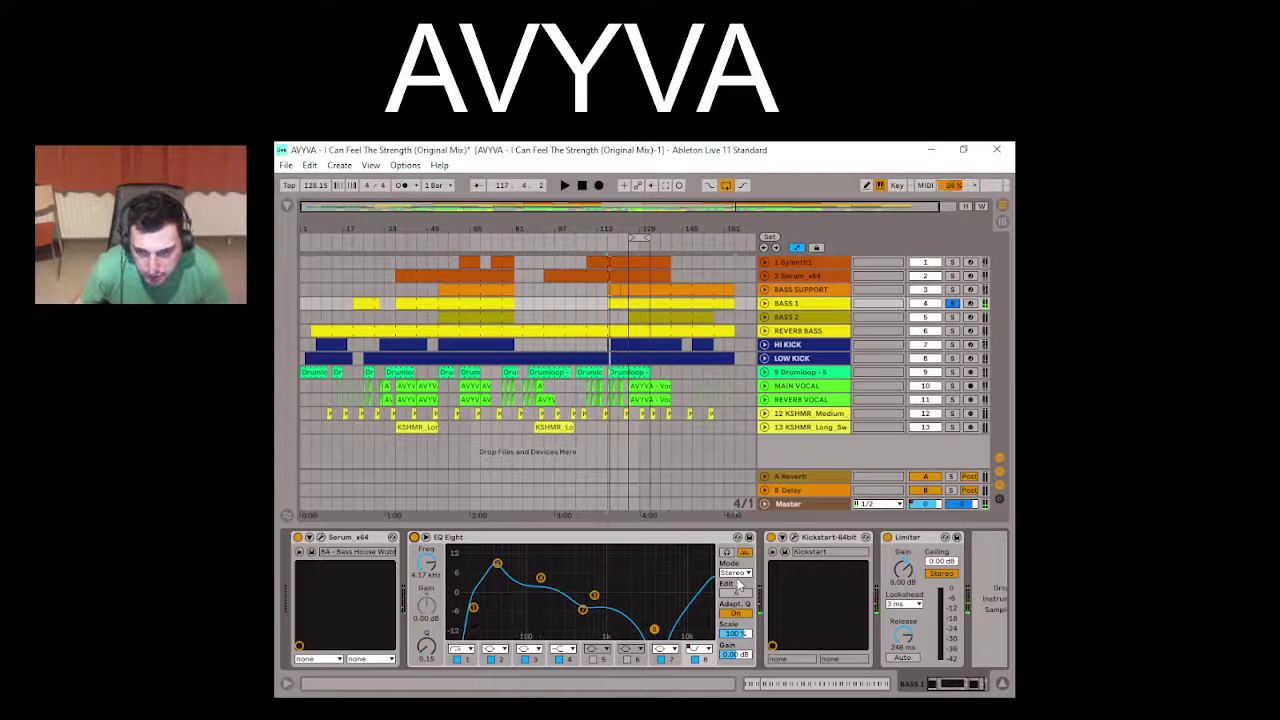
{"action": "left_click", "coordinate": [736, 573]}
{"action": "left_click", "coordinate": [727, 605]}
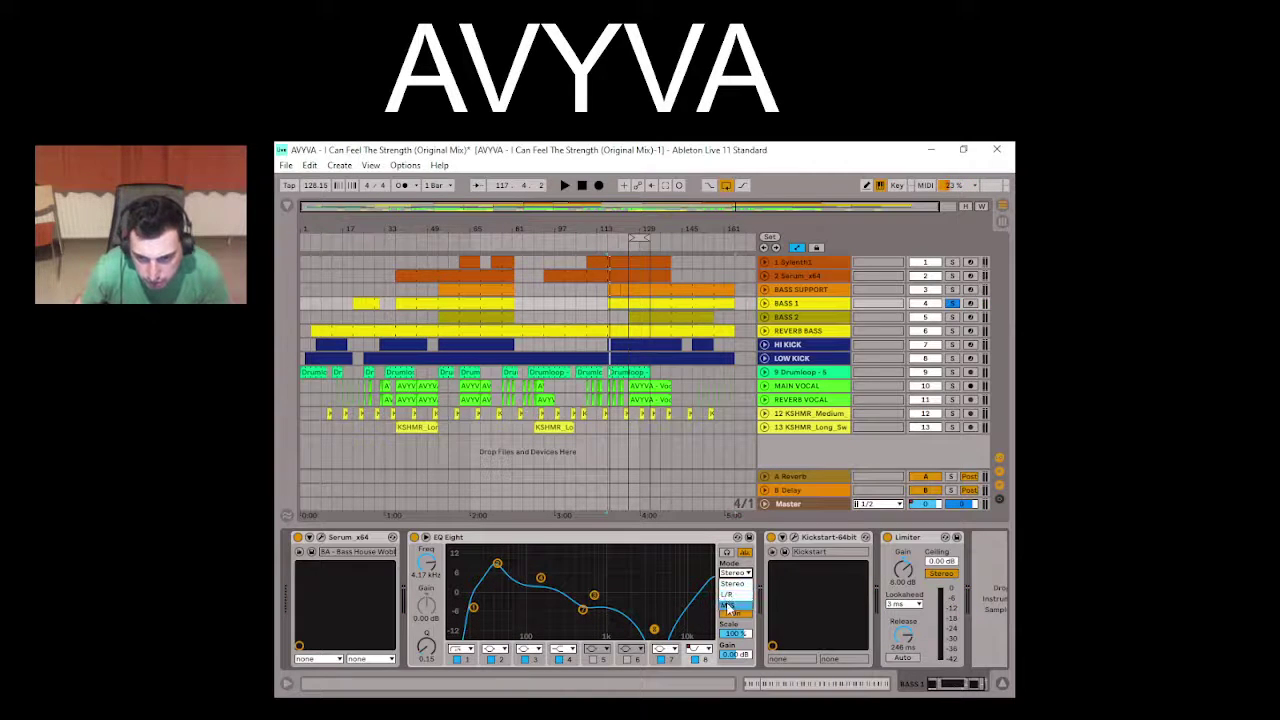
{"action": "key", "text": "space"}
{"action": "left_click", "coordinate": [736, 573]}
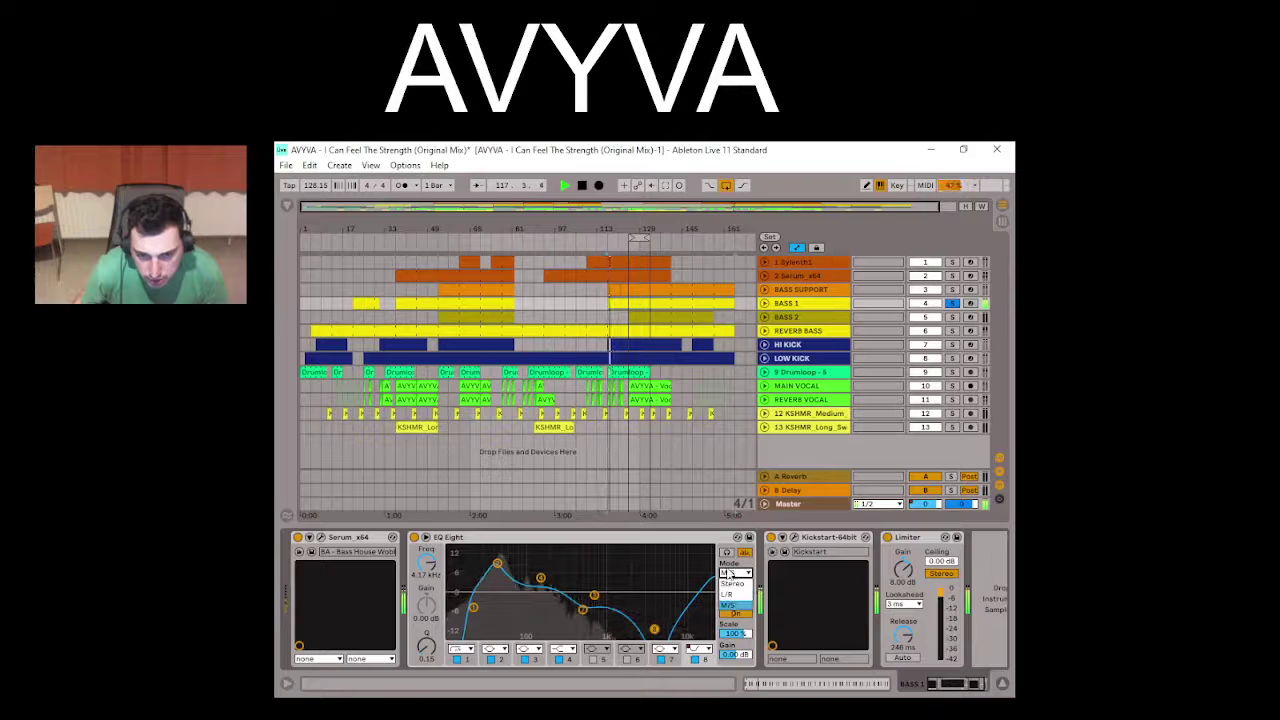
{"action": "left_click", "coordinate": [731, 585]}
{"action": "key", "text": "space"}
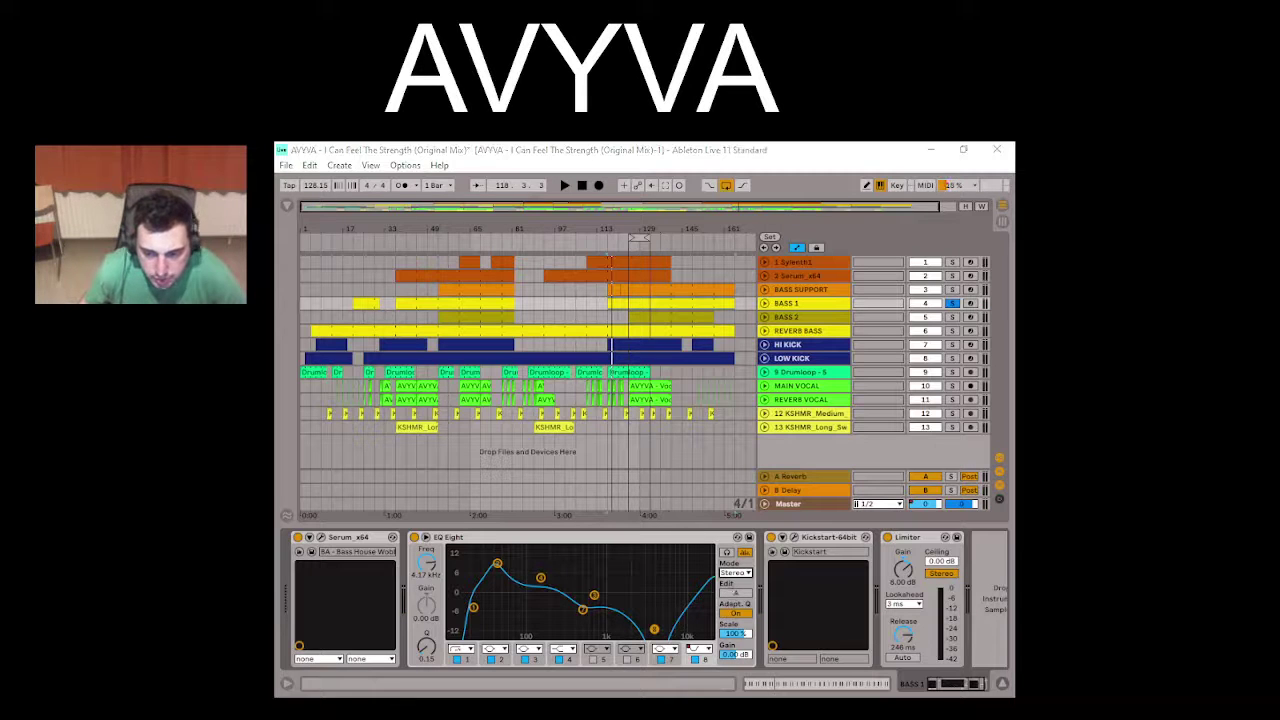
Step: Show the BASS 1 clip's MIDI notes and examine their G#1 pattern while playing the bass from bar 117
{"action": "left_click", "coordinate": [764, 692]}
{"action": "key", "text": "shift+Tab"}
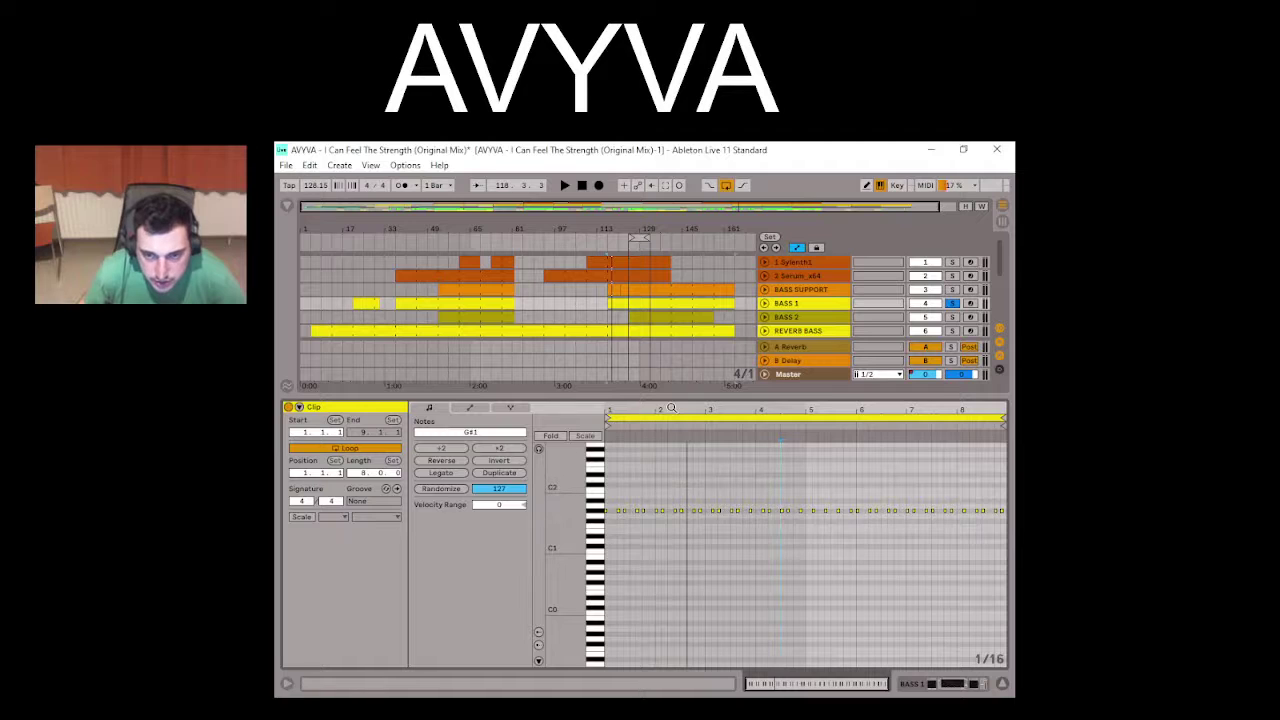
{"action": "left_click_drag", "start_coordinate": [735, 409], "coordinate": [795, 409]}
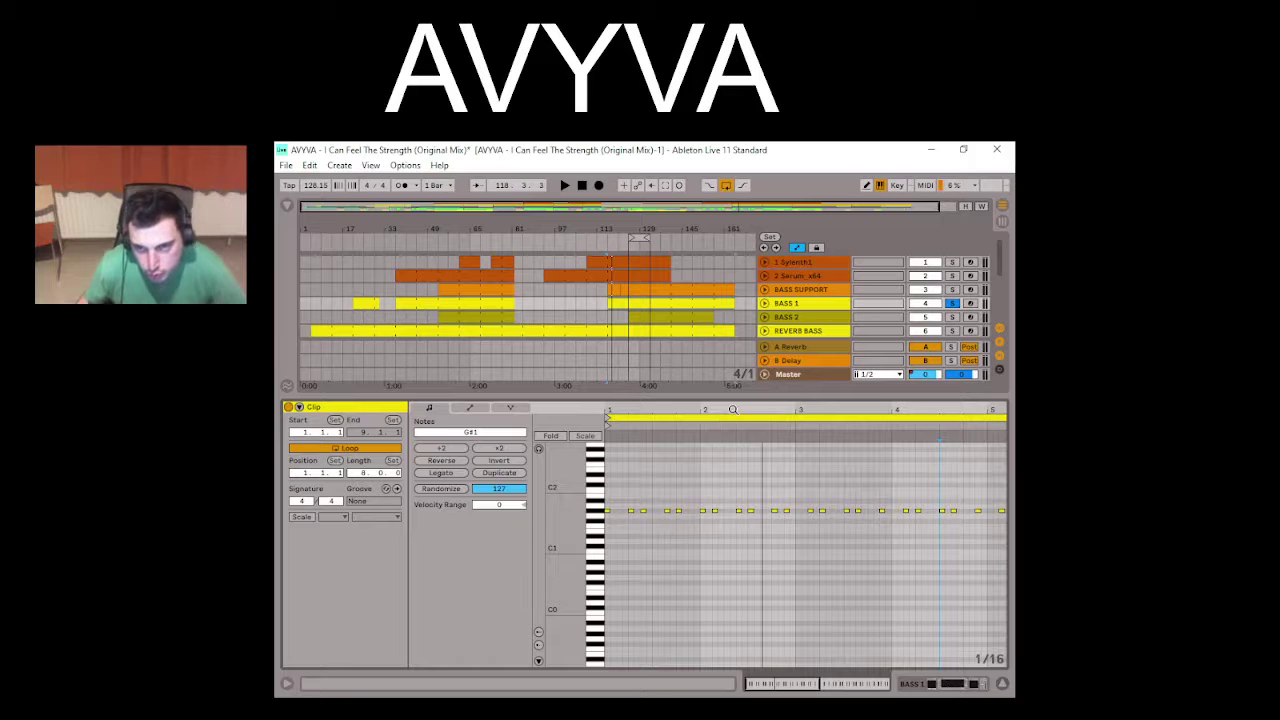
{"action": "left_click_drag", "start_coordinate": [728, 418], "coordinate": [733, 409]}
{"action": "key", "text": "space"}
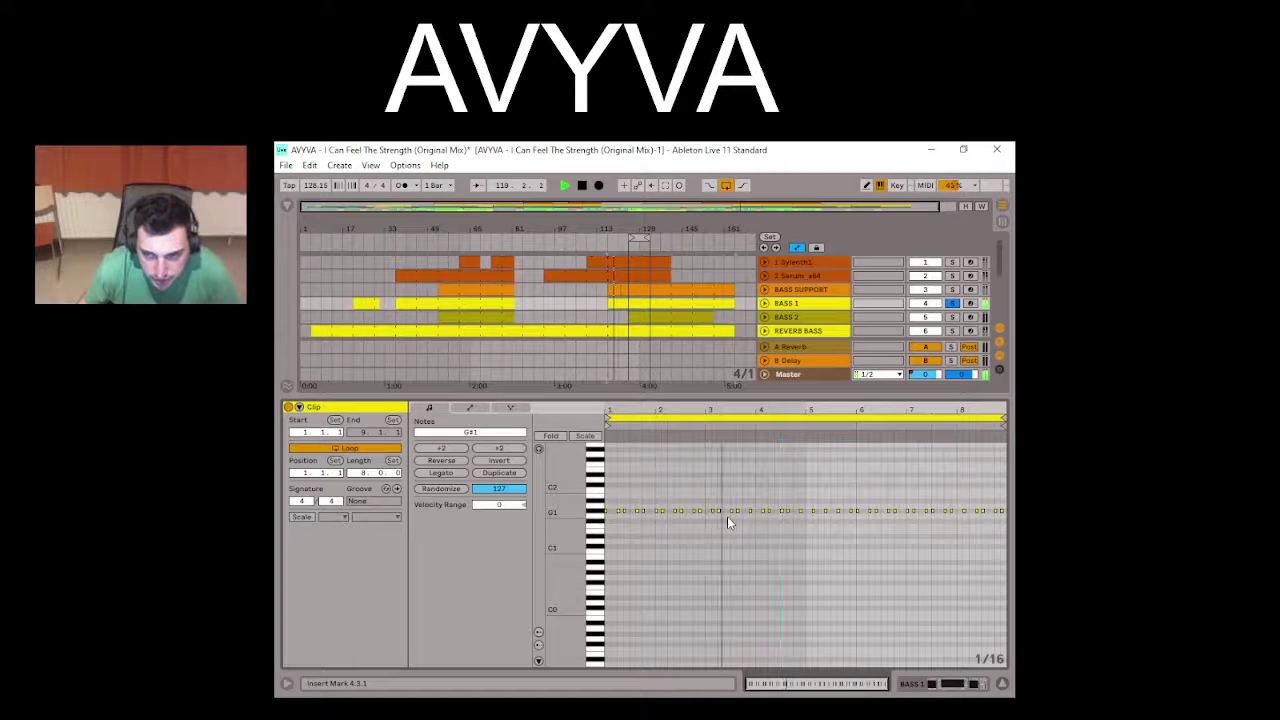
{"action": "key", "text": "space"}
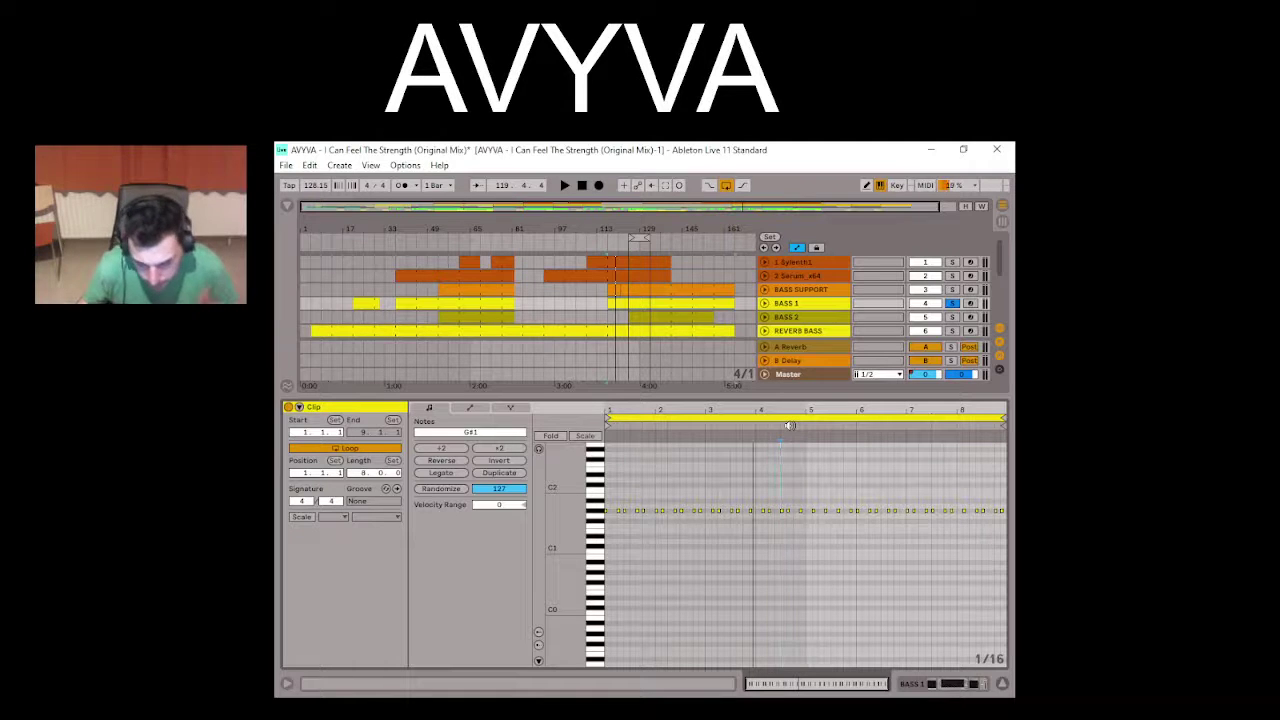
{"action": "key", "text": "space"}
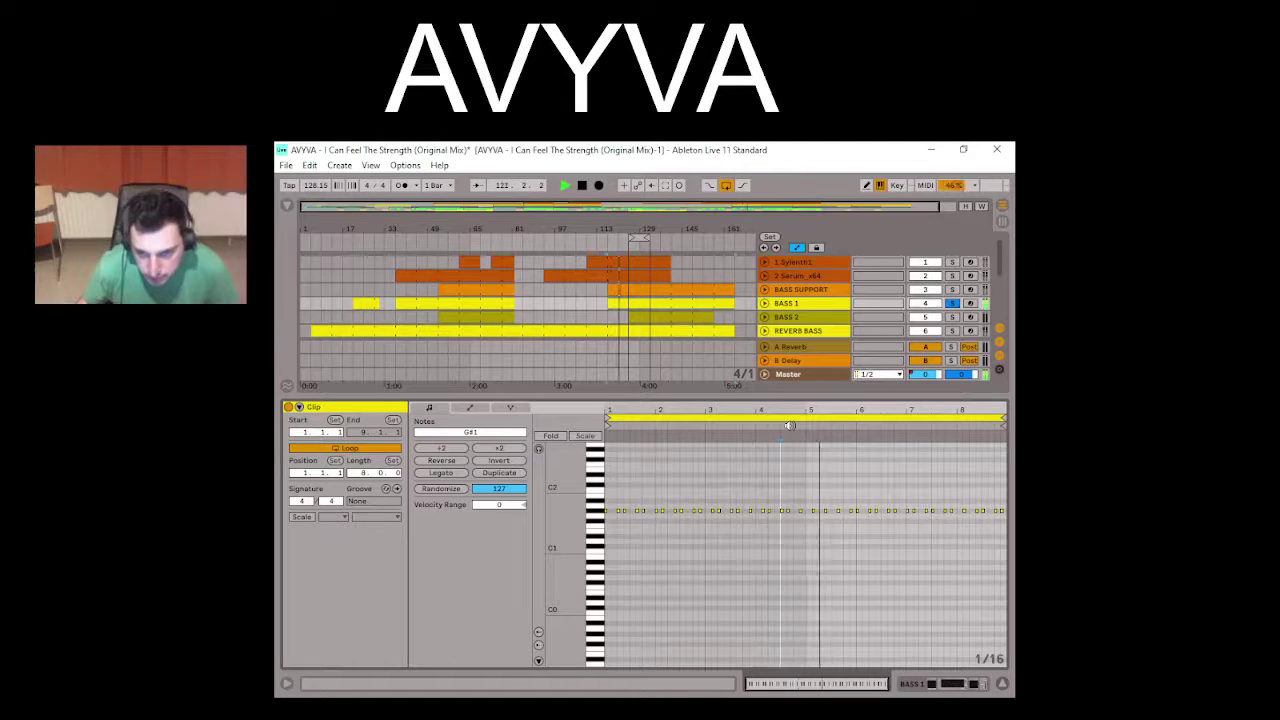
{"action": "key", "text": "space"}
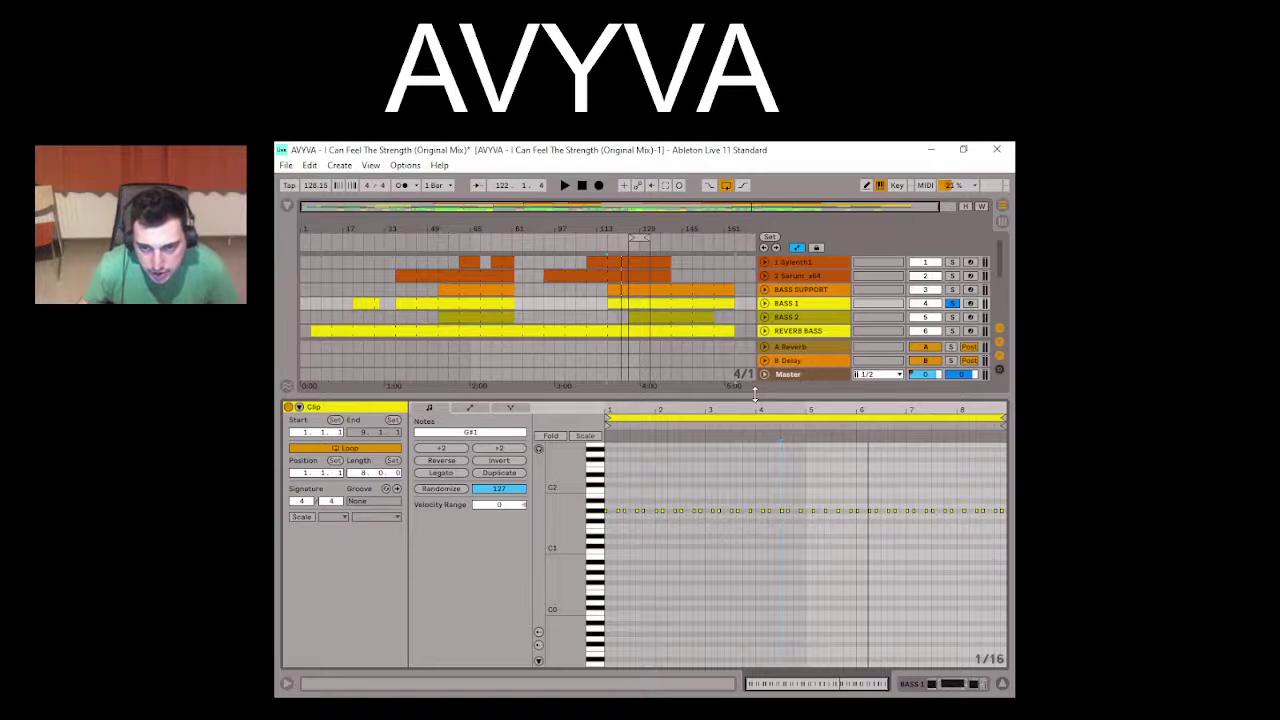
Step: Hide the clip detail view, select the BASS 2 clip at bar 125 and solo BASS 2 instead of BASS 1
{"action": "key", "text": "ctrl+alt+l"}
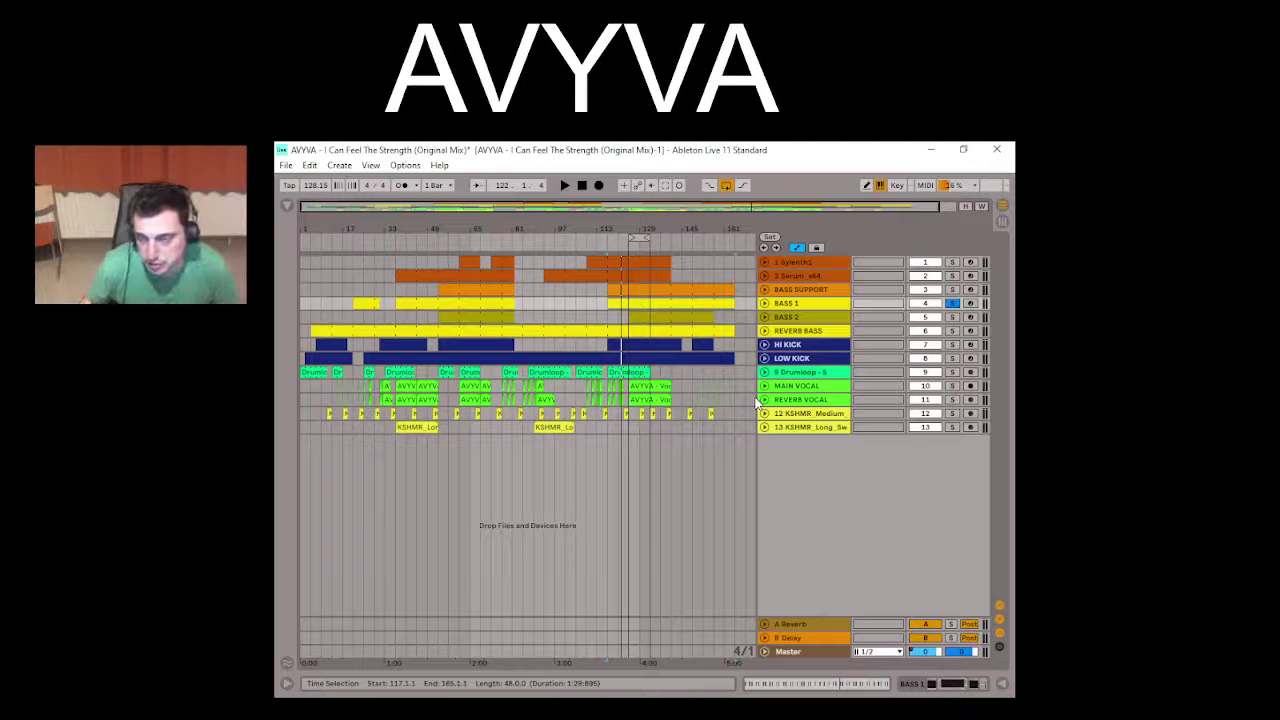
{"action": "left_click", "coordinate": [660, 320]}
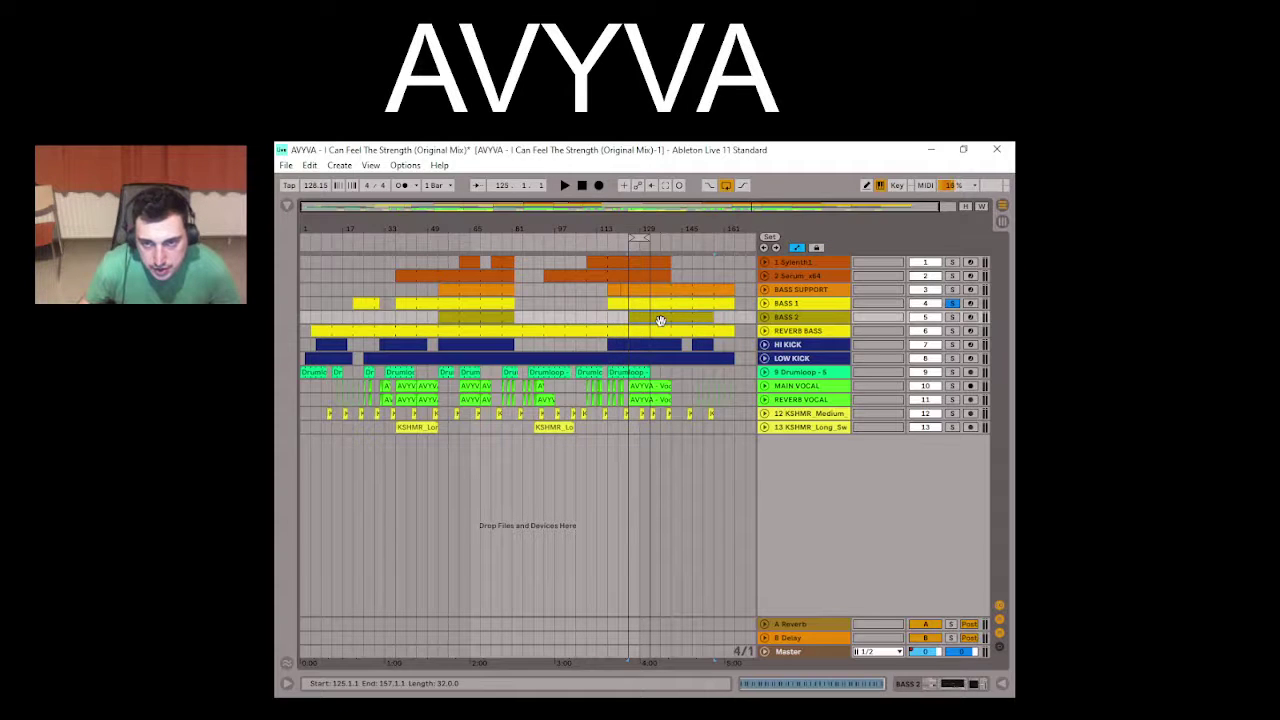
{"action": "left_click", "coordinate": [952, 316]}
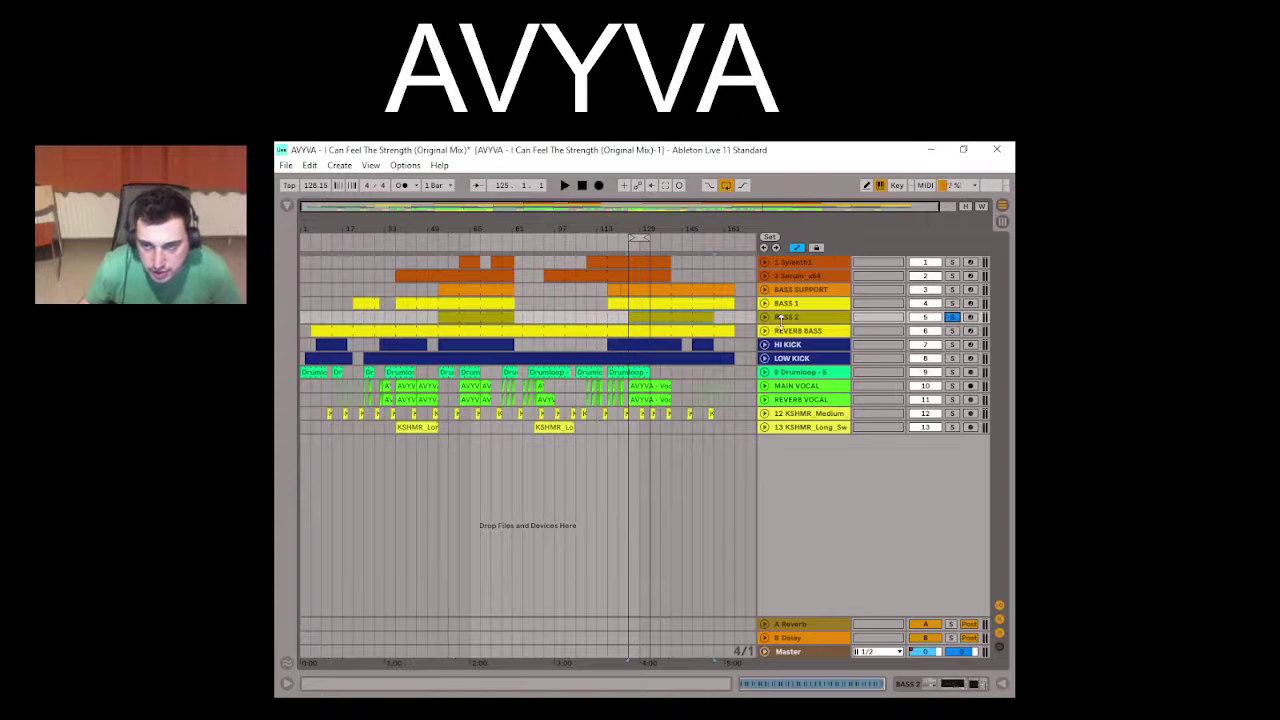
Step: Play the soloed BASS 2 from bar 125 and show its device chain
{"action": "left_click", "coordinate": [632, 341]}
{"action": "key", "text": "space"}
{"action": "key", "text": "space"}
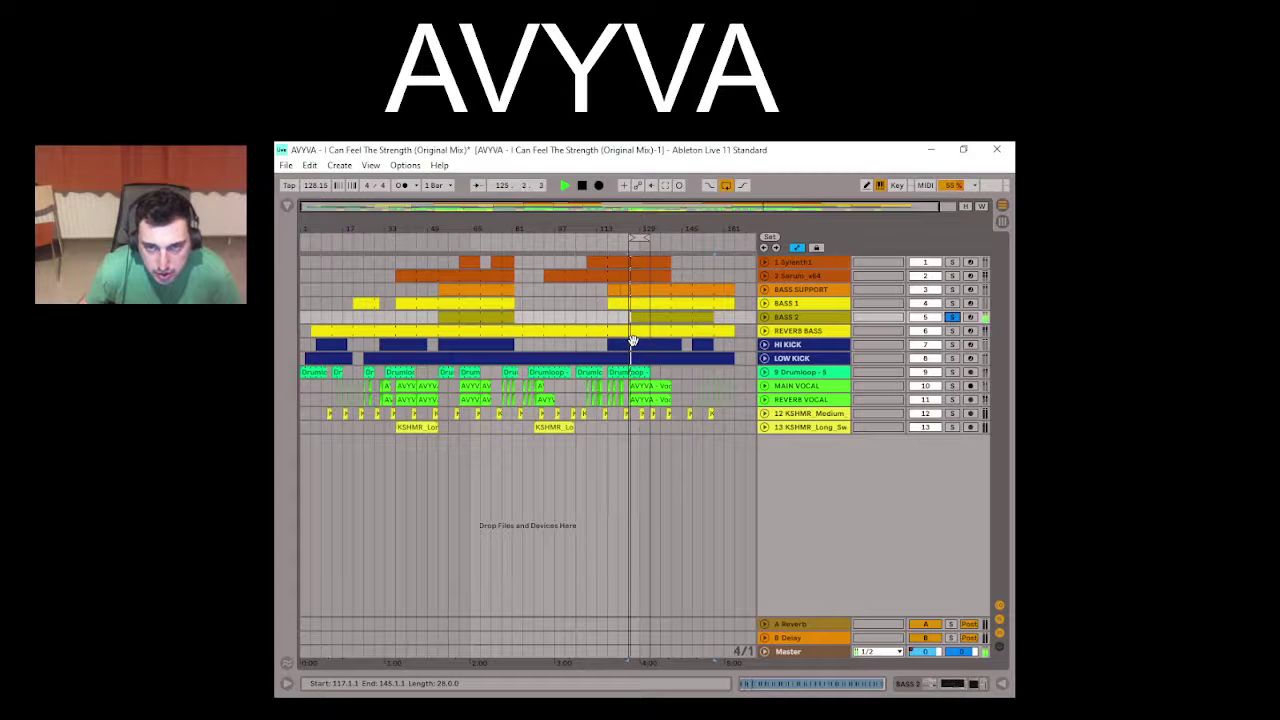
{"action": "left_click", "coordinate": [639, 316]}
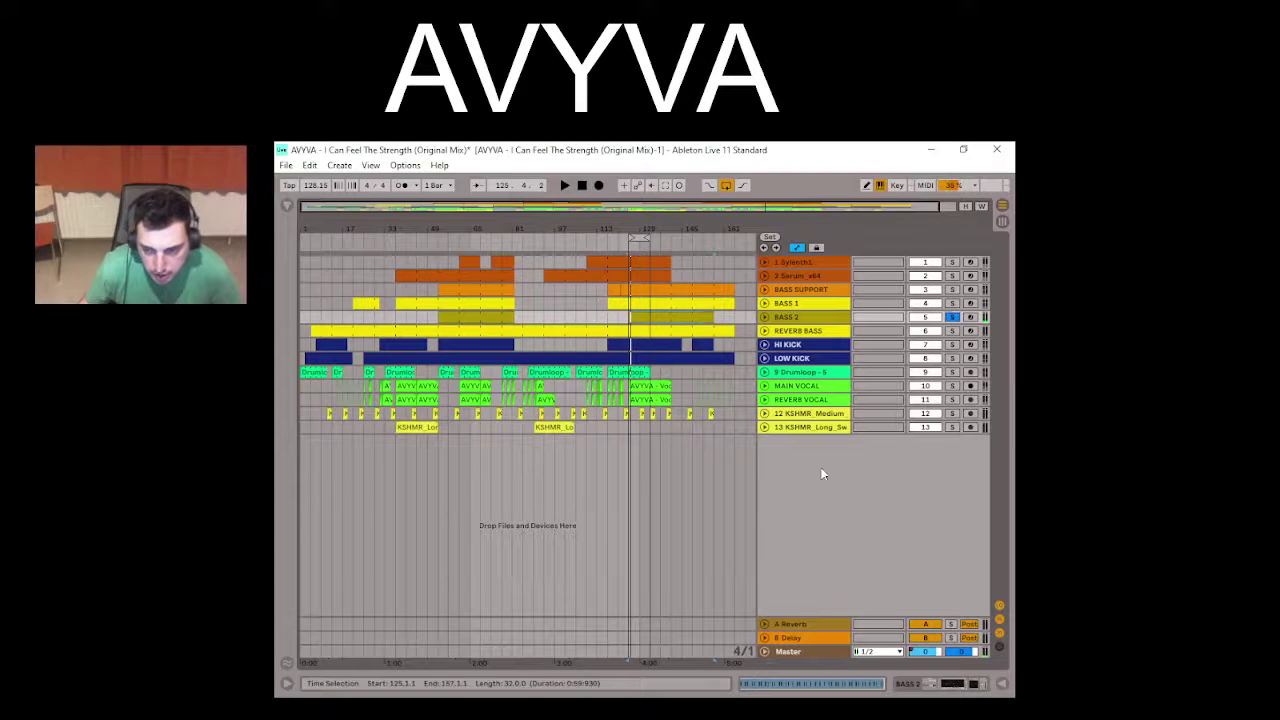
{"action": "key", "text": "ctrl+alt+l"}
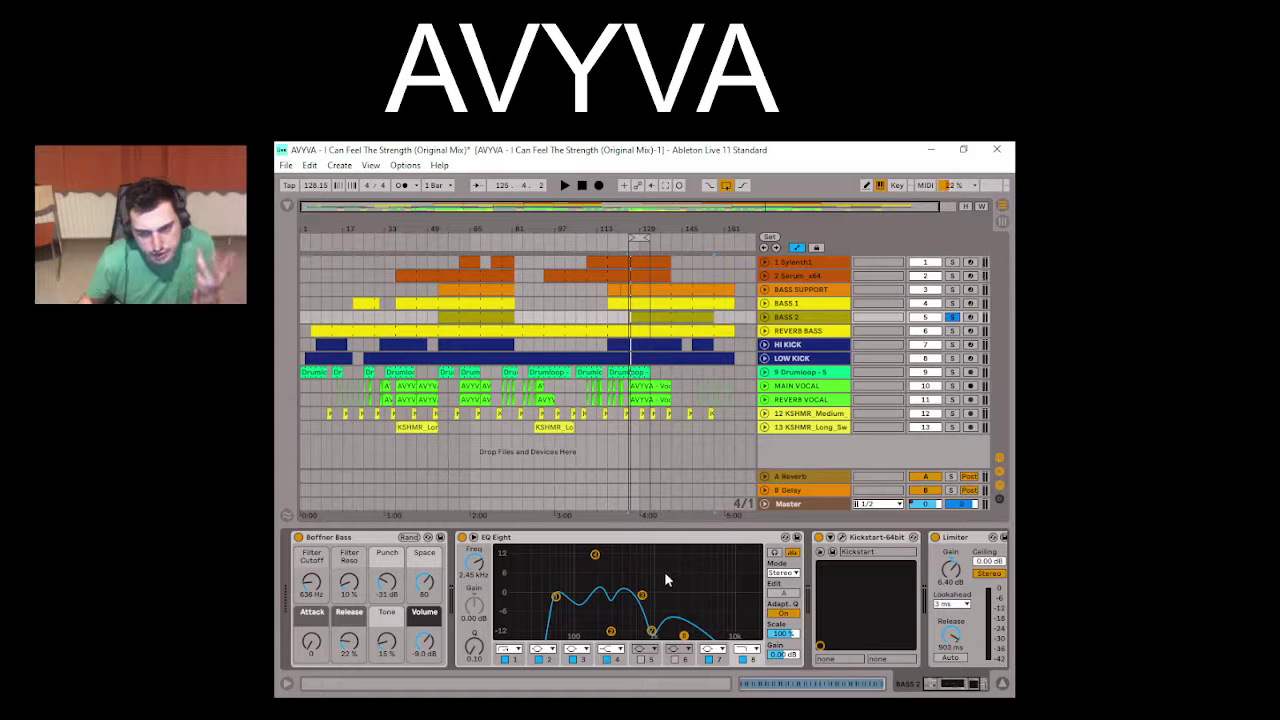
Step: Switch off BASS 2's EQ Eight, look over the clip's MIDI notes and return to the device chain
{"action": "left_click", "coordinate": [462, 538]}
{"action": "left_click", "coordinate": [462, 538]}
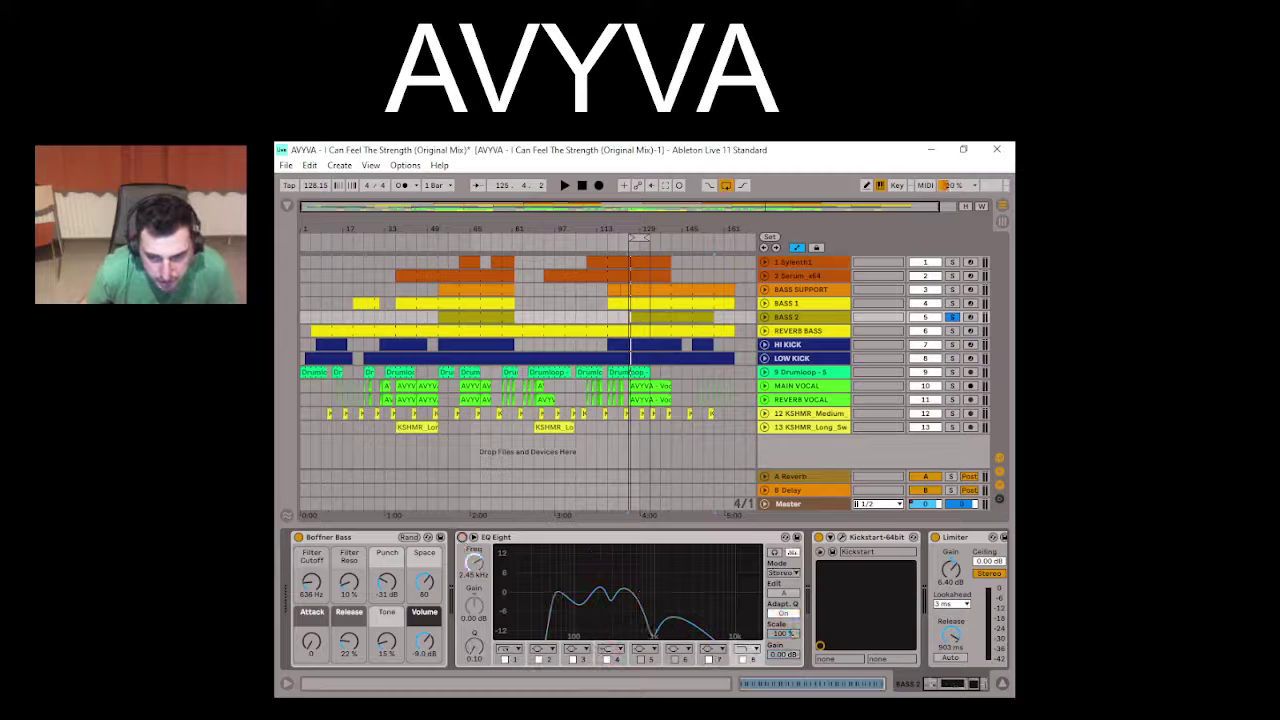
{"action": "key", "text": "shift+Tab"}
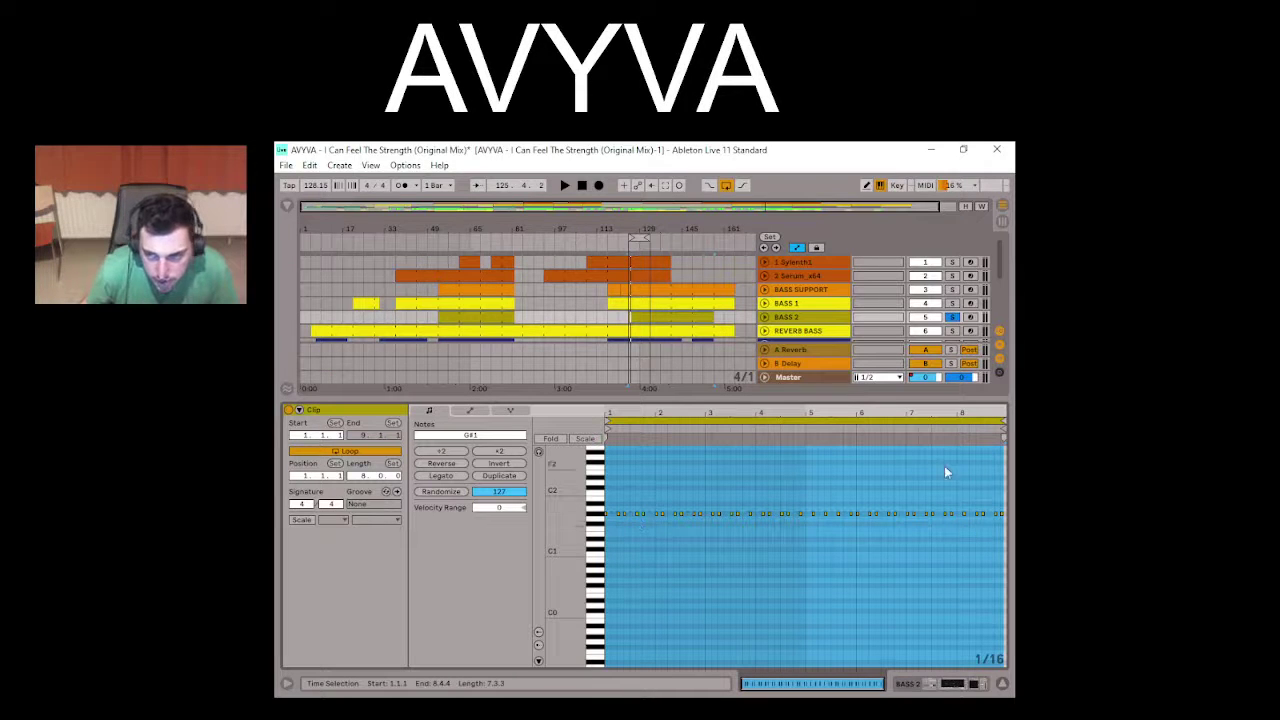
{"action": "left_click", "coordinate": [944, 682]}
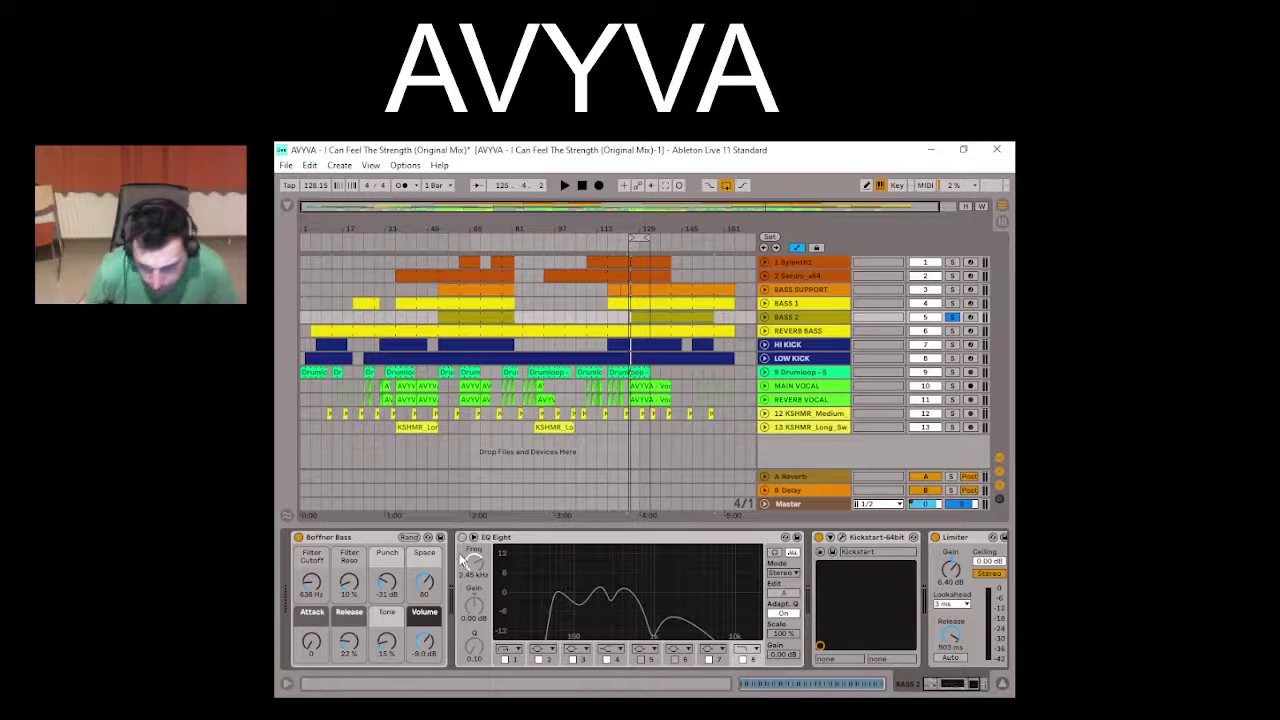
Step: Play BASS 2 from bar 125 and compare its sound with EQ Eight off and on, leaving it enabled
{"action": "key", "text": "space"}
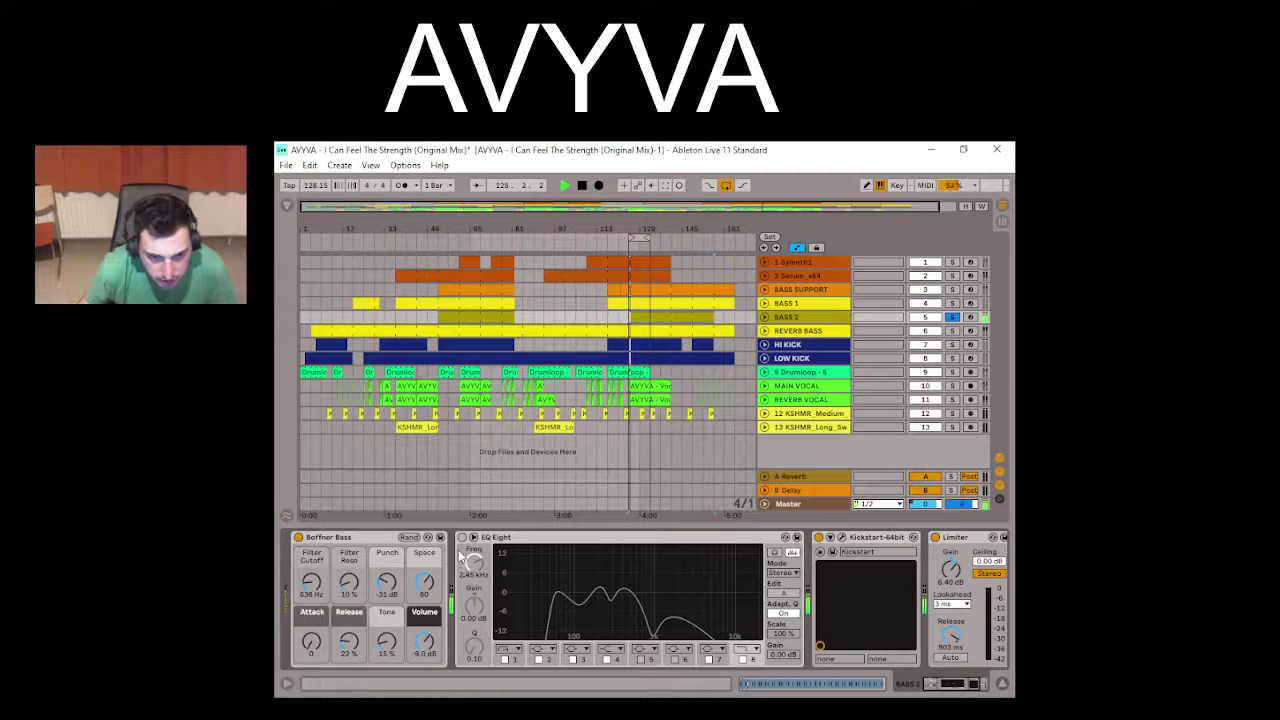
{"action": "left_click", "coordinate": [462, 538]}
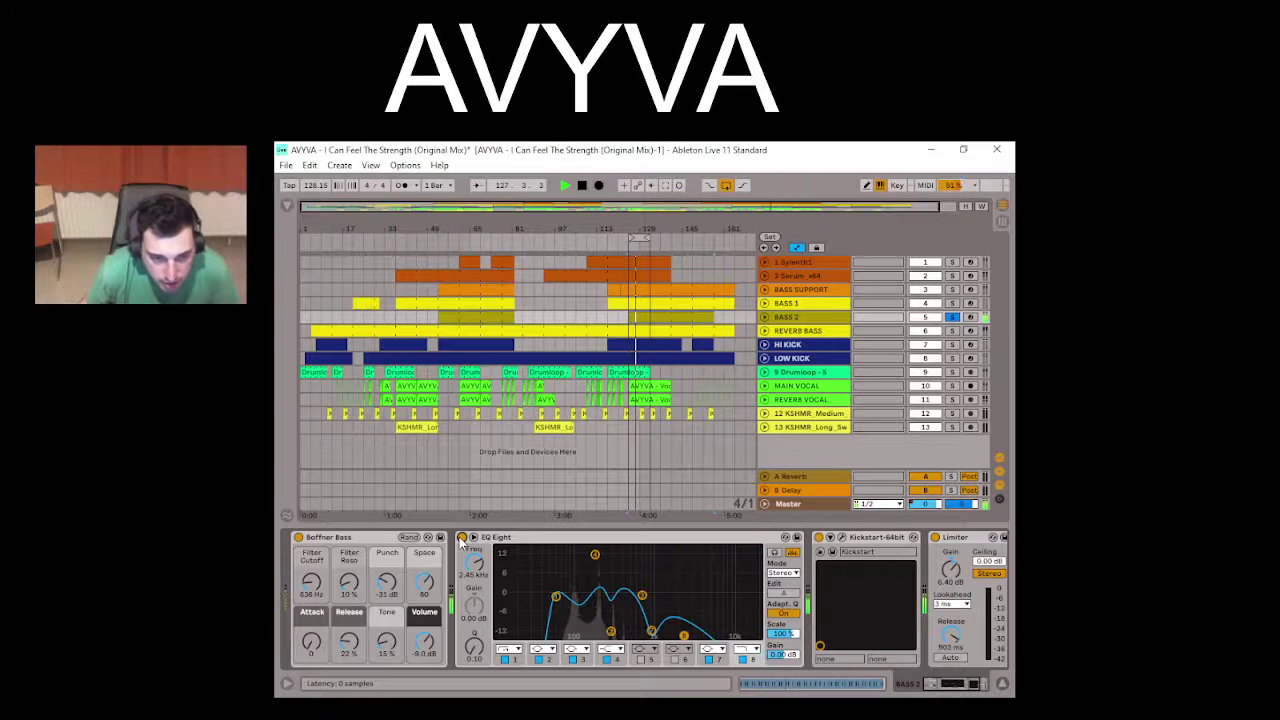
{"action": "left_click", "coordinate": [462, 538]}
{"action": "left_click", "coordinate": [462, 539]}
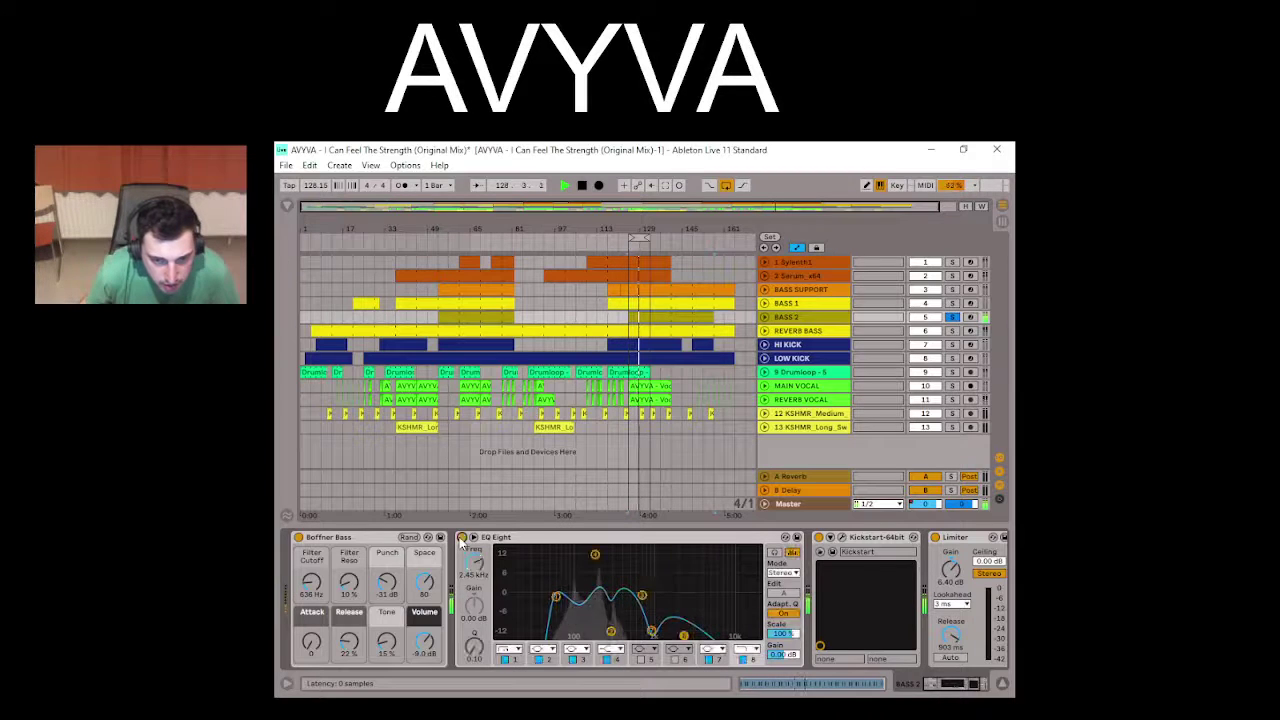
{"action": "right_click", "coordinate": [462, 540]}
{"action": "left_click", "coordinate": [463, 600]}
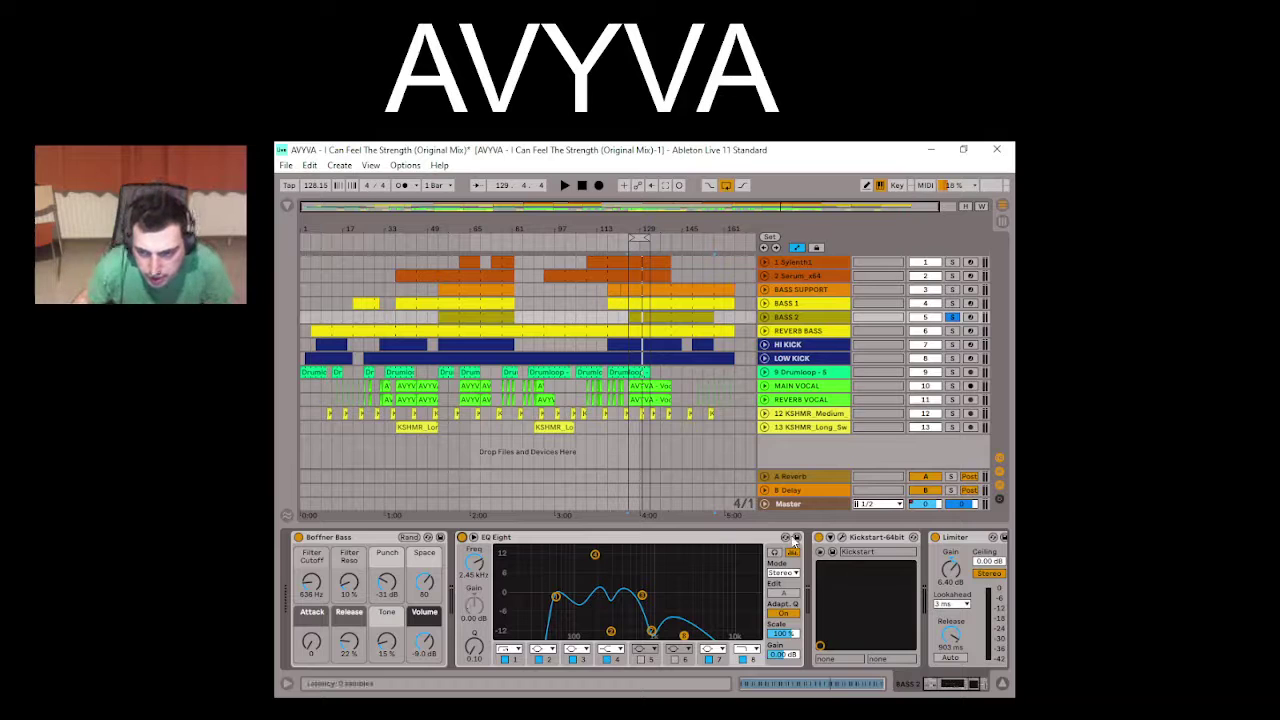
Step: Bypass and re-enable BASS 2's Kickstart, and play the bass while trying out Boffner Bass's Filter Cutoff
{"action": "left_click", "coordinate": [819, 538]}
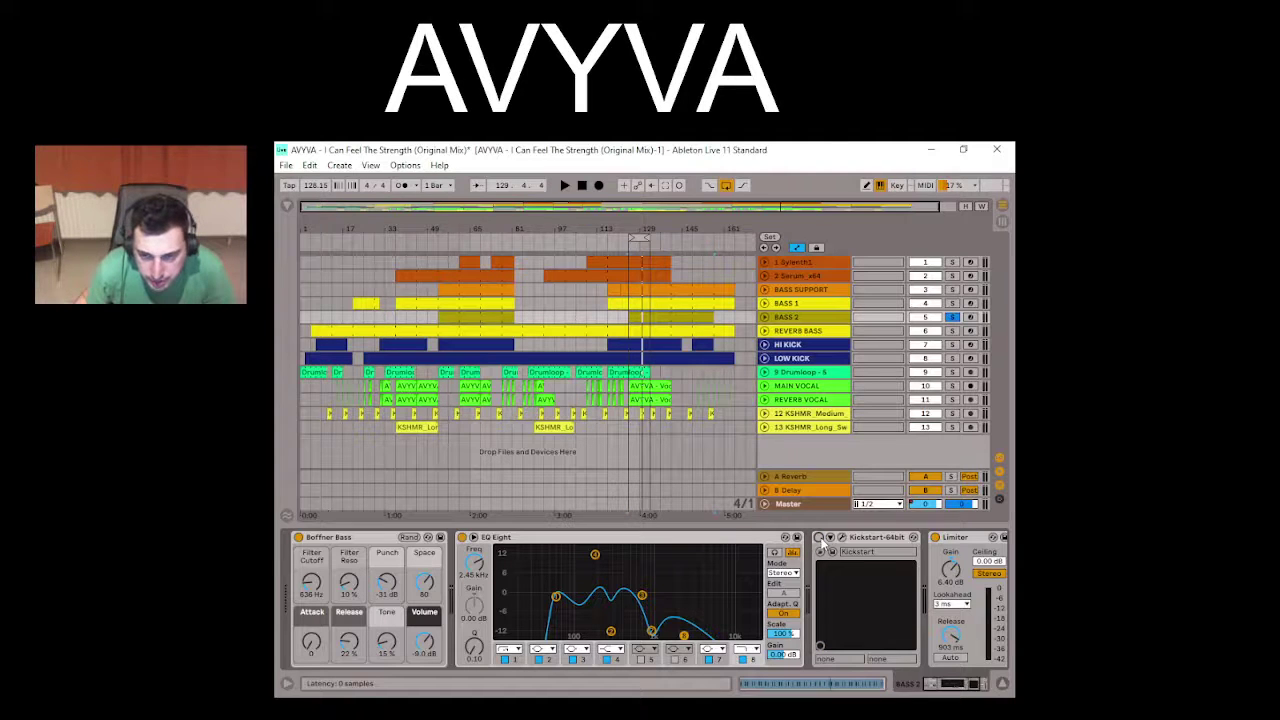
{"action": "left_click", "coordinate": [819, 538]}
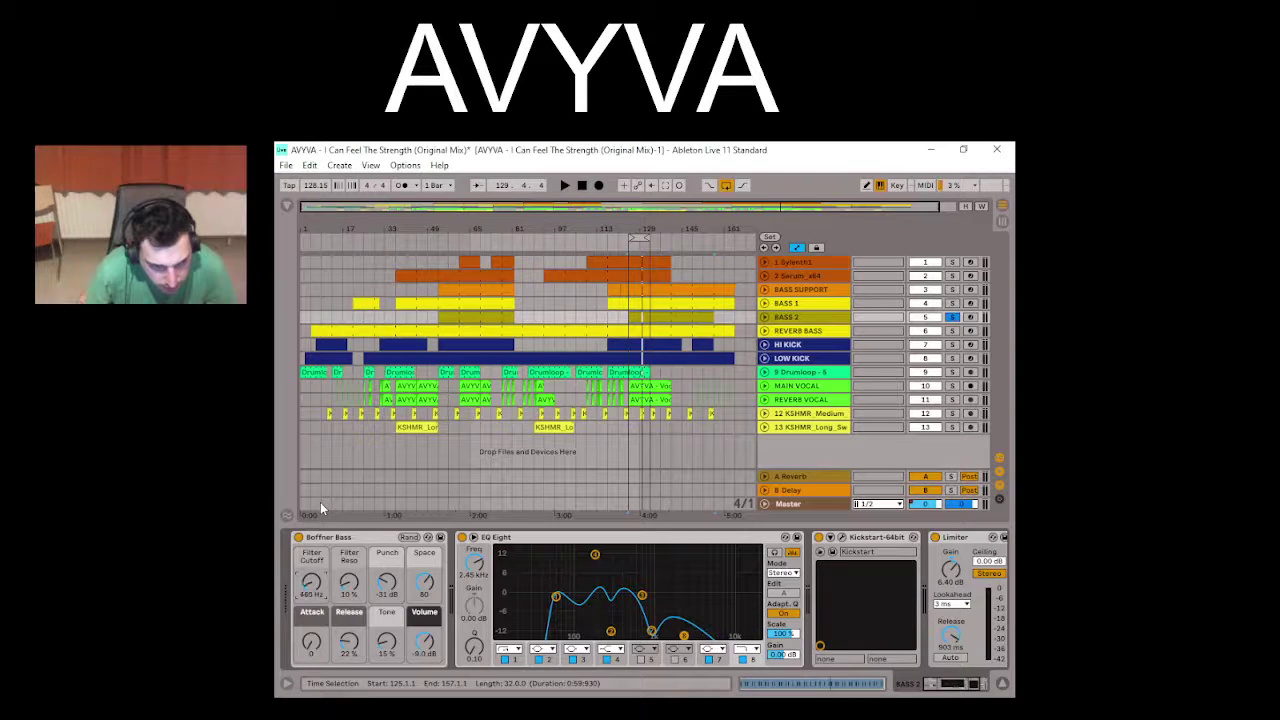
{"action": "key", "text": "space"}
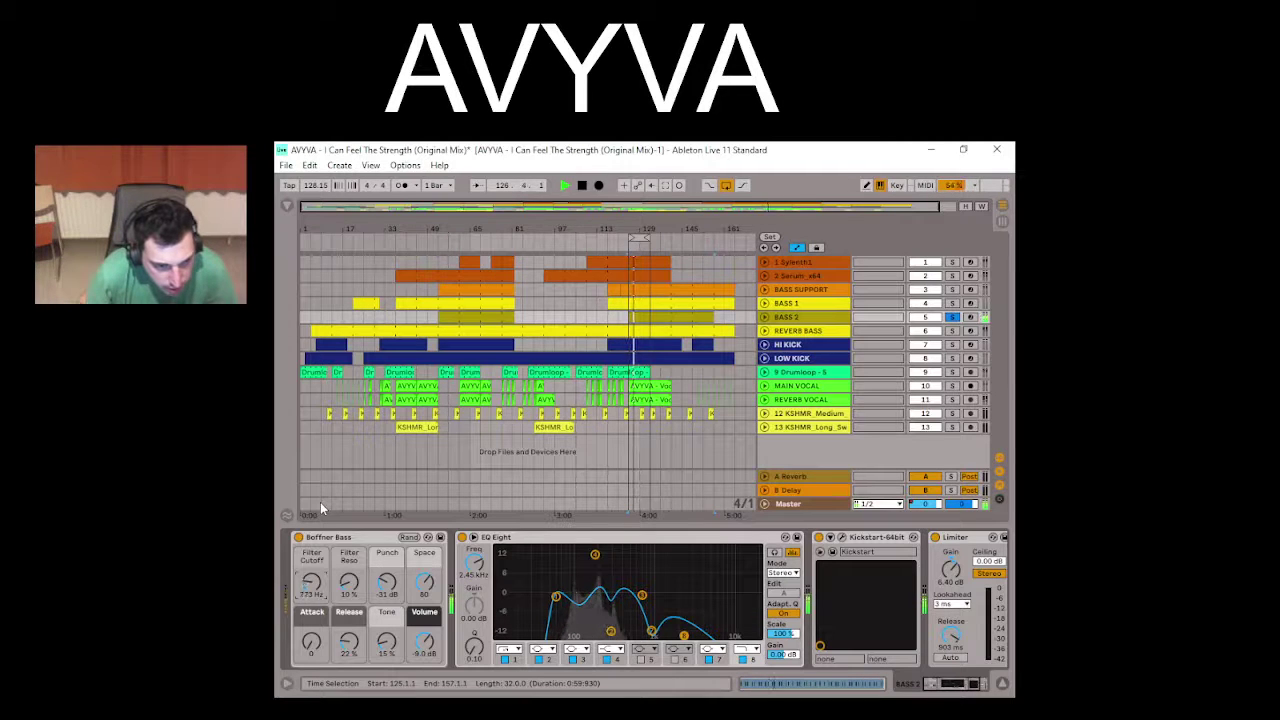
{"action": "key", "text": "space"}
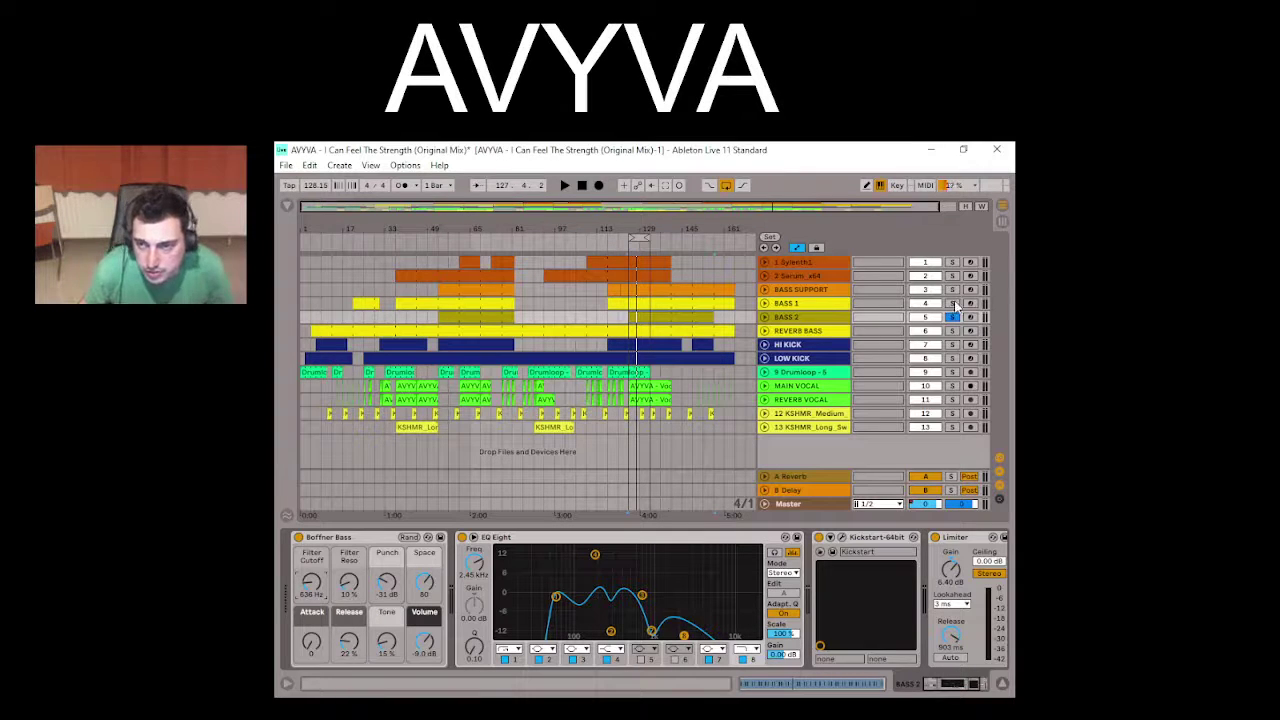
Step: Listen to BASS 1 and BASS 2 soloed together, and solo only REVERB BASS in their place
{"action": "key", "text": "space"}
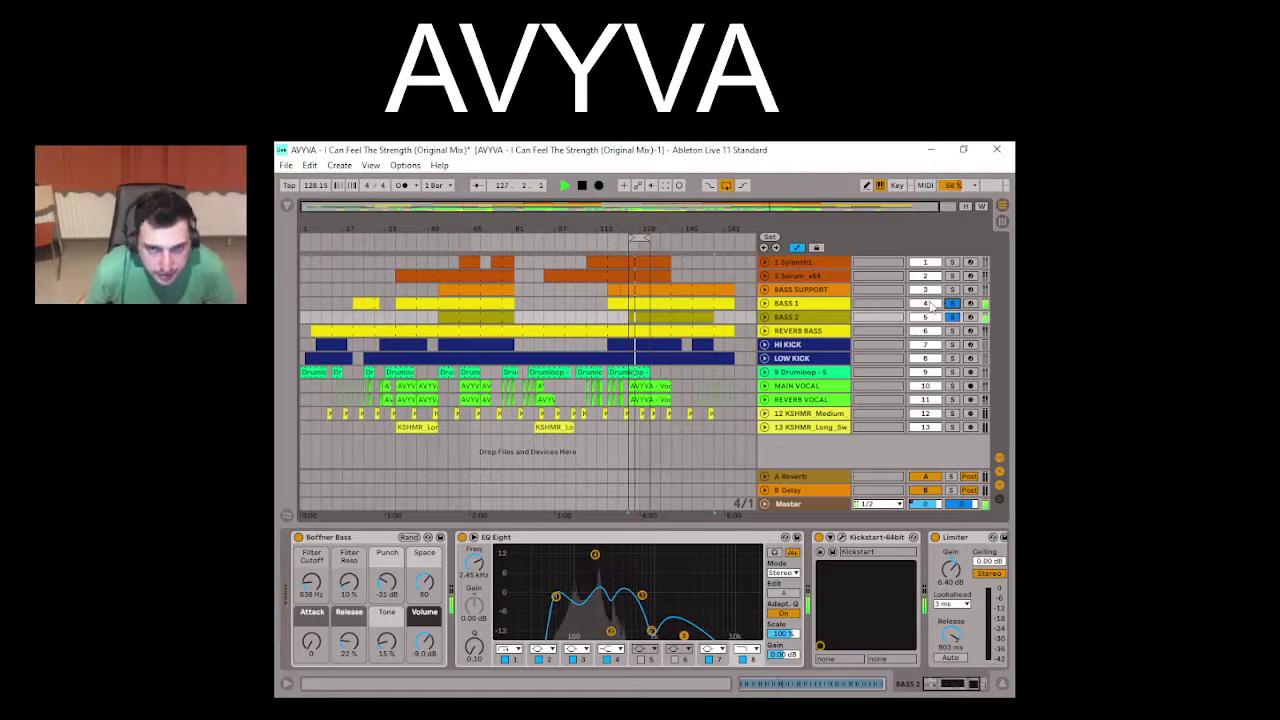
{"action": "key", "text": "space"}
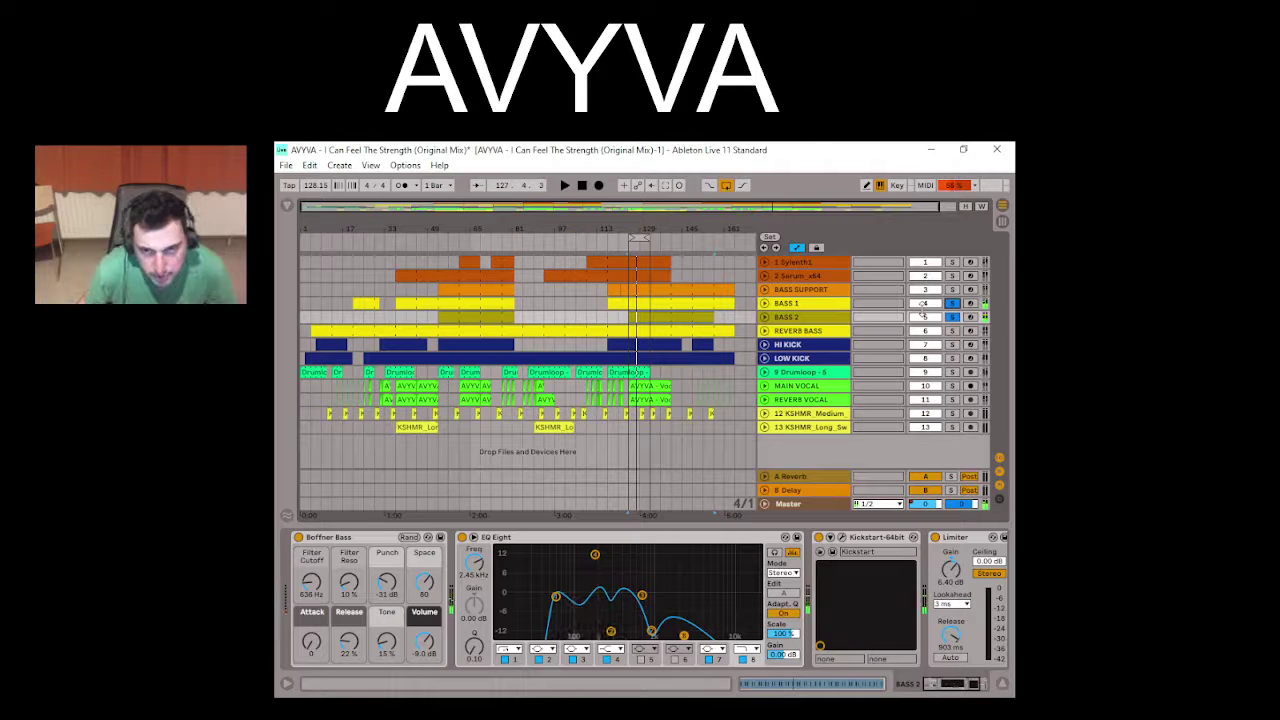
{"action": "left_click", "coordinate": [952, 330]}
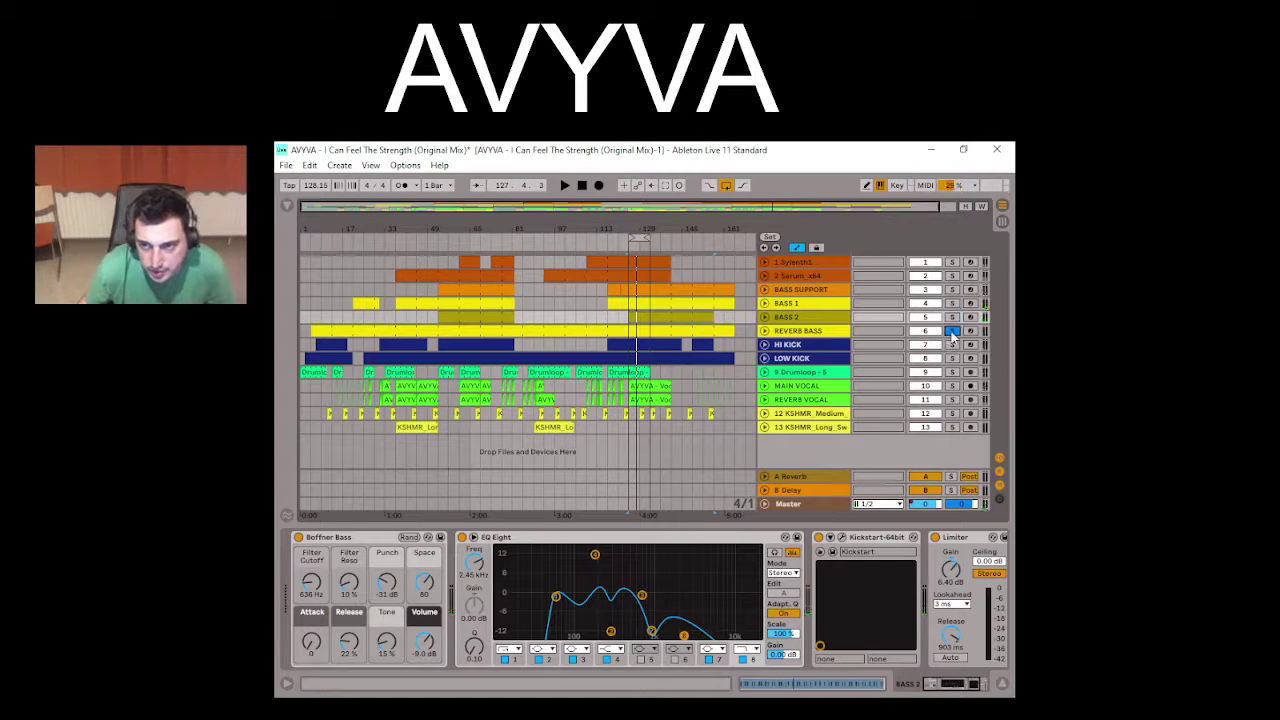
Step: Play REVERB BASS from bar 125 and show its Deep In Dark, EQ Eight and Limiter devices
{"action": "left_click", "coordinate": [658, 330]}
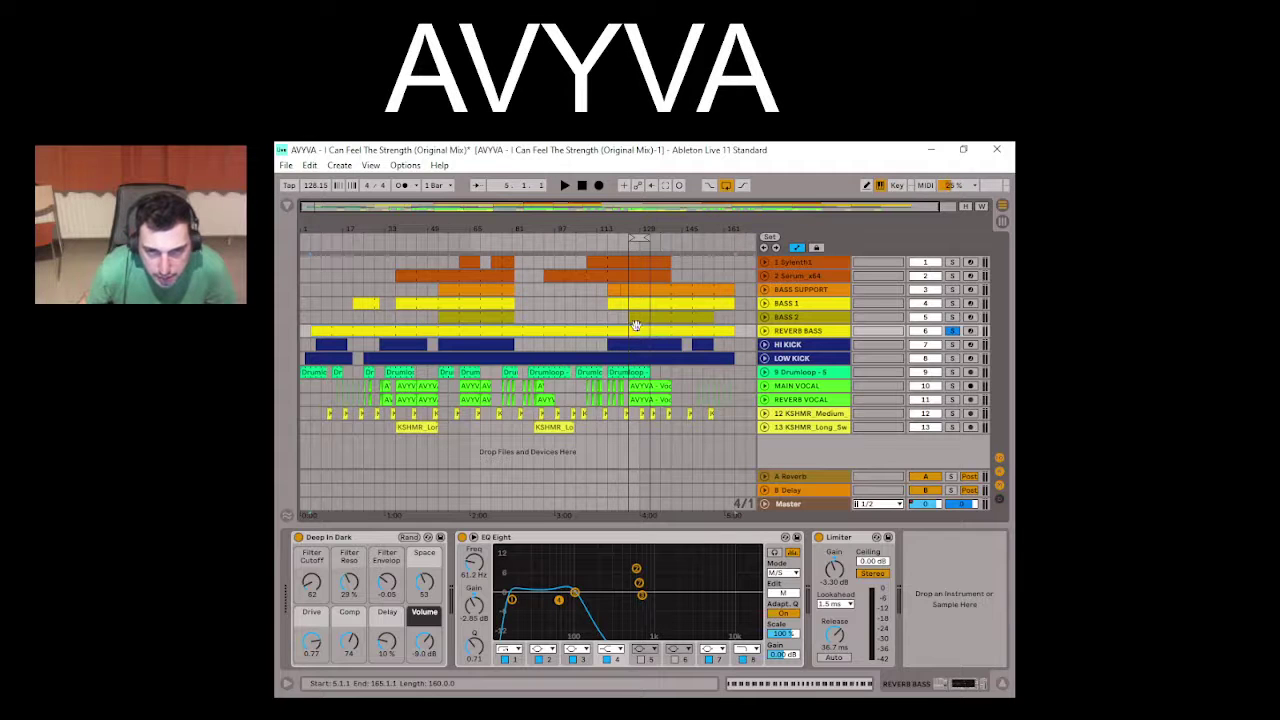
{"action": "left_click", "coordinate": [627, 320]}
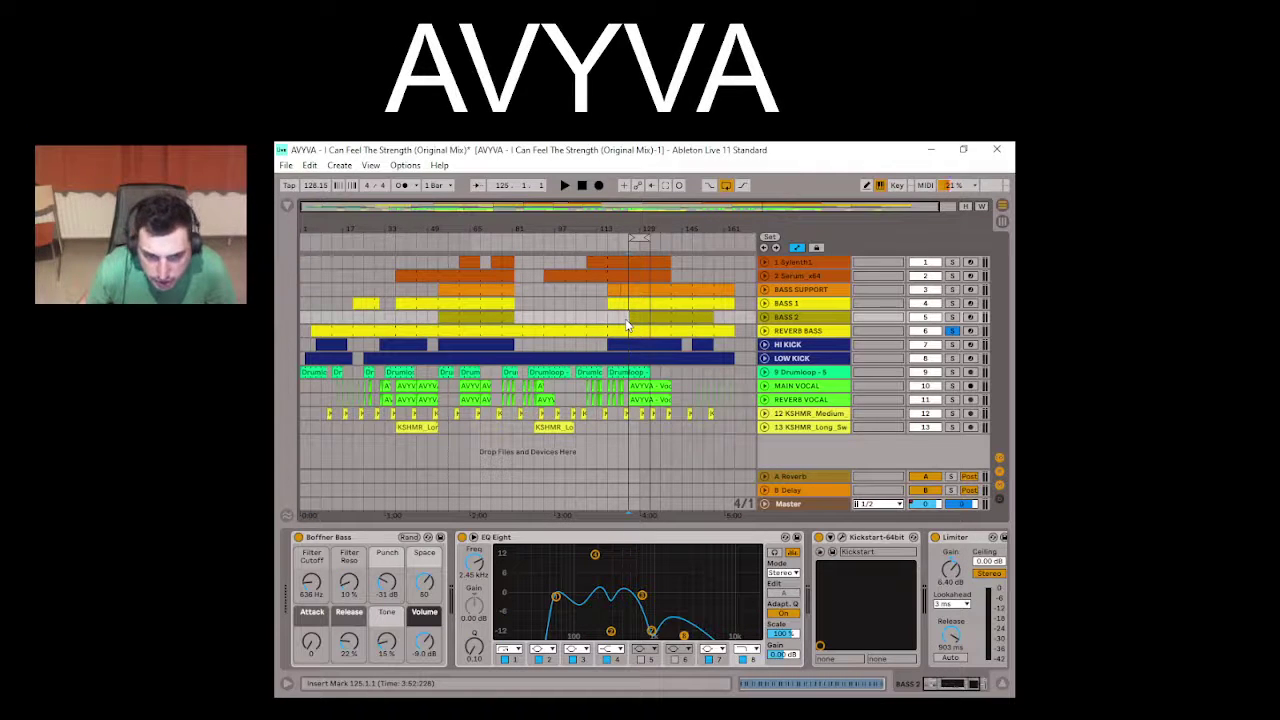
{"action": "key", "text": "space"}
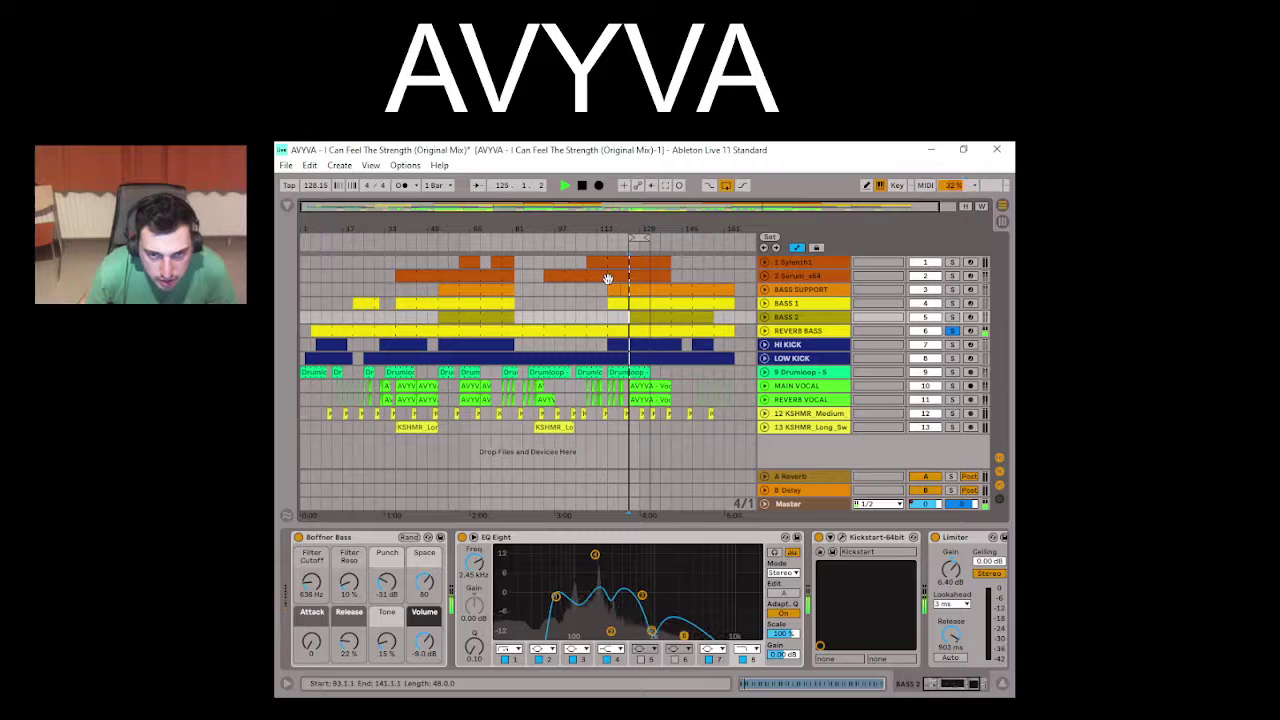
{"action": "left_click", "coordinate": [642, 332]}
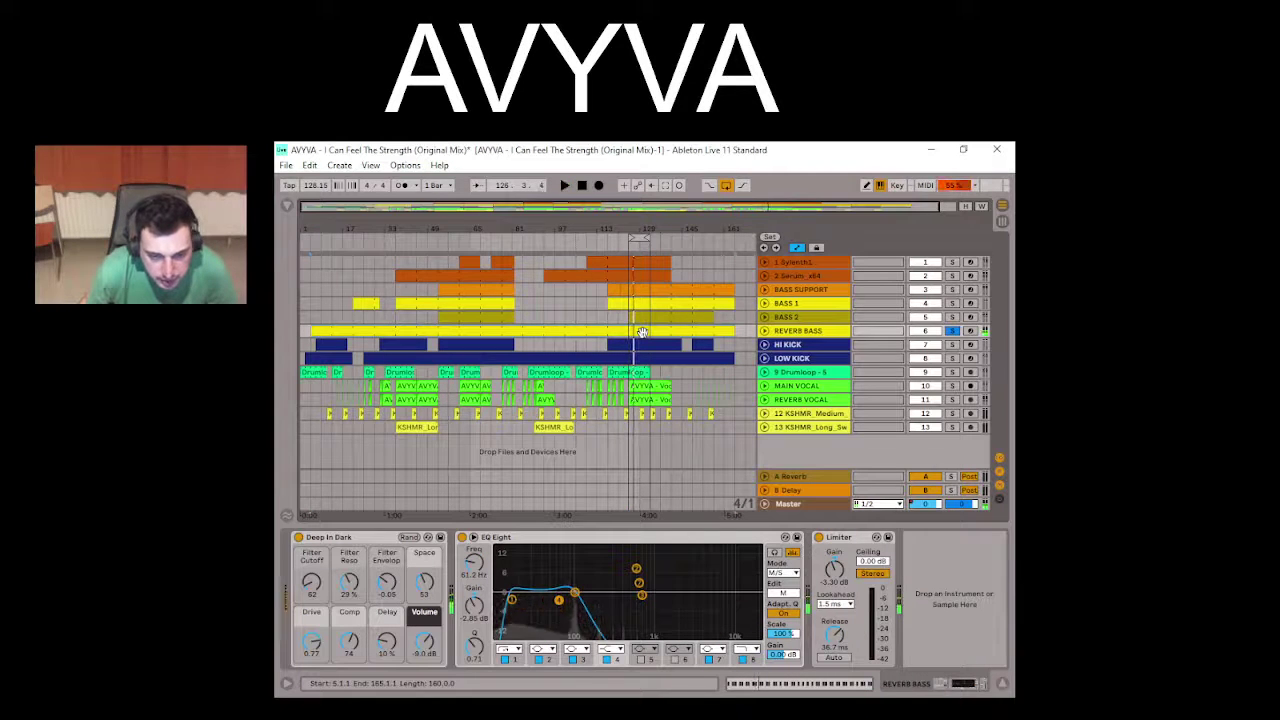
{"action": "key", "text": "space"}
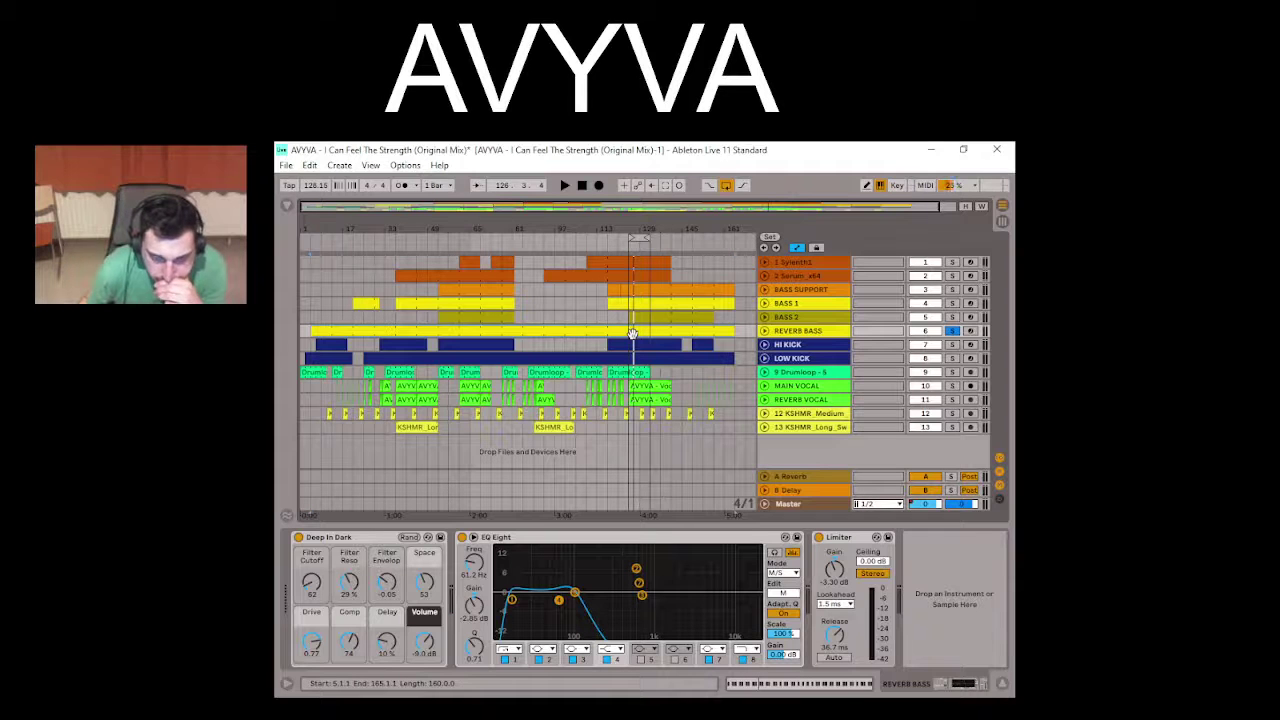
Step: Check the M edit setting of REVERB BASS's EQ Eight and try Deep In Dark's Space control while playing from bar 5
{"action": "left_click", "coordinate": [788, 595]}
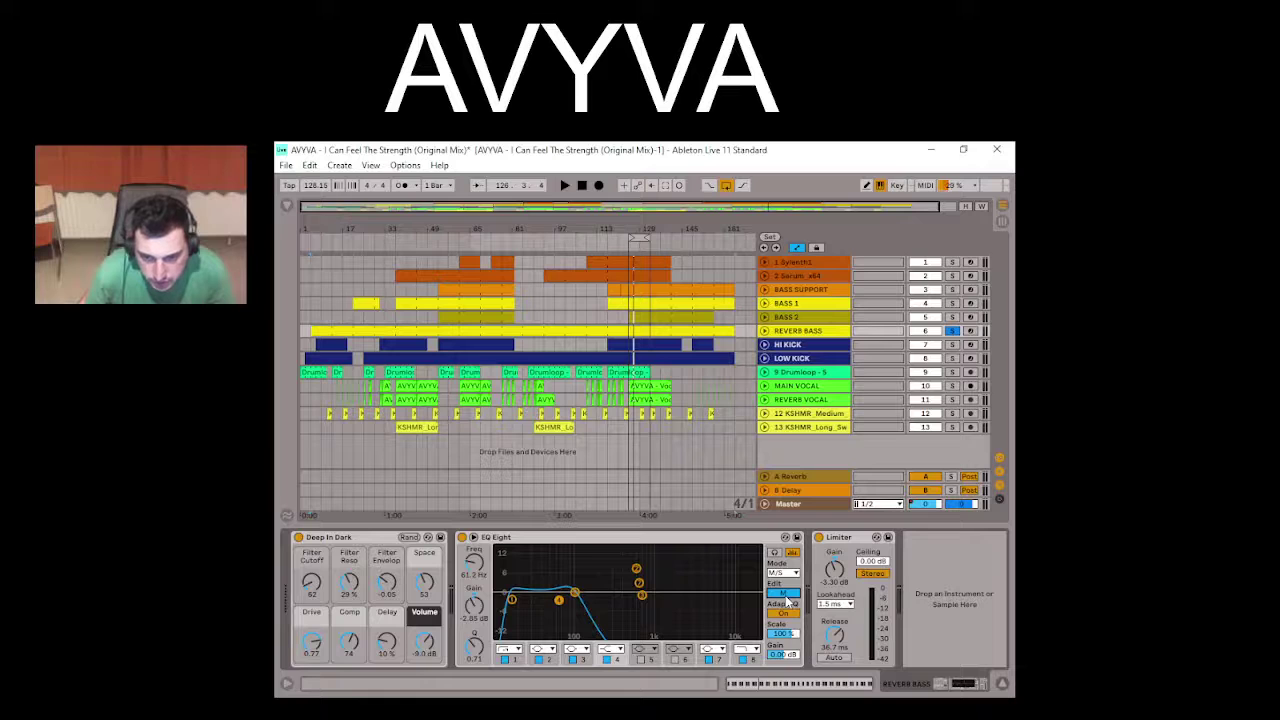
{"action": "key", "text": "space"}
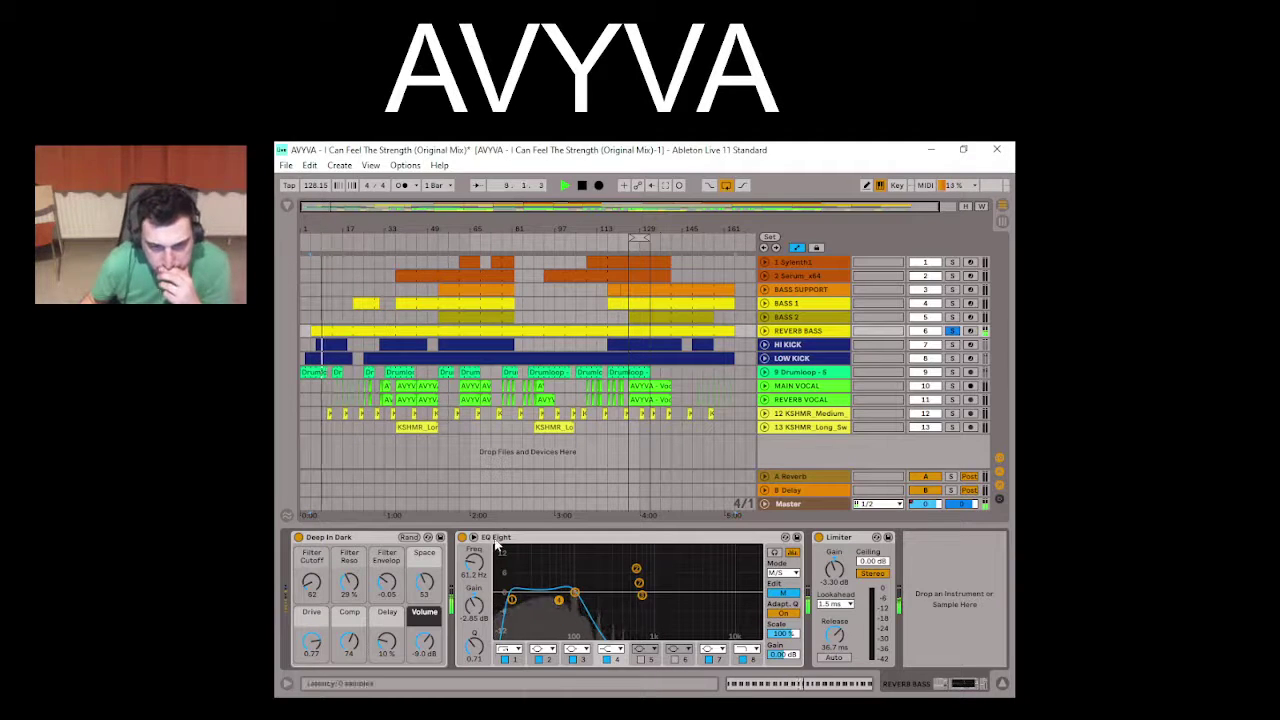
{"action": "right_click", "coordinate": [423, 580]}
{"action": "key", "text": "Escape"}
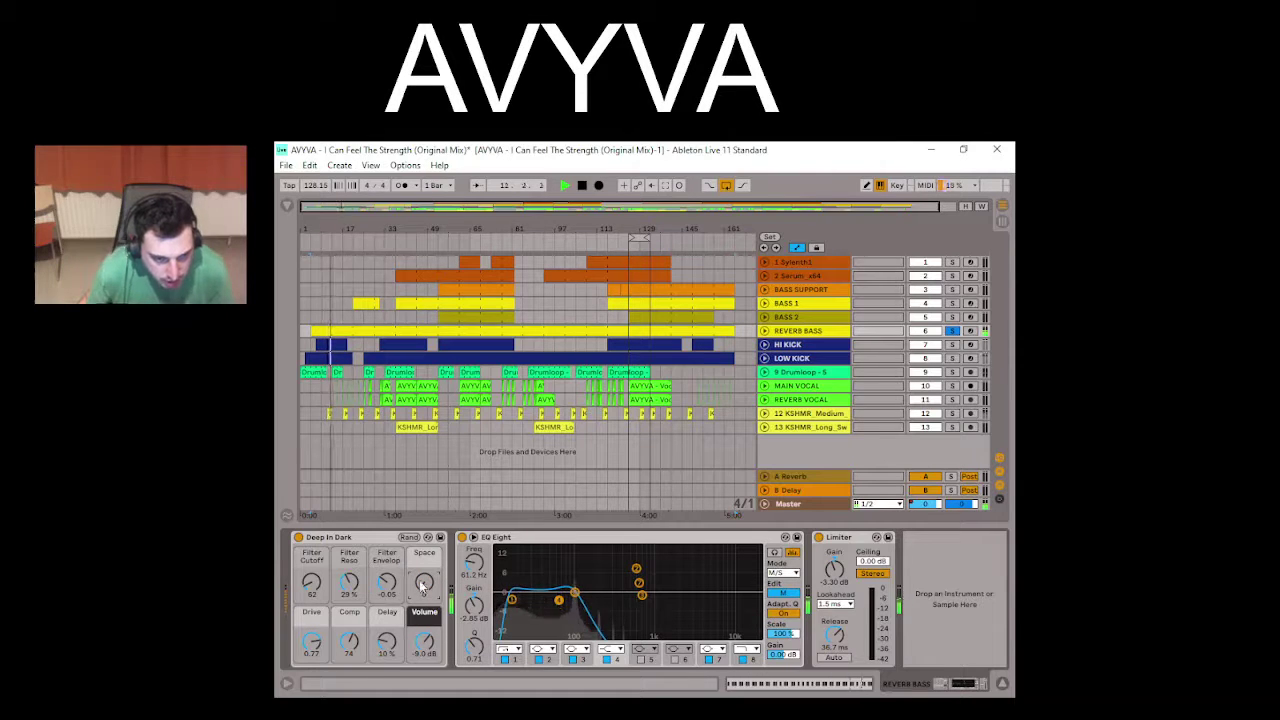
{"action": "key", "text": "space"}
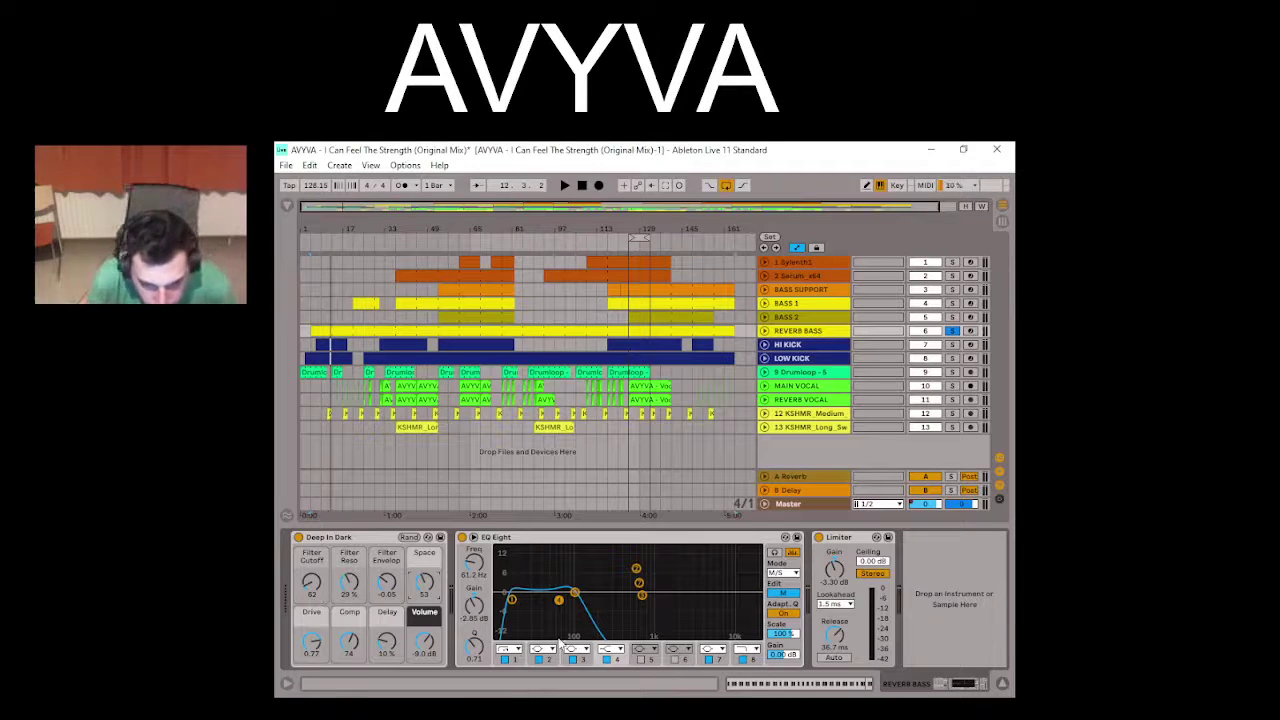
Step: Play REVERB BASS from bar 5 with EQ Eight bypassed and again with it re-enabled to compare the sound
{"action": "left_click", "coordinate": [462, 538]}
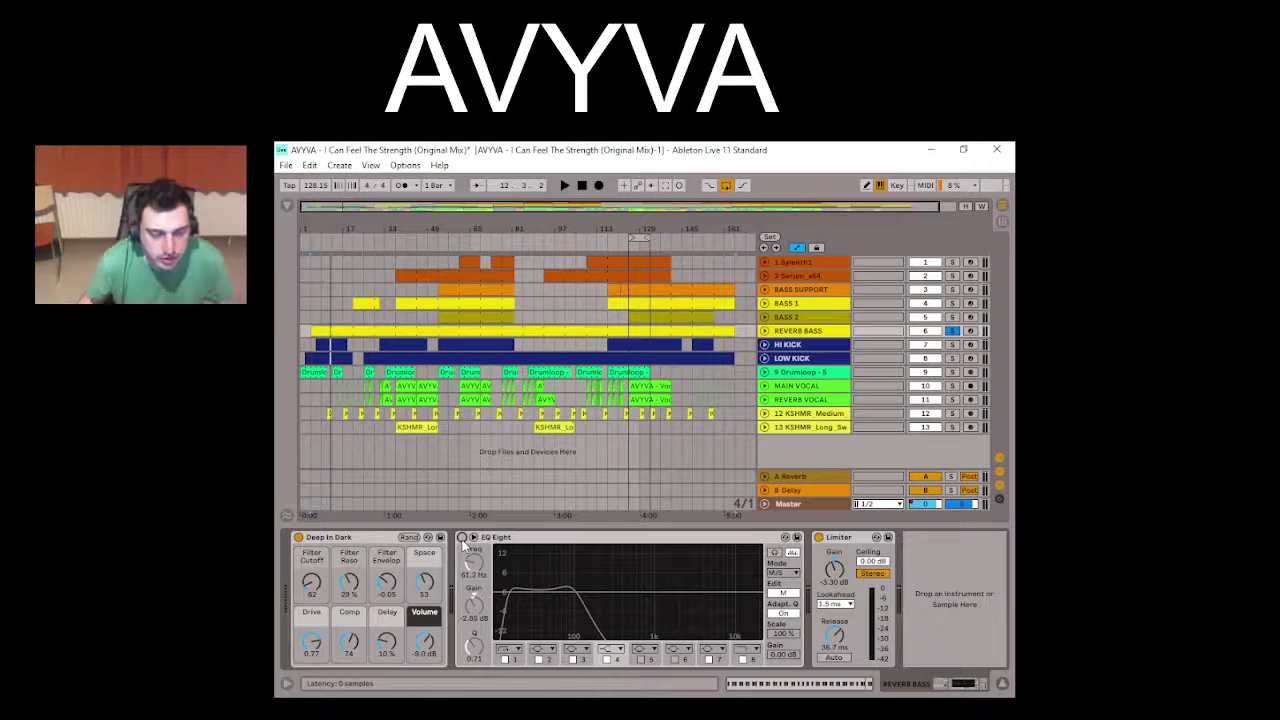
{"action": "key", "text": "space"}
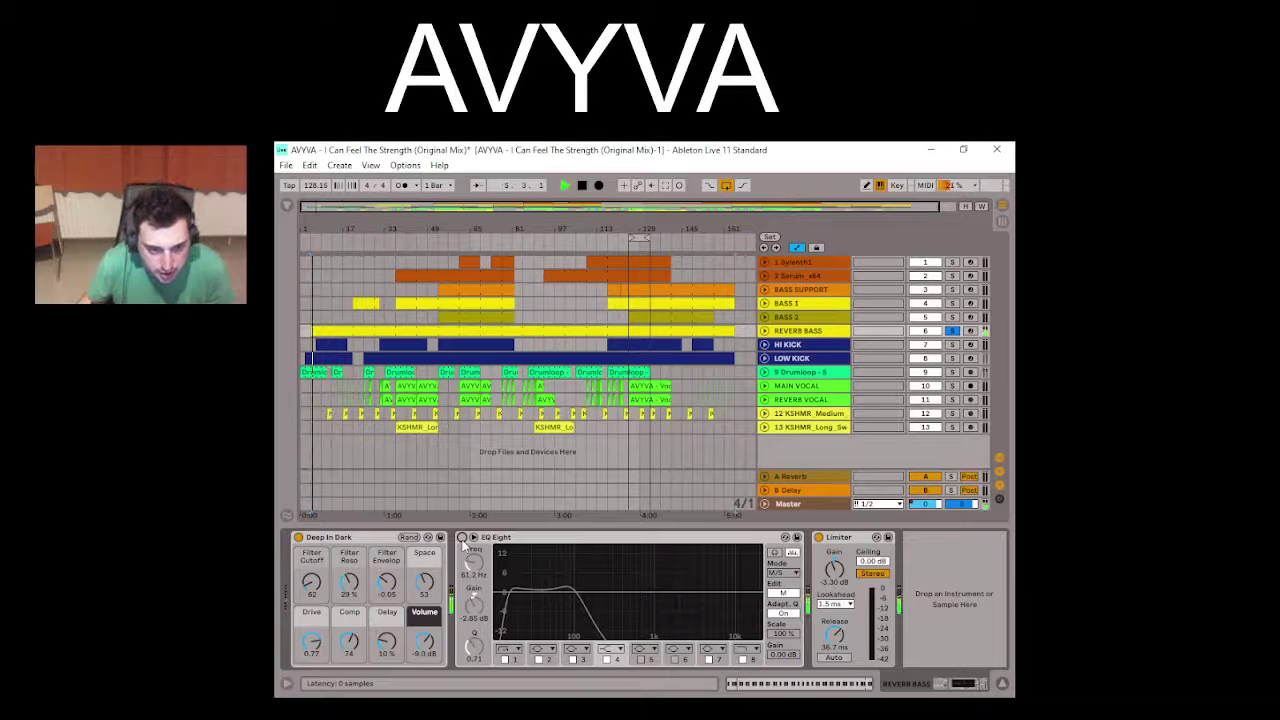
{"action": "key", "text": "space"}
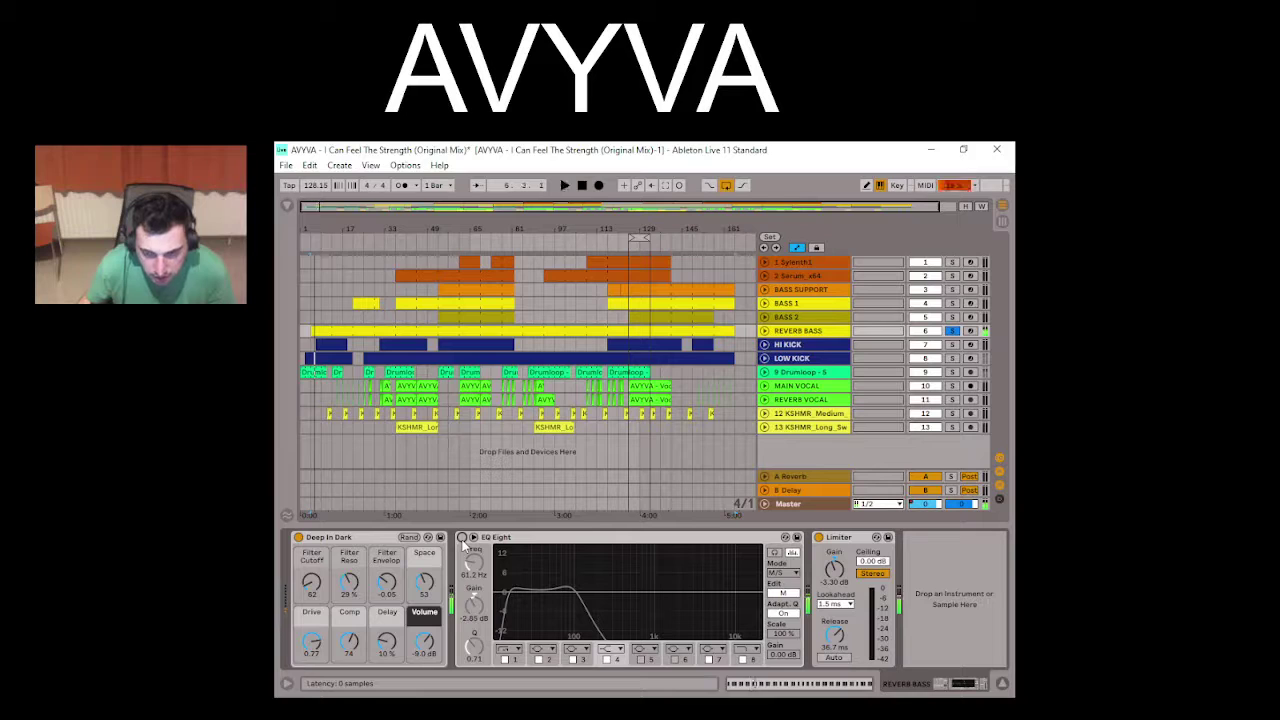
{"action": "left_click", "coordinate": [462, 538]}
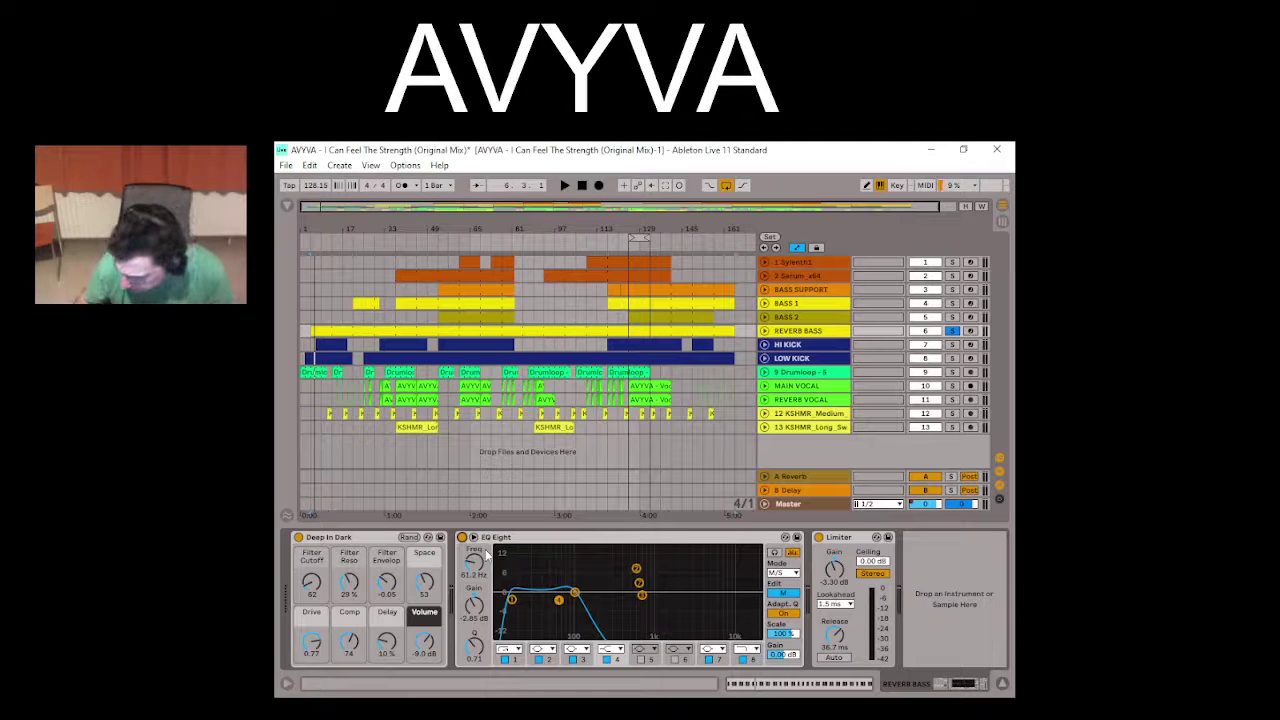
{"action": "key", "text": "space"}
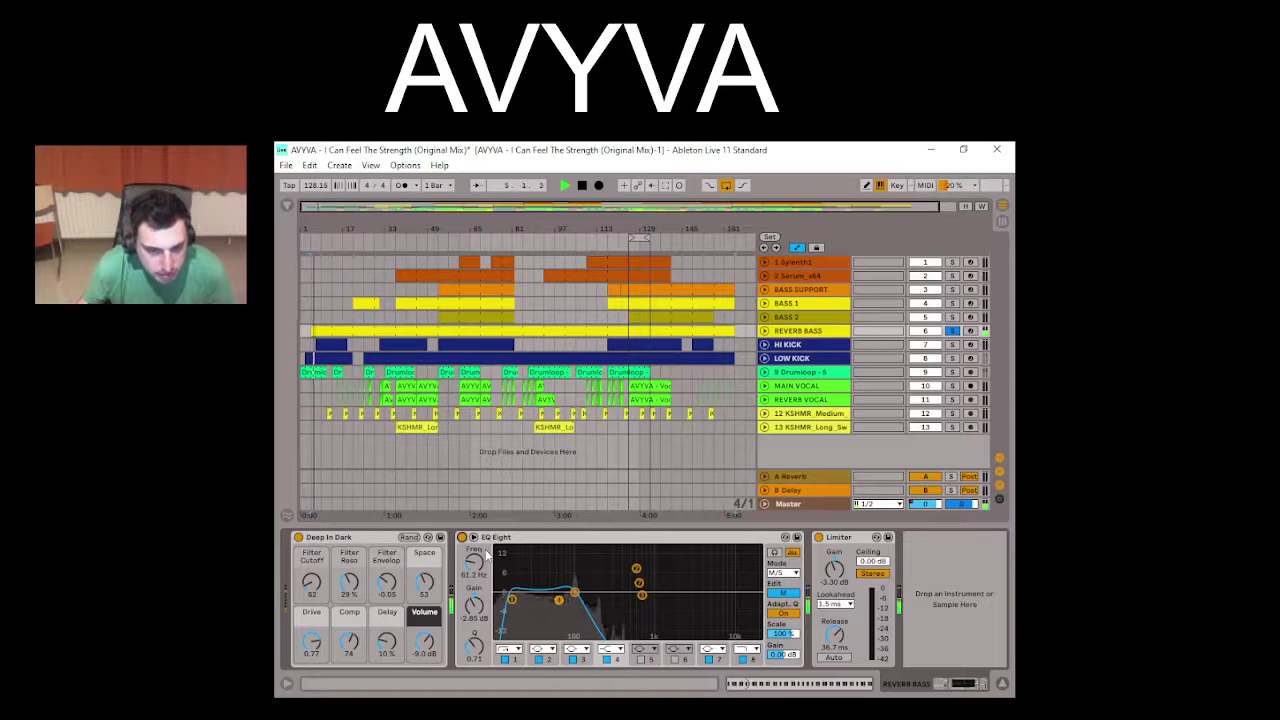
{"action": "key", "text": "space"}
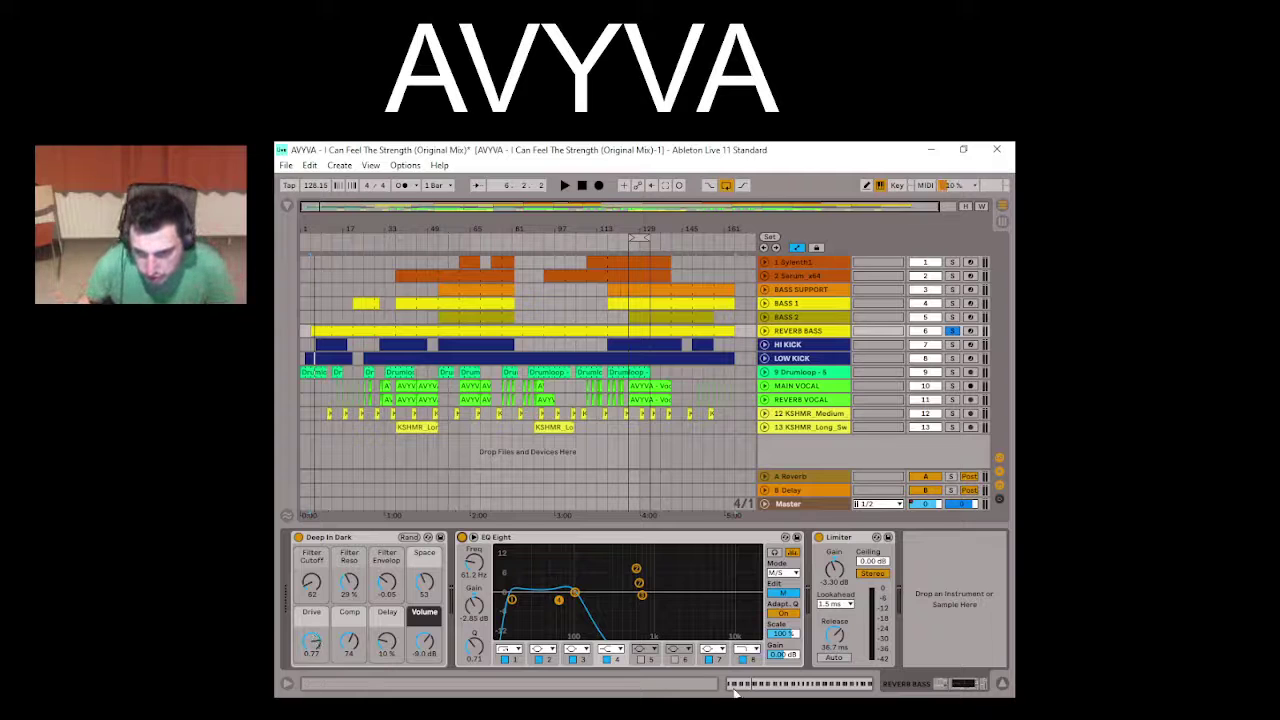
Step: Show the REVERB BASS clip's MIDI notes, select them and examine the G#1 pattern around bars 5 to 8 up close
{"action": "key", "text": "shift+Tab"}
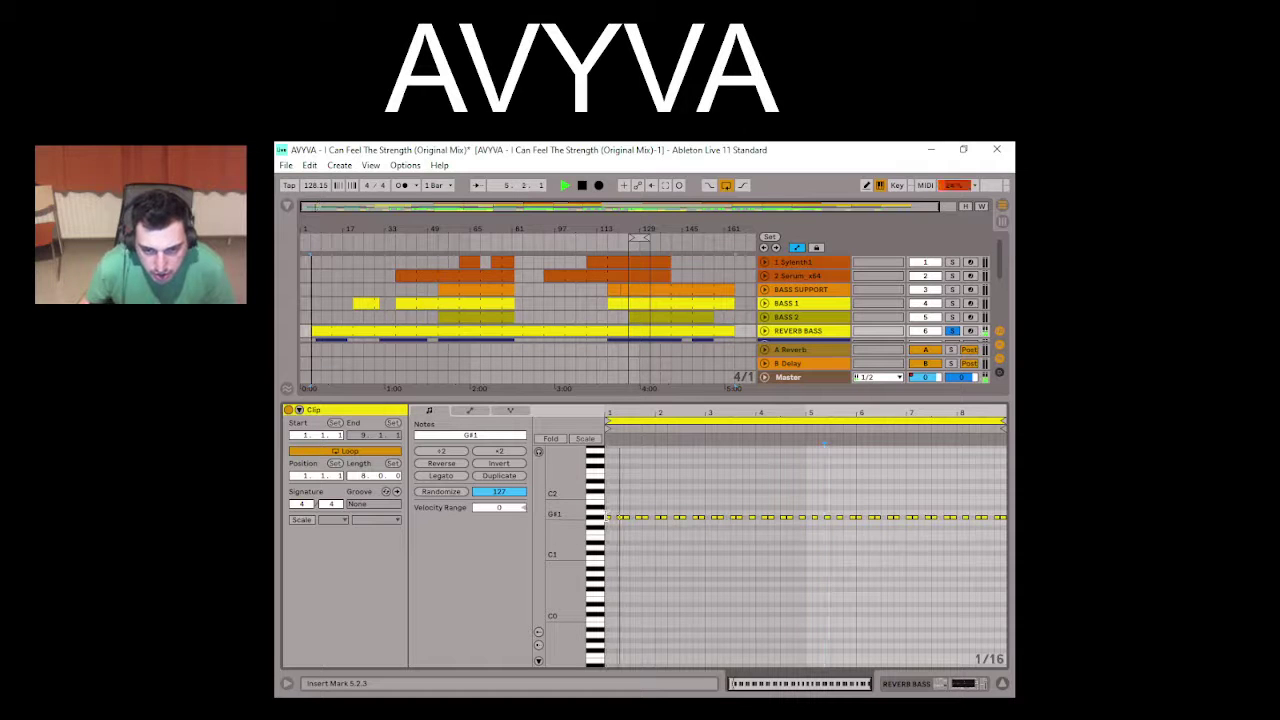
{"action": "left_click", "coordinate": [777, 603]}
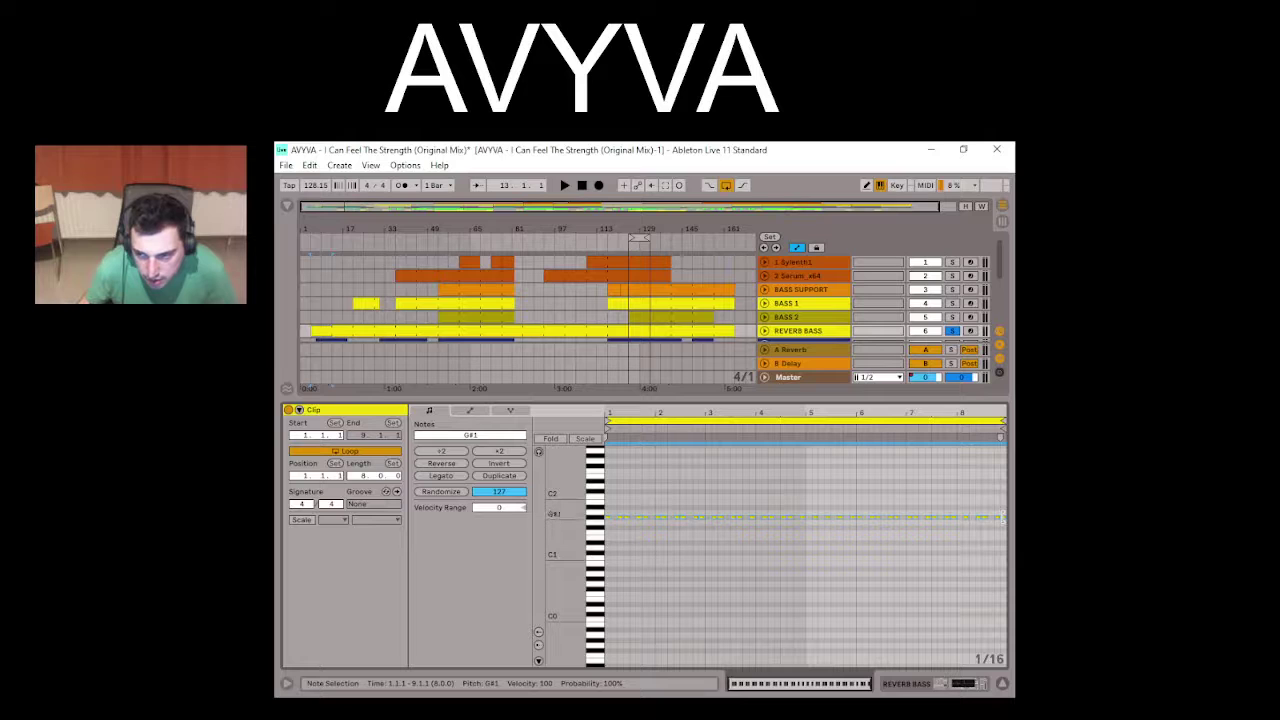
{"action": "left_click_drag", "start_coordinate": [914, 416], "coordinate": [914, 422]}
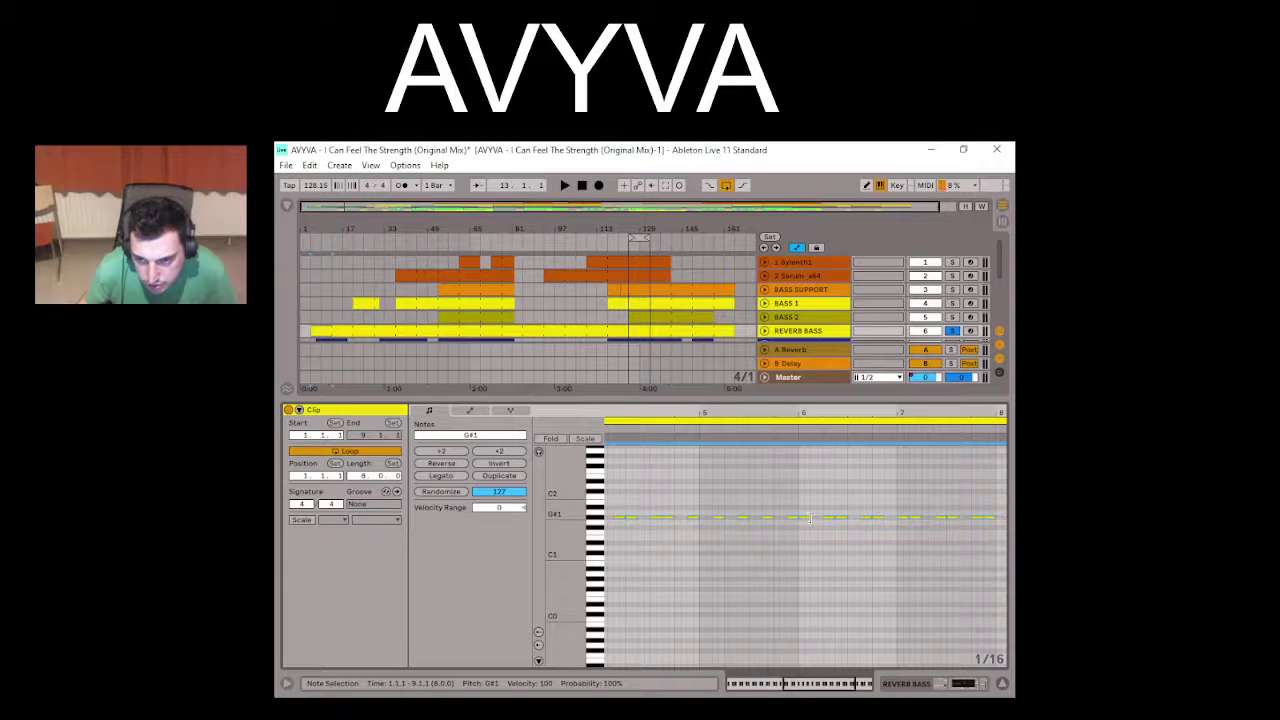
Step: Play REVERB BASS from bar 5 with shortened G#1 notes, restore their length, play again to compare, and show its devices
{"action": "key", "text": "space"}
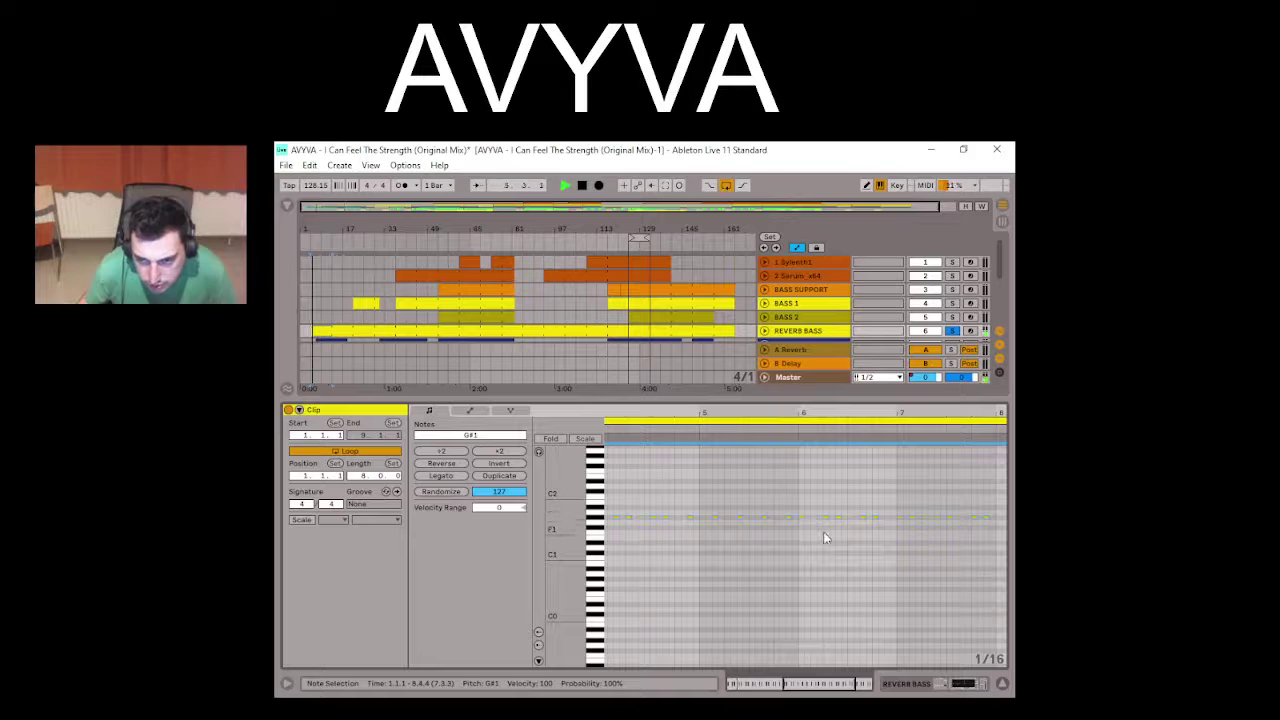
{"action": "key", "text": "space"}
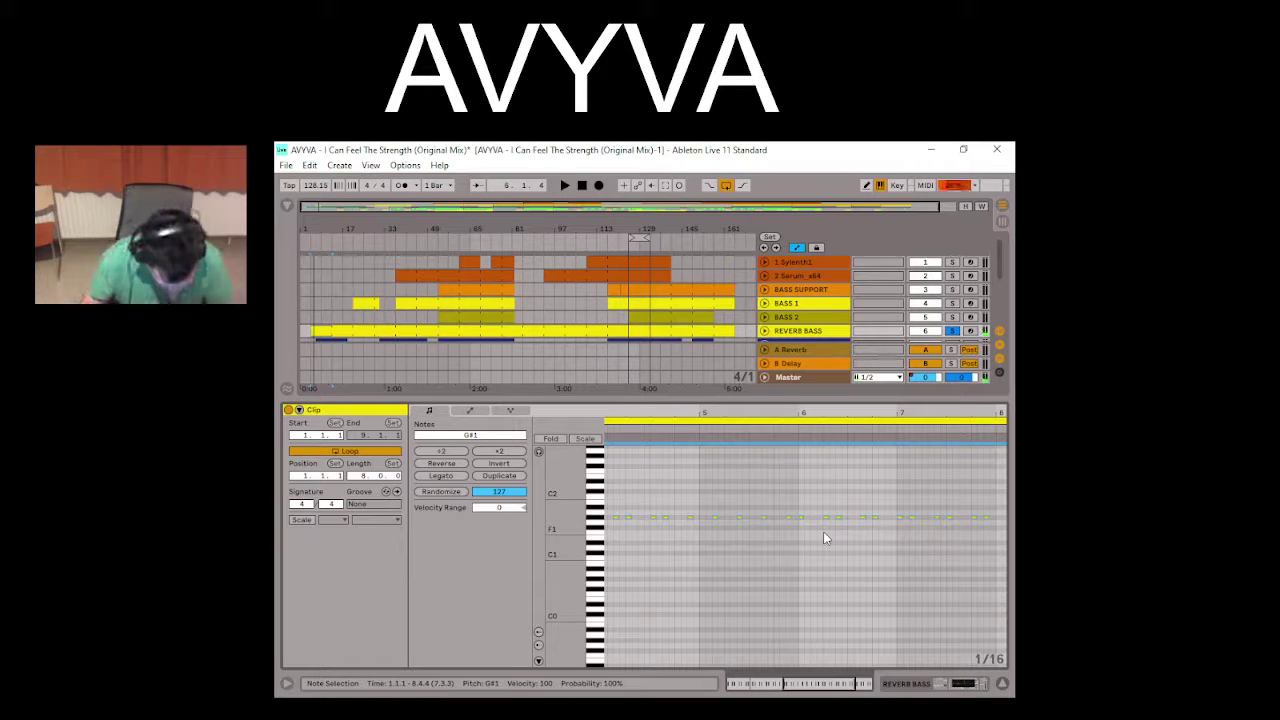
{"action": "key", "text": "shift+Right"}
{"action": "key", "text": "space"}
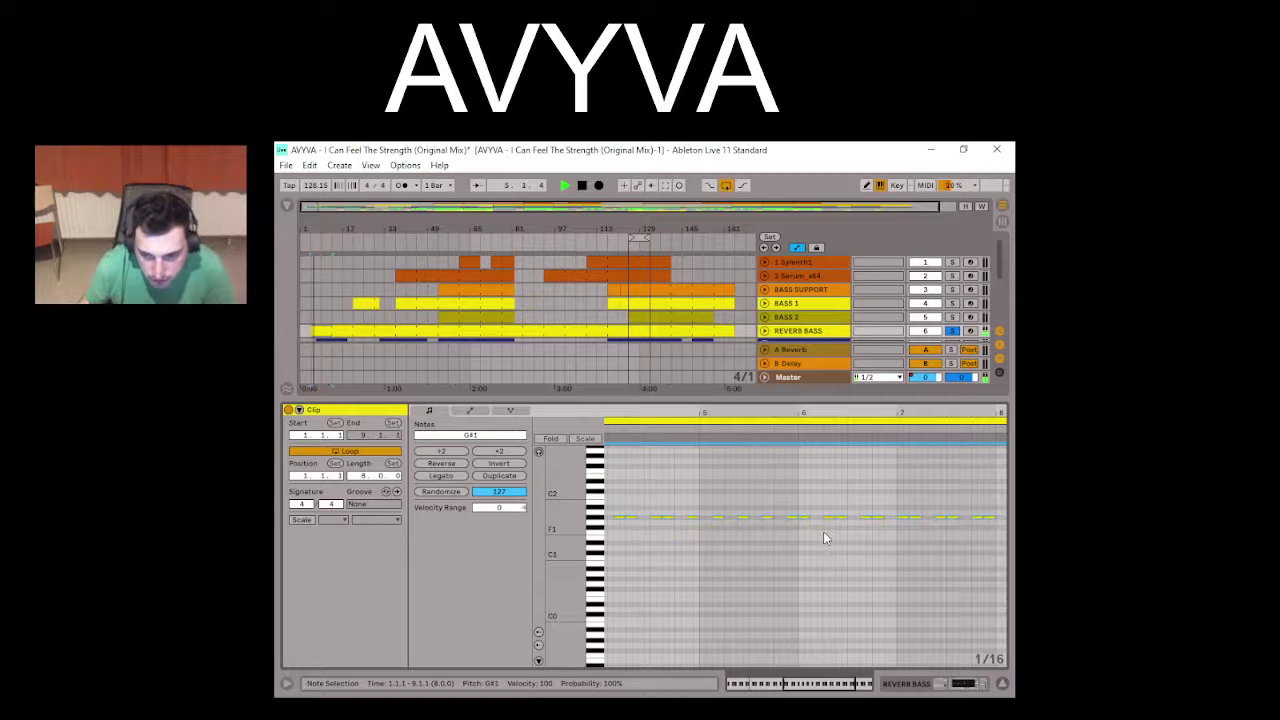
{"action": "left_click", "coordinate": [952, 684]}
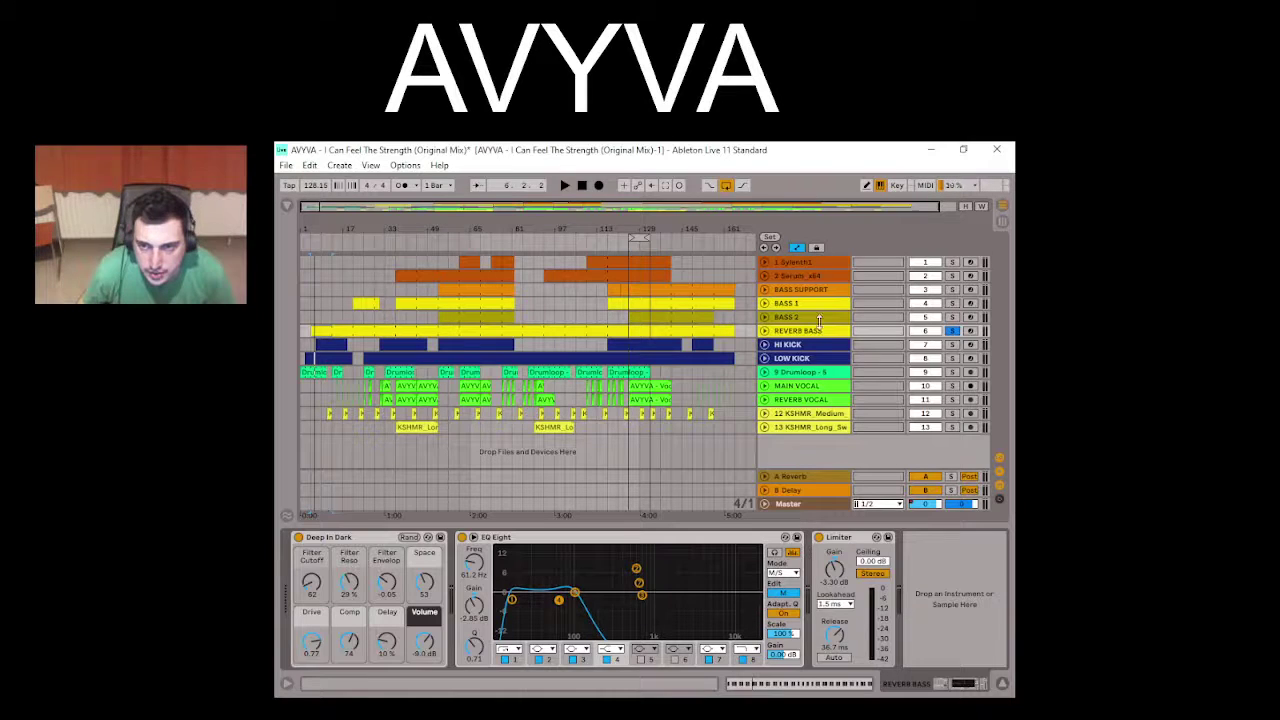
Step: Solo BASS SUPPORT, play from bar 125 and show its Serum, EQ Eight, Kickstart and Limiter devices
{"action": "left_click", "coordinate": [952, 290]}
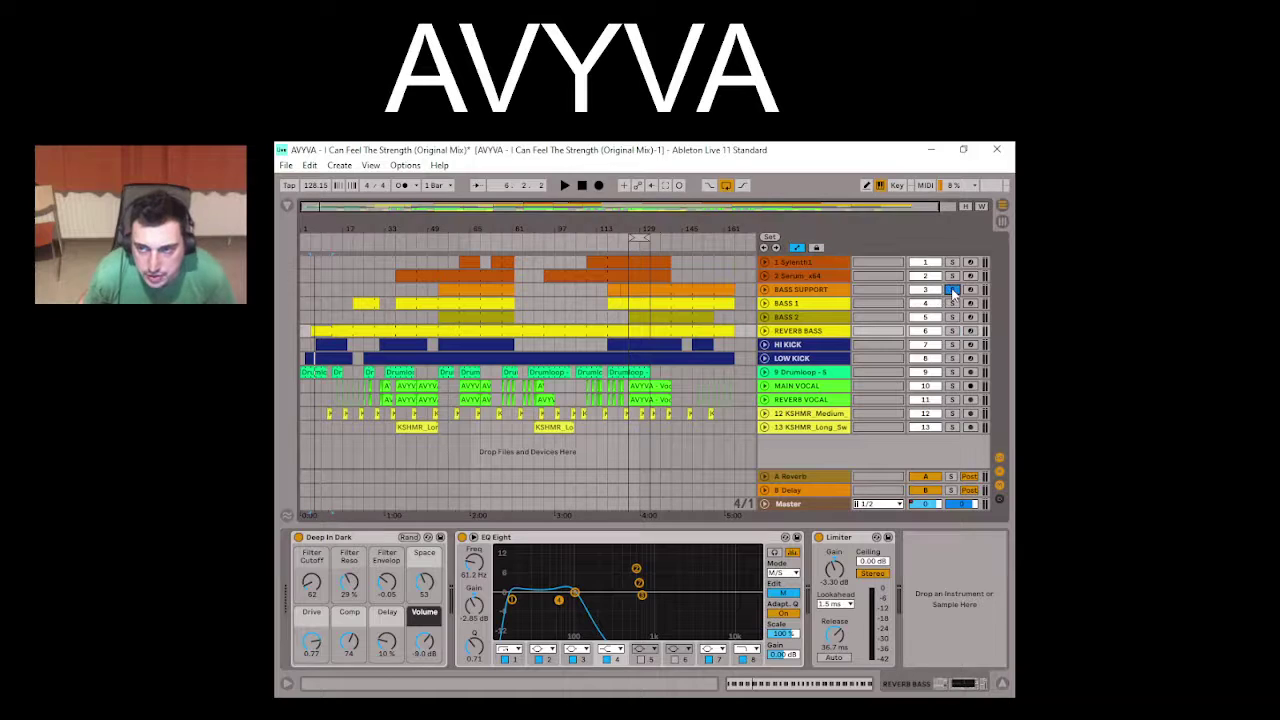
{"action": "left_click", "coordinate": [629, 318]}
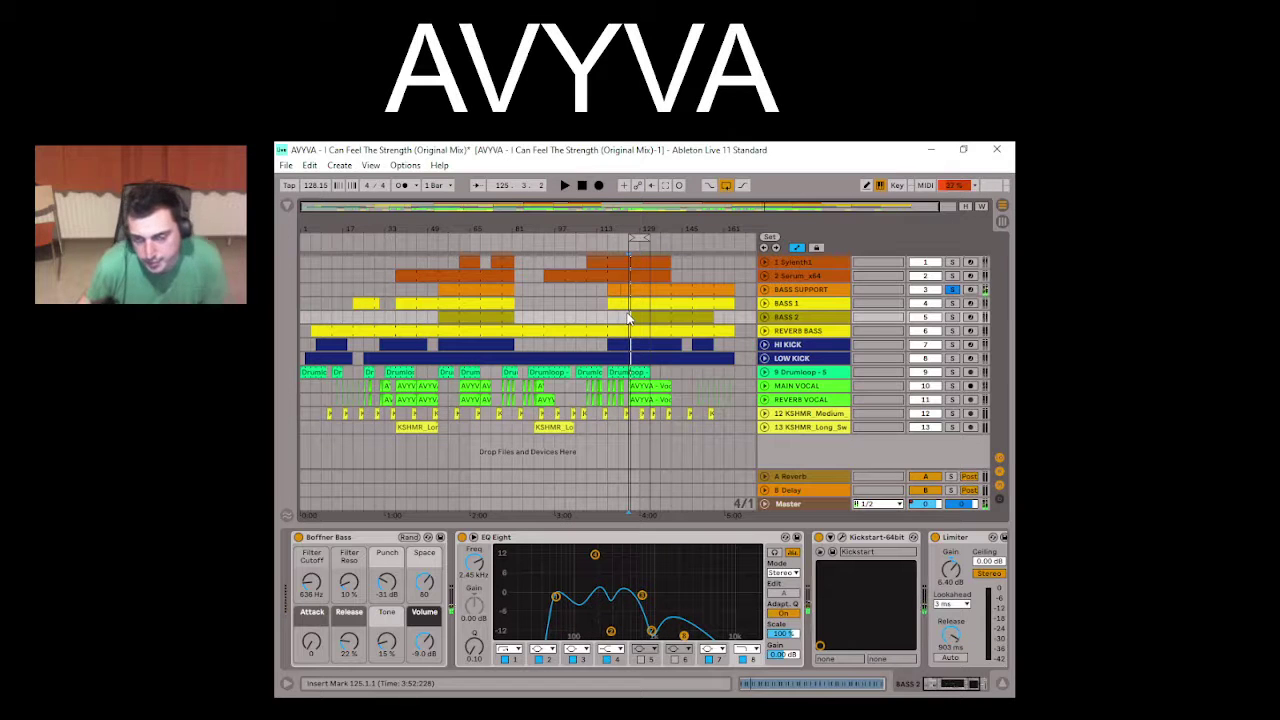
{"action": "left_click", "coordinate": [637, 287]}
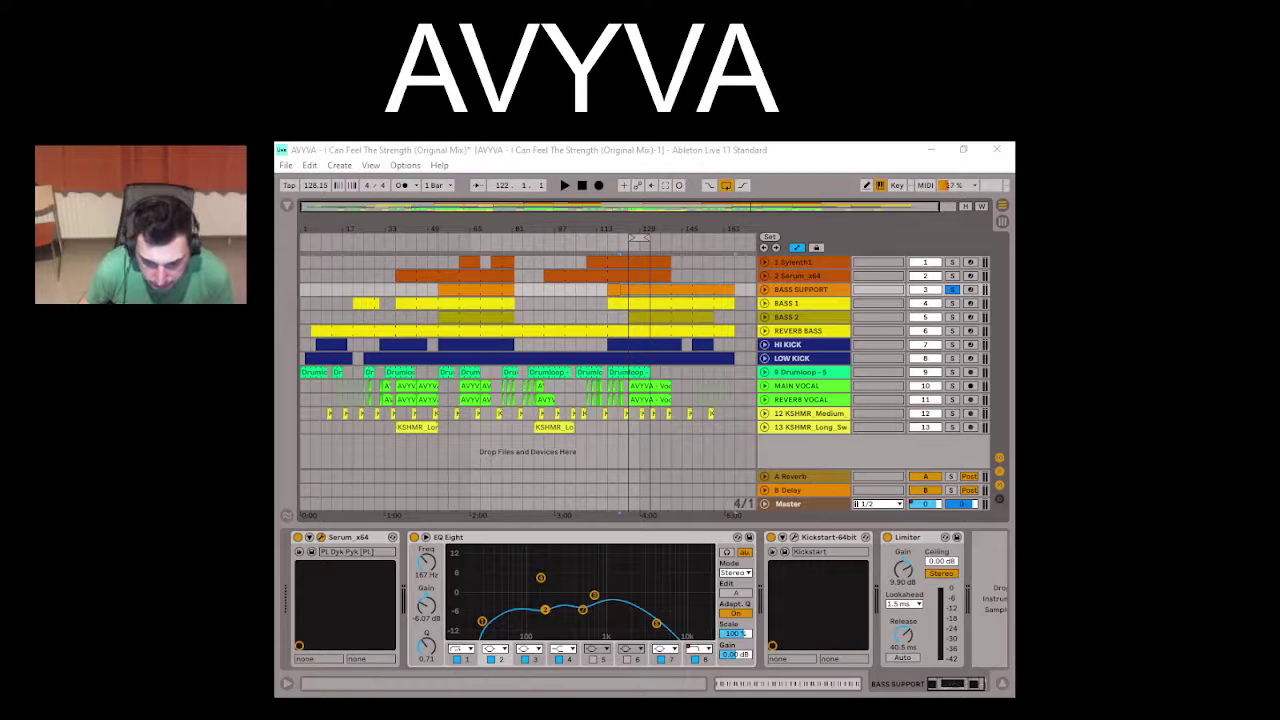
{"action": "left_click_drag", "start_coordinate": [790, 695], "coordinate": [766, 662]}
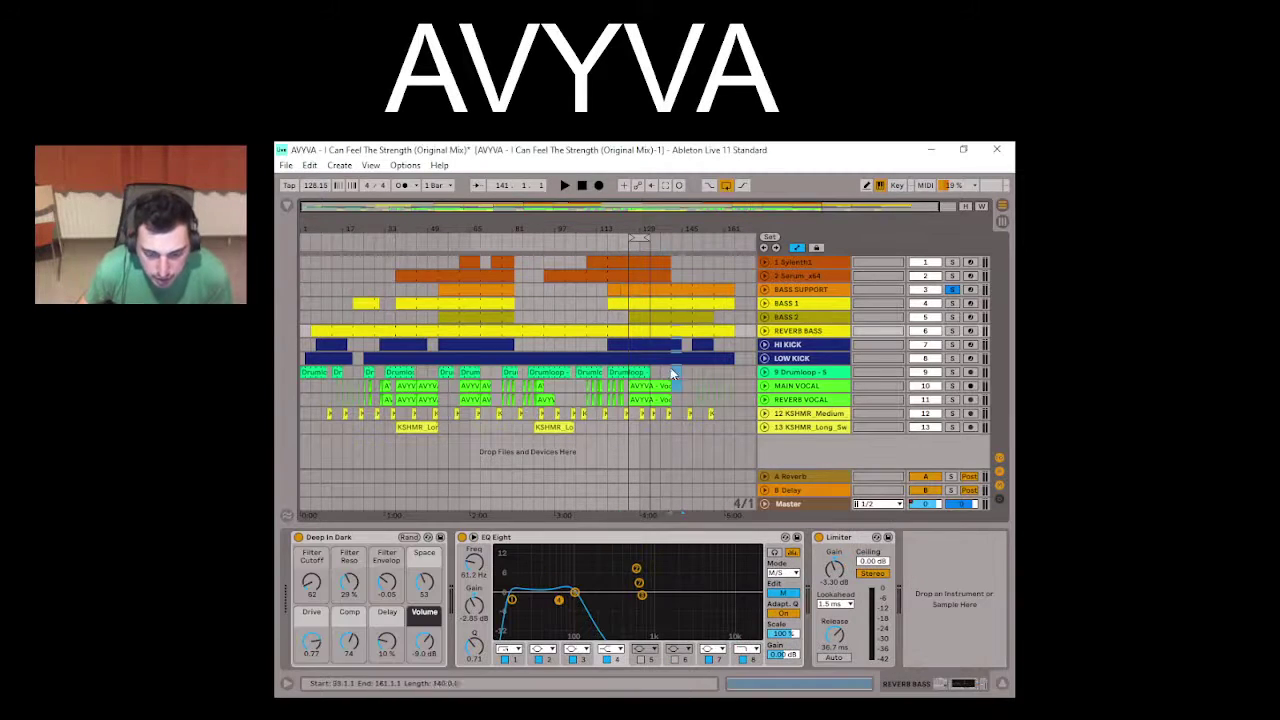
{"action": "left_click", "coordinate": [652, 289]}
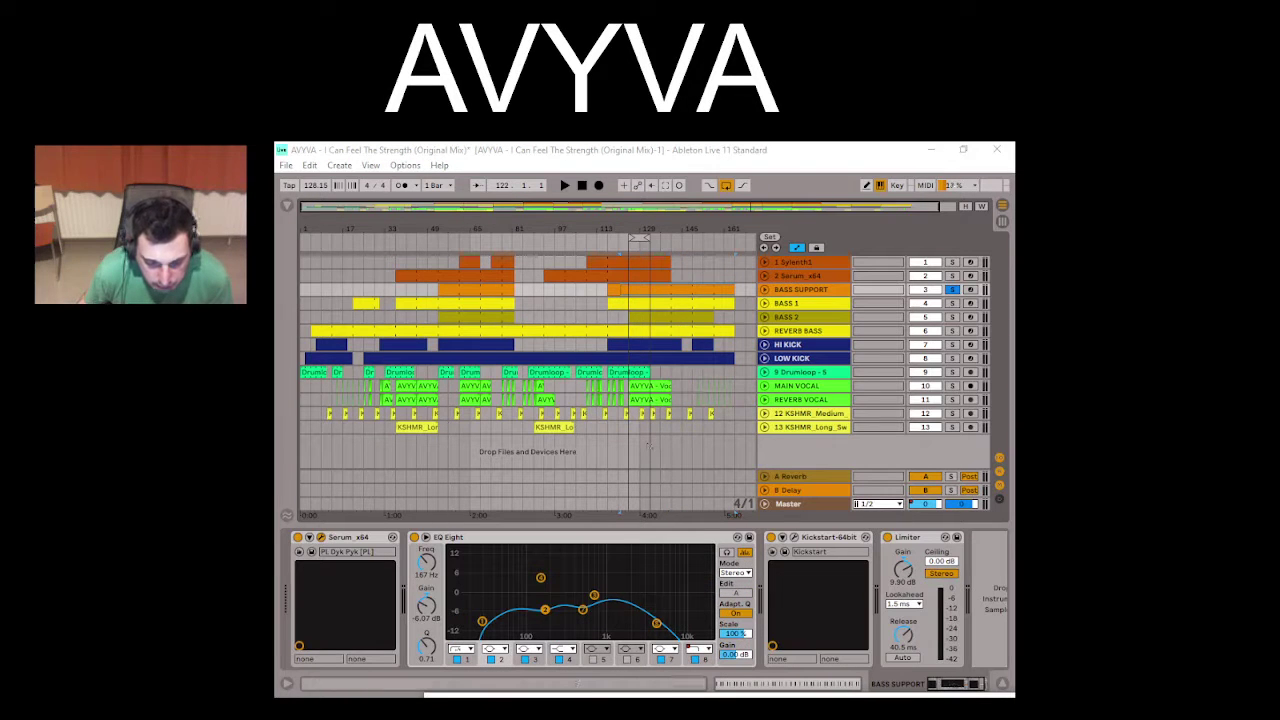
{"action": "left_click_drag", "start_coordinate": [586, 320], "coordinate": [556, 256]}
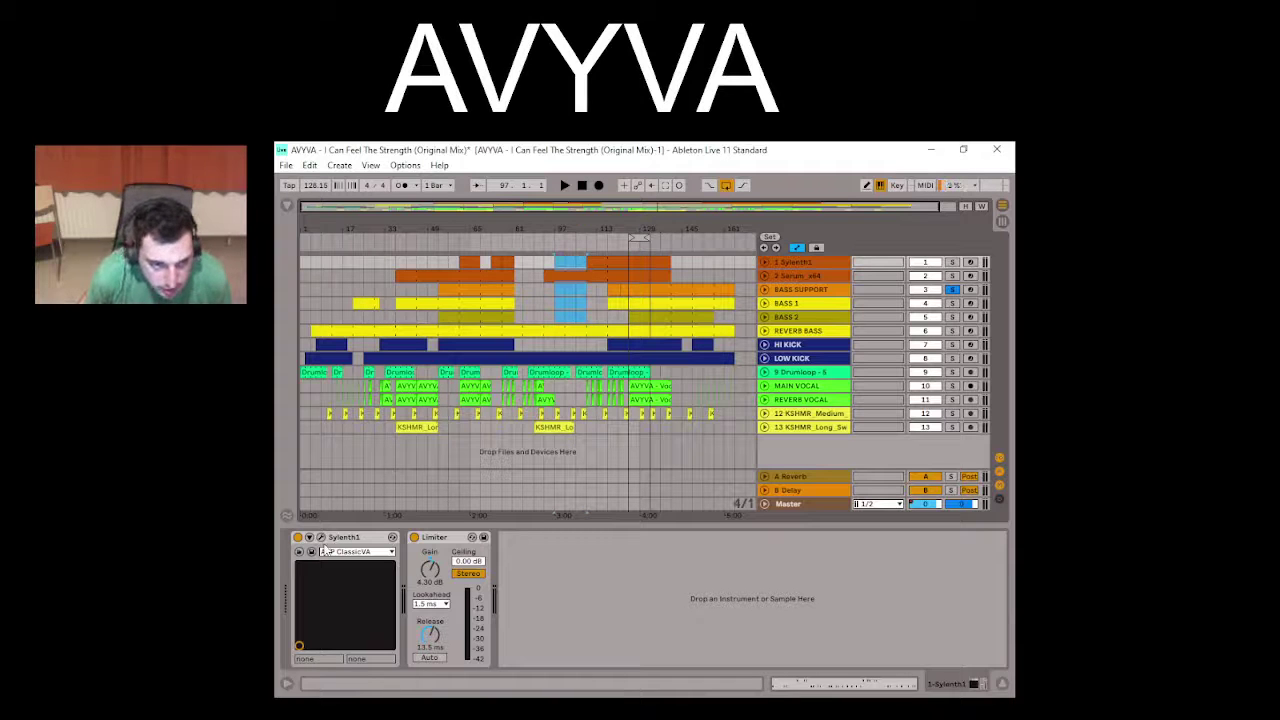
{"action": "left_click", "coordinate": [632, 289]}
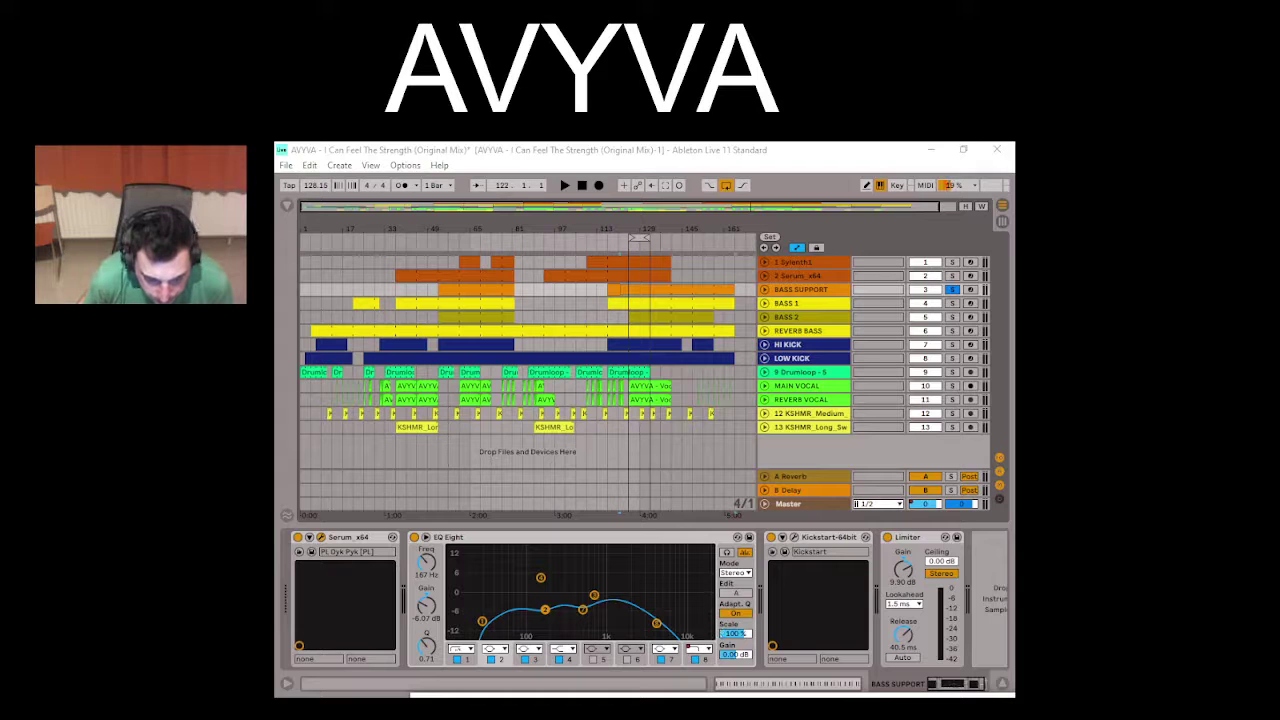
Step: Examine the PL Dyk Pyk preset in BASS SUPPORT's Serum, including its oscillator settings and its delay and reverb effects
{"action": "left_click", "coordinate": [311, 551]}
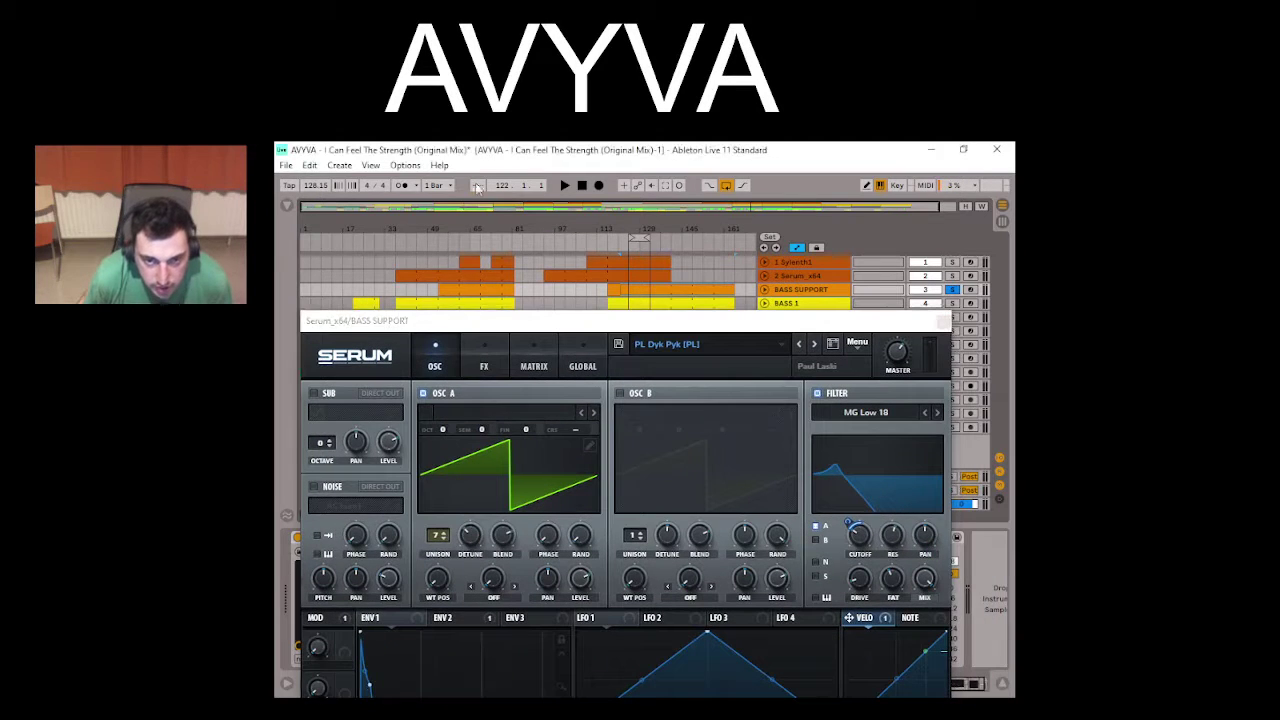
{"action": "left_click_drag", "start_coordinate": [545, 320], "coordinate": [573, 163]}
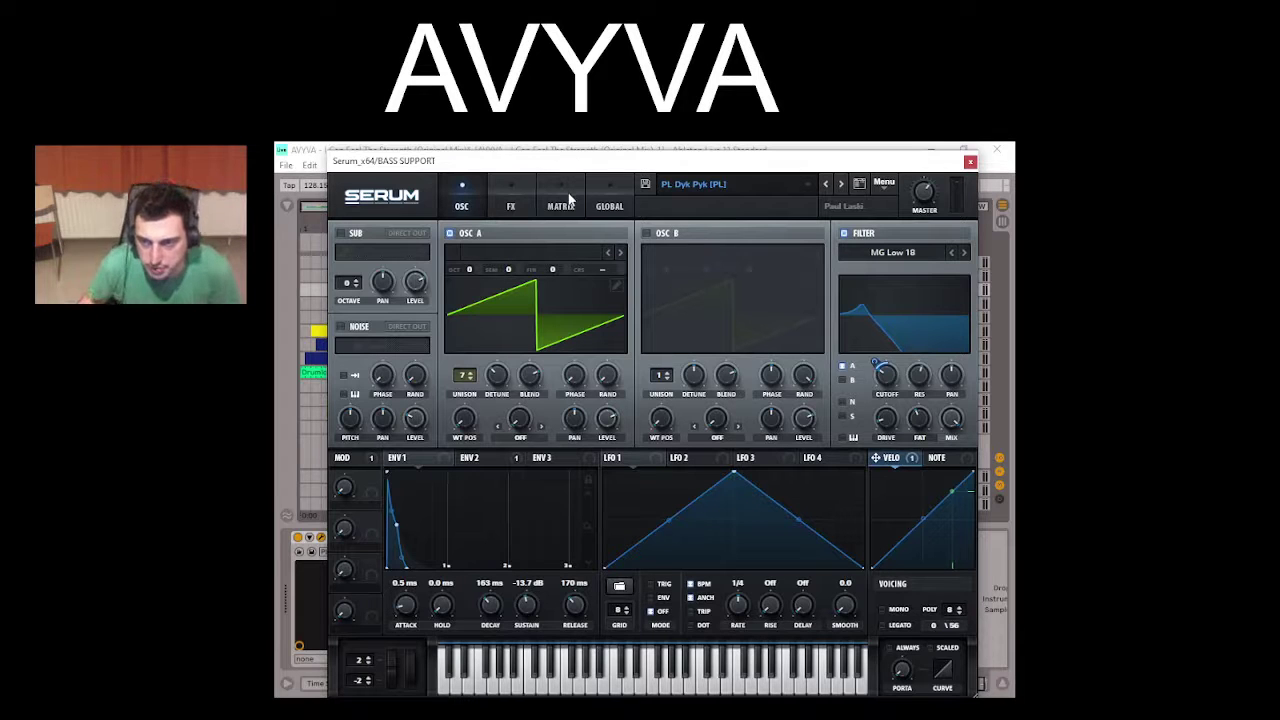
{"action": "left_click", "coordinate": [512, 205]}
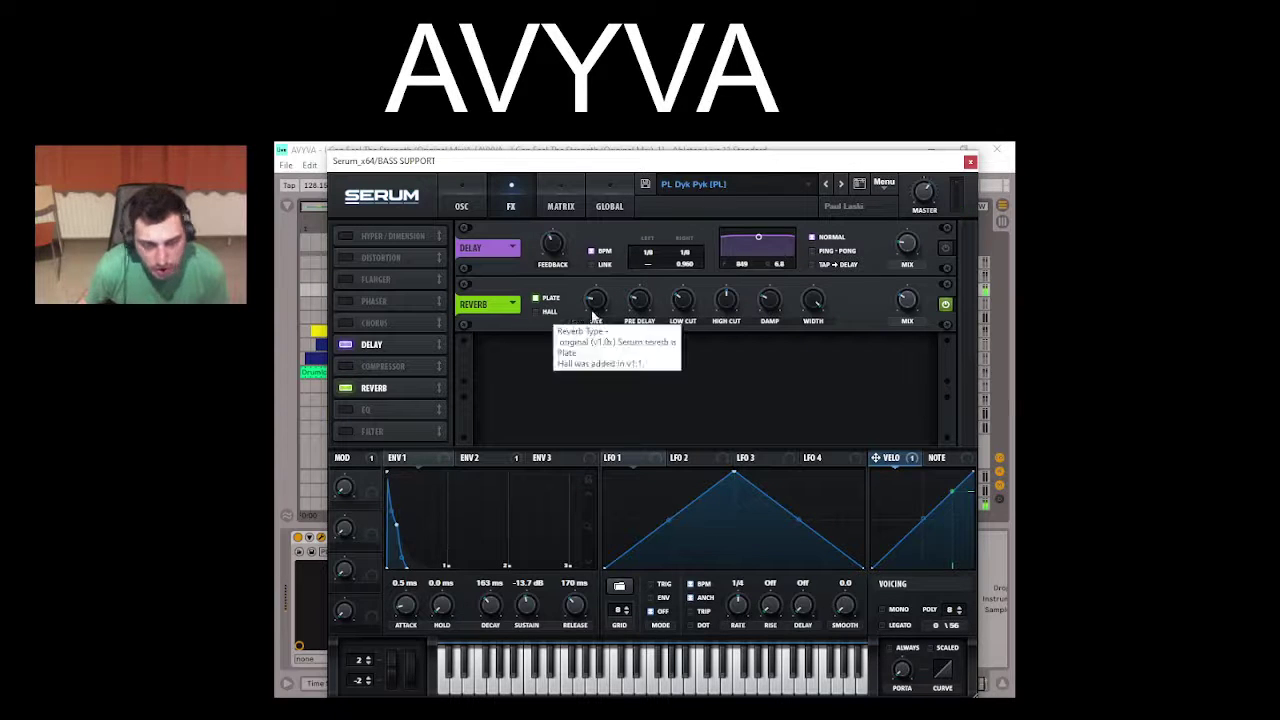
{"action": "left_click", "coordinate": [969, 162]}
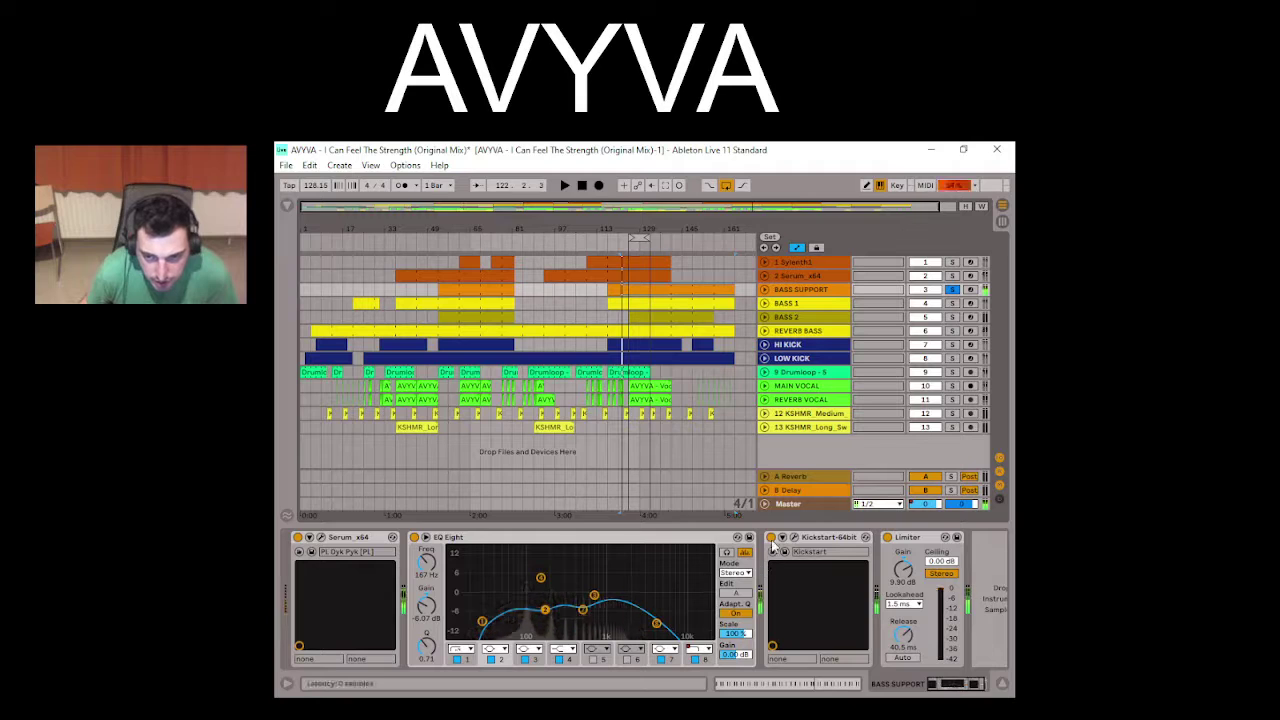
Step: Play BASS SUPPORT from bar 122 with Kickstart bypassed and again with it re-enabled to compare the sidechain effect
{"action": "key", "text": "space"}
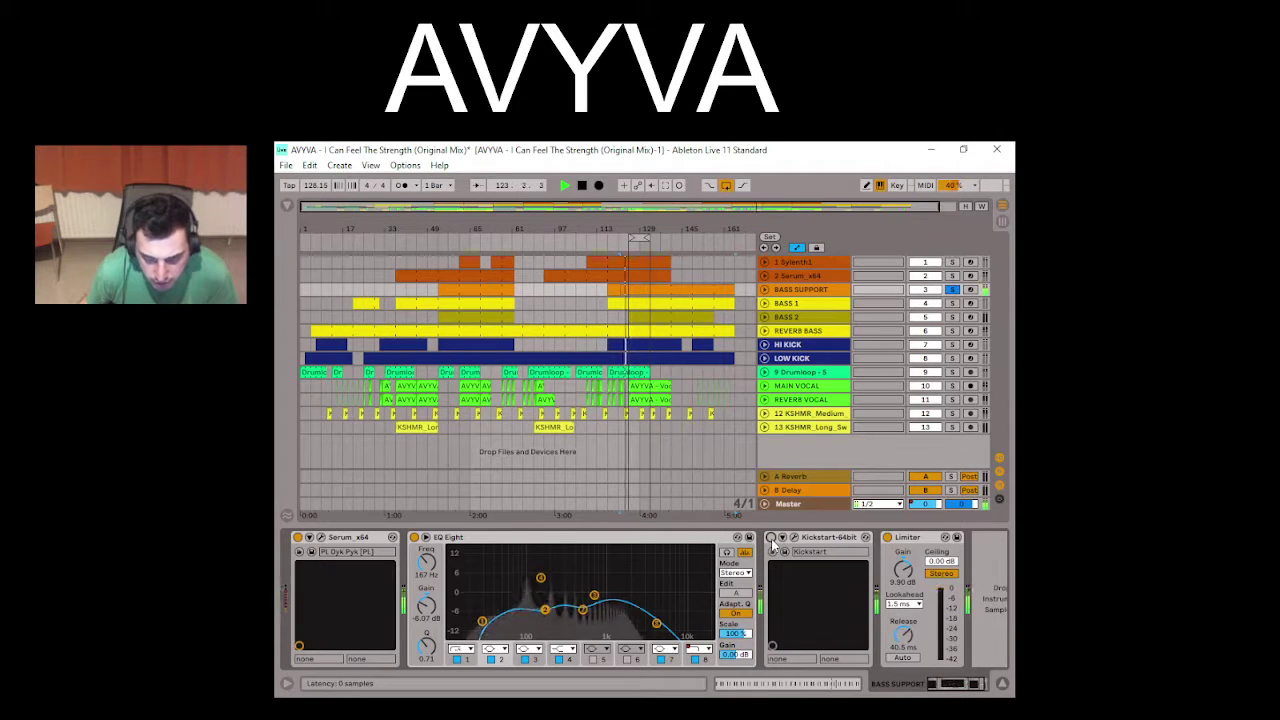
{"action": "left_click", "coordinate": [771, 538]}
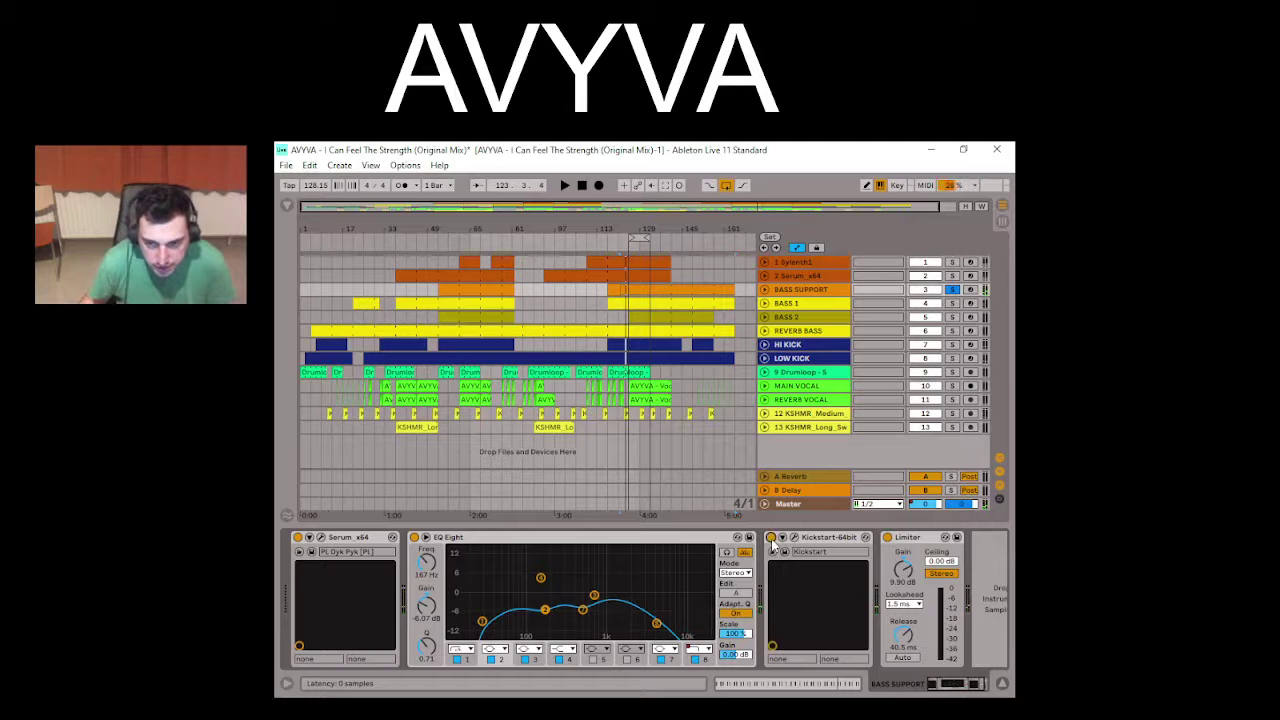
{"action": "key", "text": "space"}
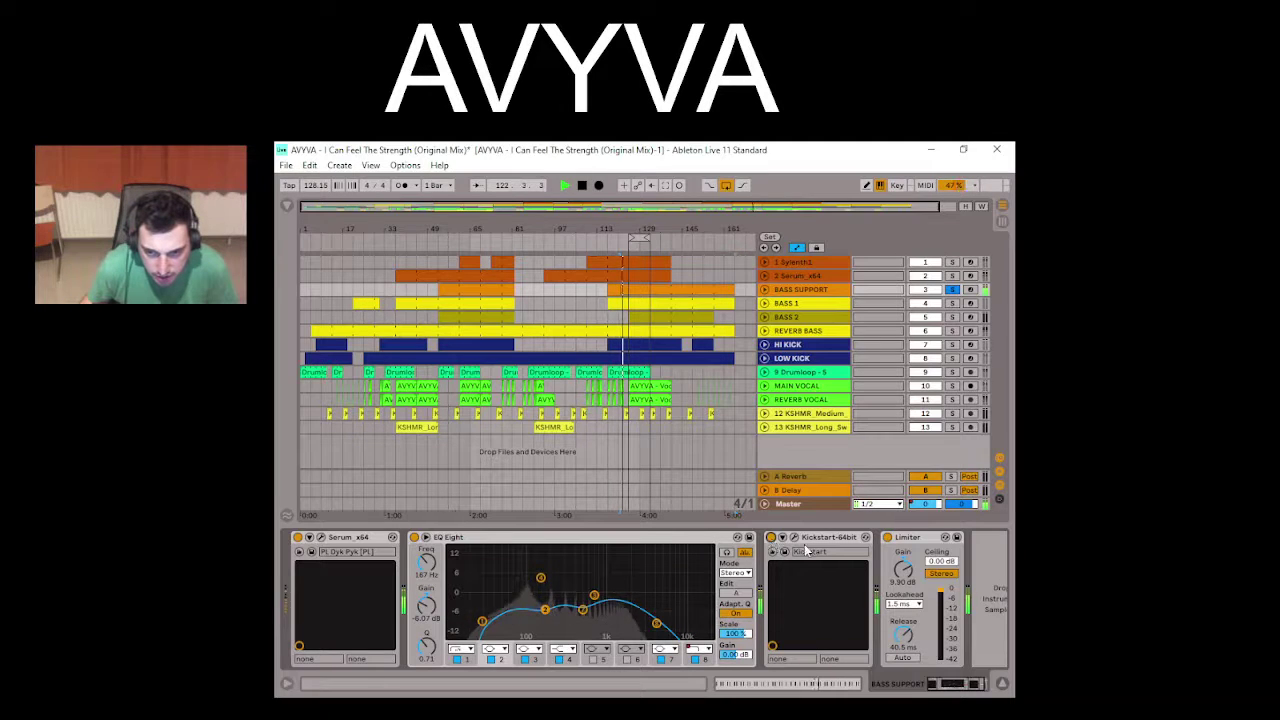
{"action": "left_click", "coordinate": [771, 538]}
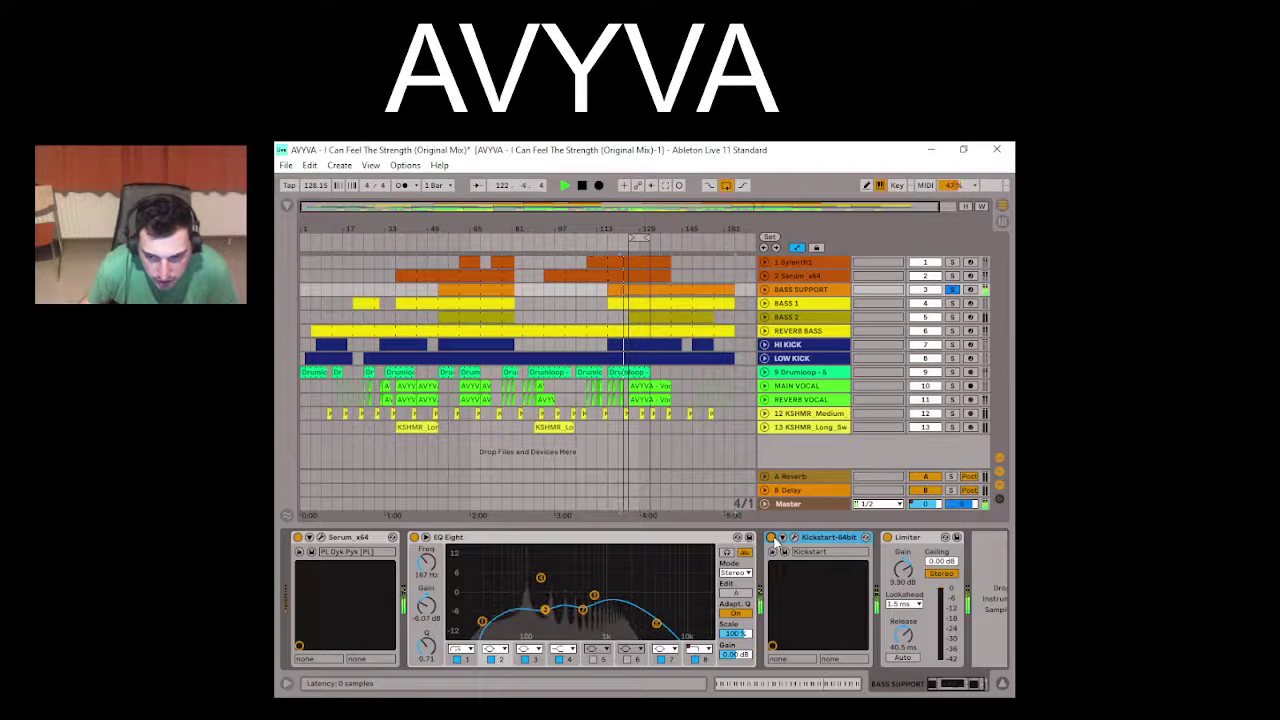
{"action": "key", "text": "space"}
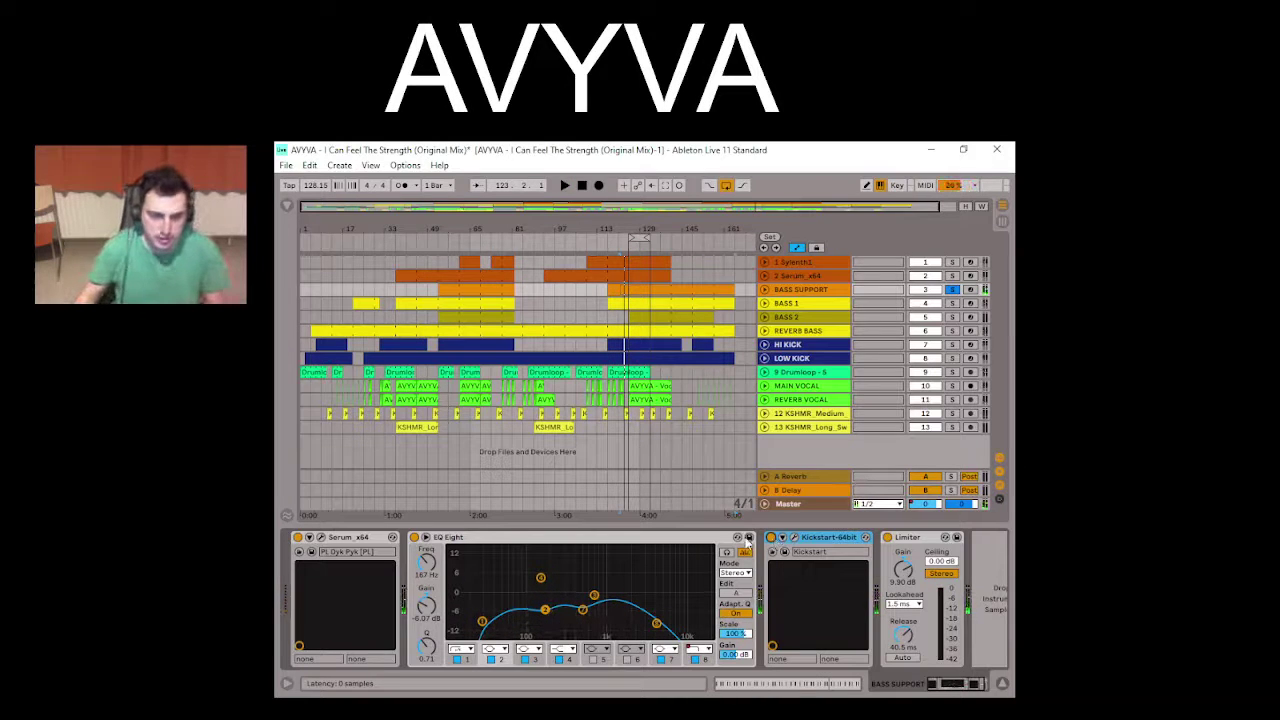
Step: Play BASS SUPPORT from bar 122 with EQ Eight bypassed, then re-enable the equalizer
{"action": "left_click", "coordinate": [414, 538]}
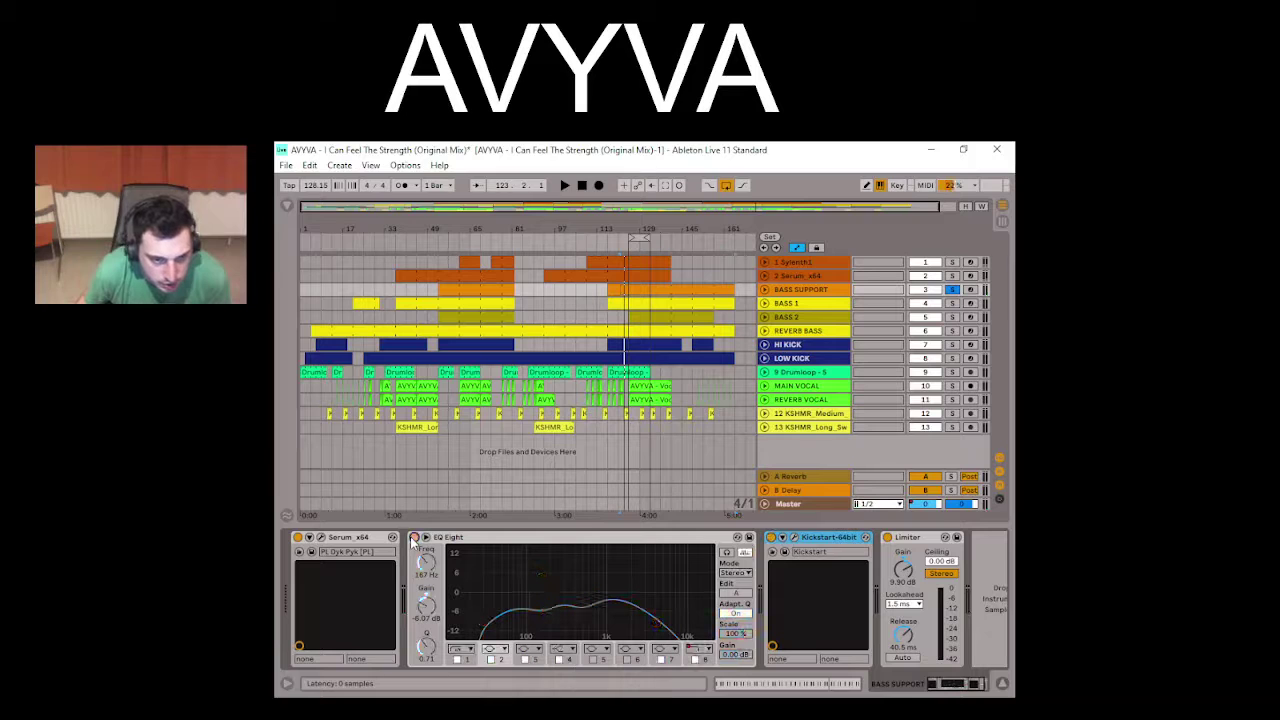
{"action": "left_click", "coordinate": [414, 538]}
{"action": "key", "text": "space"}
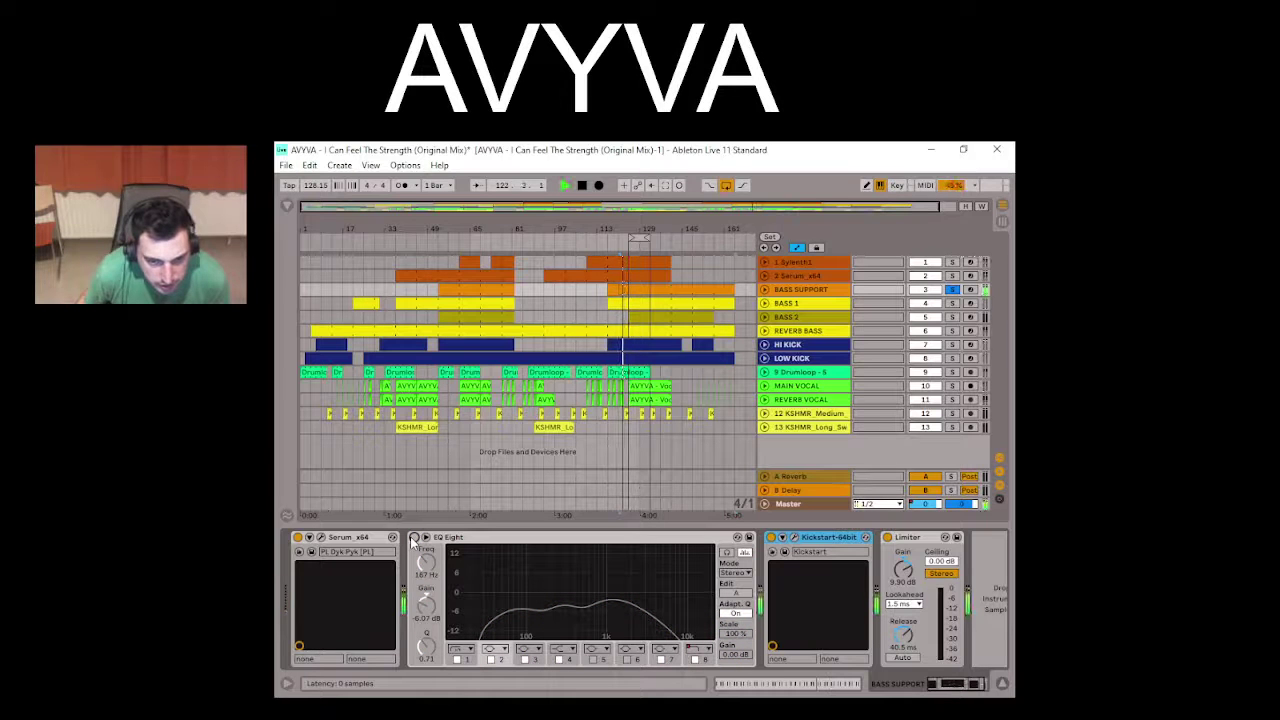
{"action": "key", "text": "space"}
{"action": "left_click", "coordinate": [414, 538]}
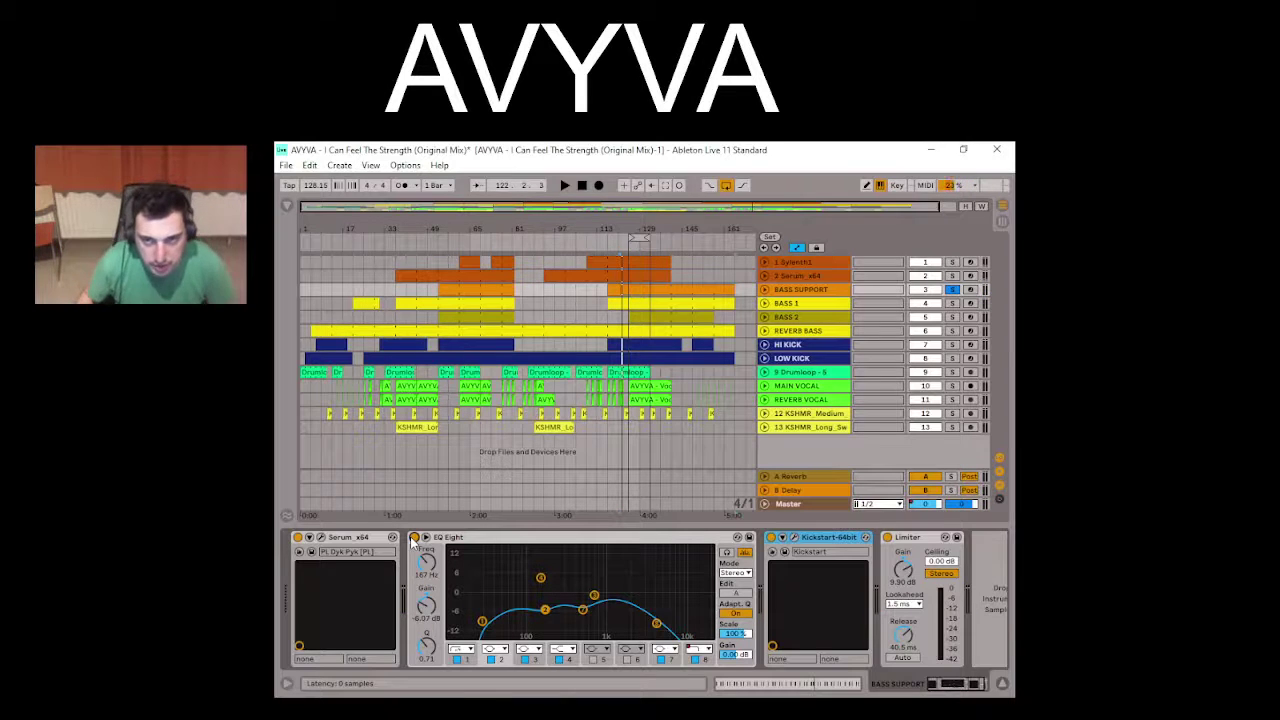
Step: Solo BASS 1, BASS 2 and REVERB BASS together with BASS SUPPORT and play all four from bar 125
{"action": "left_click", "coordinate": [952, 318]}
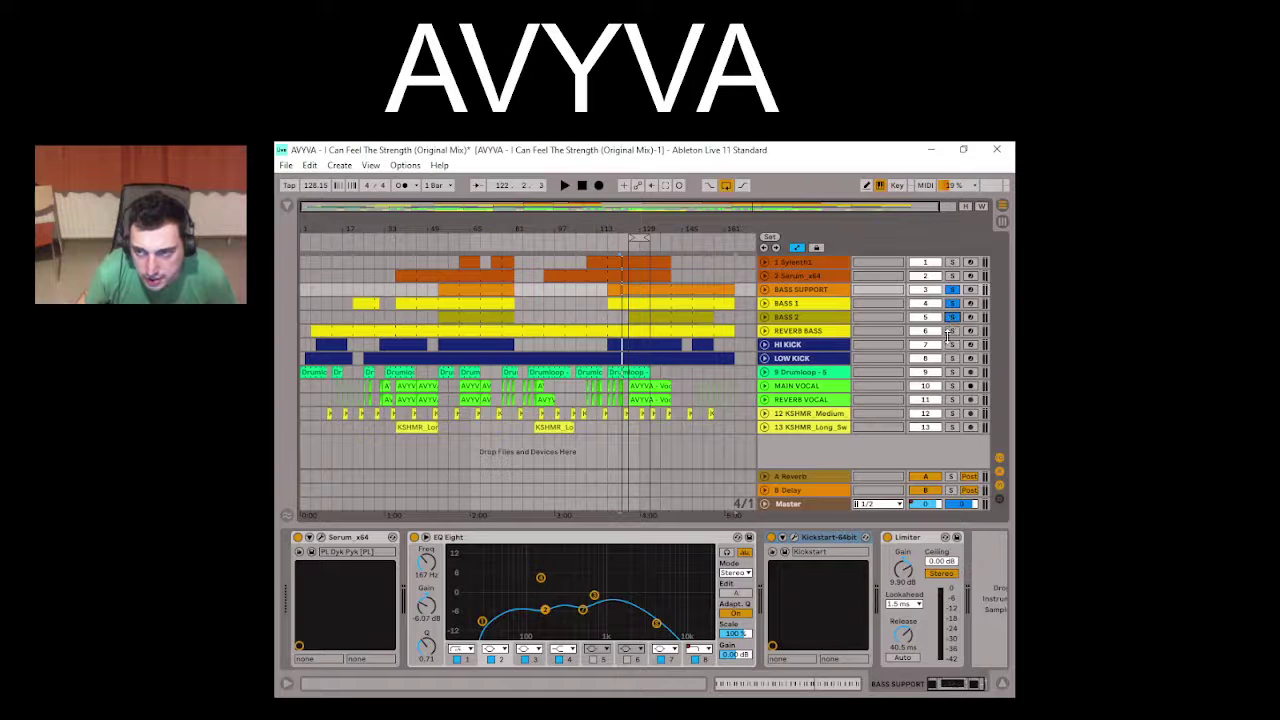
{"action": "left_click", "coordinate": [953, 330]}
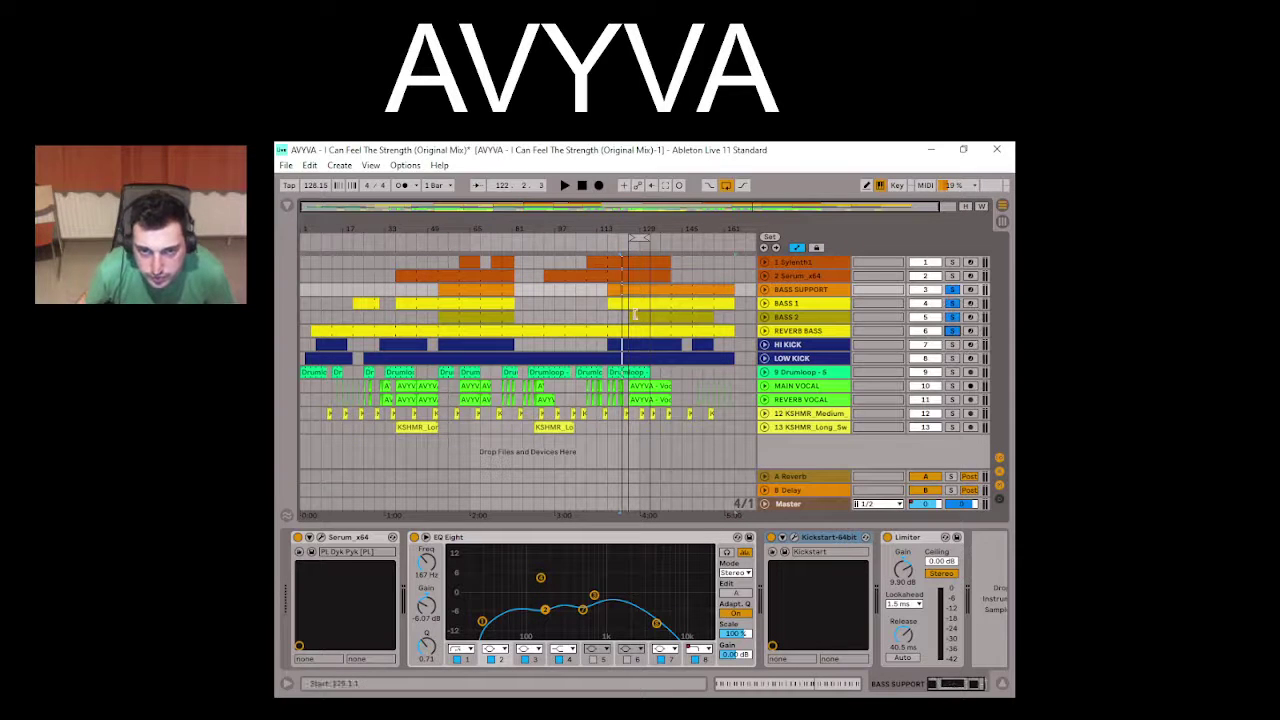
{"action": "left_click", "coordinate": [627, 318]}
{"action": "key", "text": "space"}
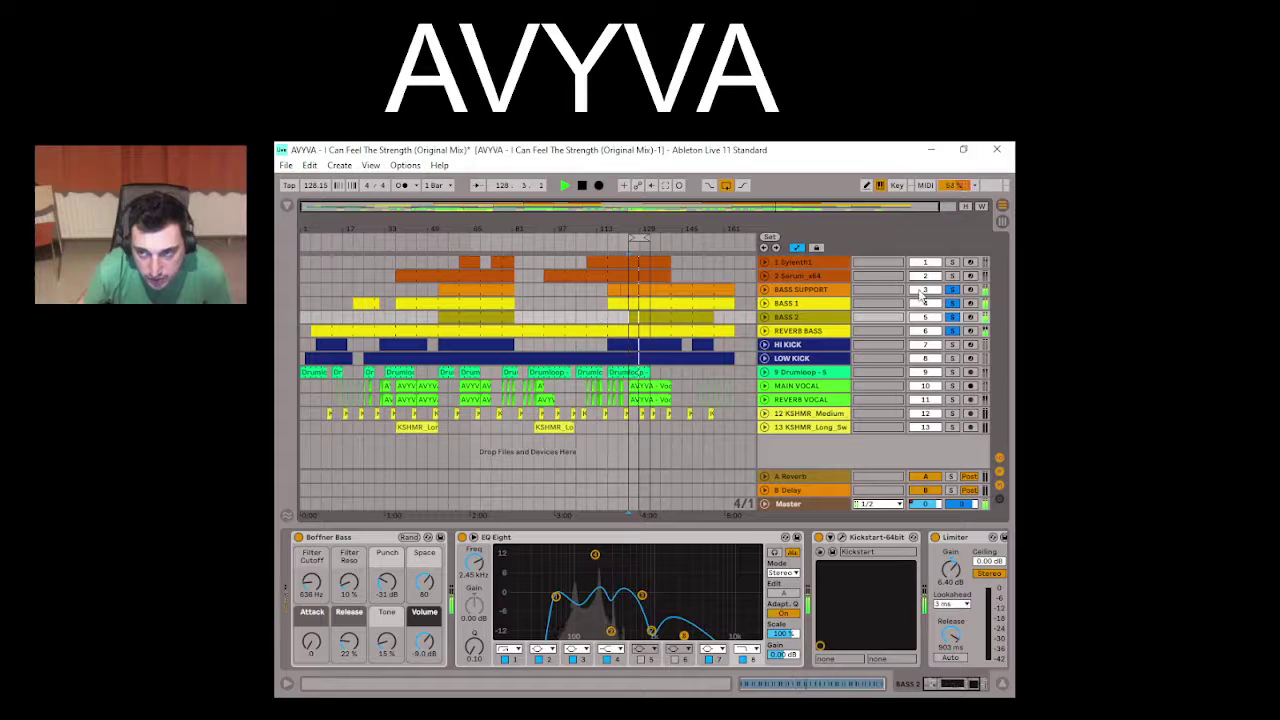
{"action": "key", "text": "space"}
Step: Remove the solo from the bass tracks and play the full arrangement from bar 125
{"action": "left_click", "coordinate": [950, 332]}
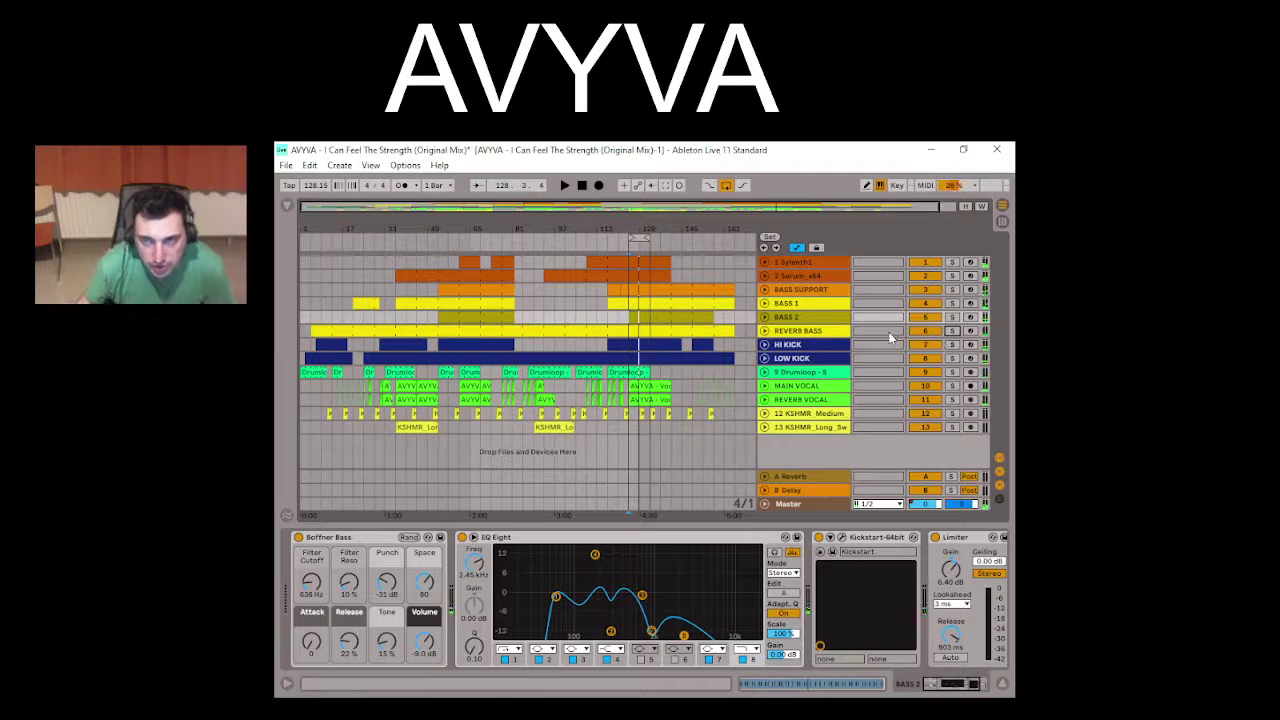
{"action": "left_click", "coordinate": [628, 330]}
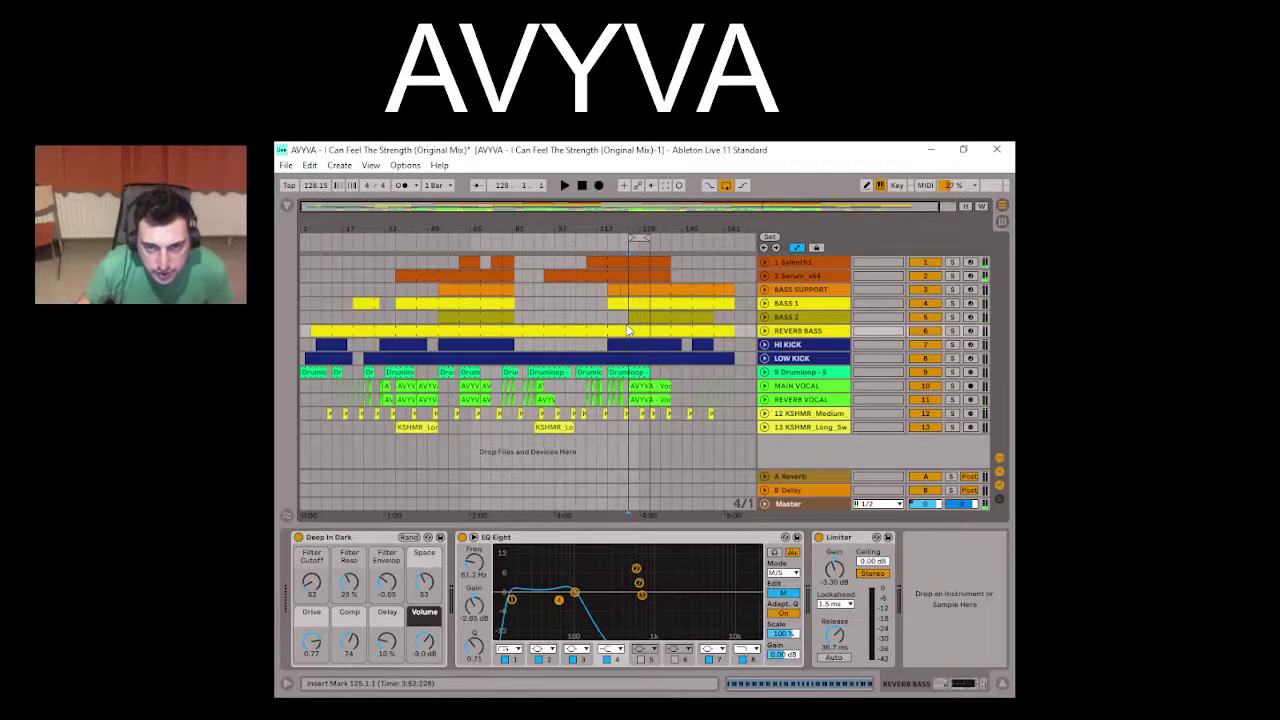
{"action": "key", "text": "space"}
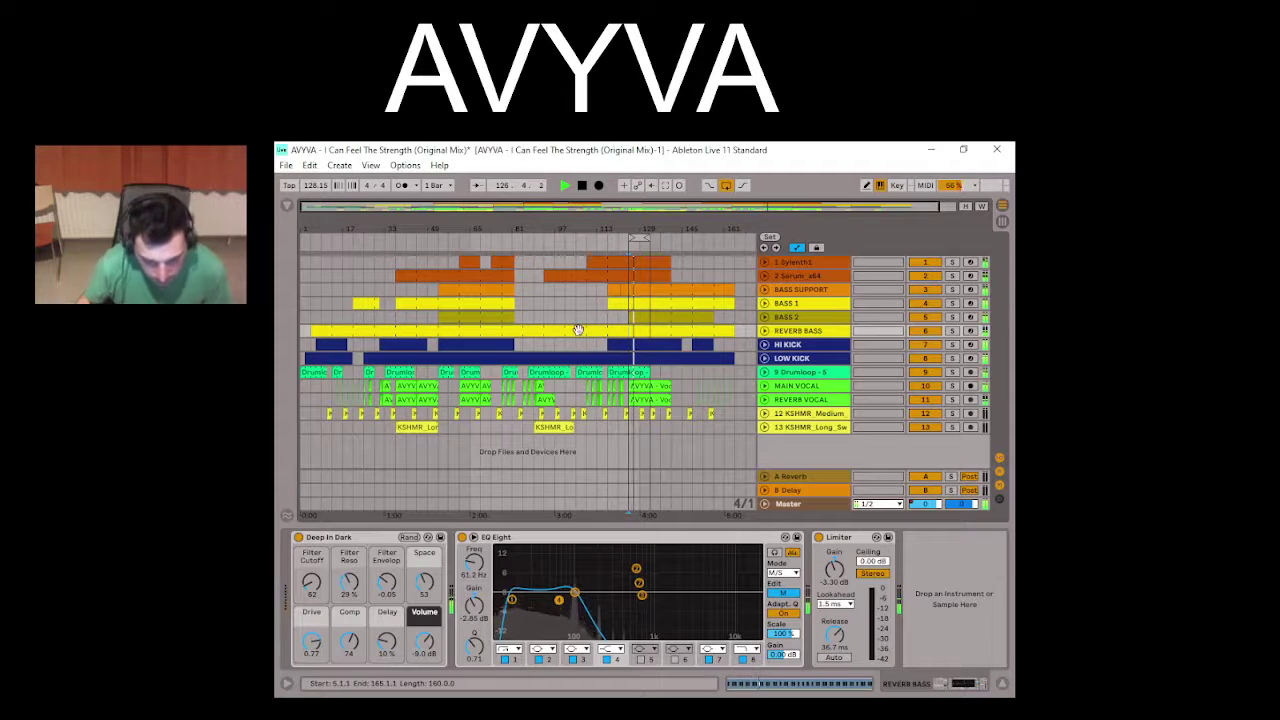
{"action": "key", "text": "space"}
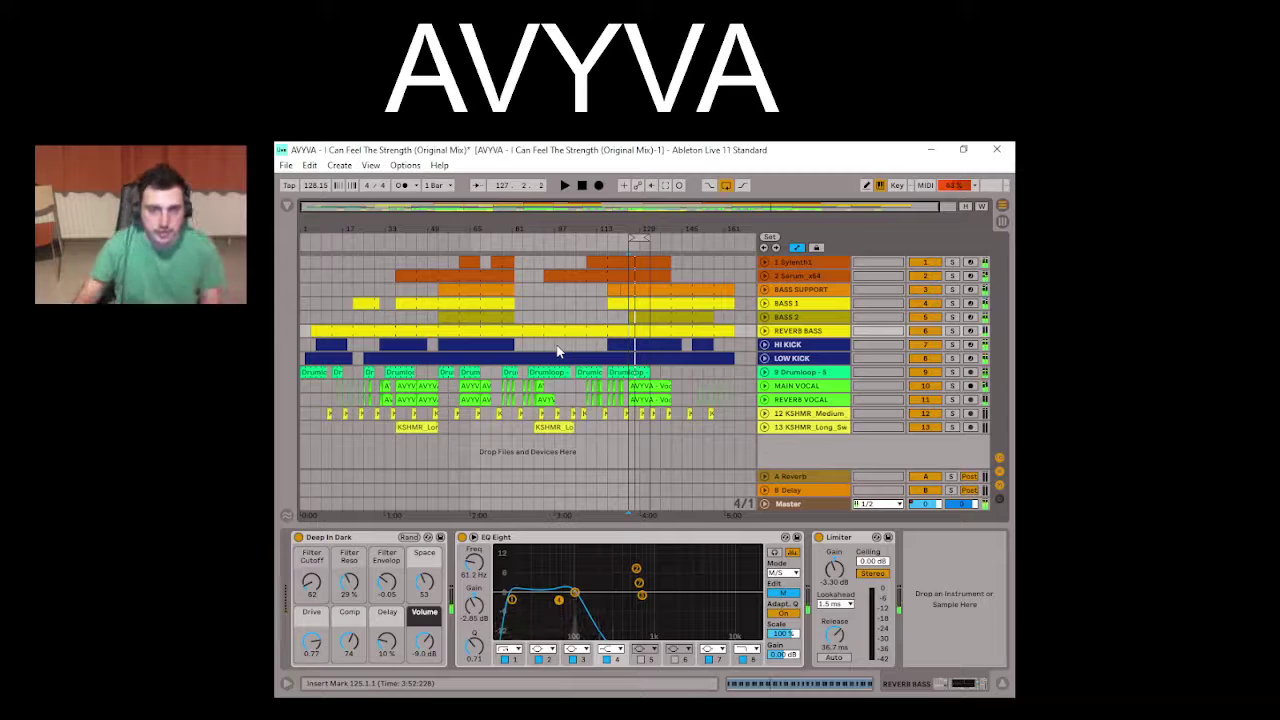
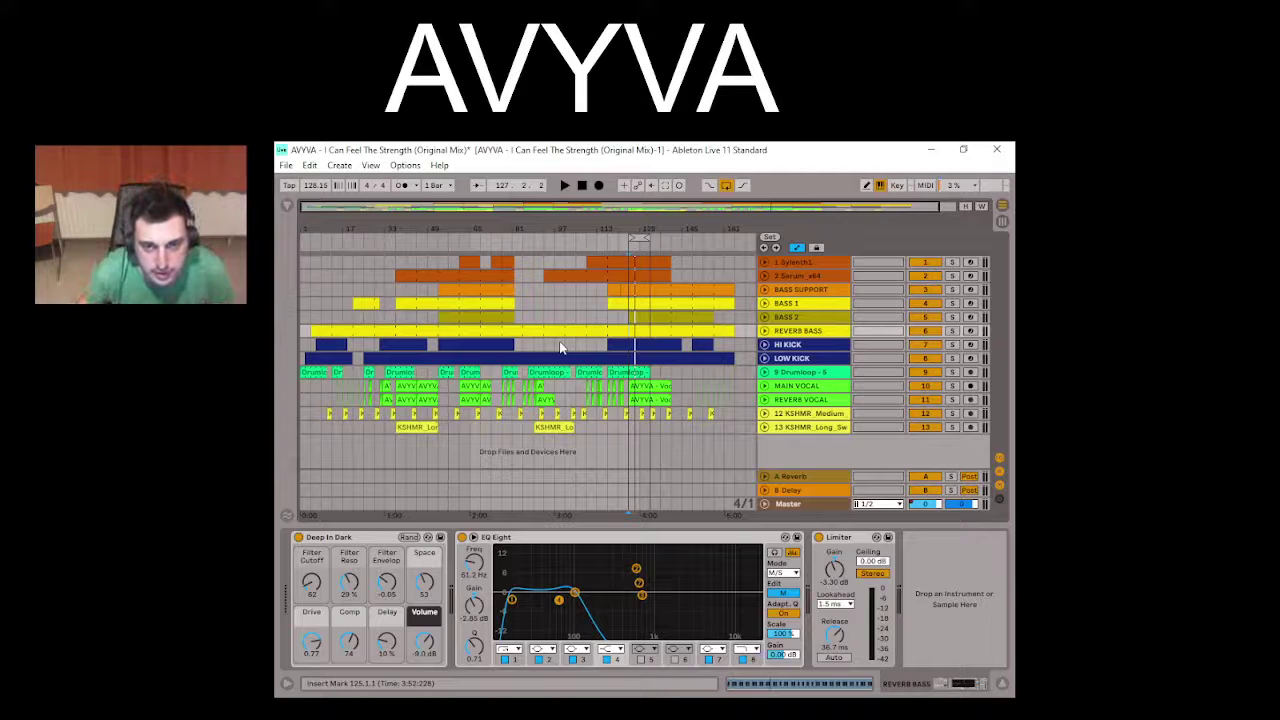
Step: Solo the Sylenth1 track, examine the ARP ClassicVA preset in its synth window, and play its clip from bar 109
{"action": "left_click", "coordinate": [952, 262]}
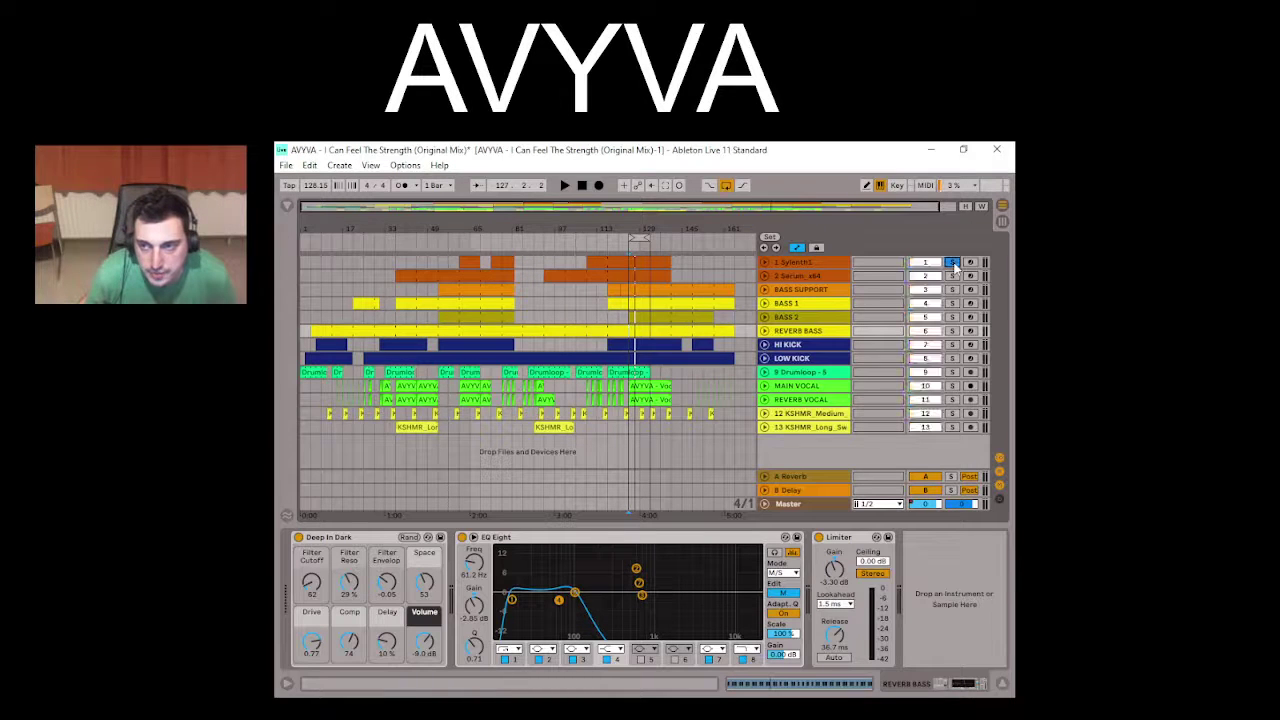
{"action": "left_click", "coordinate": [632, 260]}
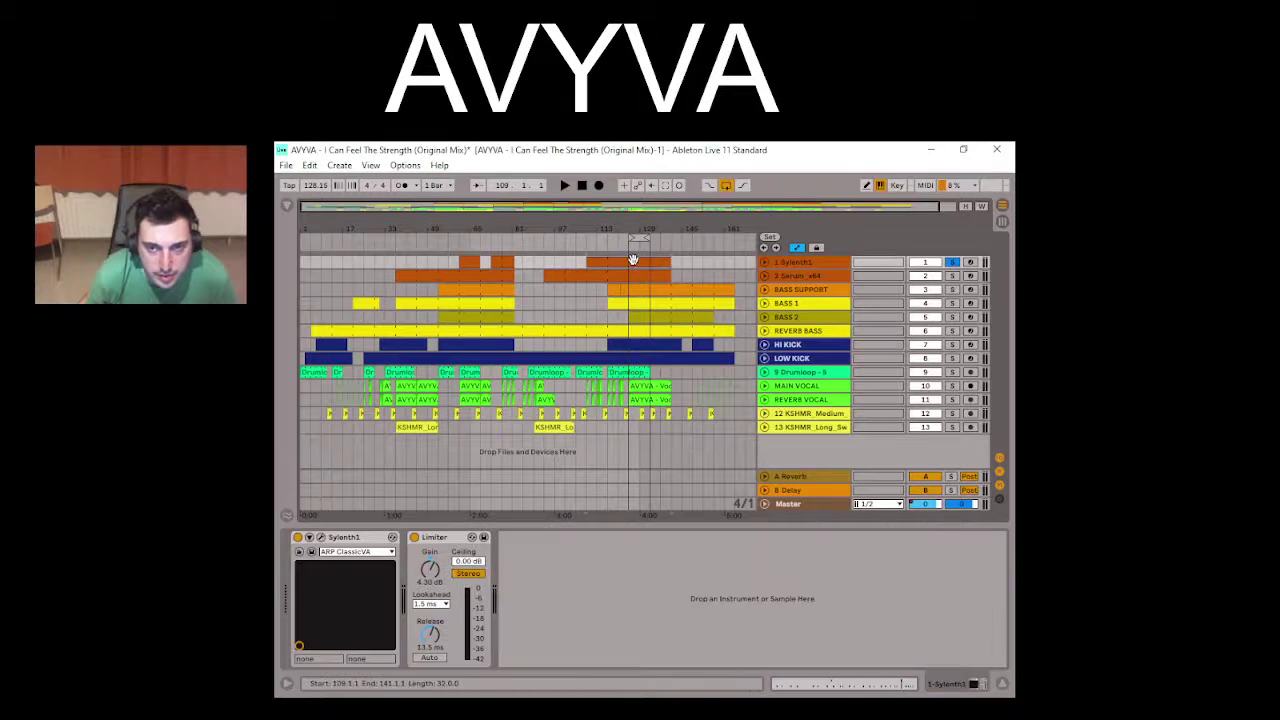
{"action": "left_click", "coordinate": [311, 552]}
{"action": "left_click_drag", "start_coordinate": [636, 405], "coordinate": [495, 199]}
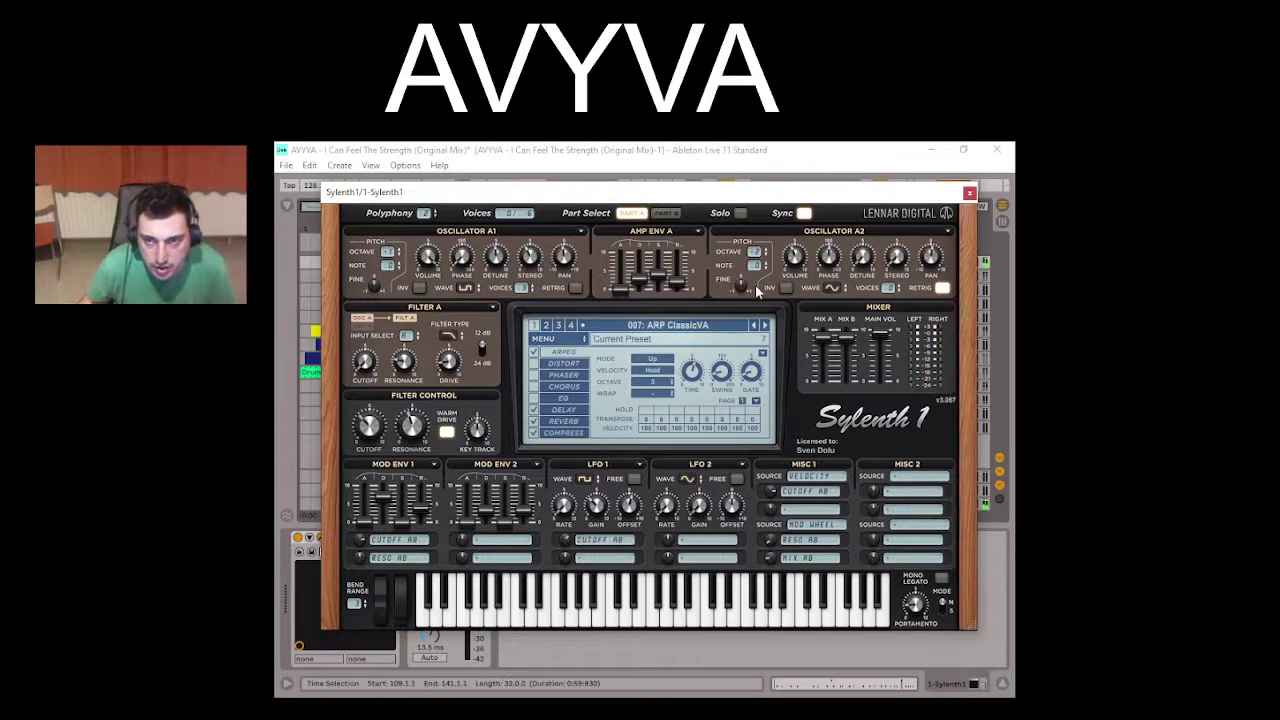
{"action": "left_click", "coordinate": [970, 193]}
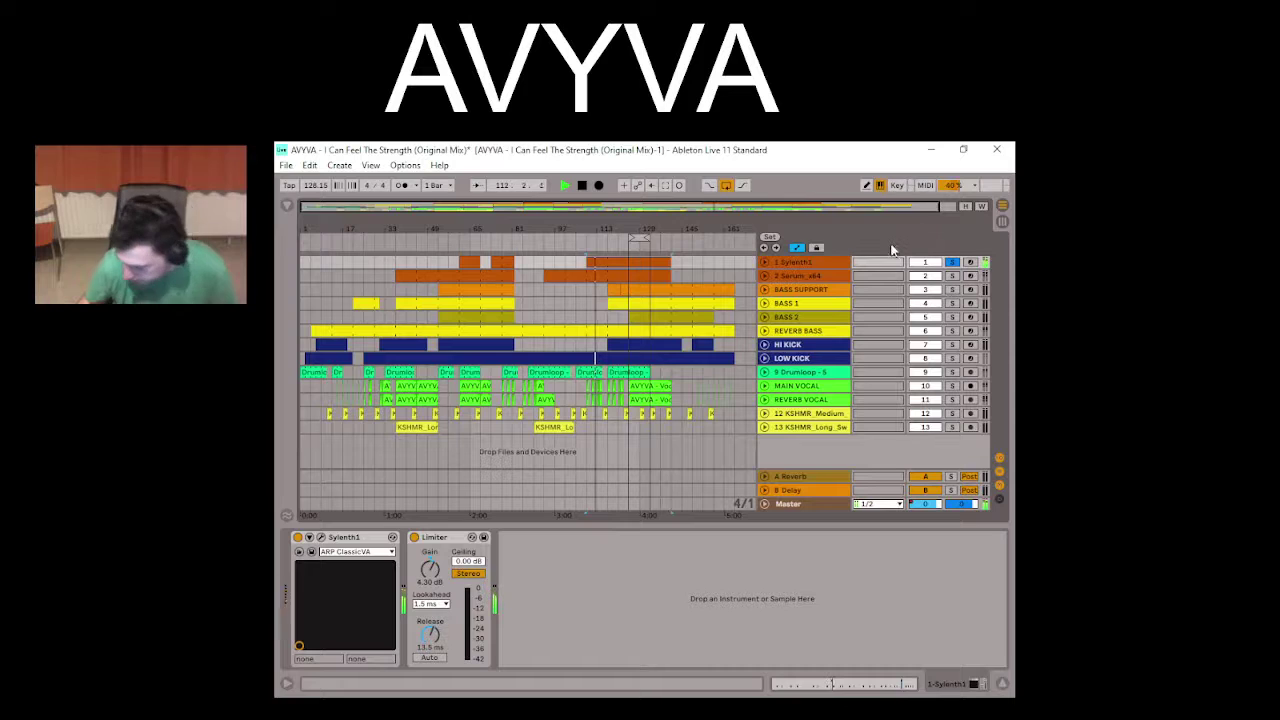
Step: Stop playback and unfold the Sylenth1 track in the arrangement to show its clip contents
{"action": "key", "text": "space"}
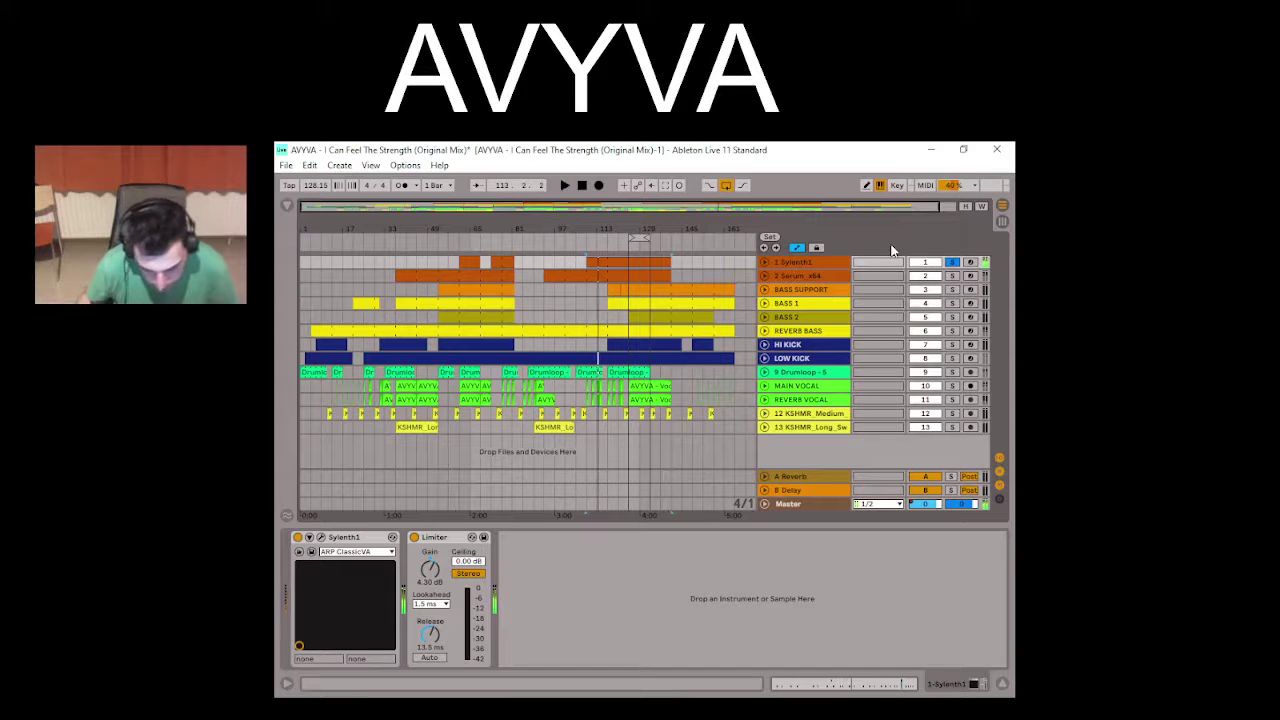
{"action": "left_click", "coordinate": [630, 320]}
{"action": "left_click", "coordinate": [632, 260]}
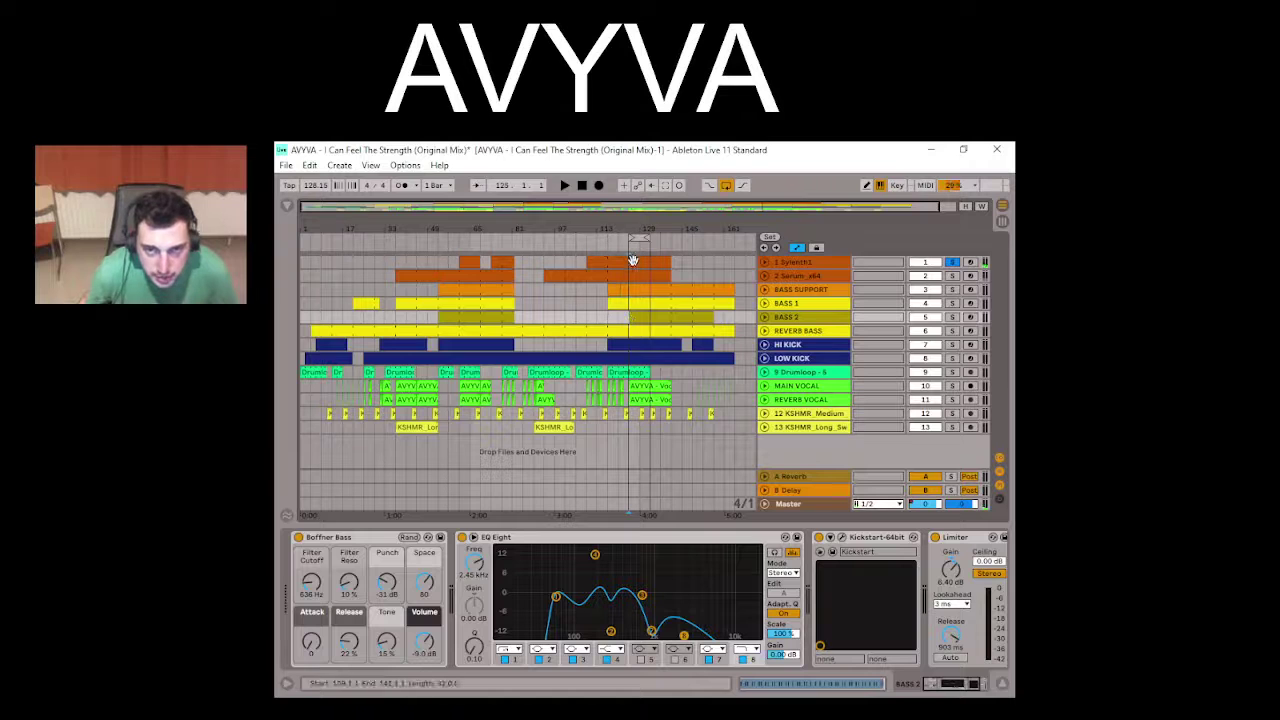
{"action": "left_click", "coordinate": [630, 320]}
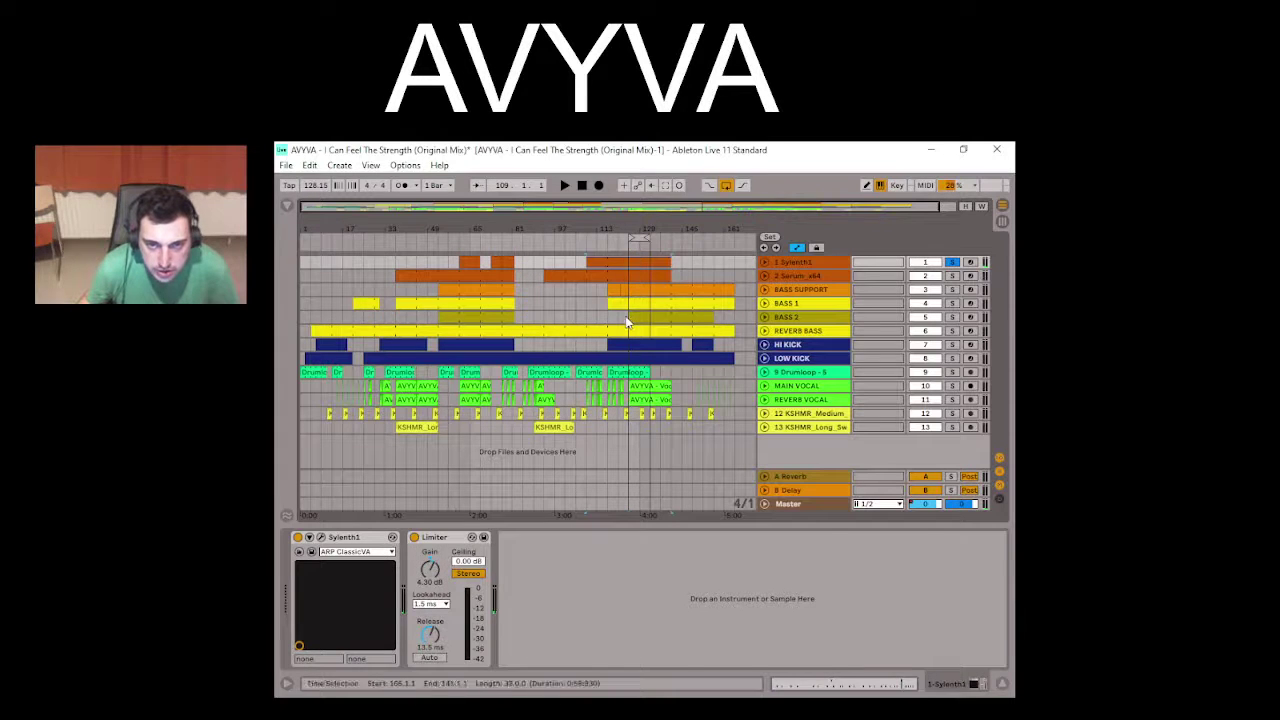
{"action": "left_click", "coordinate": [765, 262]}
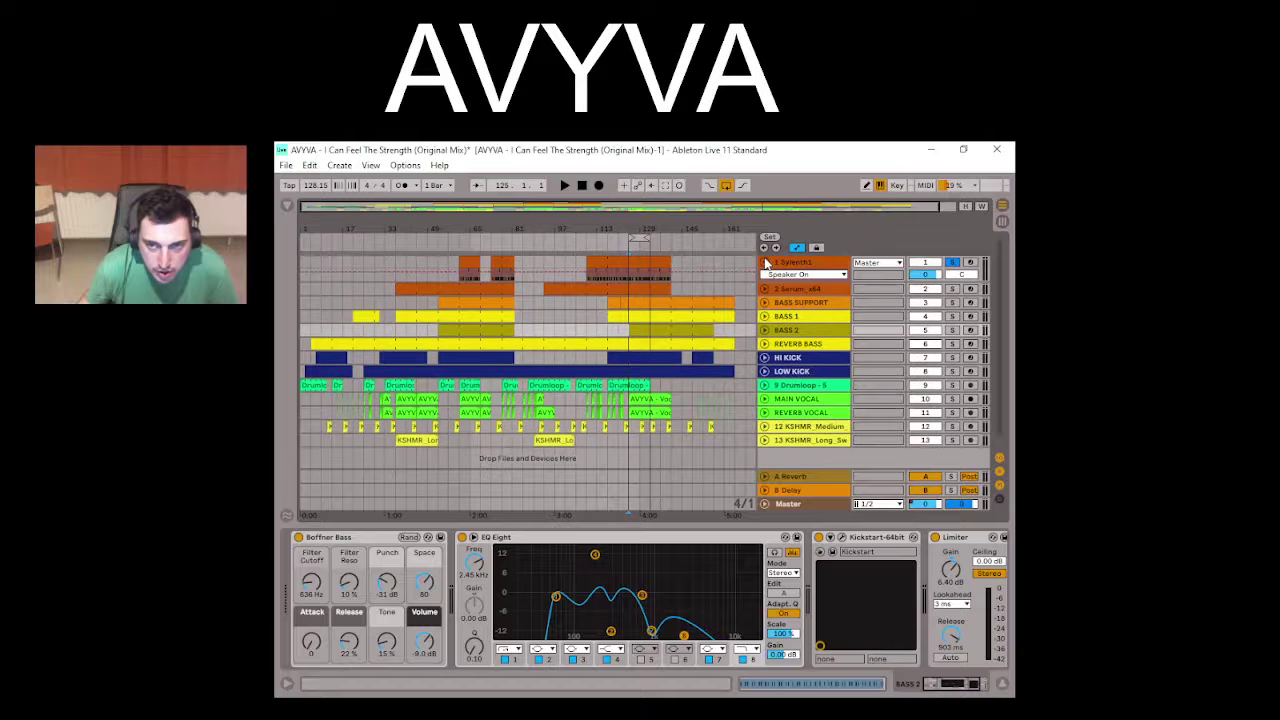
{"action": "left_click", "coordinate": [623, 276]}
{"action": "right_click", "coordinate": [638, 283]}
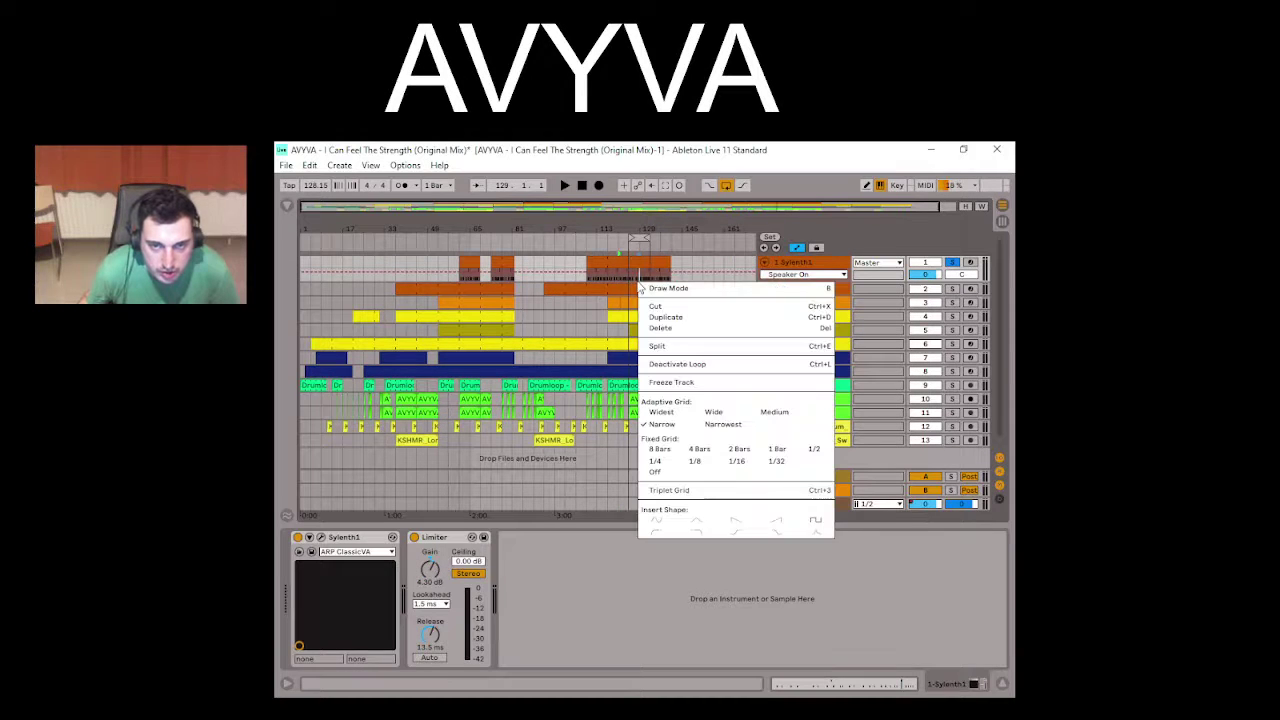
{"action": "right_click", "coordinate": [628, 286]}
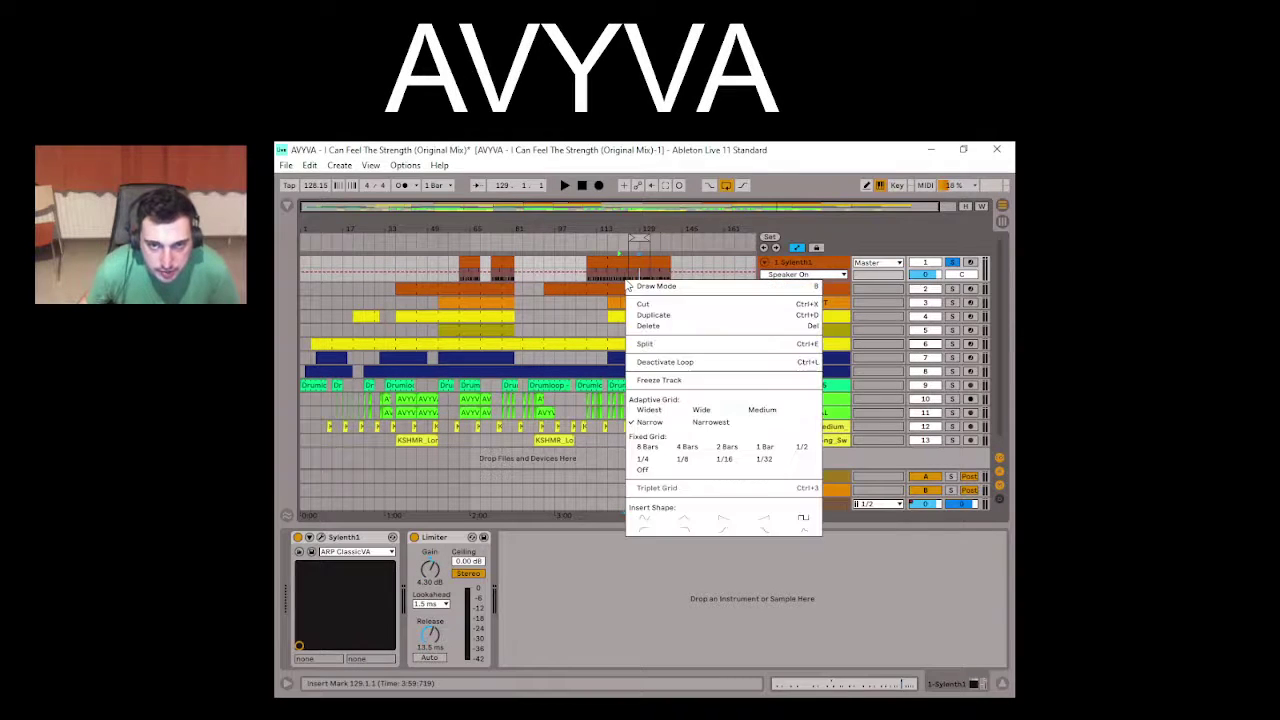
Step: Enlarge the Sylenth1 track's height in a closer arrangement view and place the insert marker at bar 125
{"action": "left_click", "coordinate": [626, 209]}
{"action": "left_click_drag", "start_coordinate": [626, 209], "coordinate": [626, 214]}
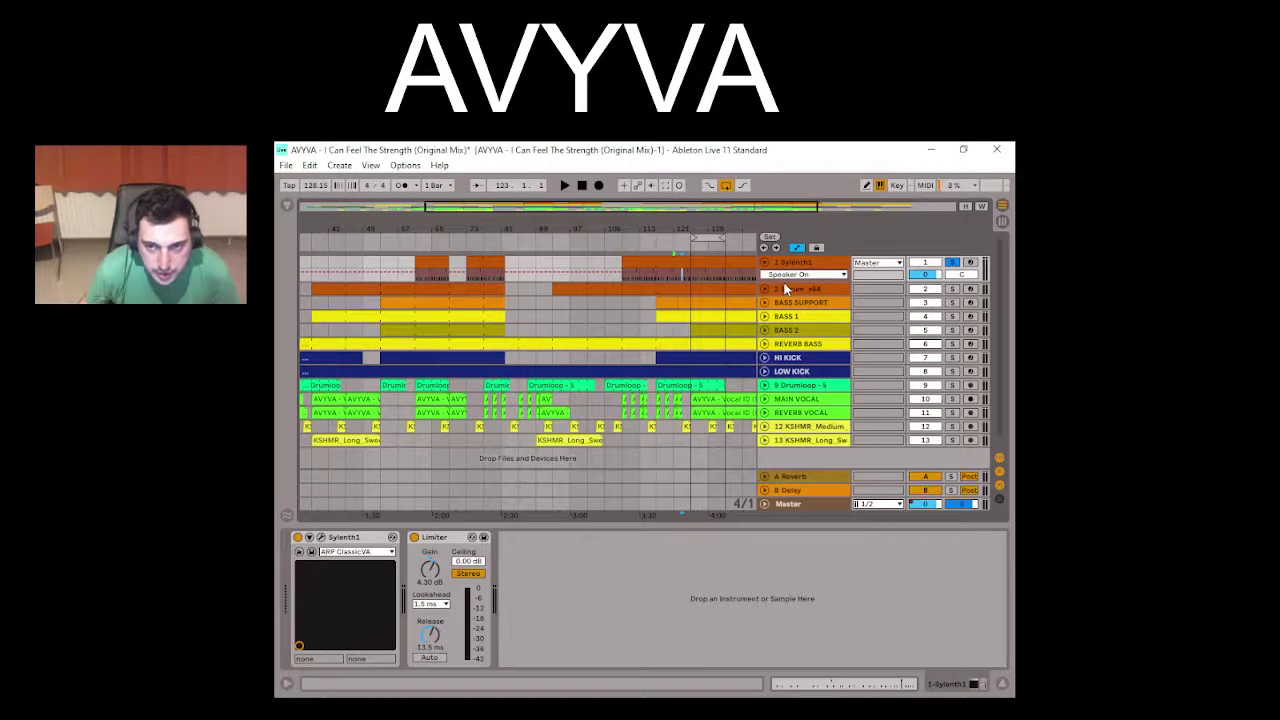
{"action": "left_click_drag", "start_coordinate": [784, 282], "coordinate": [718, 308]}
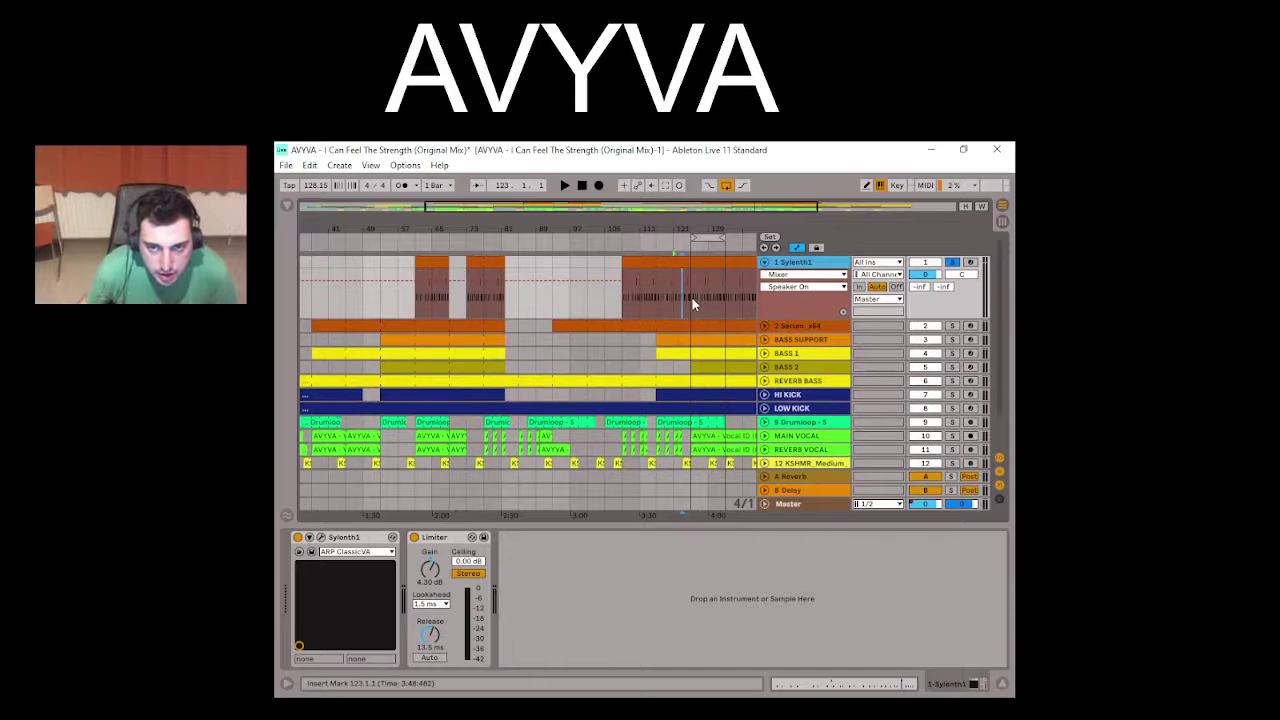
{"action": "left_click", "coordinate": [693, 304]}
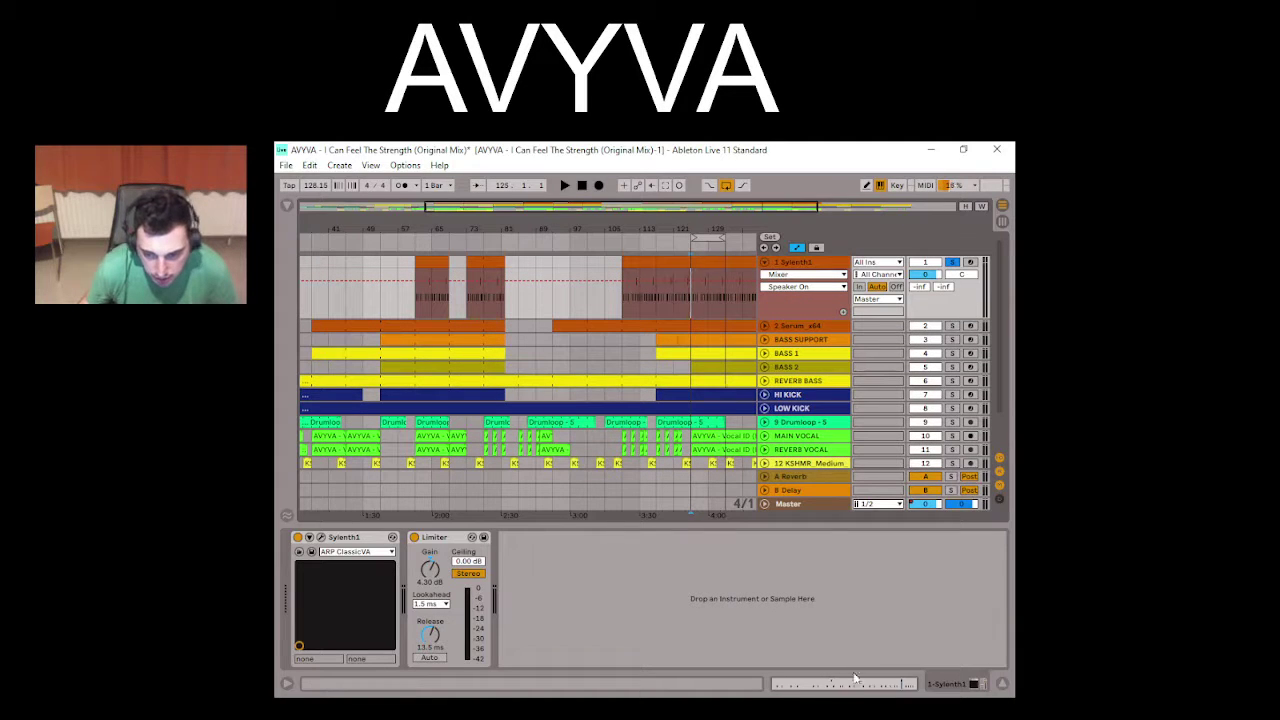
Step: Open the Sylenth1 clip's notes, examine the pattern around A#3, and play it from bar 125
{"action": "key", "text": "shift+Tab"}
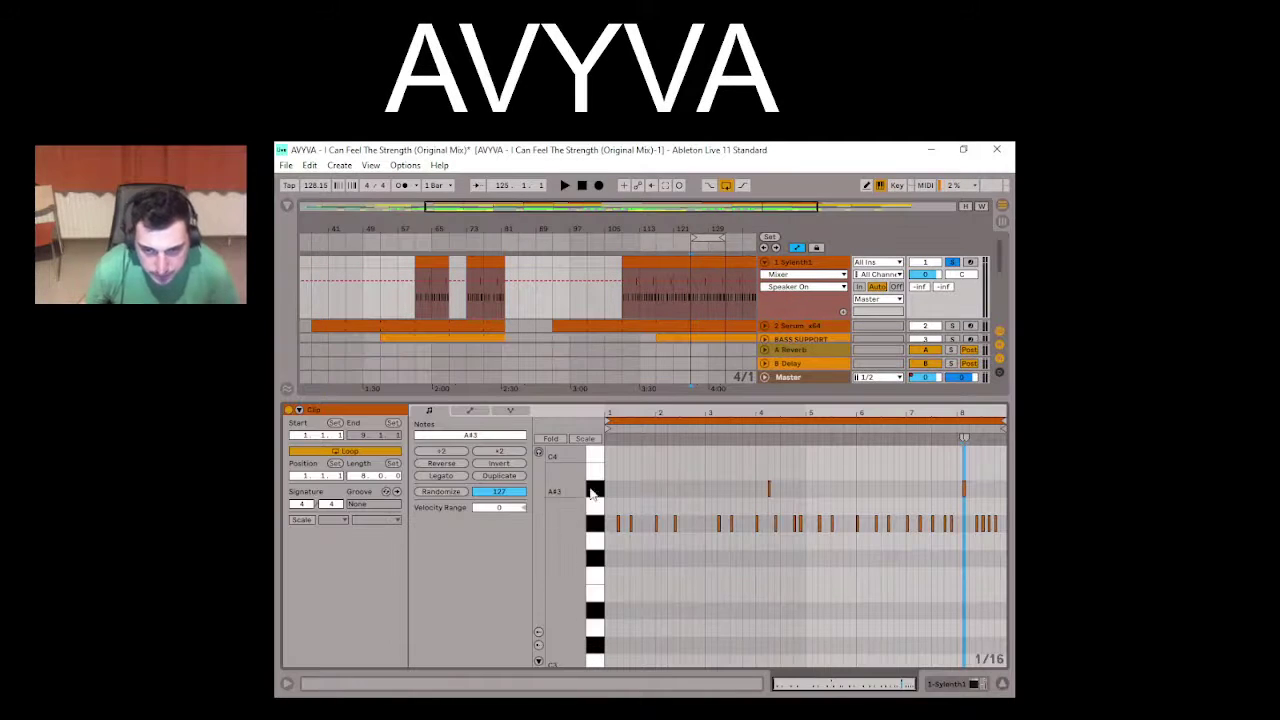
{"action": "left_click_drag", "start_coordinate": [551, 481], "coordinate": [520, 481]}
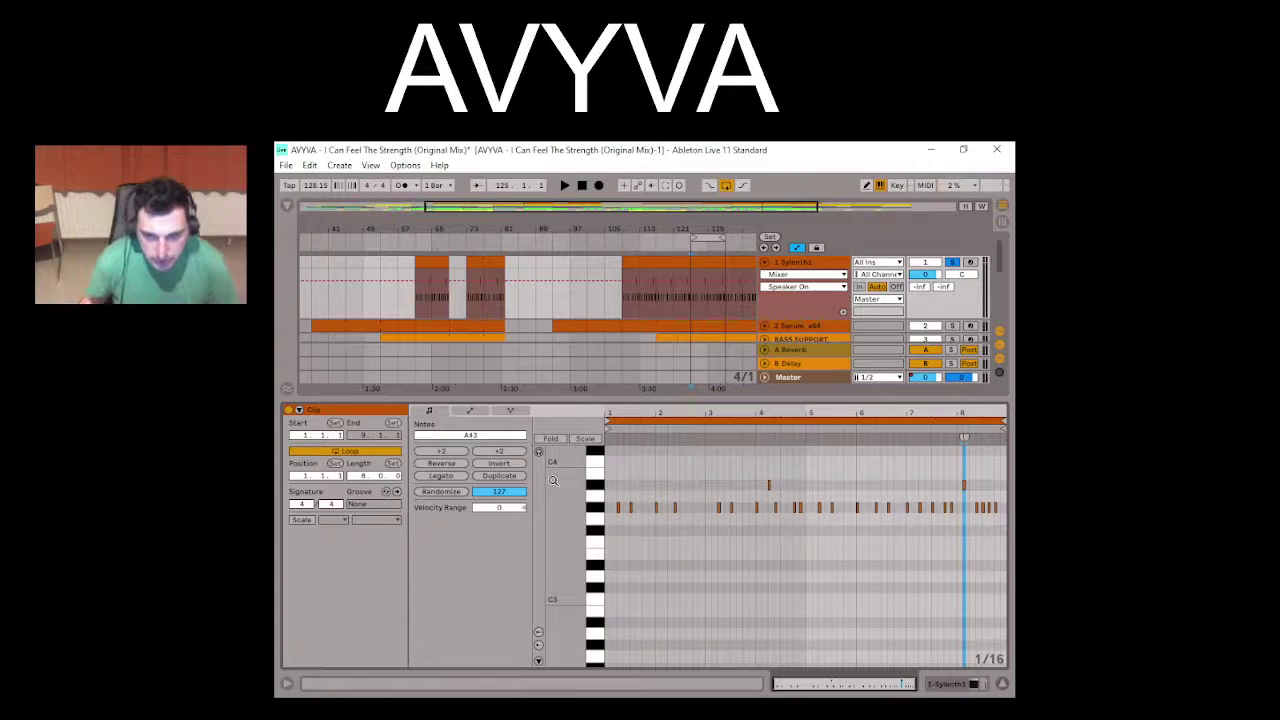
{"action": "key", "text": "space"}
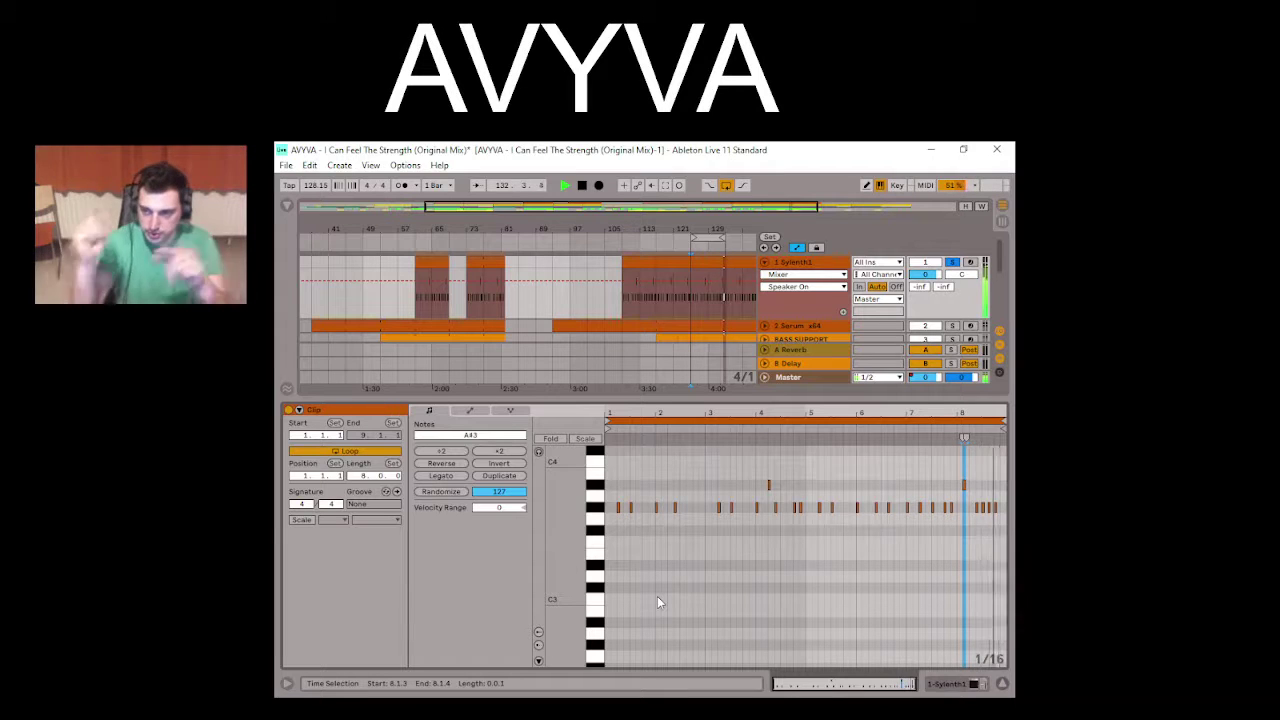
{"action": "key", "text": "space"}
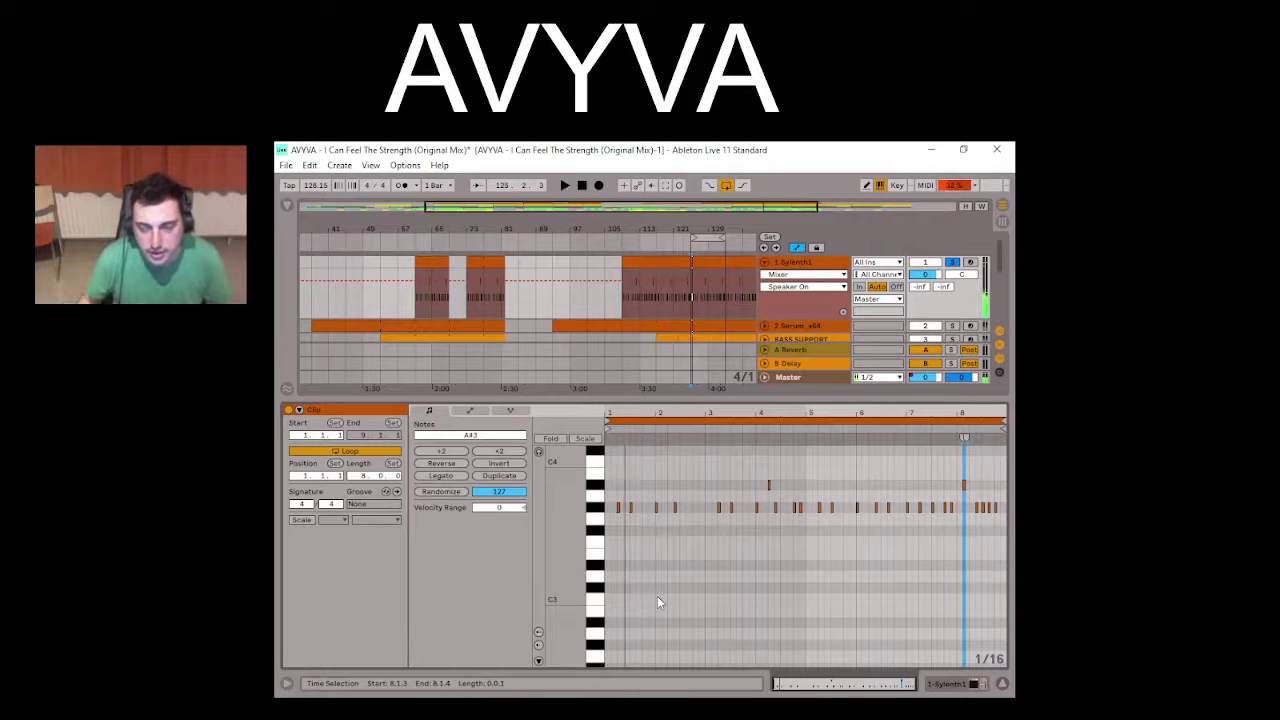
Step: Solo the Serum_x64 track in place of Sylenth1 and play its clip from bar 93
{"action": "left_click", "coordinate": [953, 327]}
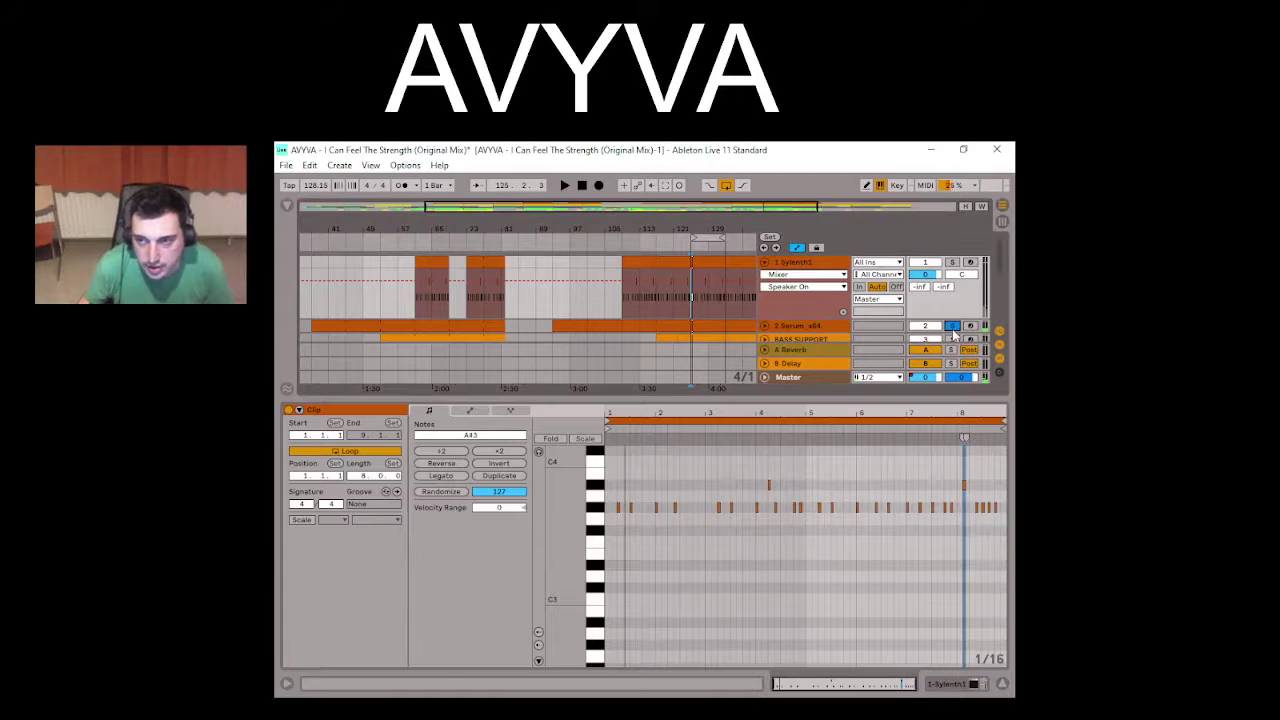
{"action": "left_click", "coordinate": [712, 325]}
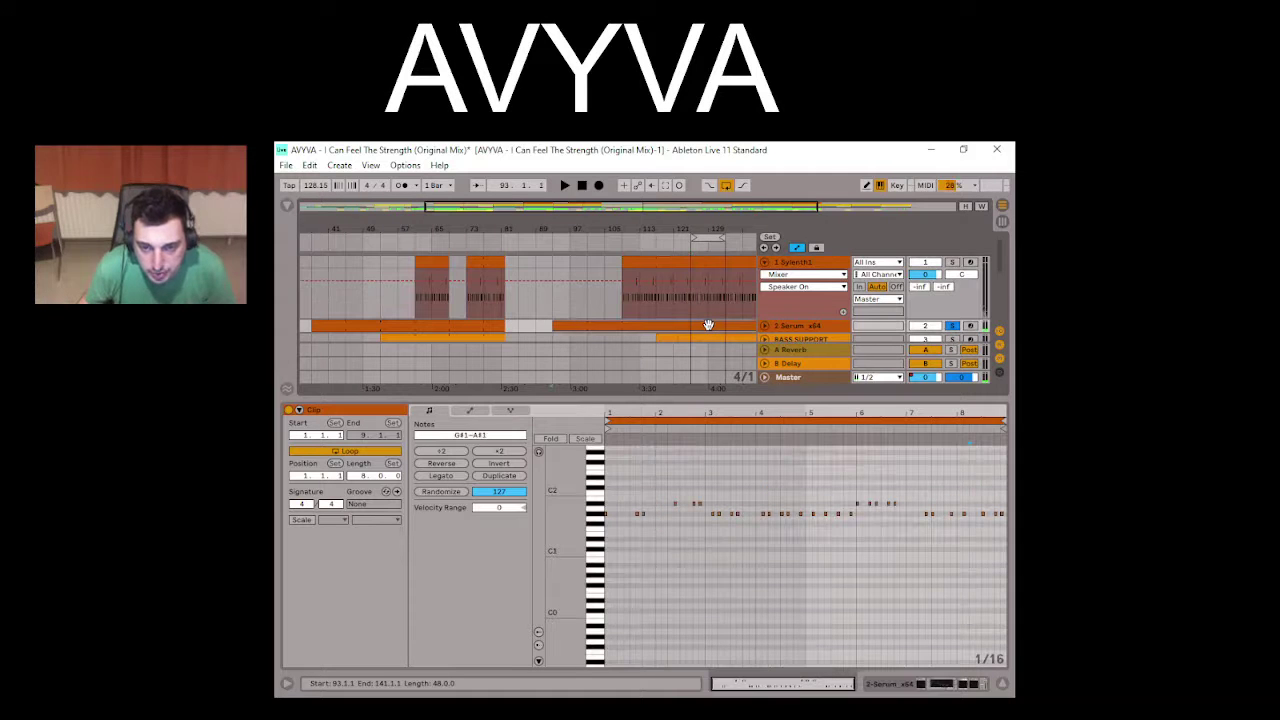
{"action": "key", "text": "space"}
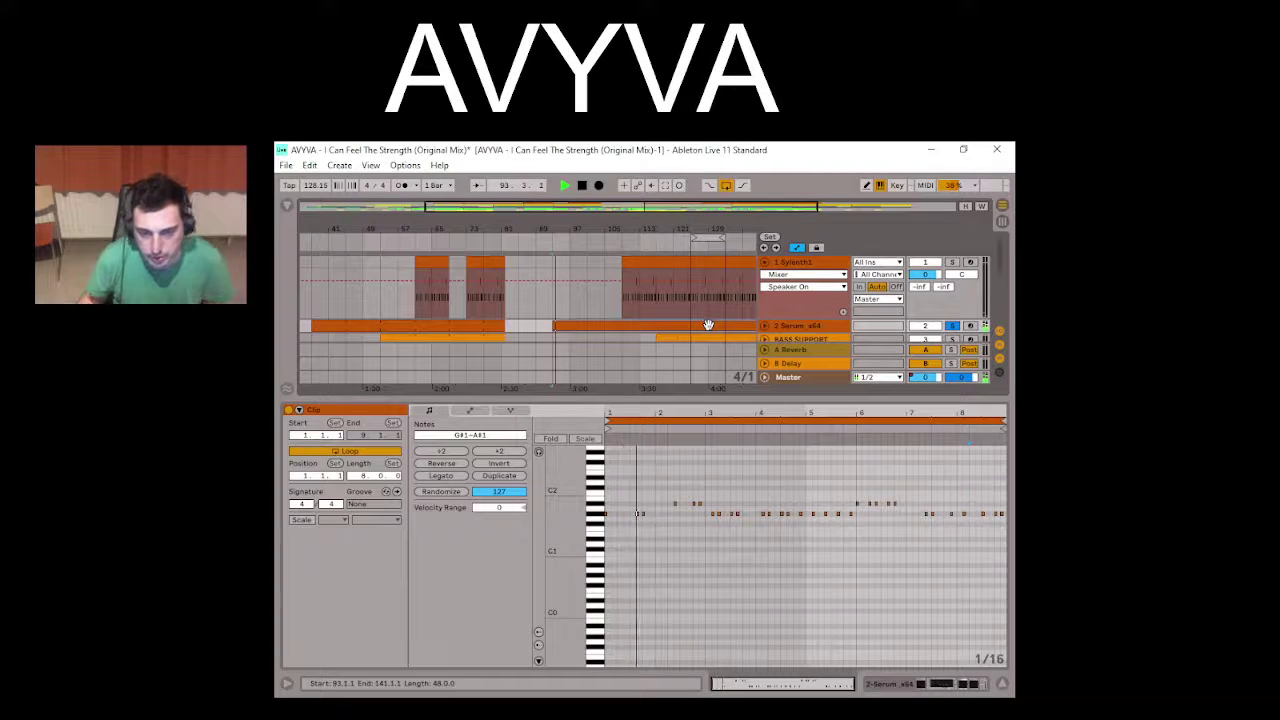
Step: Solo Sylenth1 together with Serum_x64 and play both tracks from bar 125
{"action": "left_click", "coordinate": [632, 290]}
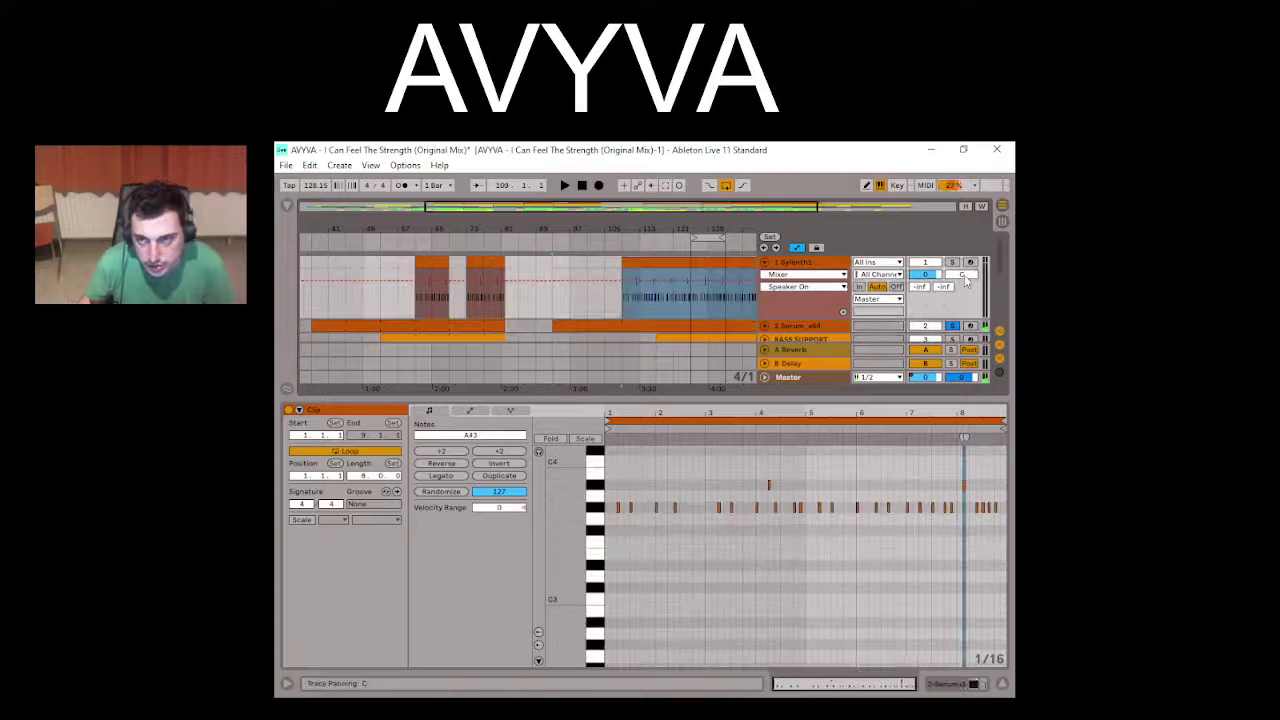
{"action": "left_click", "coordinate": [953, 327]}
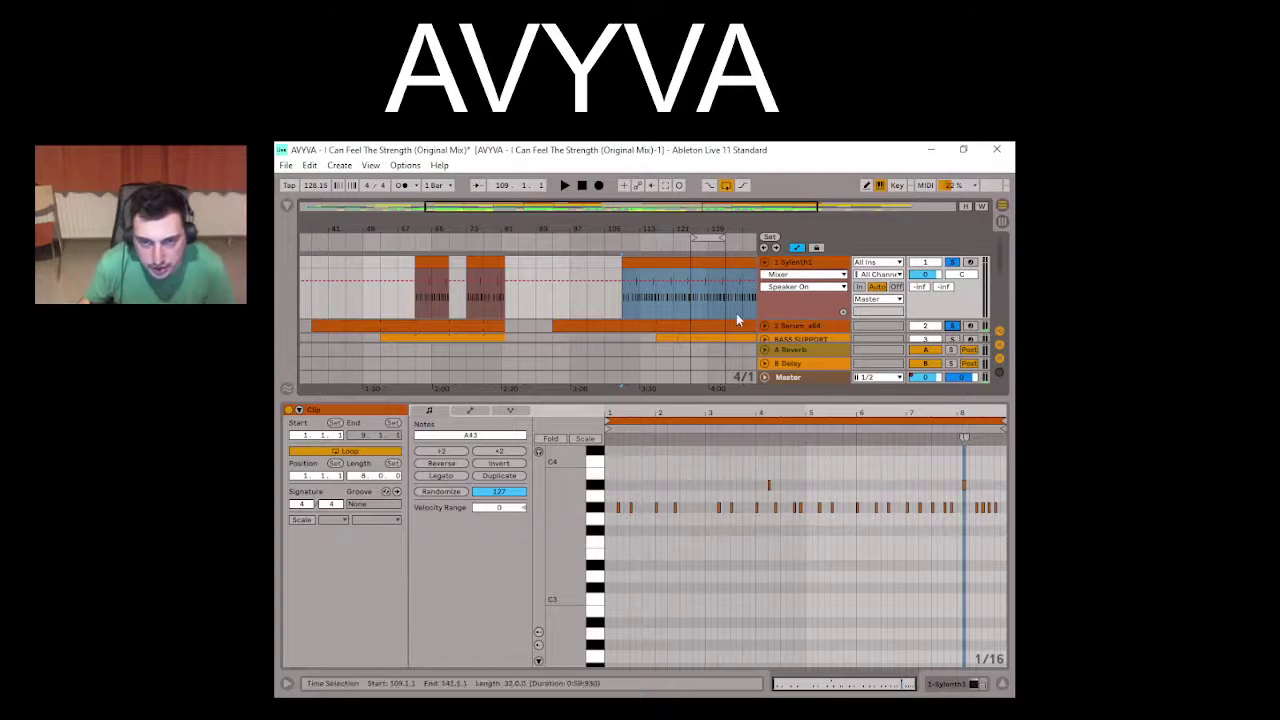
{"action": "scroll", "coordinate": [708, 335], "scroll_direction": "down", "scroll_amount": 2}
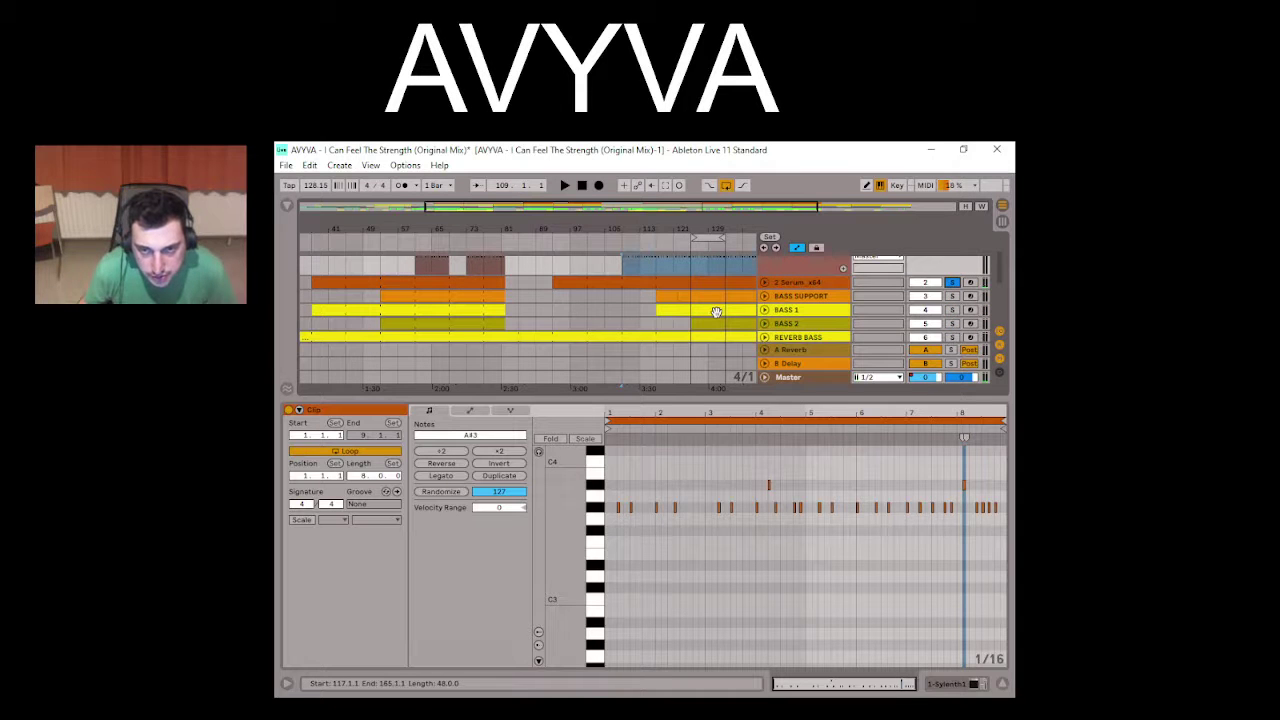
{"action": "left_click", "coordinate": [692, 316]}
{"action": "key", "text": "space"}
{"action": "right_click", "coordinate": [692, 318]}
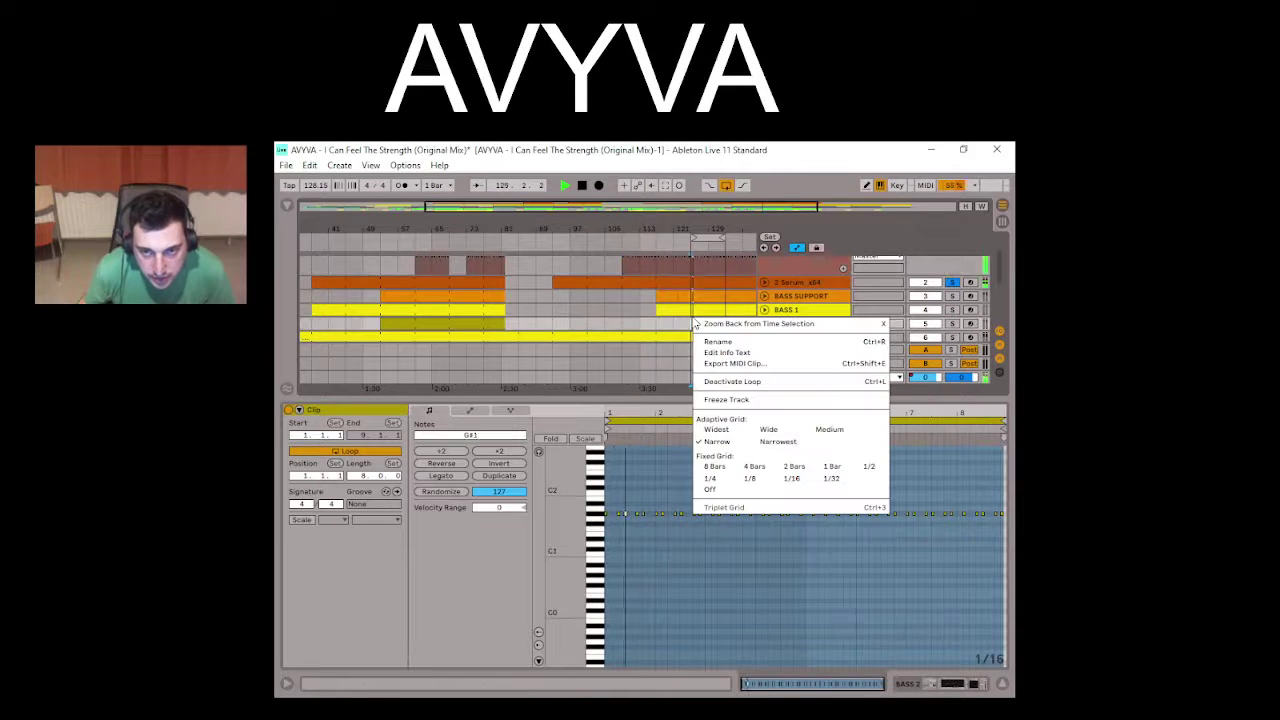
{"action": "key", "text": "Escape"}
{"action": "scroll", "coordinate": [660, 323], "scroll_direction": "up", "scroll_amount": 2}
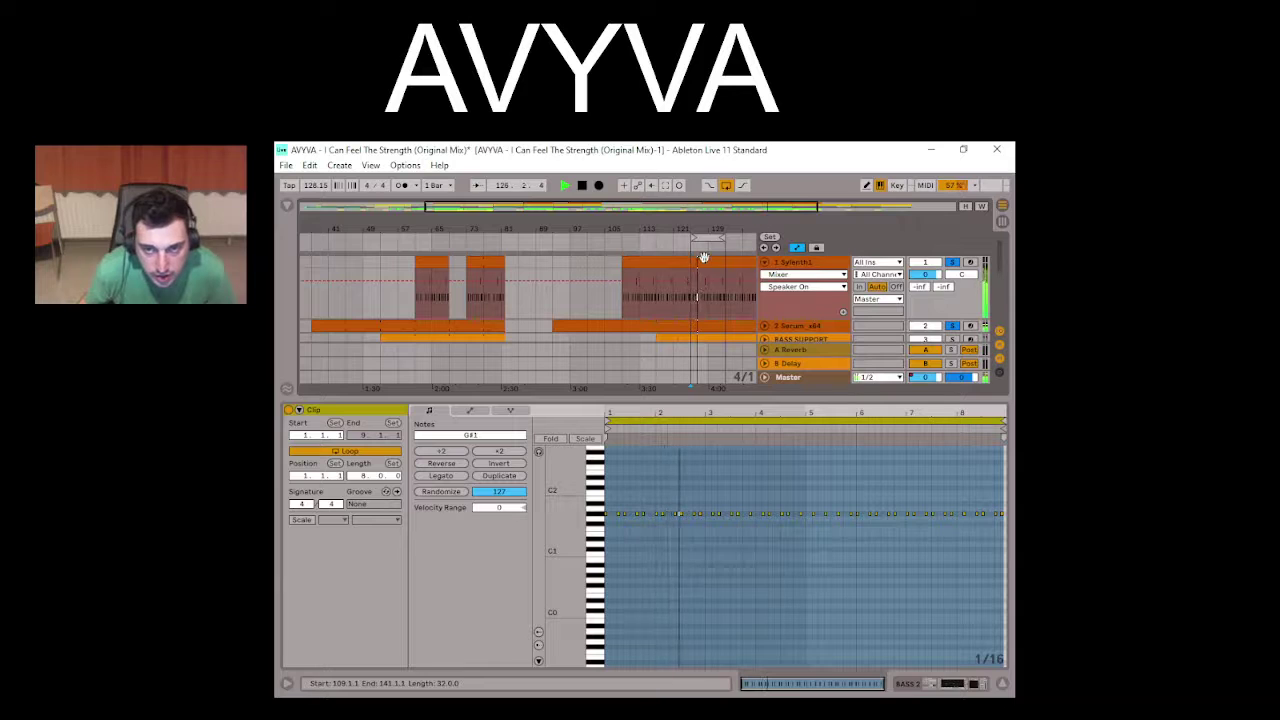
Step: Examine the notes of the Sylenth1 and Serum_x64 clips in turn during playback
{"action": "left_click", "coordinate": [704, 258]}
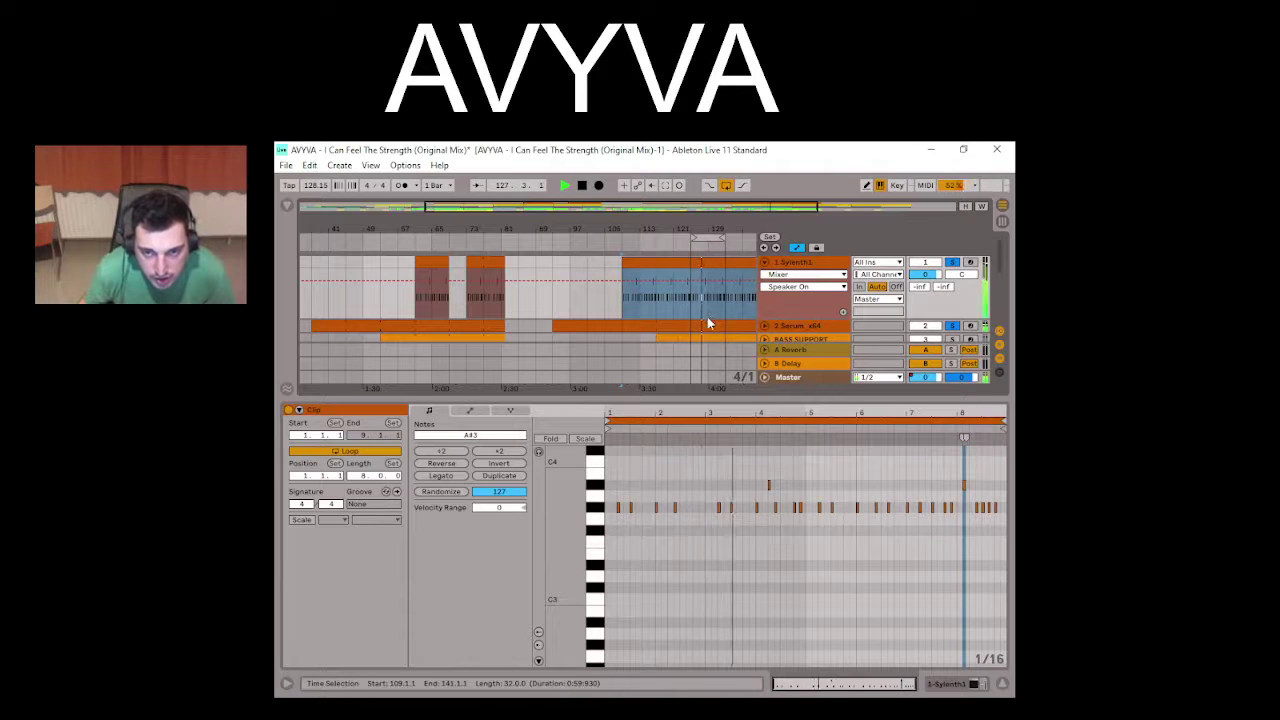
{"action": "left_click", "coordinate": [705, 325]}
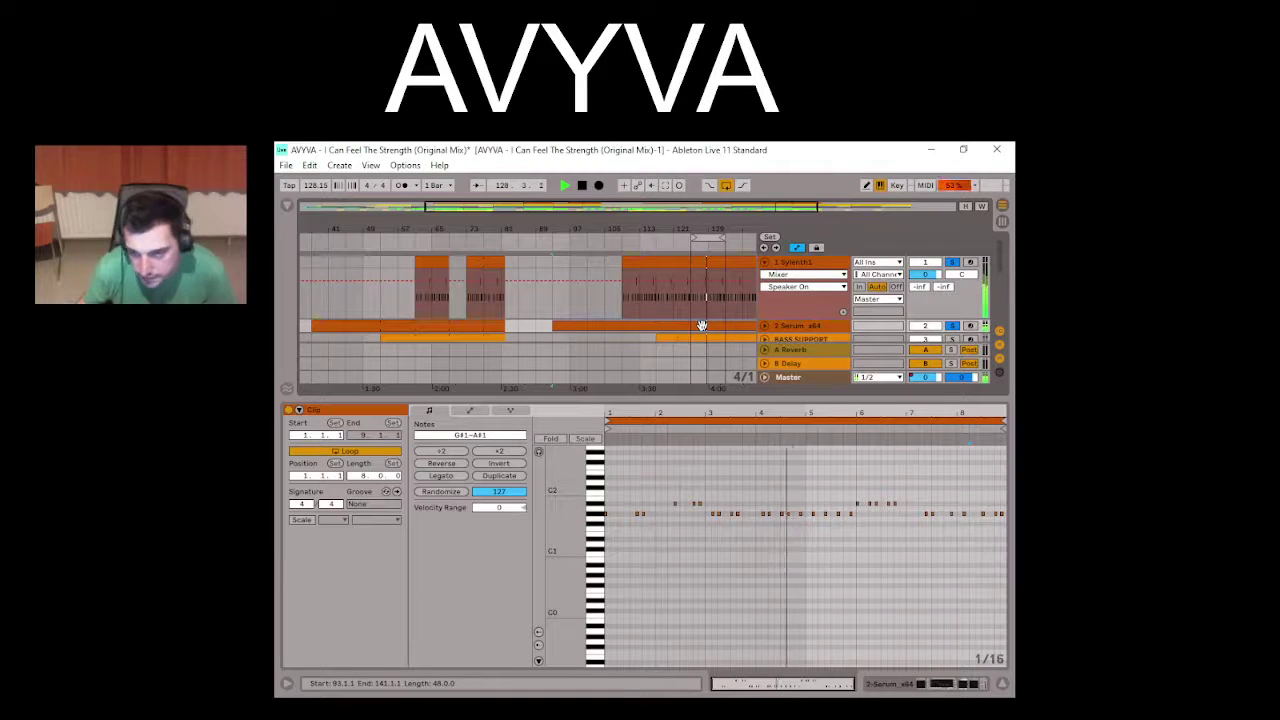
{"action": "left_click", "coordinate": [704, 264]}
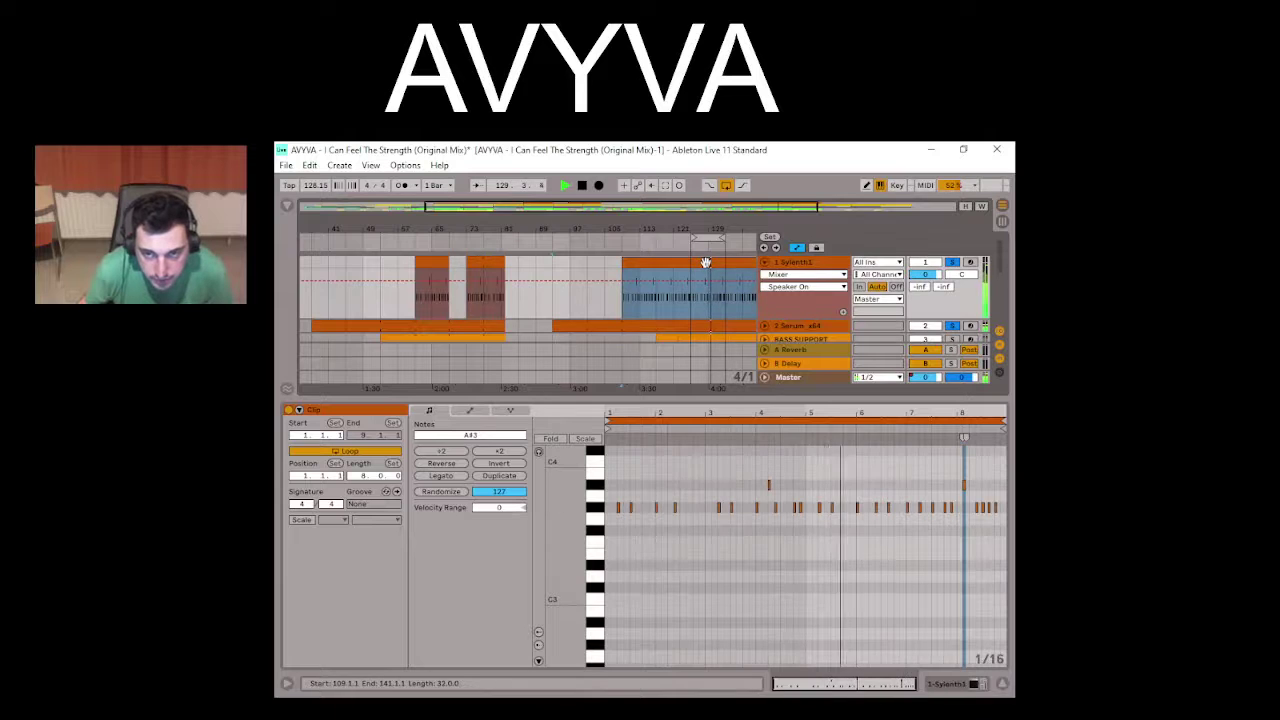
Step: Select the Sylenth1 and Serum_x64 clips together, compare their note patterns in one shared editor, and stop playback
{"action": "left_click_drag", "start_coordinate": [688, 306], "coordinate": [714, 300]}
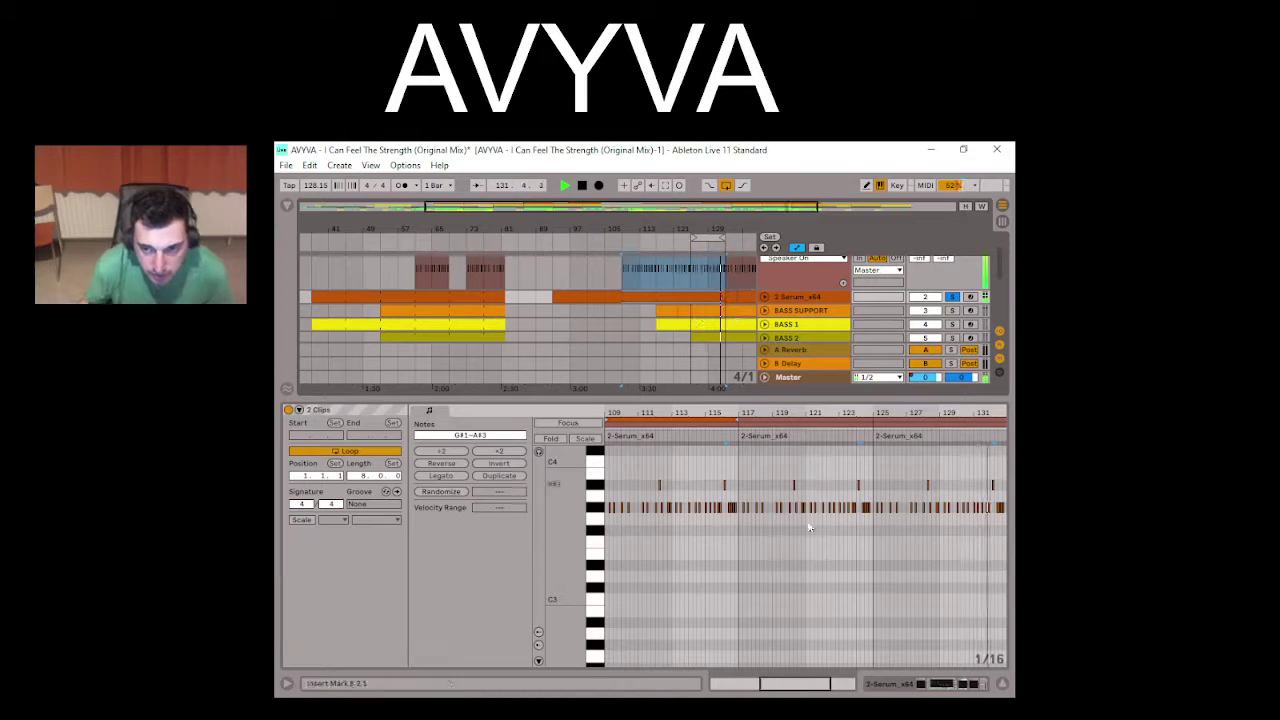
{"action": "scroll", "coordinate": [831, 587], "scroll_direction": "up", "scroll_amount": 3}
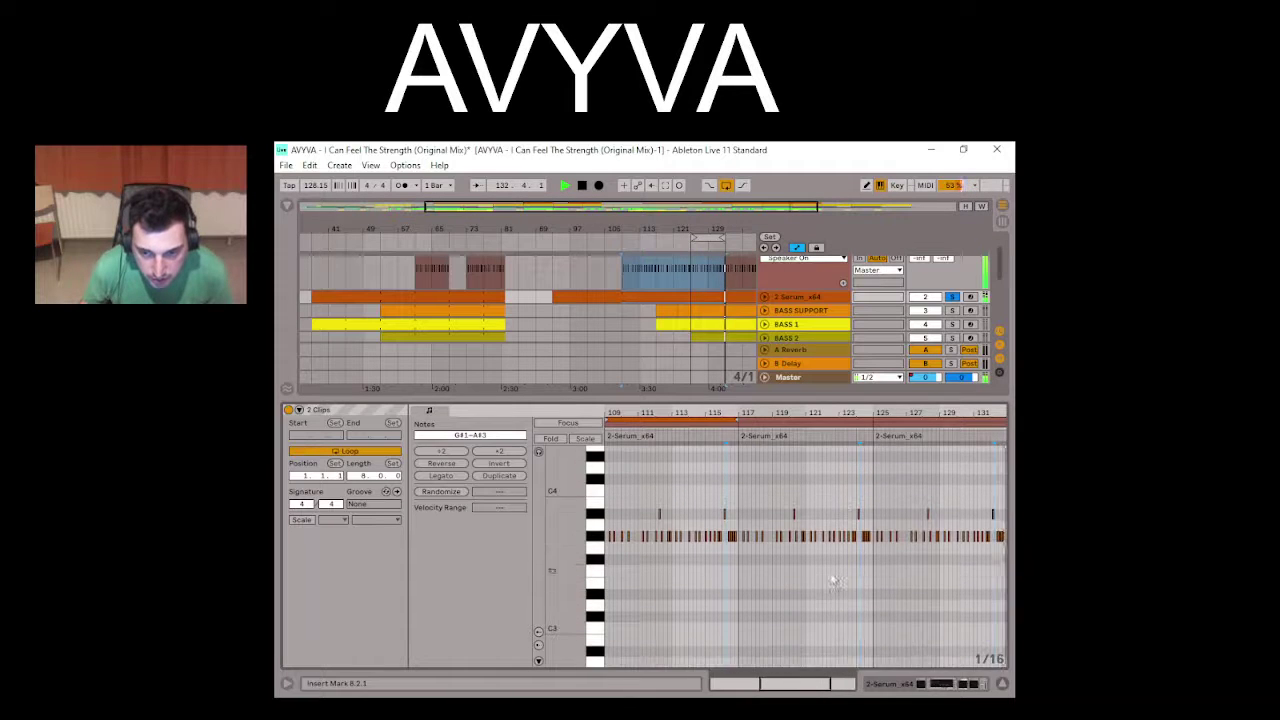
{"action": "scroll", "coordinate": [831, 575], "scroll_direction": "down", "scroll_amount": 5}
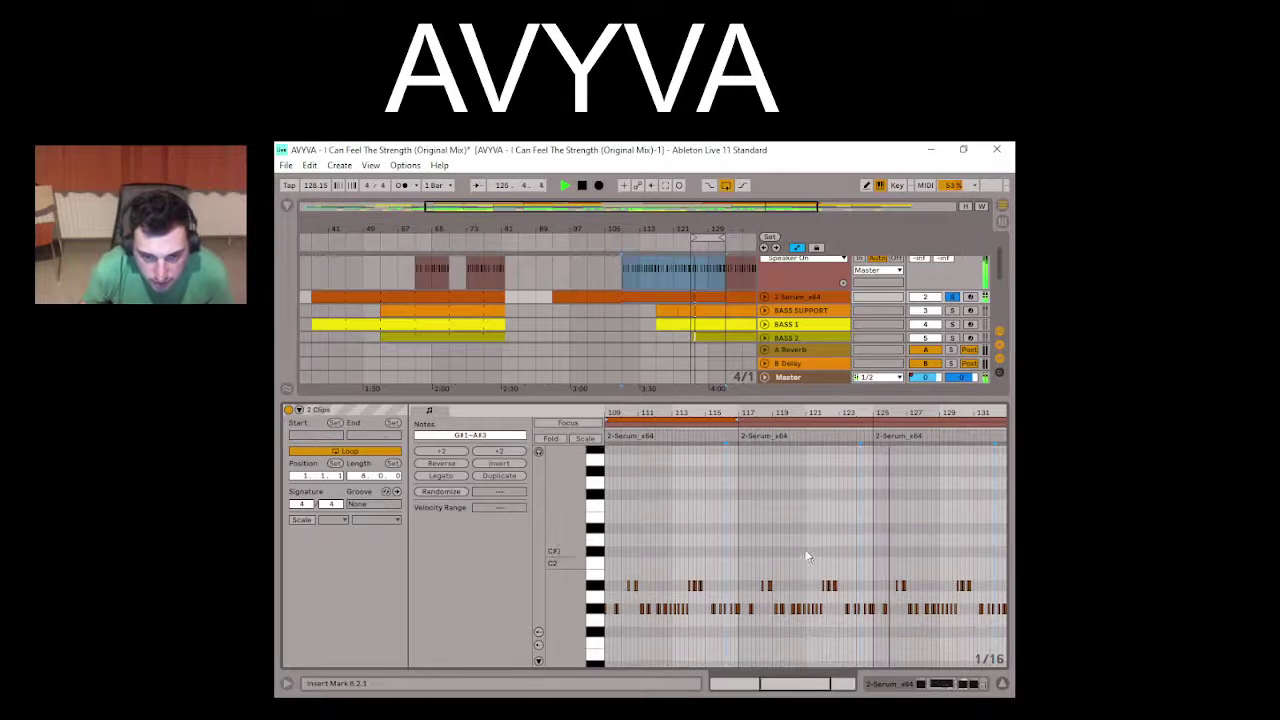
{"action": "scroll", "coordinate": [808, 557], "scroll_direction": "up", "scroll_amount": 5}
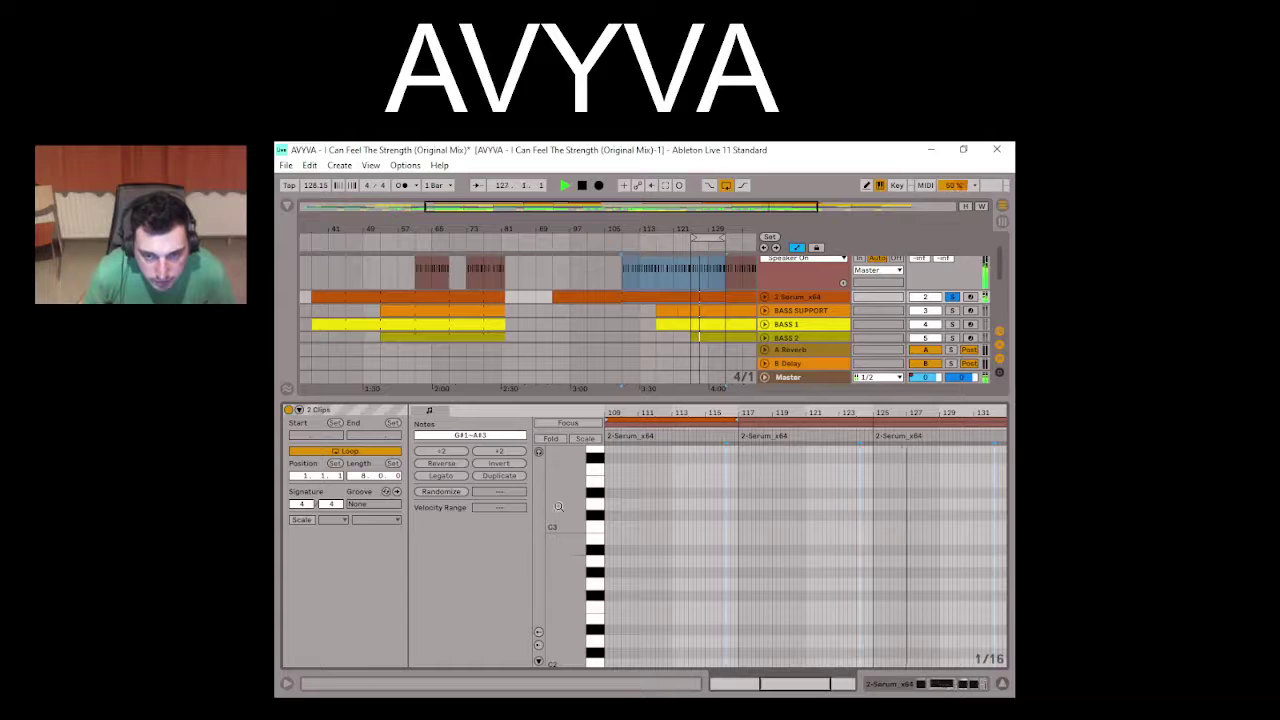
{"action": "left_click_drag", "start_coordinate": [559, 507], "coordinate": [574, 502]}
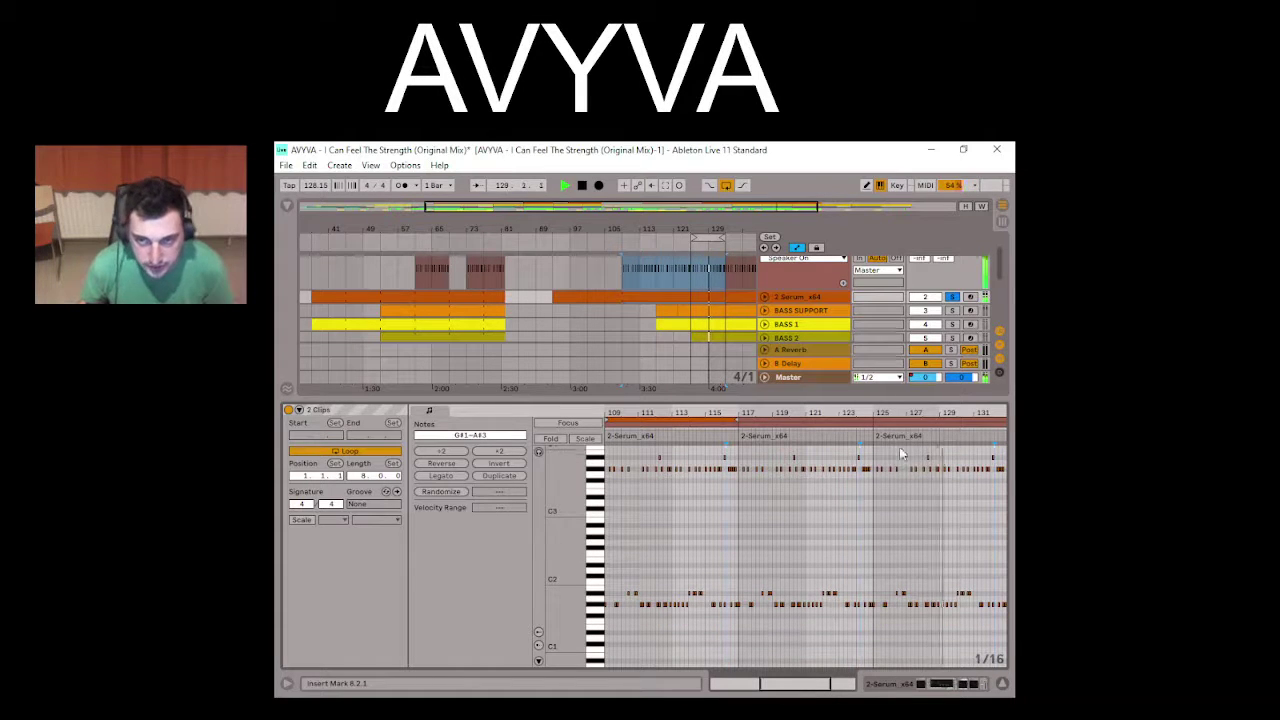
{"action": "left_click", "coordinate": [840, 425]}
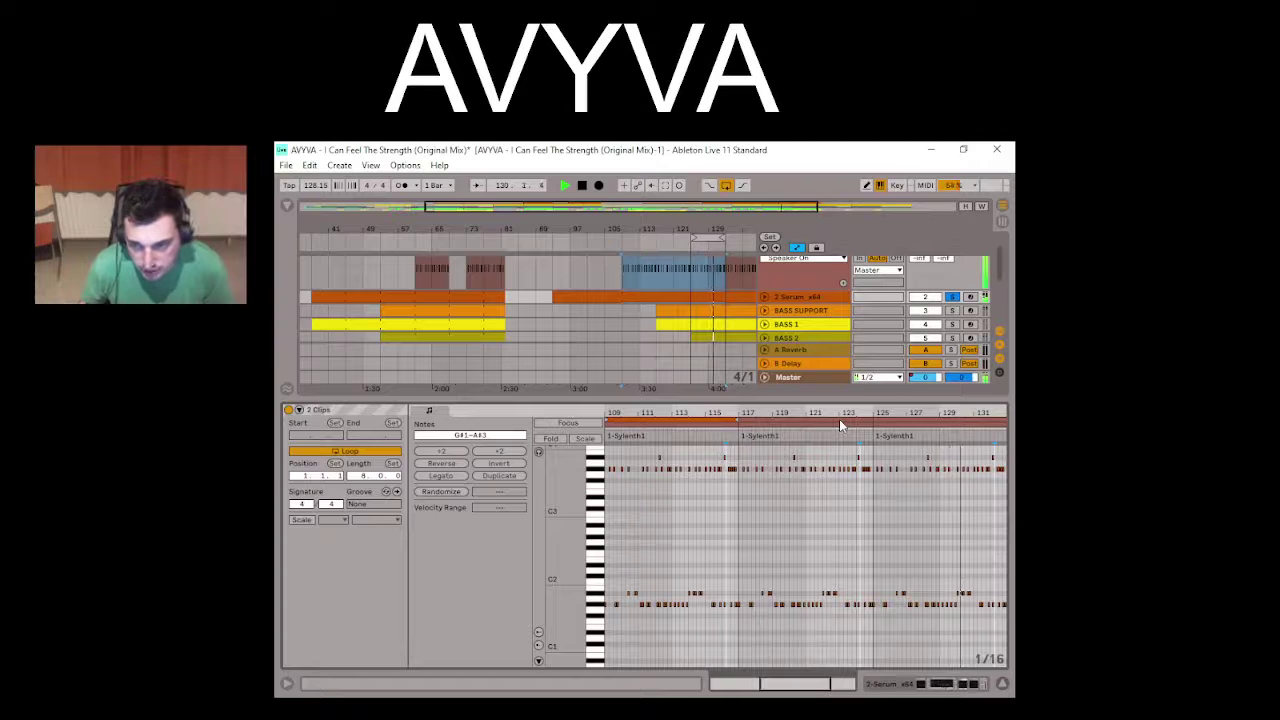
{"action": "key", "text": "space"}
{"action": "left_click", "coordinate": [840, 424]}
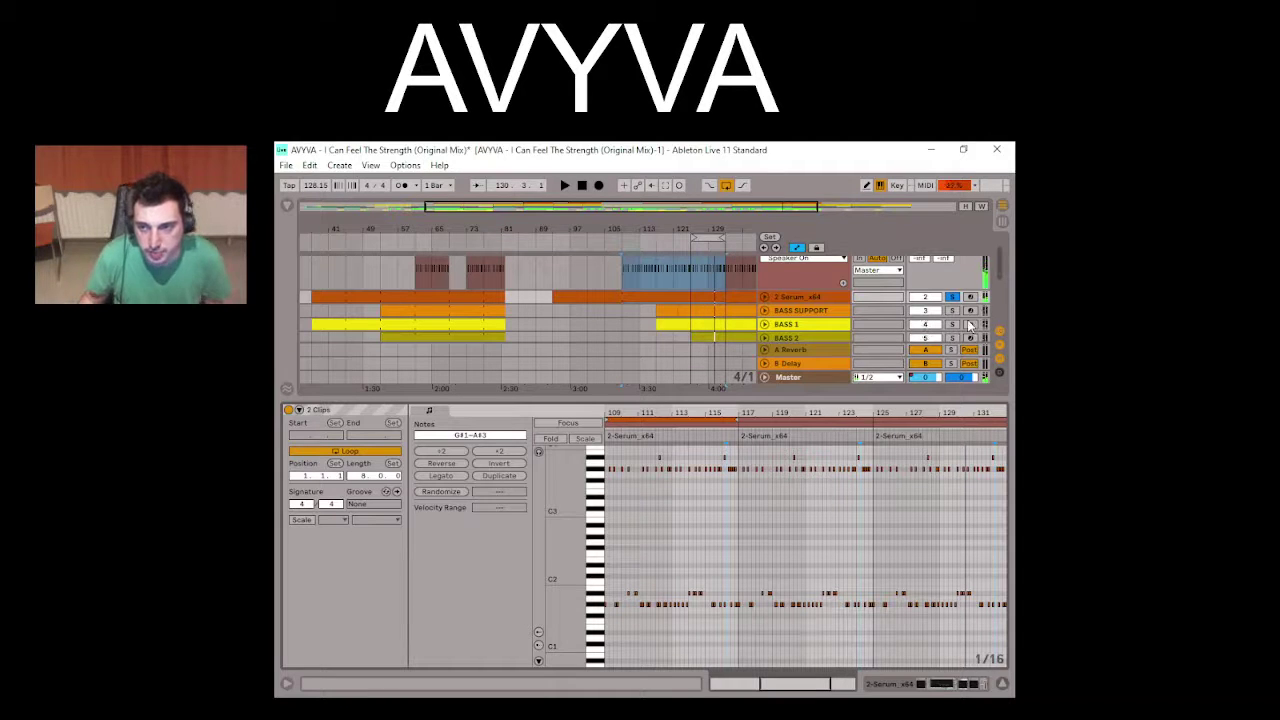
Step: Add BASS SUPPORT, BASS 1, BASS 2 and REVERB BASS to the soloed synths and play them all from bar 125
{"action": "left_click", "coordinate": [952, 311]}
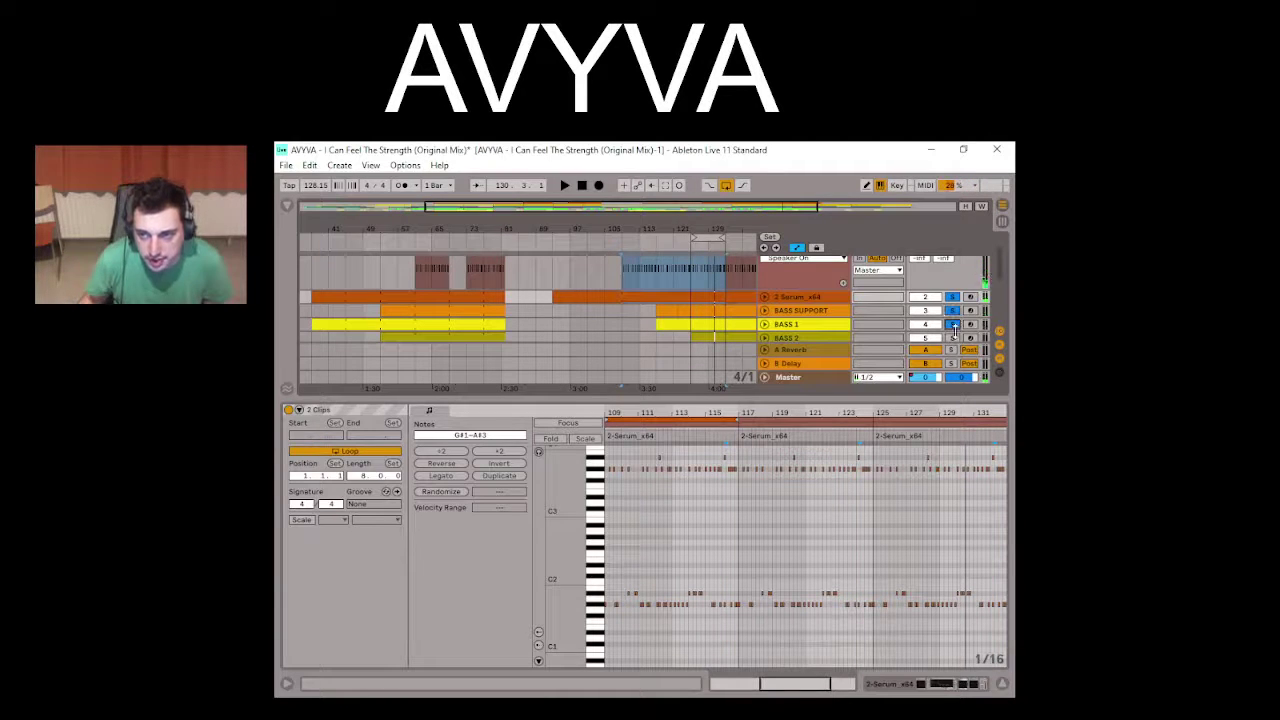
{"action": "left_click", "coordinate": [955, 331]}
{"action": "scroll", "coordinate": [954, 326], "scroll_direction": "down", "scroll_amount": 1}
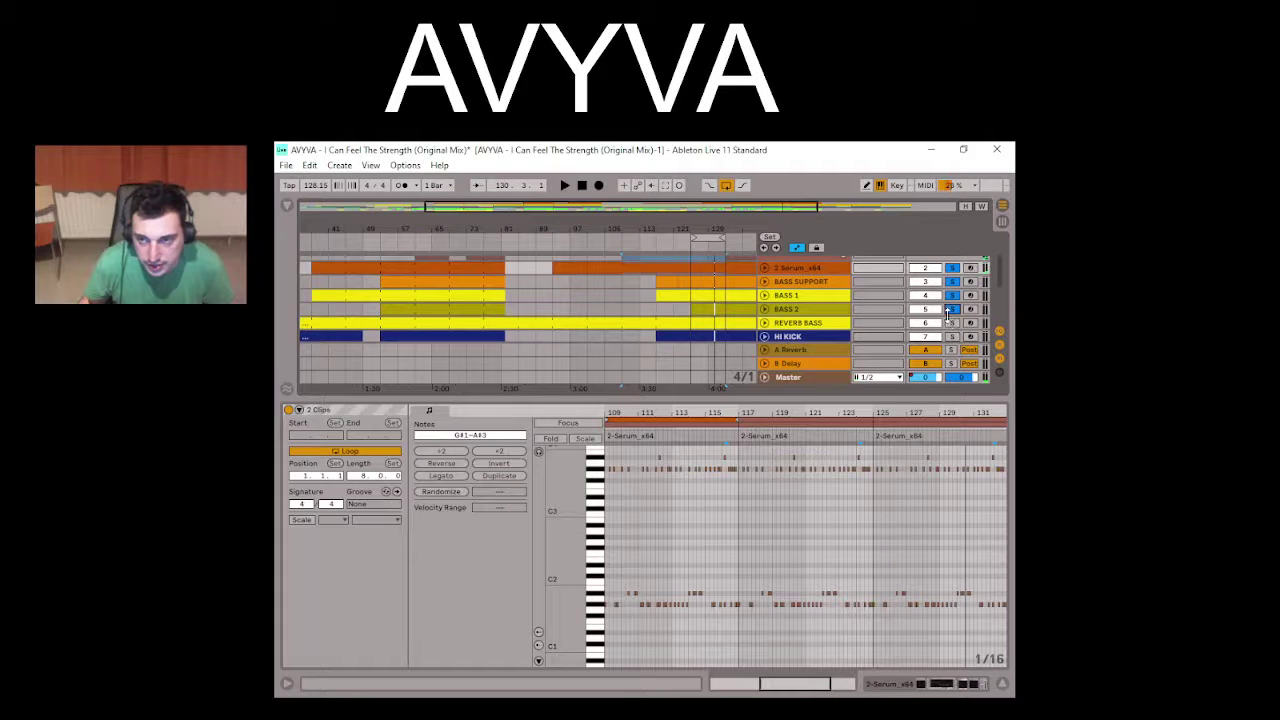
{"action": "left_click", "coordinate": [686, 311]}
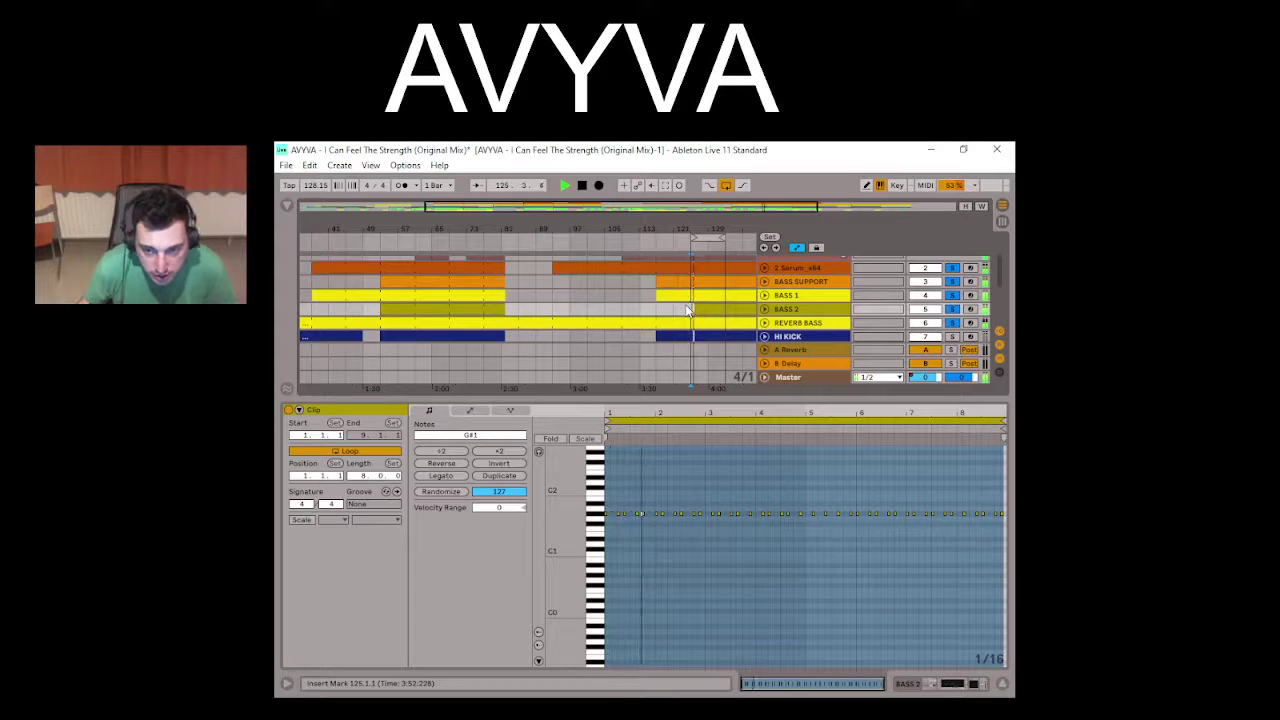
{"action": "scroll", "coordinate": [713, 279], "scroll_direction": "up", "scroll_amount": 3}
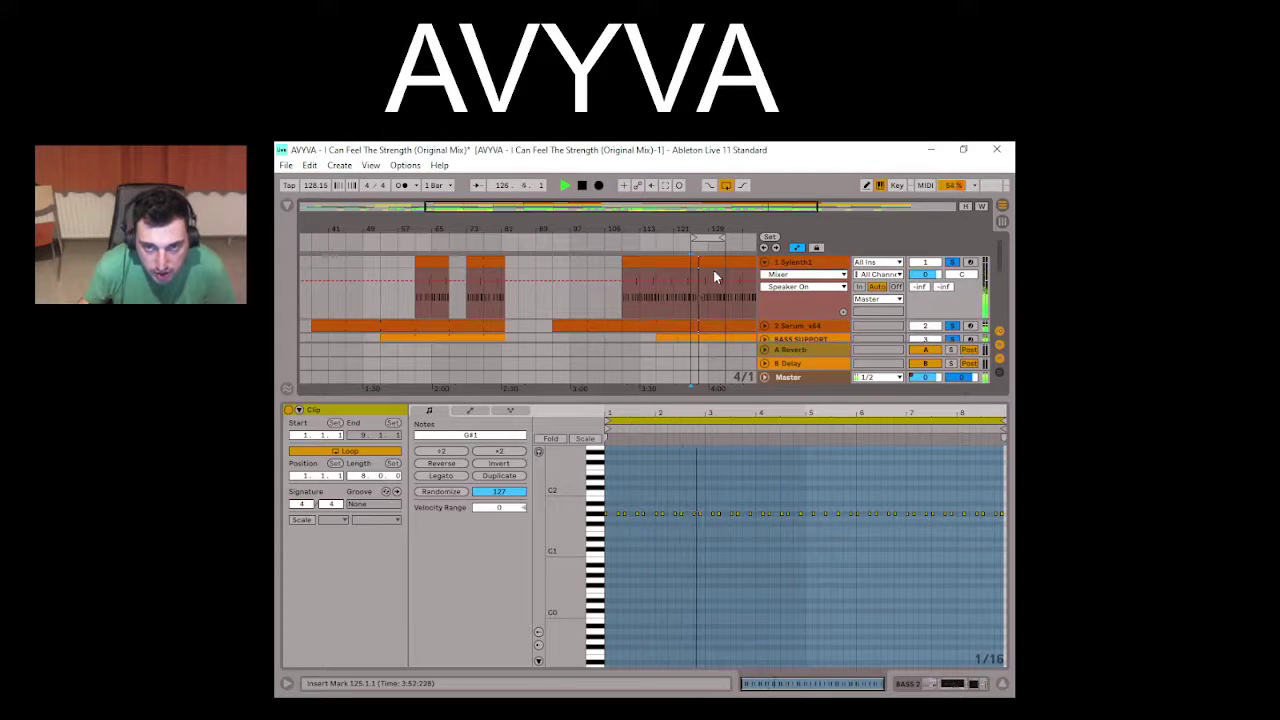
Step: Check the Sylenth1 notes and the Serum_x64 notes one after the other while the basses play along, and stop playback
{"action": "left_click", "coordinate": [713, 261]}
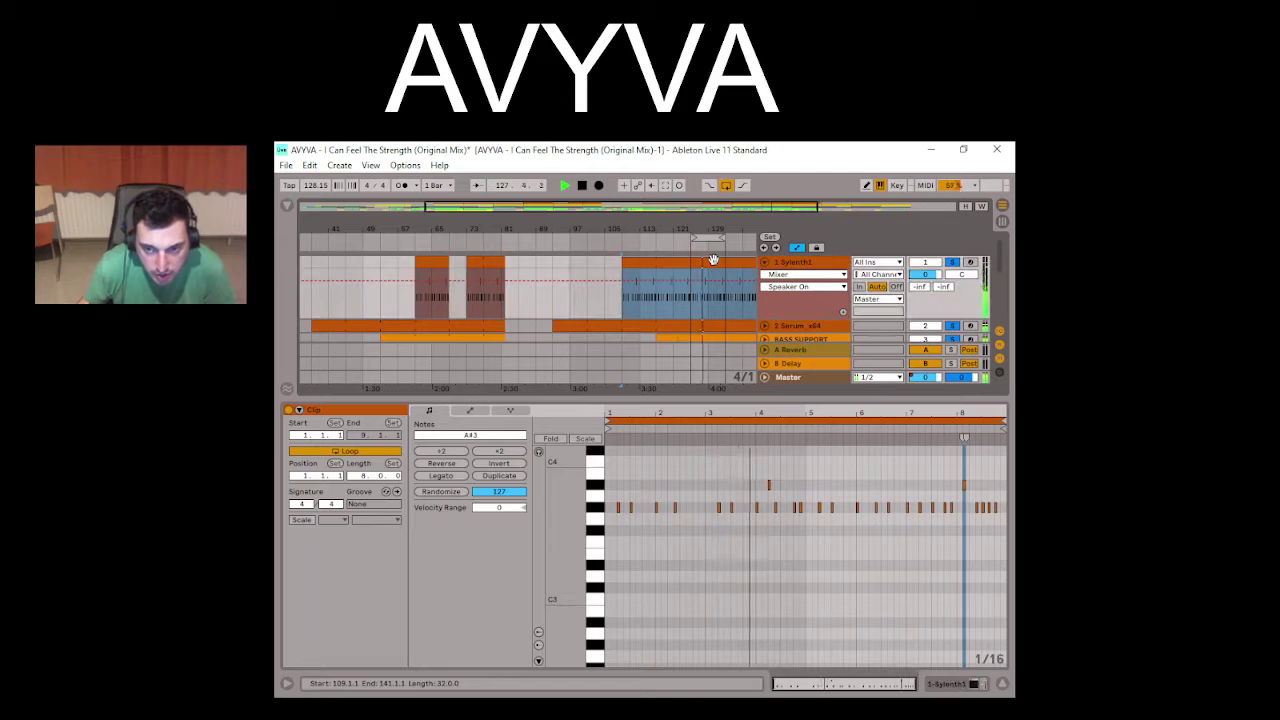
{"action": "left_click", "coordinate": [711, 323]}
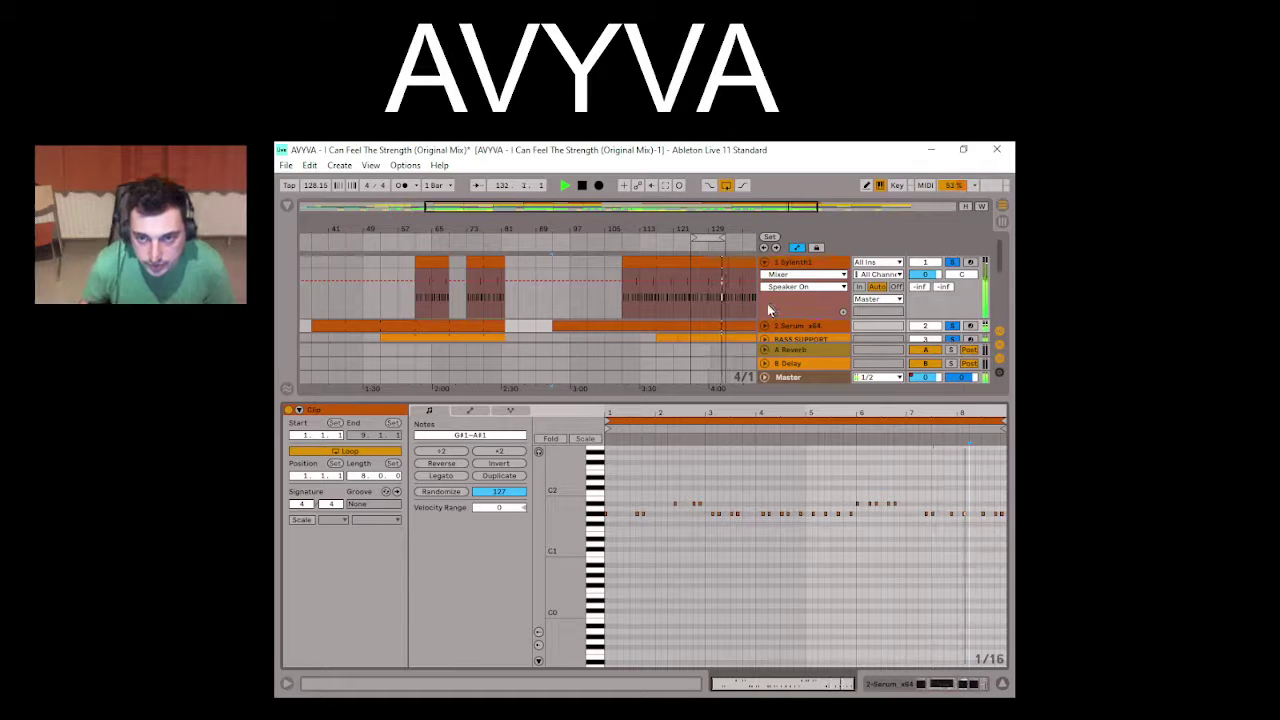
{"action": "key", "text": "space"}
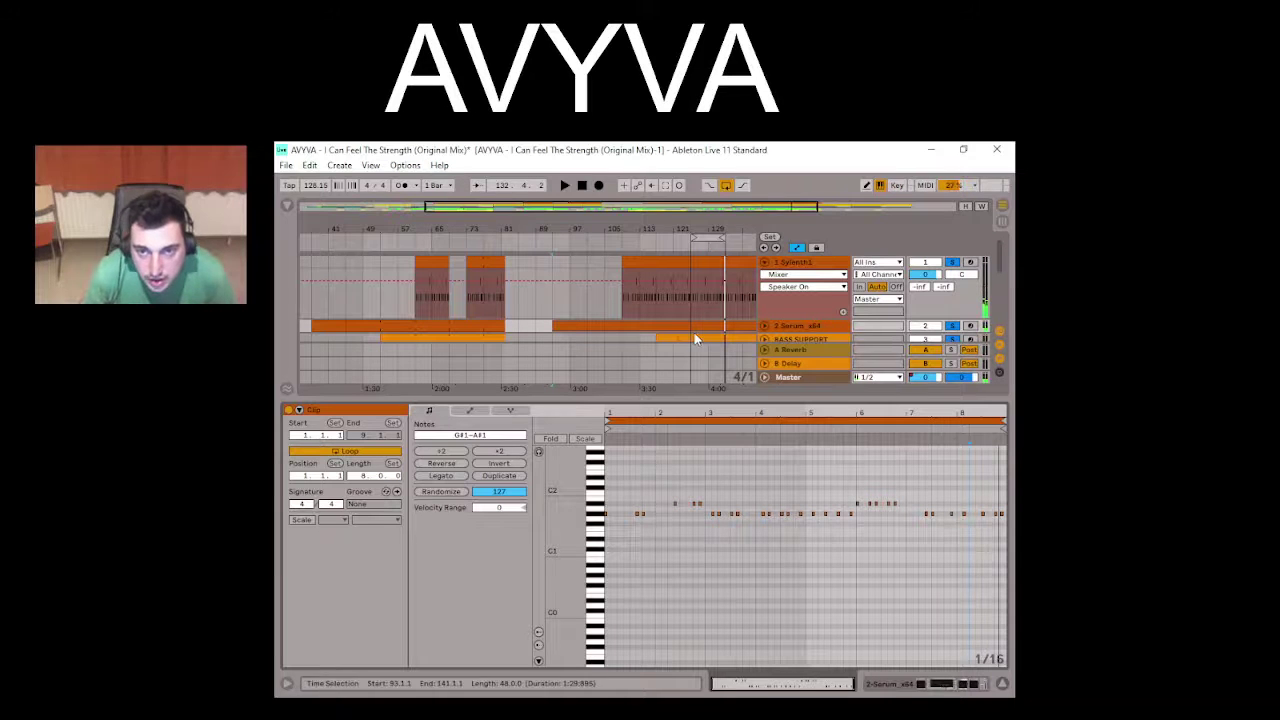
Step: Solo only Serum_x64, show its device chain, and examine the Serum instrument's oscillator and FX pages
{"action": "left_click", "coordinate": [689, 310]}
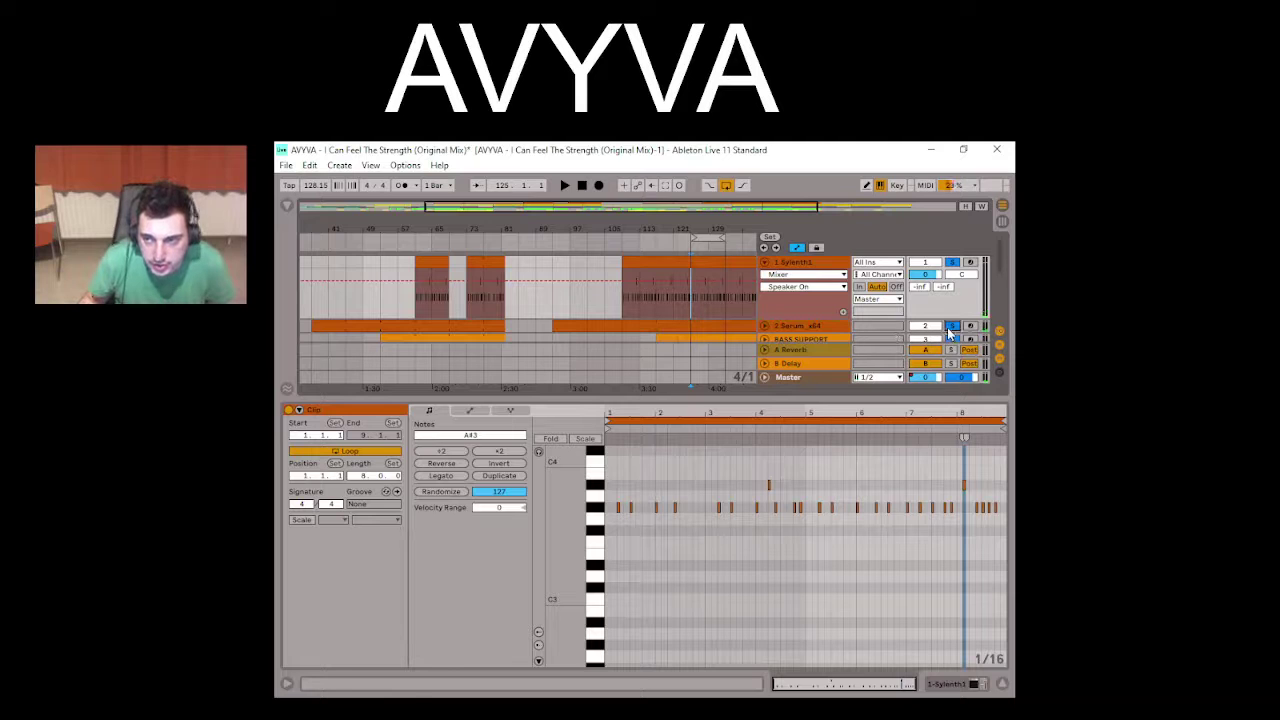
{"action": "left_click", "coordinate": [714, 325]}
{"action": "left_click", "coordinate": [943, 690]}
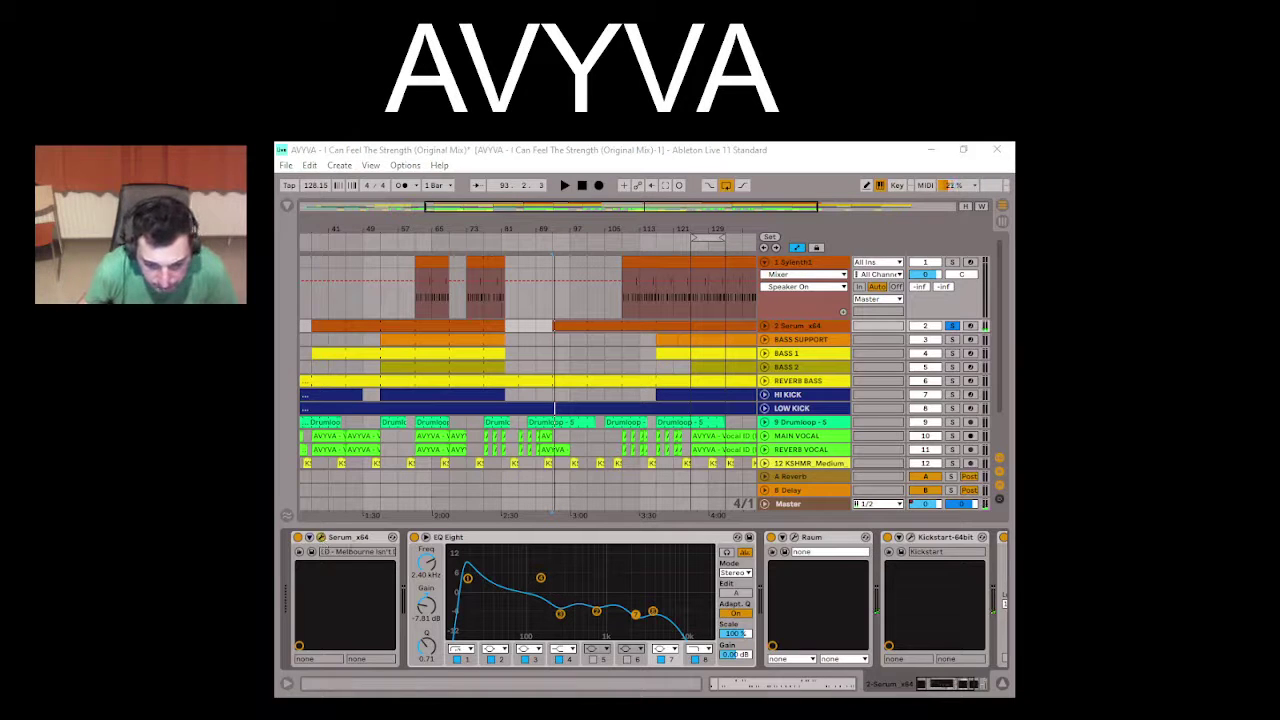
{"action": "left_click_drag", "start_coordinate": [630, 700], "coordinate": [597, 180]}
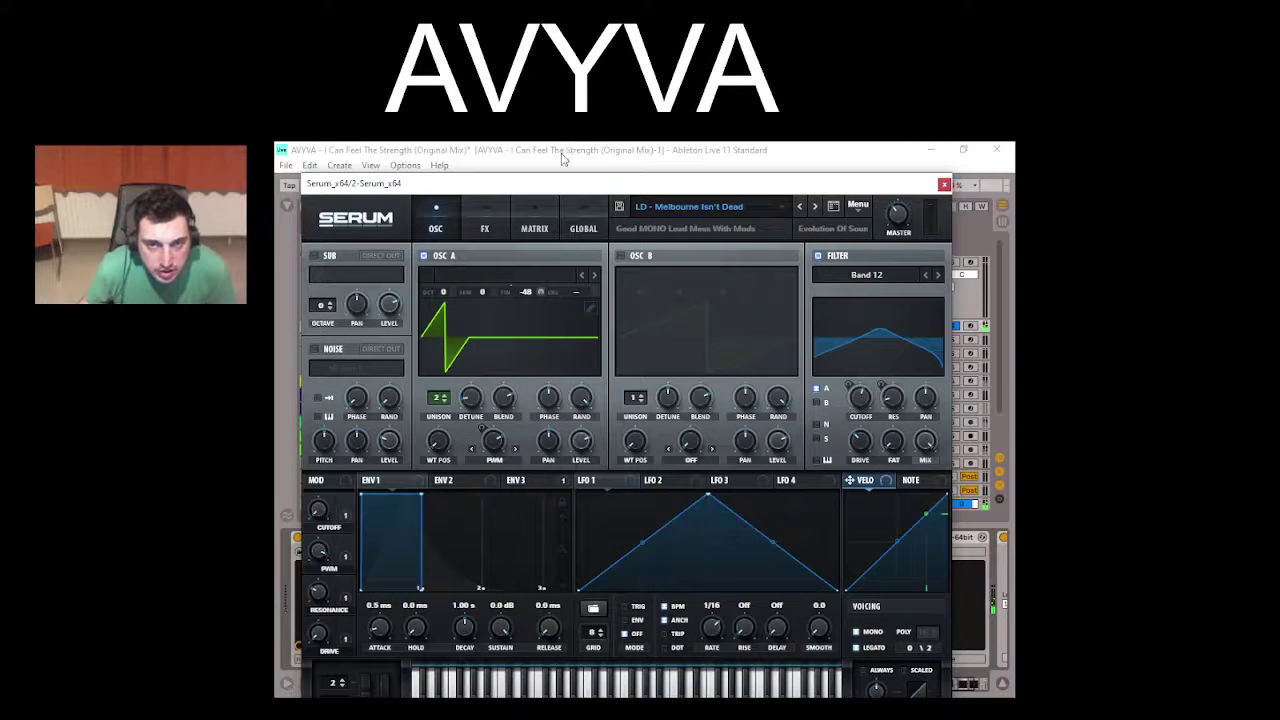
{"action": "left_click", "coordinate": [485, 226]}
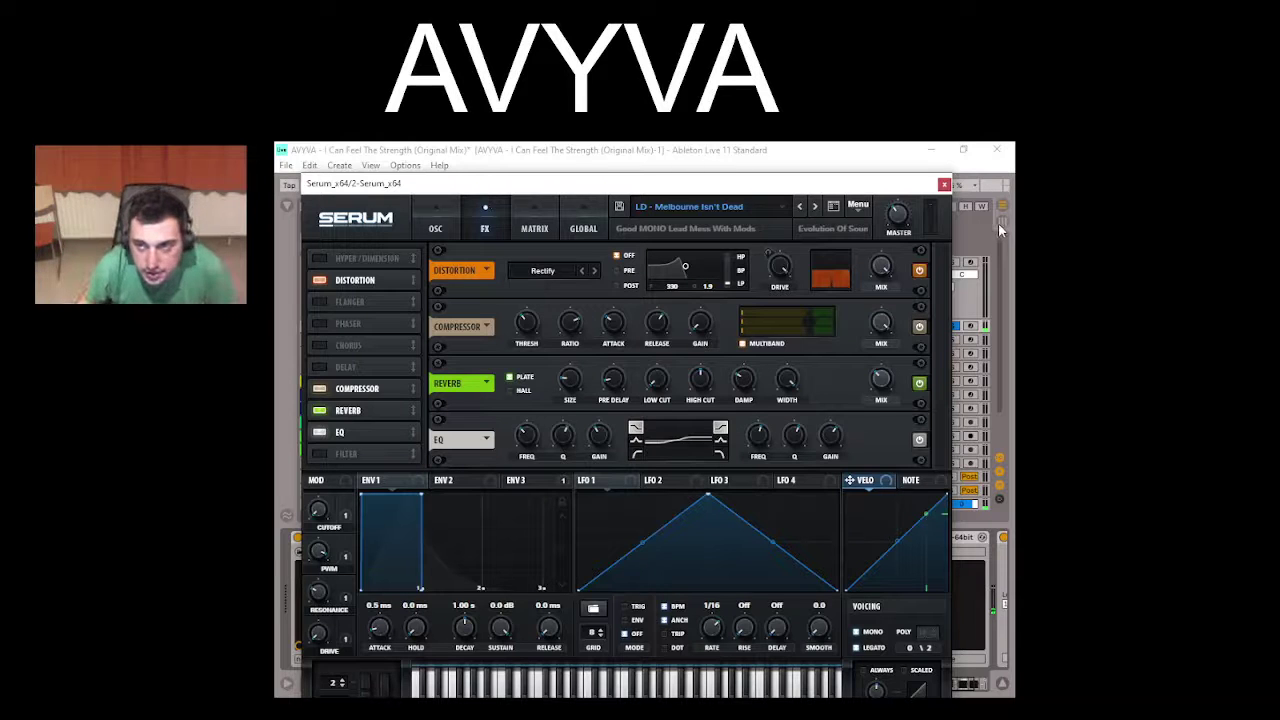
{"action": "left_click", "coordinate": [944, 185]}
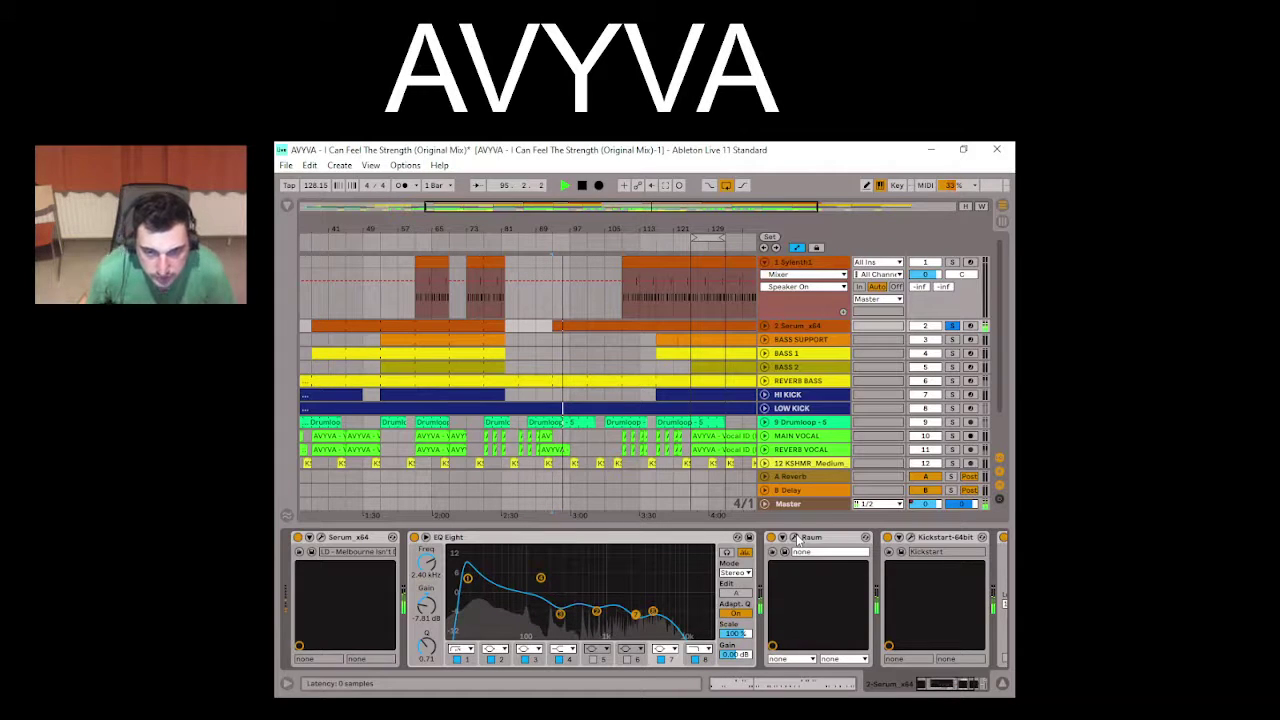
Step: Open the Raum reverb on the Serum_x64 track, examine its settings, and stop playback
{"action": "left_click", "coordinate": [796, 538]}
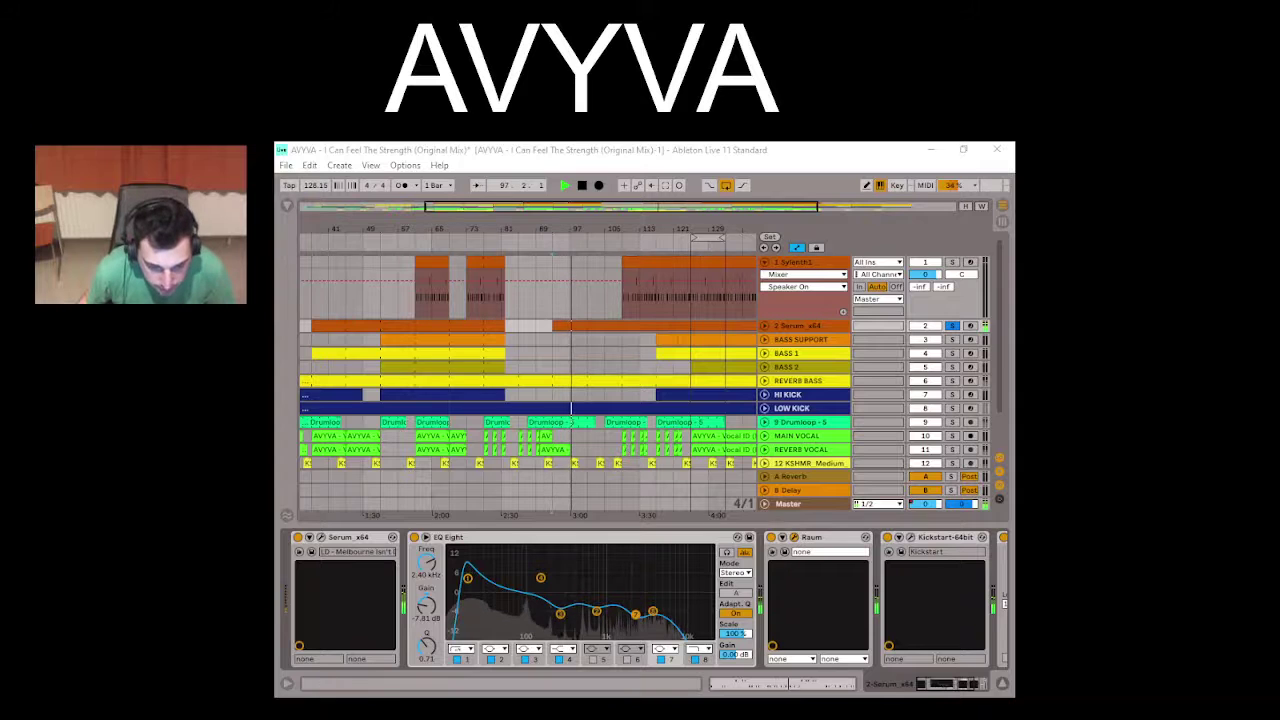
{"action": "left_click_drag", "start_coordinate": [568, 390], "coordinate": [622, 213]}
{"action": "key", "text": "space"}
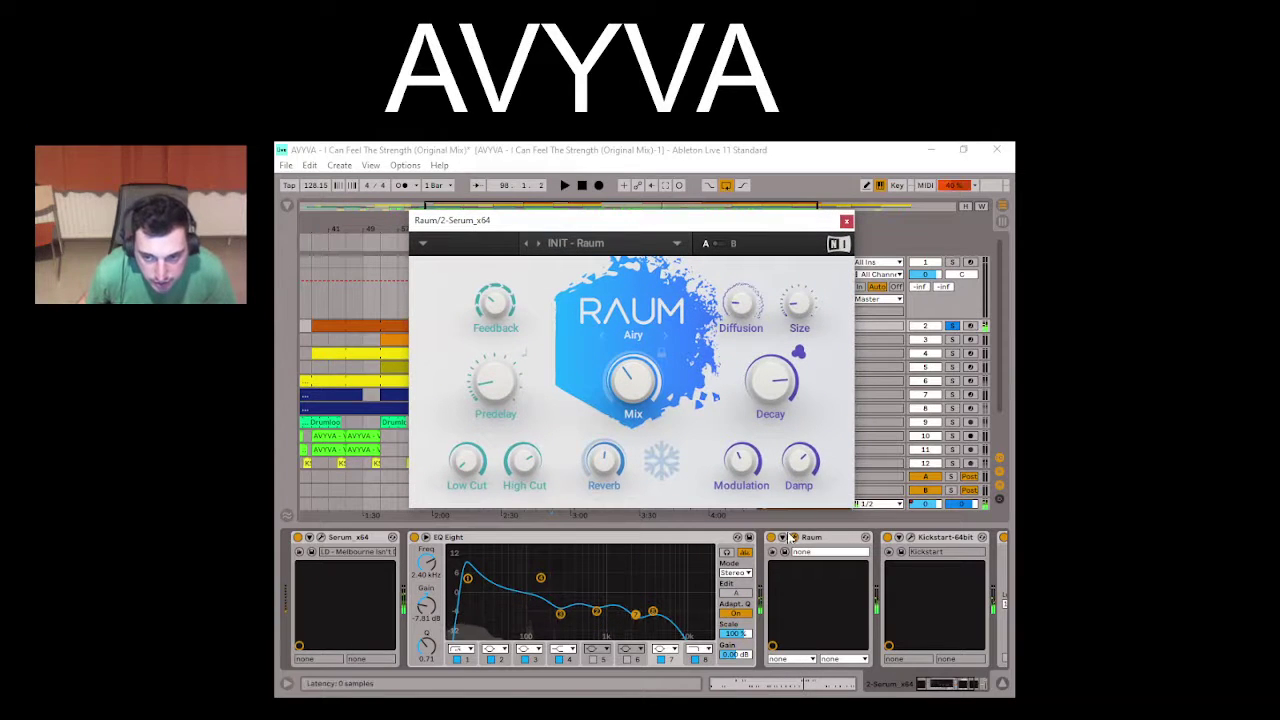
Step: Play Serum_x64 with Raum bypassed and with it enabled again to compare the sound, and close the Raum window
{"action": "double_click", "coordinate": [778, 546]}
{"action": "right_click", "coordinate": [771, 546]}
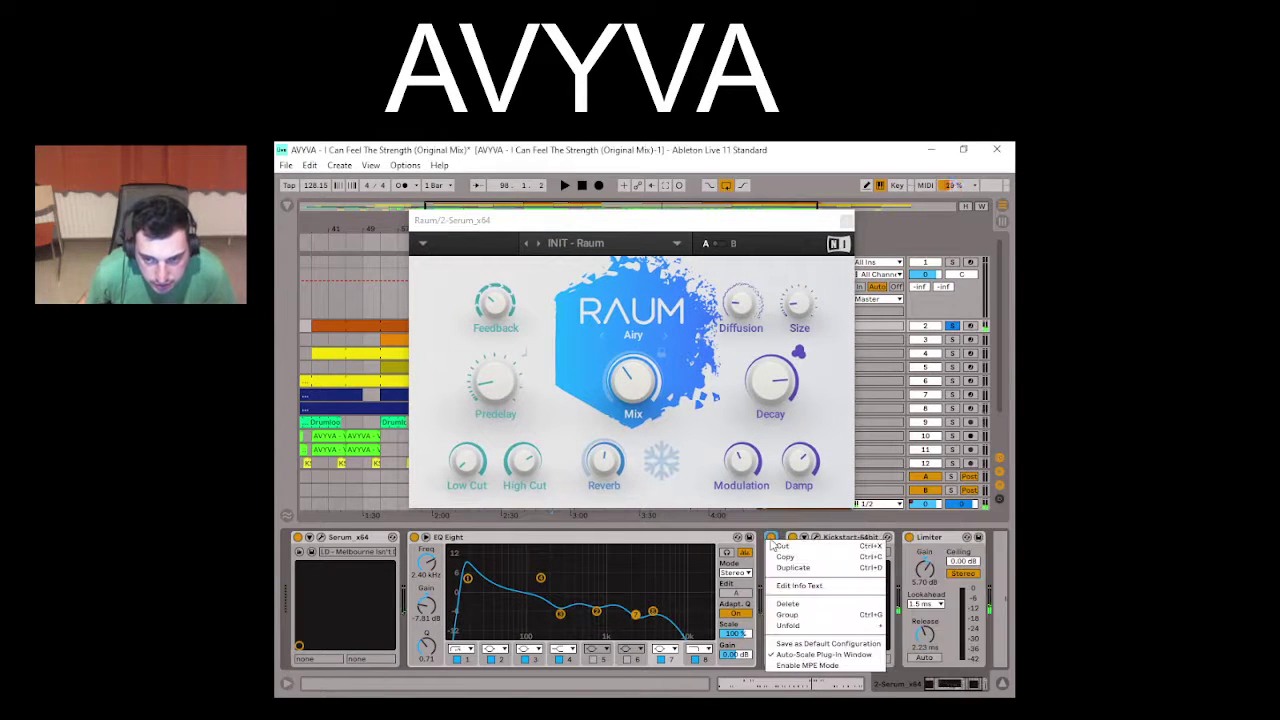
{"action": "left_click", "coordinate": [771, 541]}
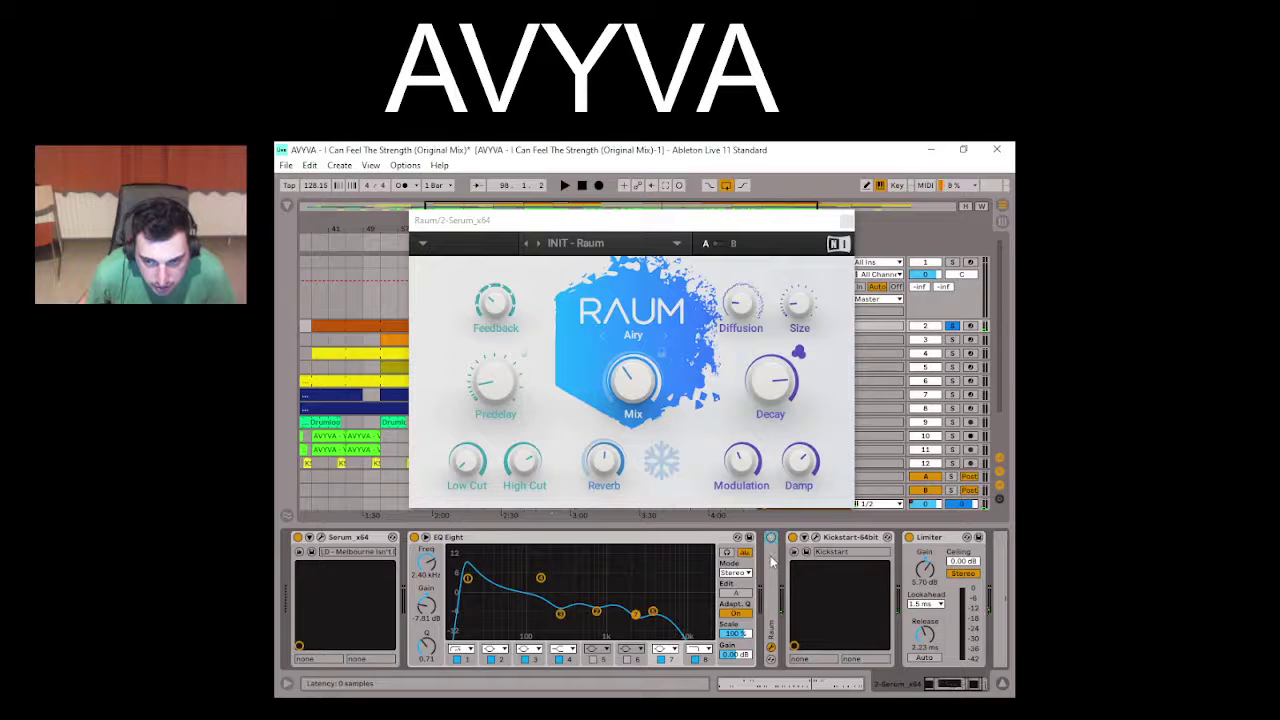
{"action": "double_click", "coordinate": [771, 552]}
{"action": "key", "text": "space"}
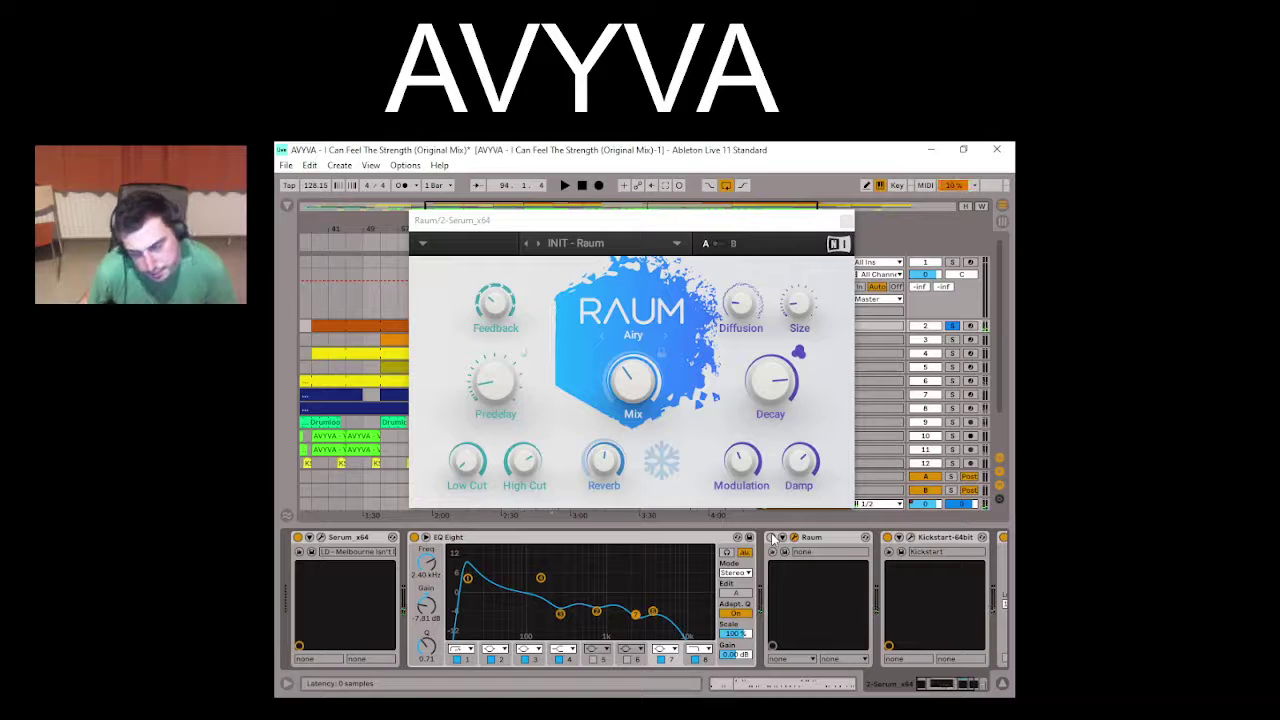
{"action": "left_click", "coordinate": [771, 537]}
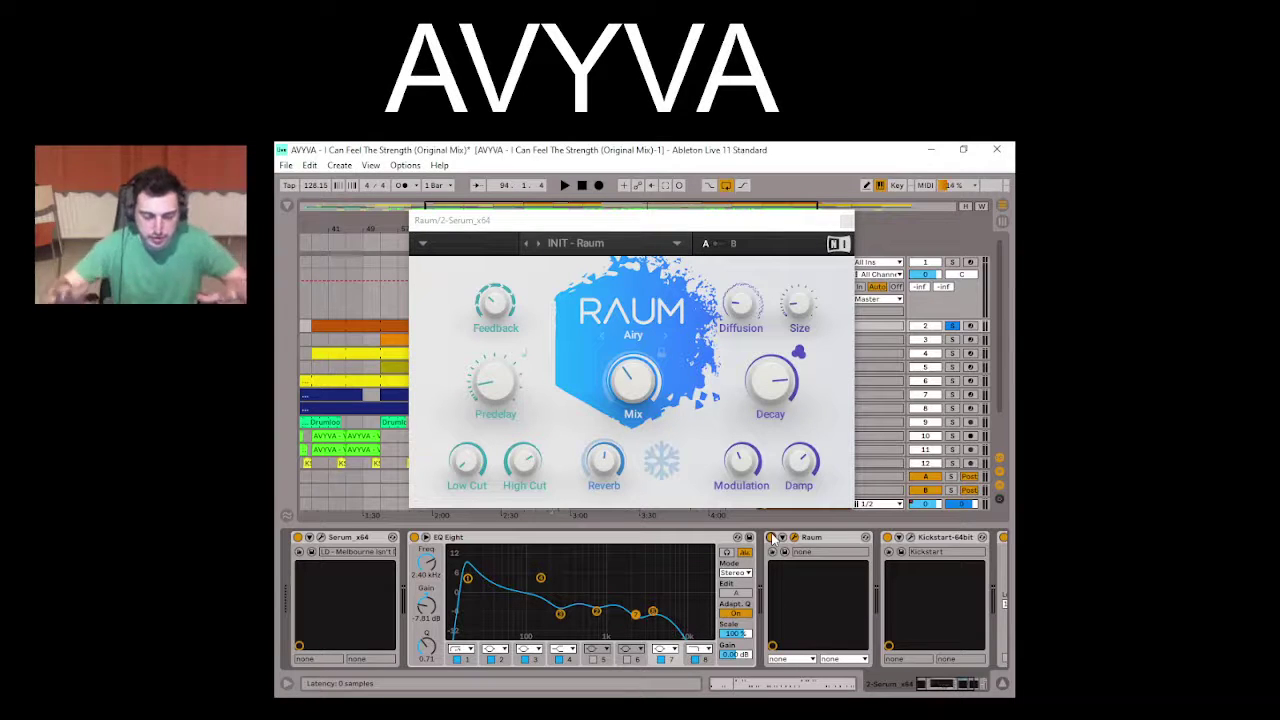
{"action": "key", "text": "space"}
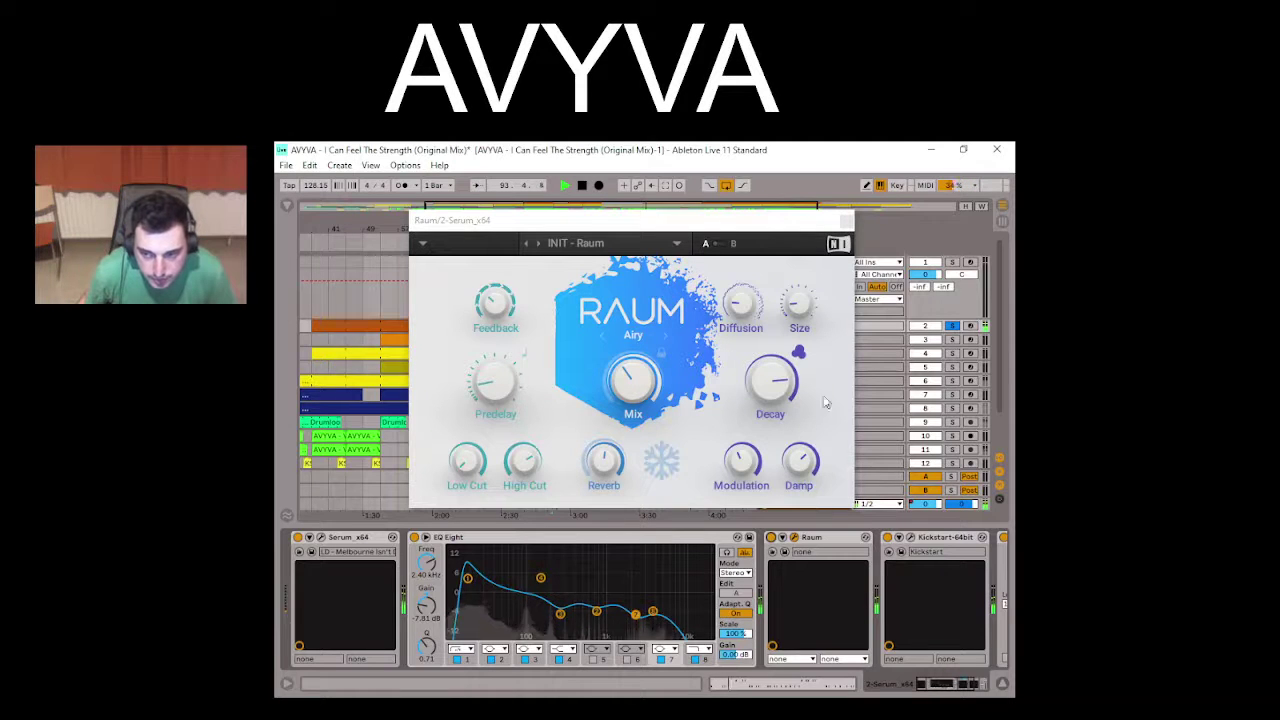
{"action": "left_click", "coordinate": [846, 220]}
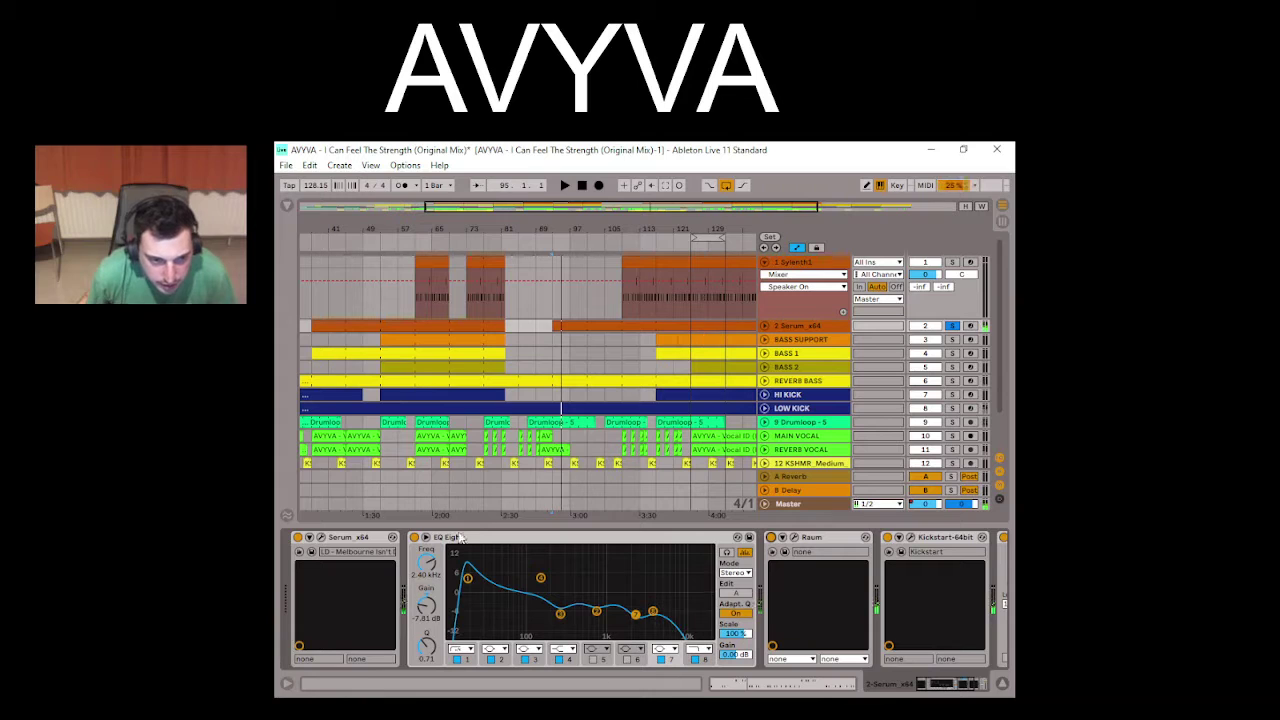
Step: Play Serum_x64 with EQ Eight bypassed and with it enabled again to compare the sound, and stop playback
{"action": "left_click", "coordinate": [414, 538]}
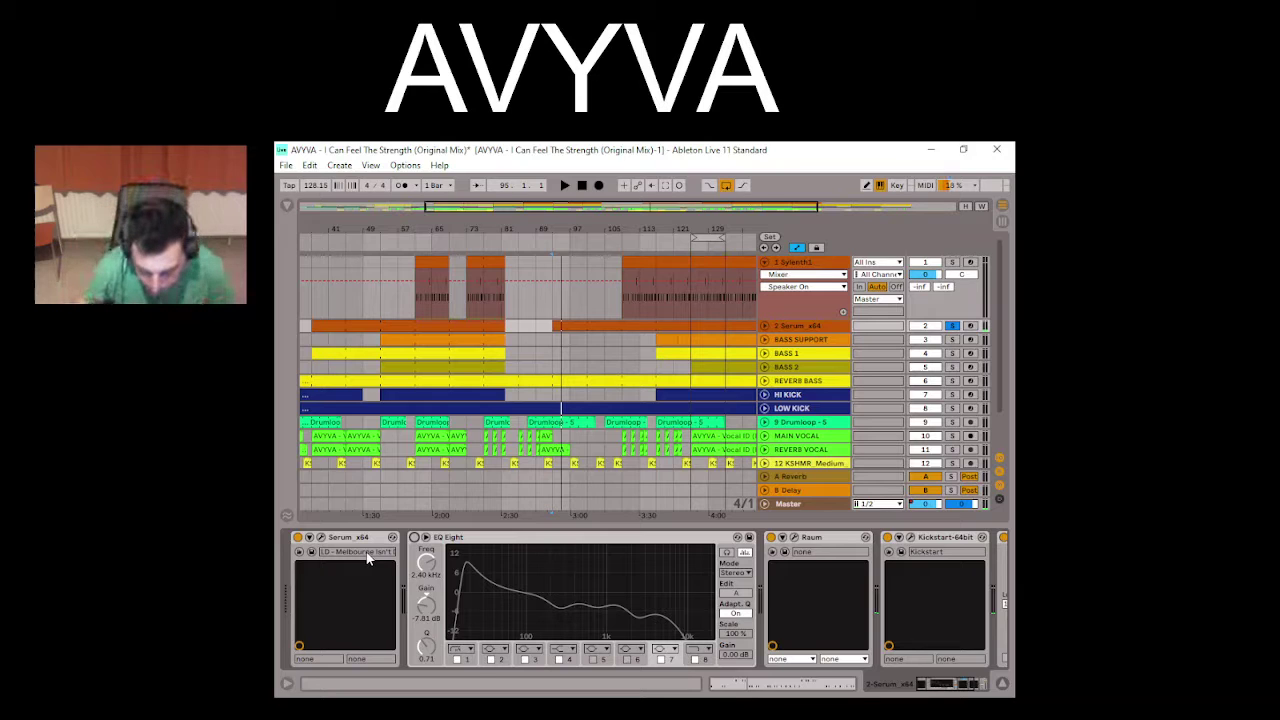
{"action": "key", "text": "space"}
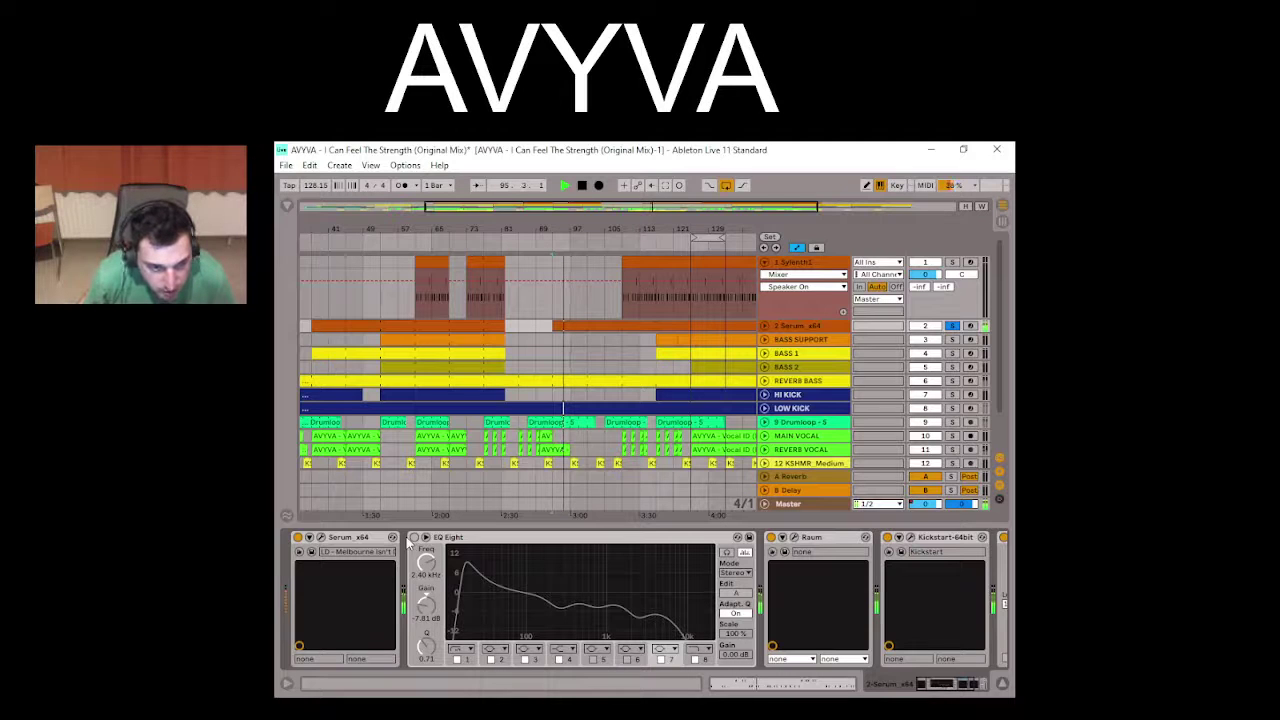
{"action": "key", "text": "space"}
{"action": "left_click", "coordinate": [415, 540]}
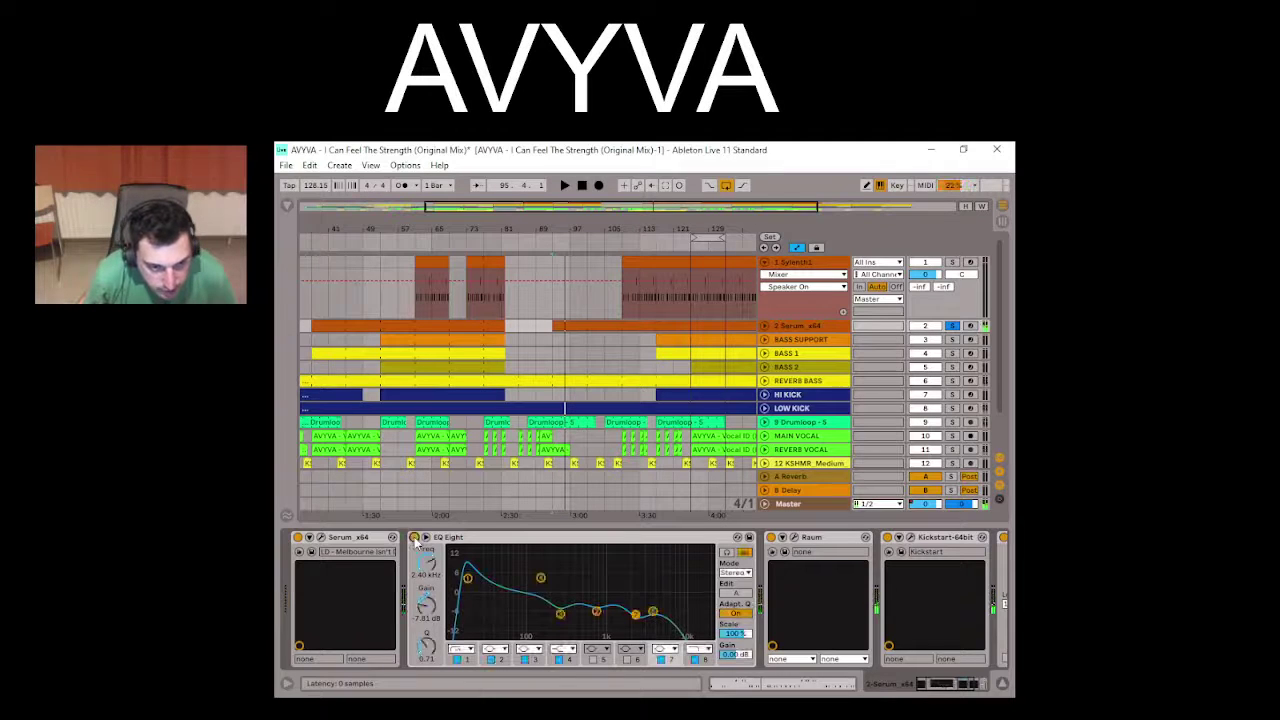
{"action": "key", "text": "space"}
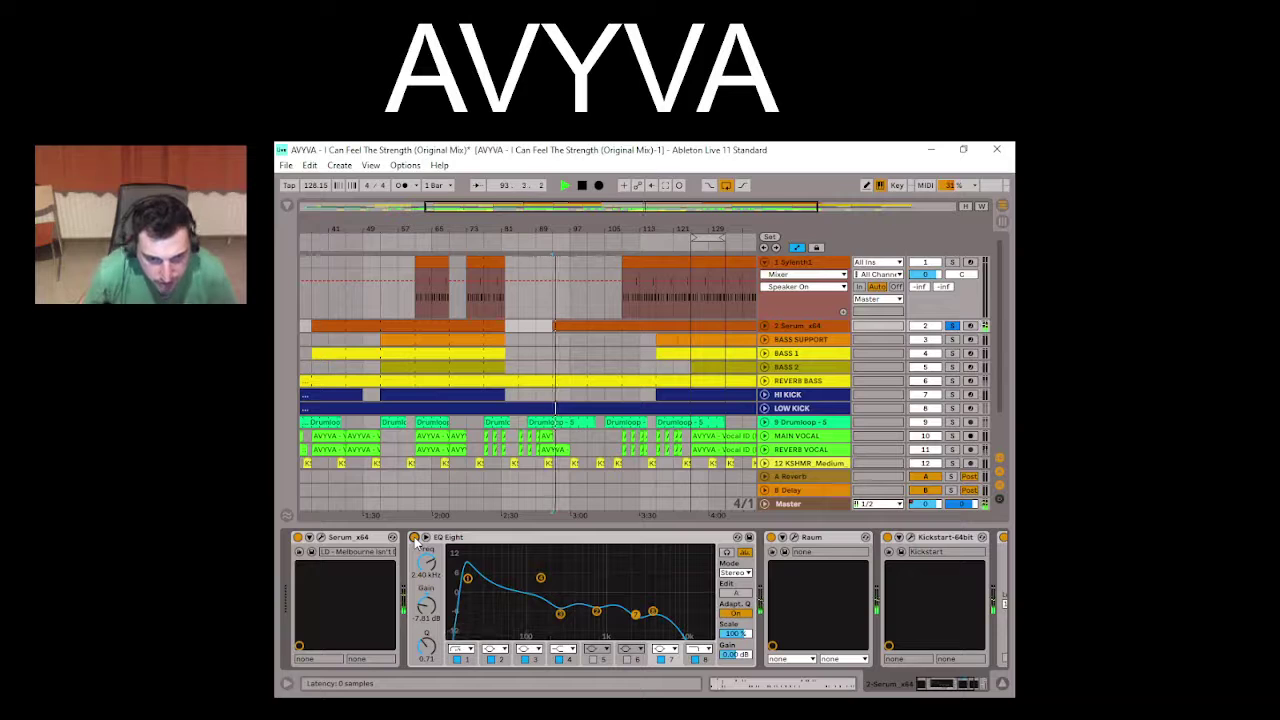
{"action": "key", "text": "space"}
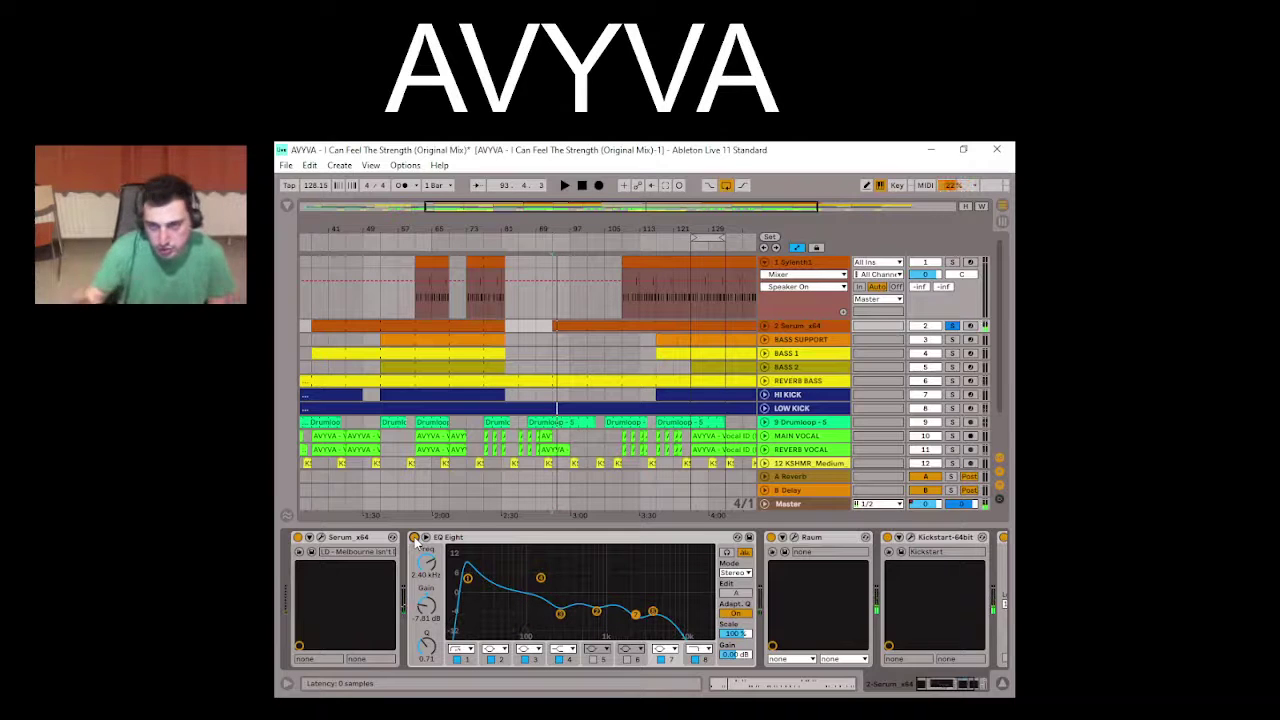
Step: Solo only Sylenth1, play it from bar 125, and select its clip spanning bars 109 to 141
{"action": "left_click", "coordinate": [952, 262]}
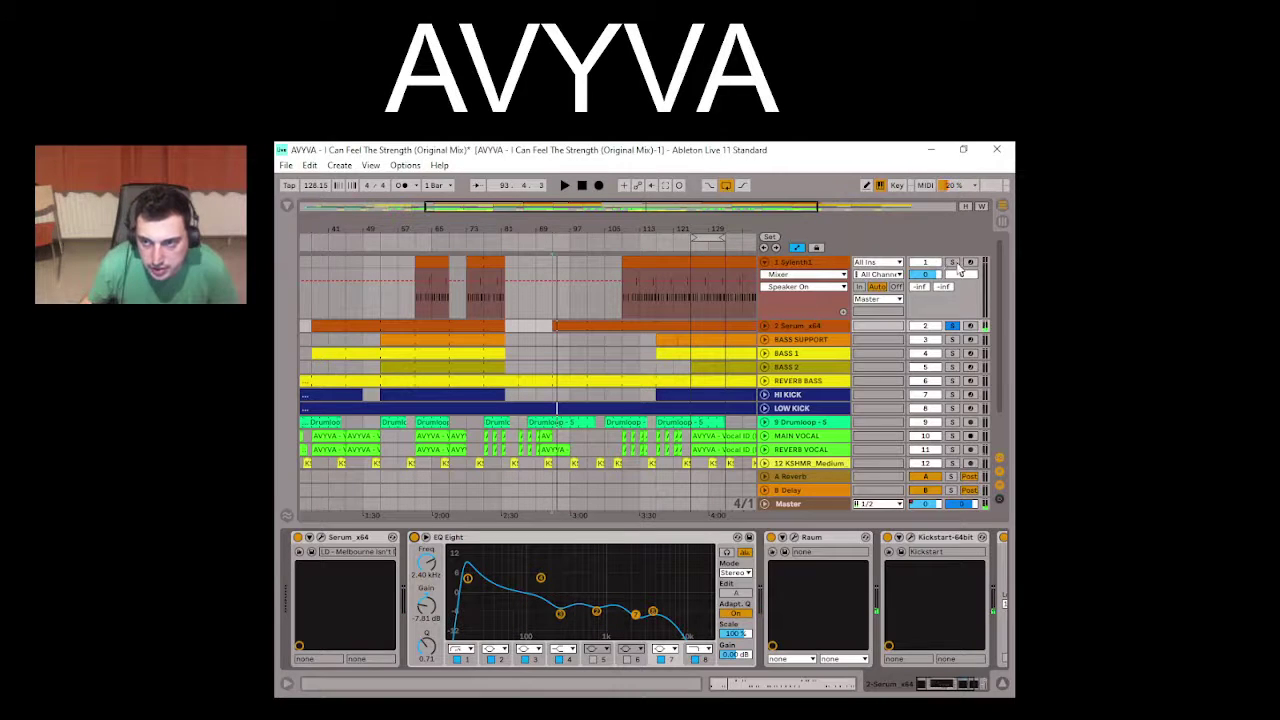
{"action": "left_click", "coordinate": [688, 313]}
{"action": "key", "text": "space"}
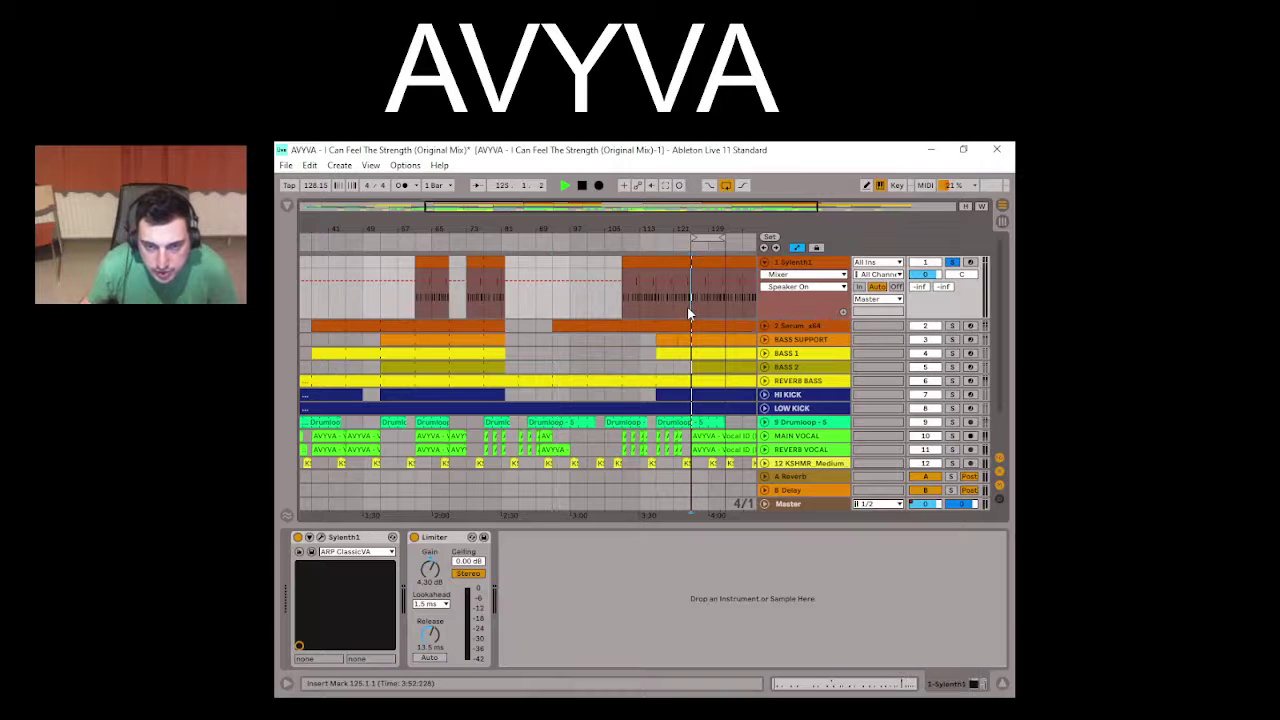
{"action": "left_click", "coordinate": [698, 272]}
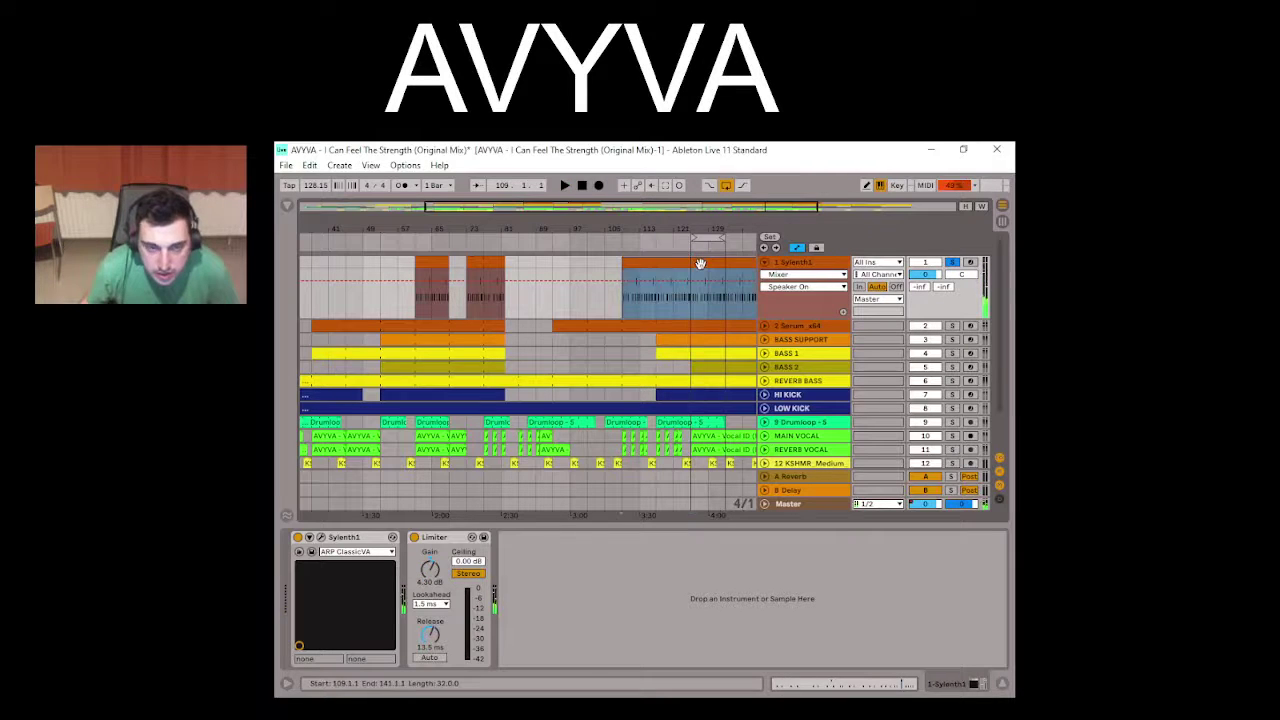
Step: Open the Sylenth1 instrument with the ARP ClassicVA preset, examine its arpeggiator and reverb settings, and close it
{"action": "left_click", "coordinate": [321, 538]}
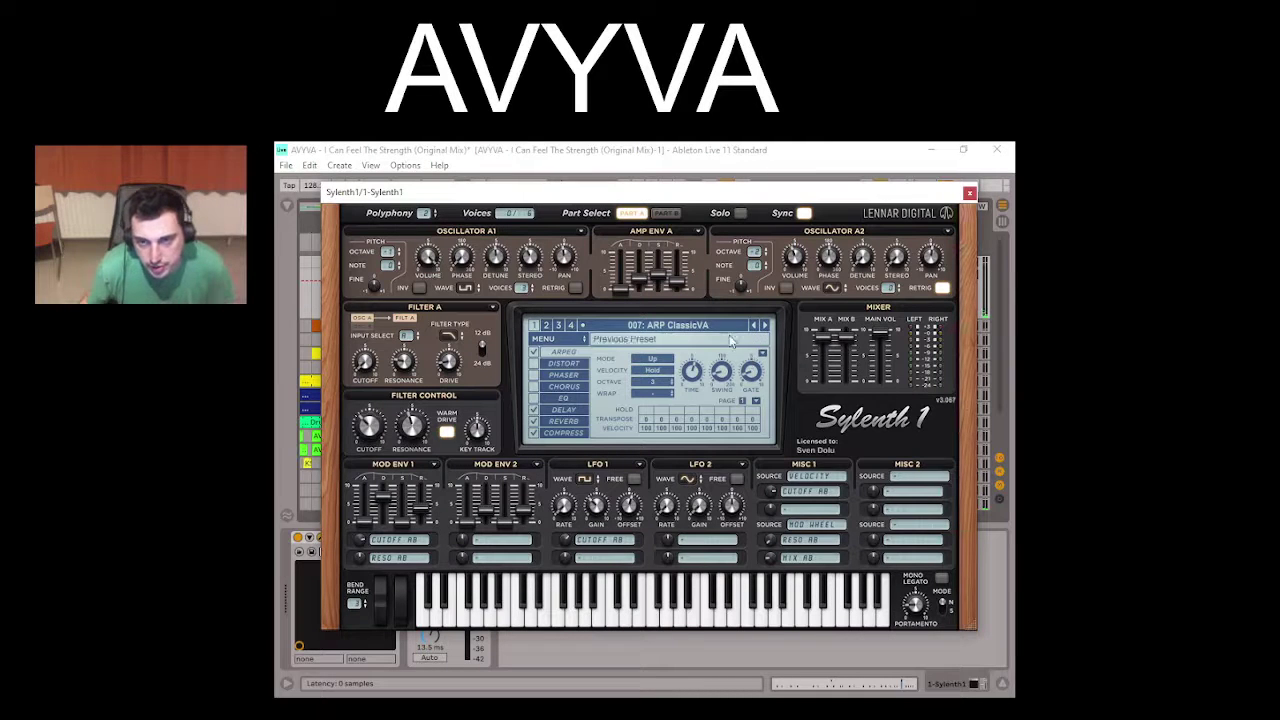
{"action": "left_click", "coordinate": [533, 409]}
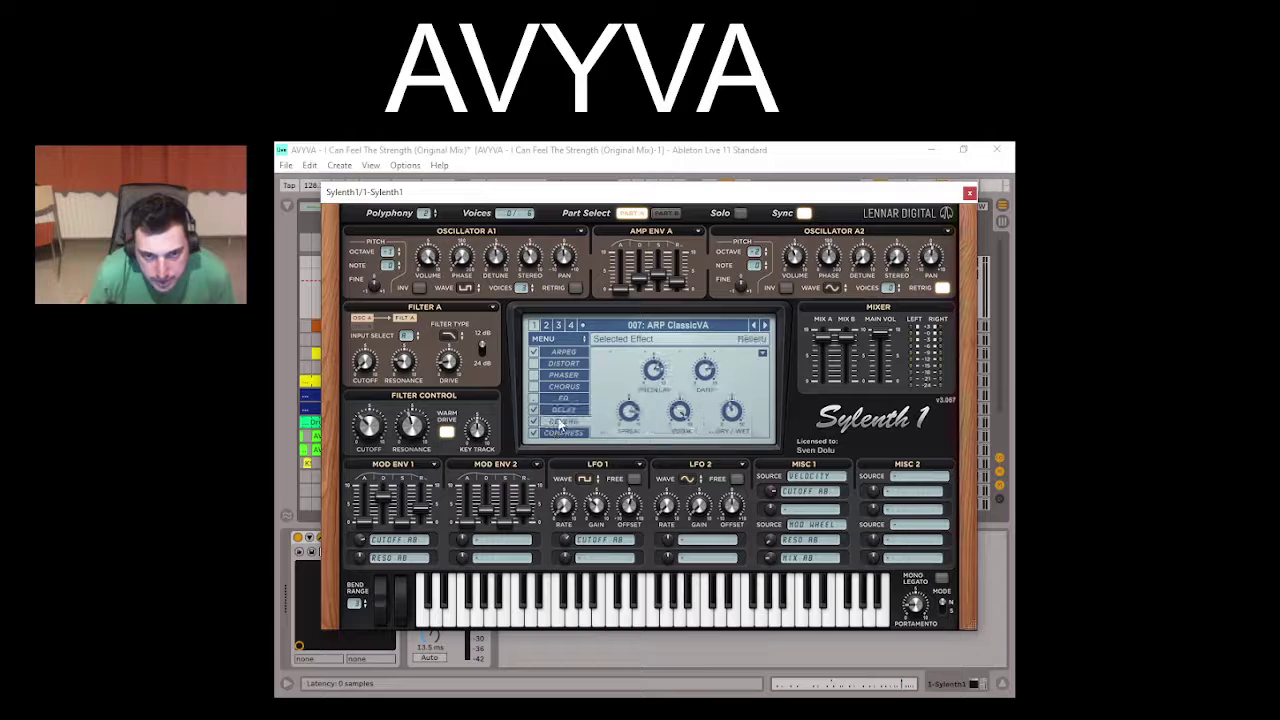
{"action": "left_click", "coordinate": [560, 422]}
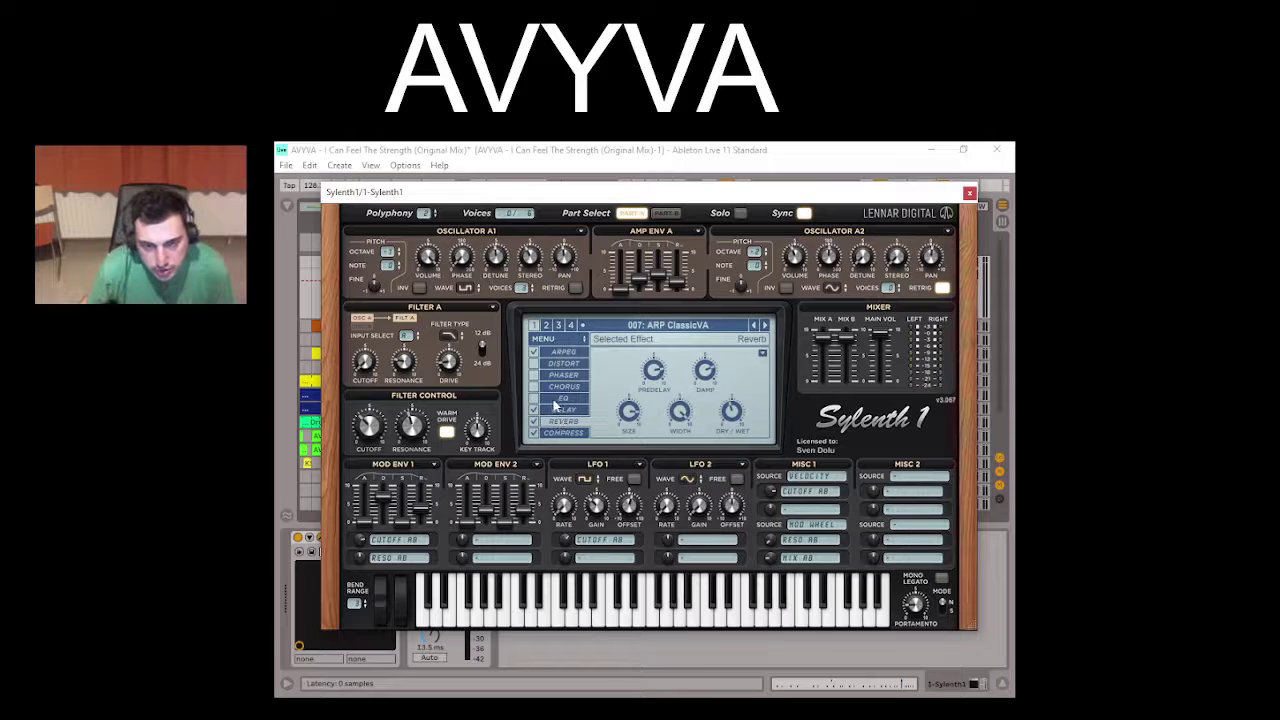
{"action": "left_click", "coordinate": [969, 192]}
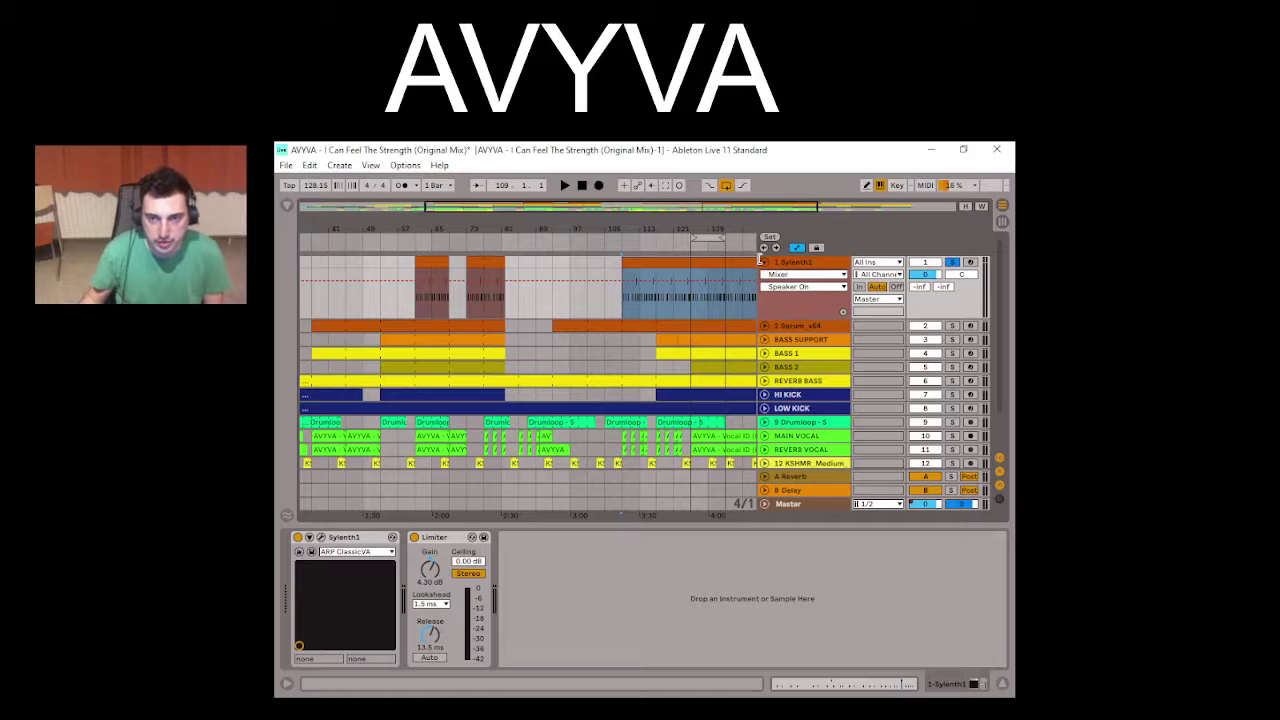
Step: Fold the Sylenth1 track, show the whole arrangement, remove the Sylenth1 solo, and turn off the loop
{"action": "left_click", "coordinate": [765, 263]}
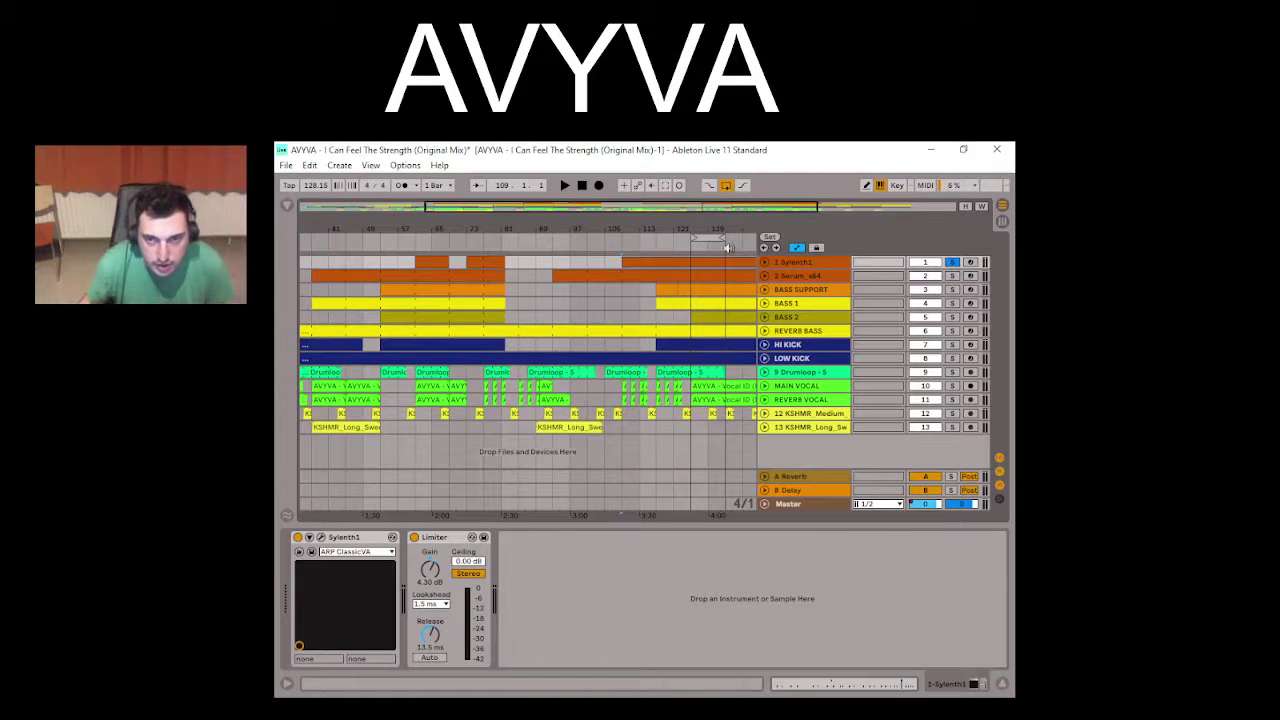
{"action": "left_click_drag", "start_coordinate": [683, 211], "coordinate": [728, 211]}
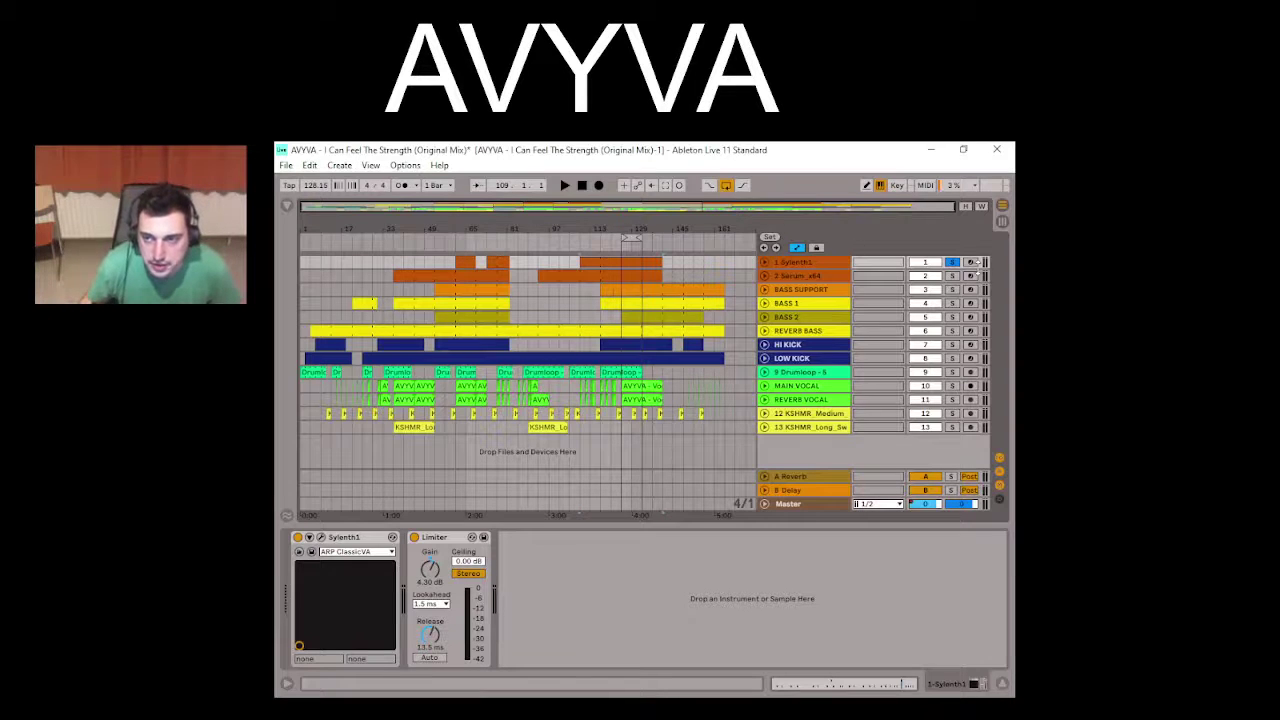
{"action": "left_click", "coordinate": [954, 263]}
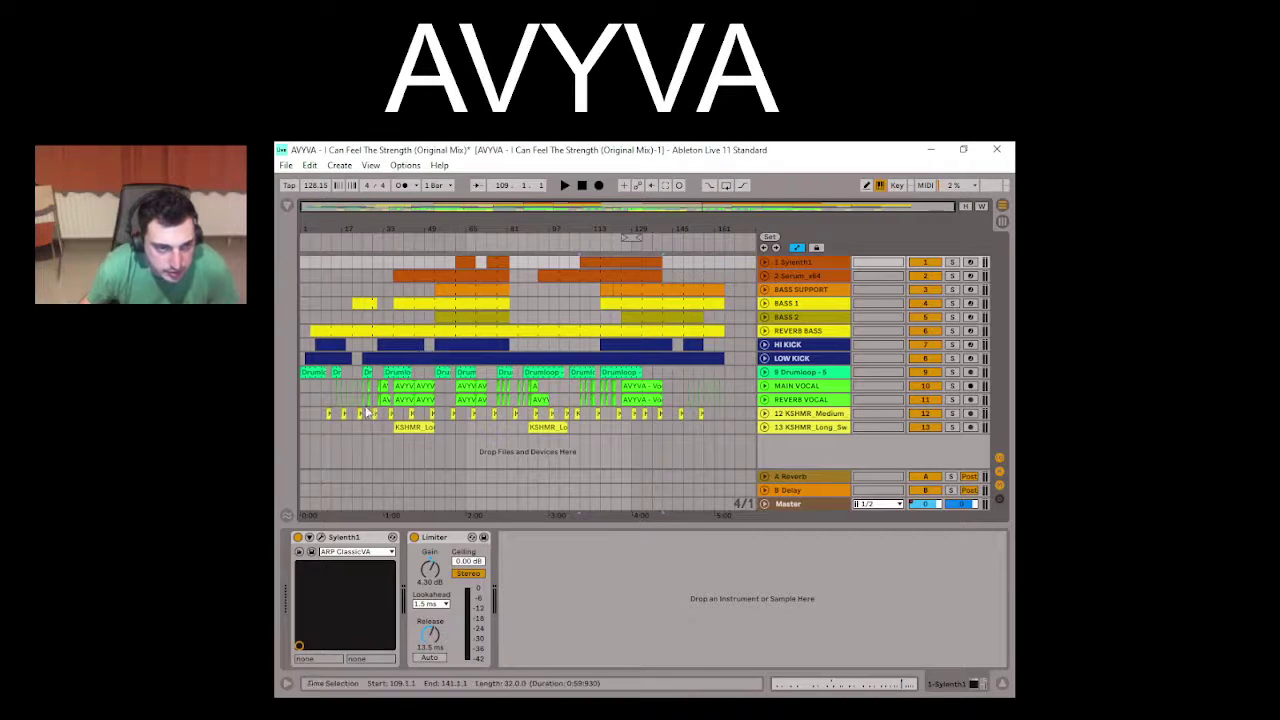
Step: Play the full arrangement from bar 13, stop playback, and place the insert marker at bar 37
{"action": "left_click", "coordinate": [332, 387]}
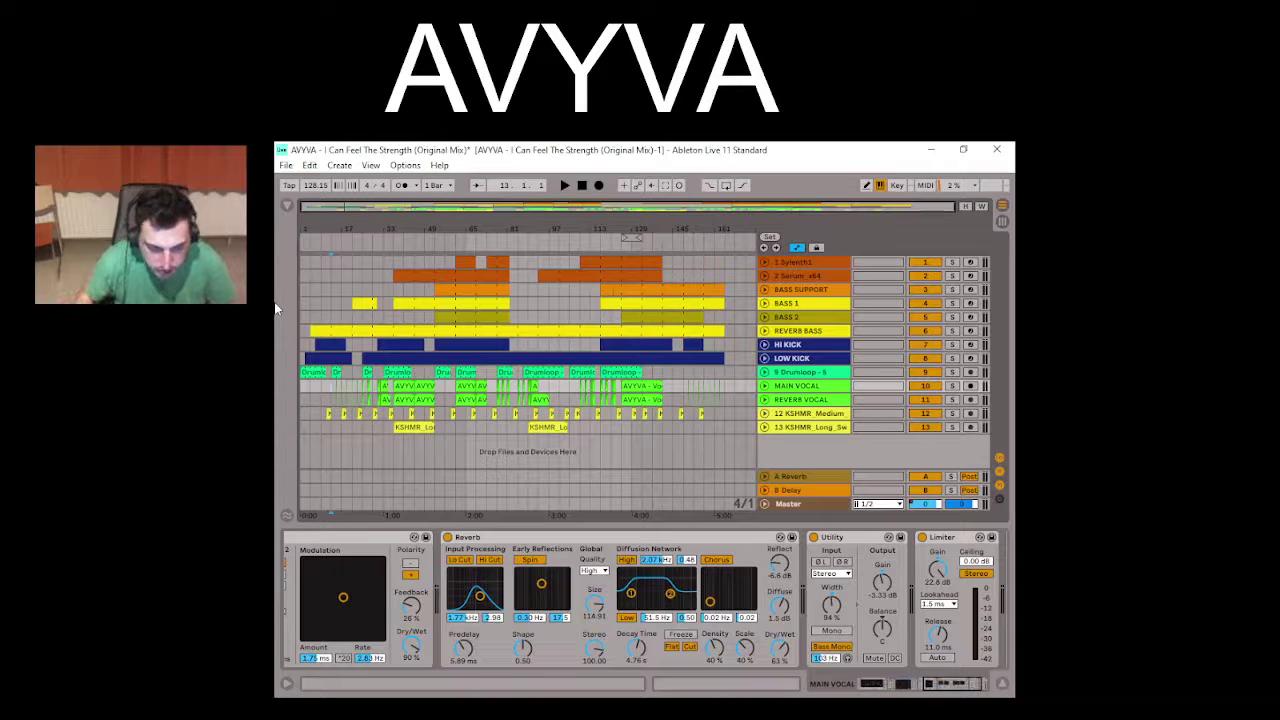
{"action": "key", "text": "space"}
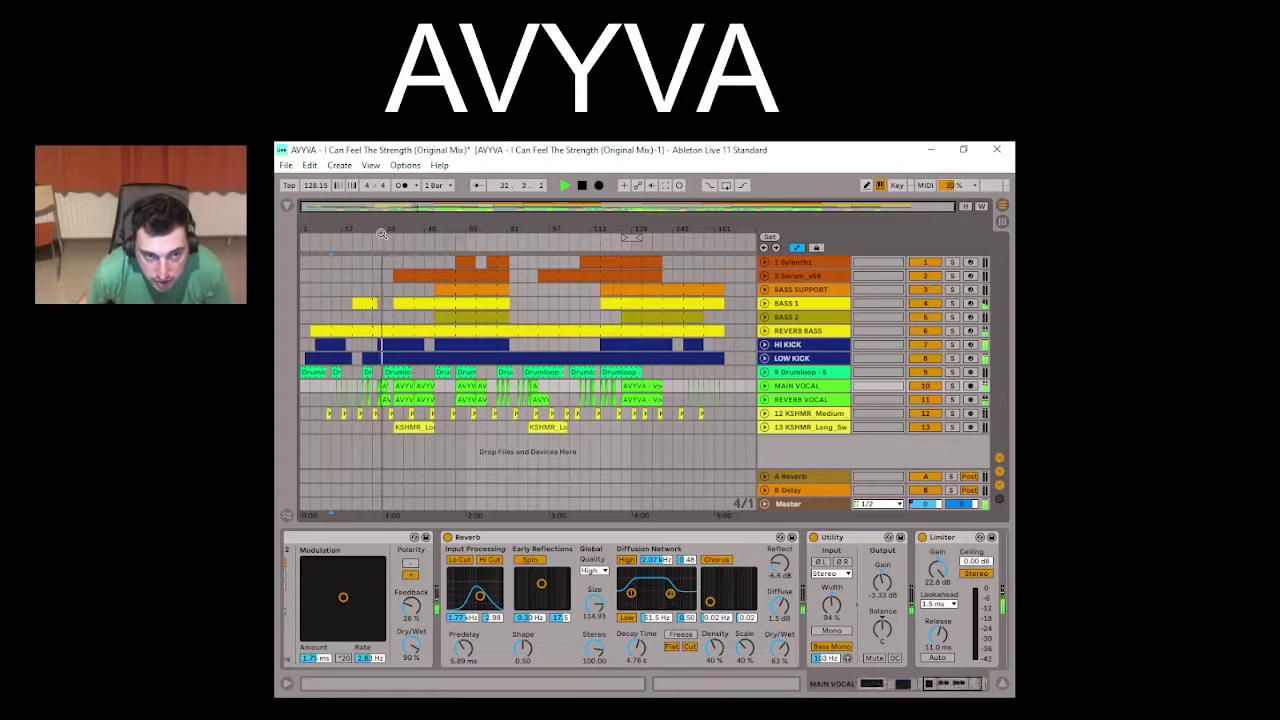
{"action": "key", "text": "space"}
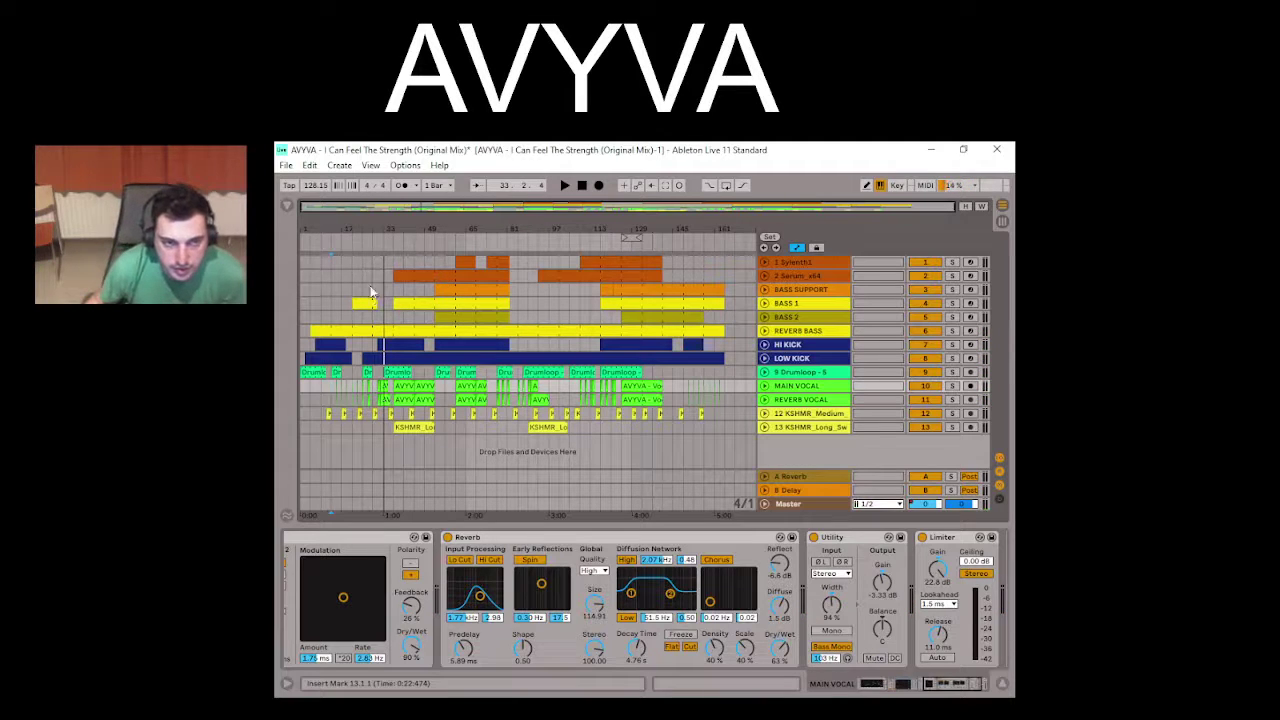
{"action": "left_click", "coordinate": [391, 320]}
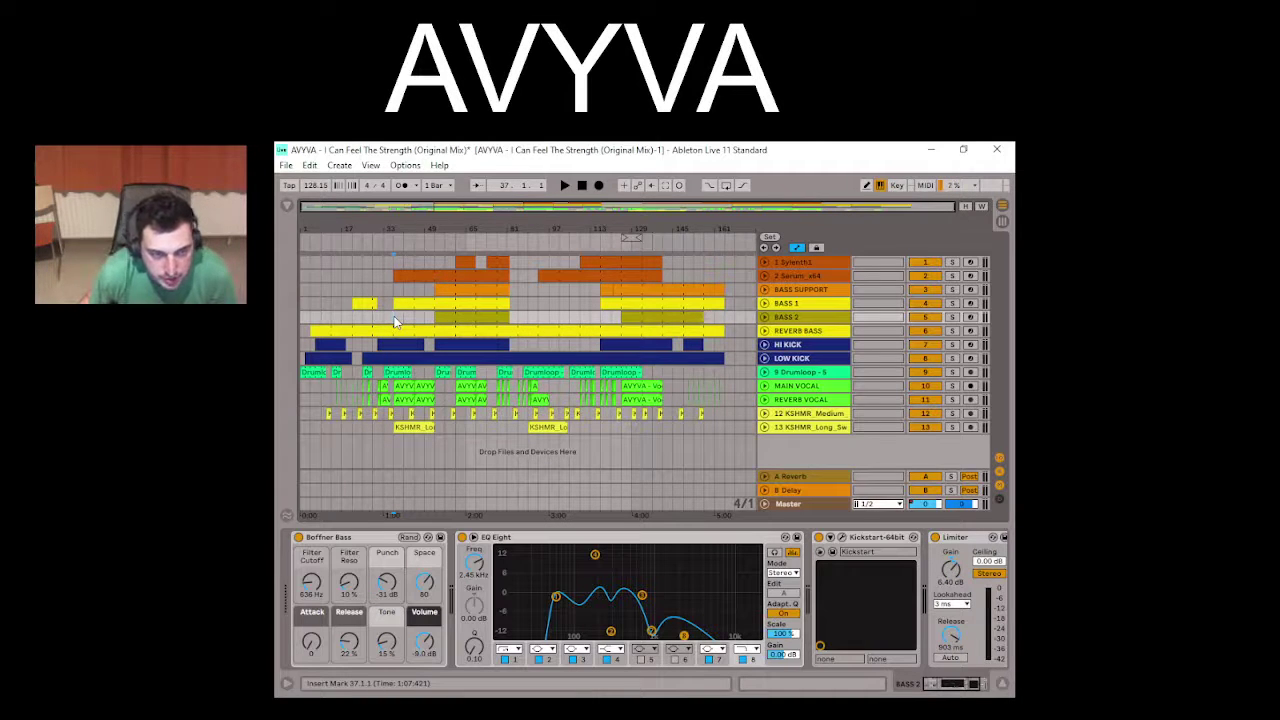
Step: Play the full arrangement from bar 33 and stop playback
{"action": "left_click_drag", "start_coordinate": [491, 216], "coordinate": [491, 240]}
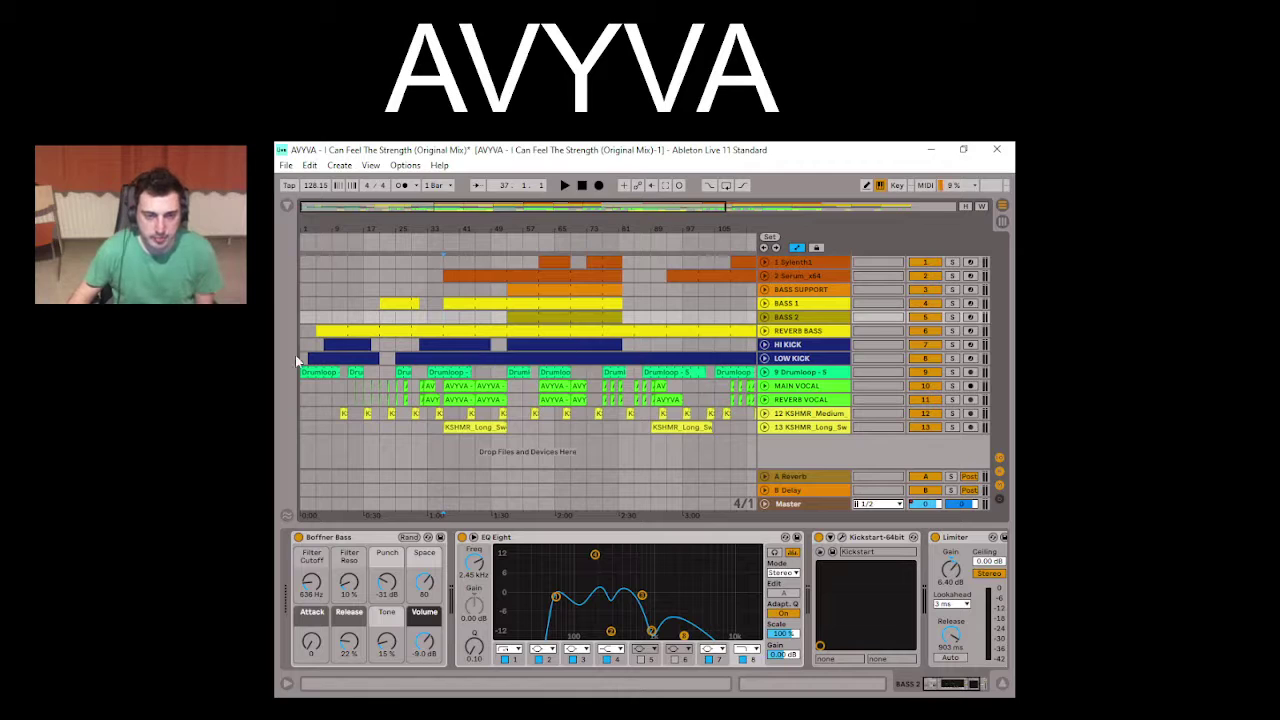
{"action": "left_click", "coordinate": [428, 416]}
{"action": "key", "text": "space"}
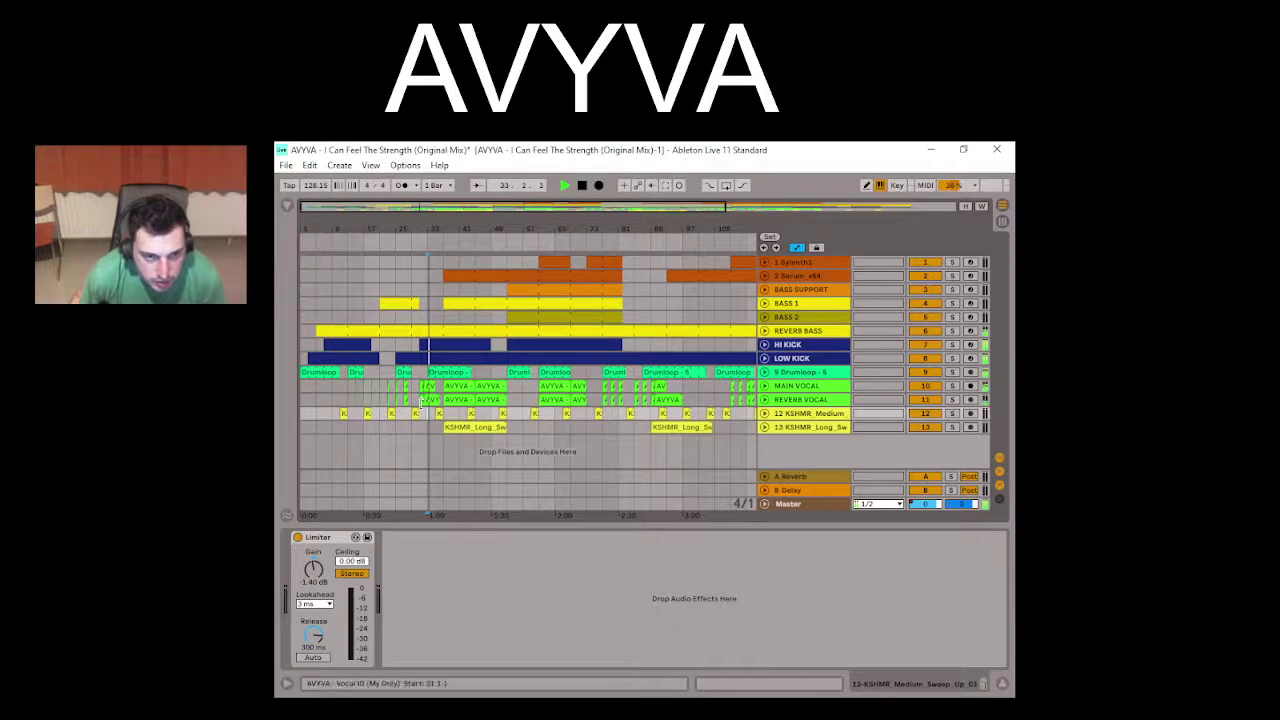
{"action": "right_click", "coordinate": [403, 353]}
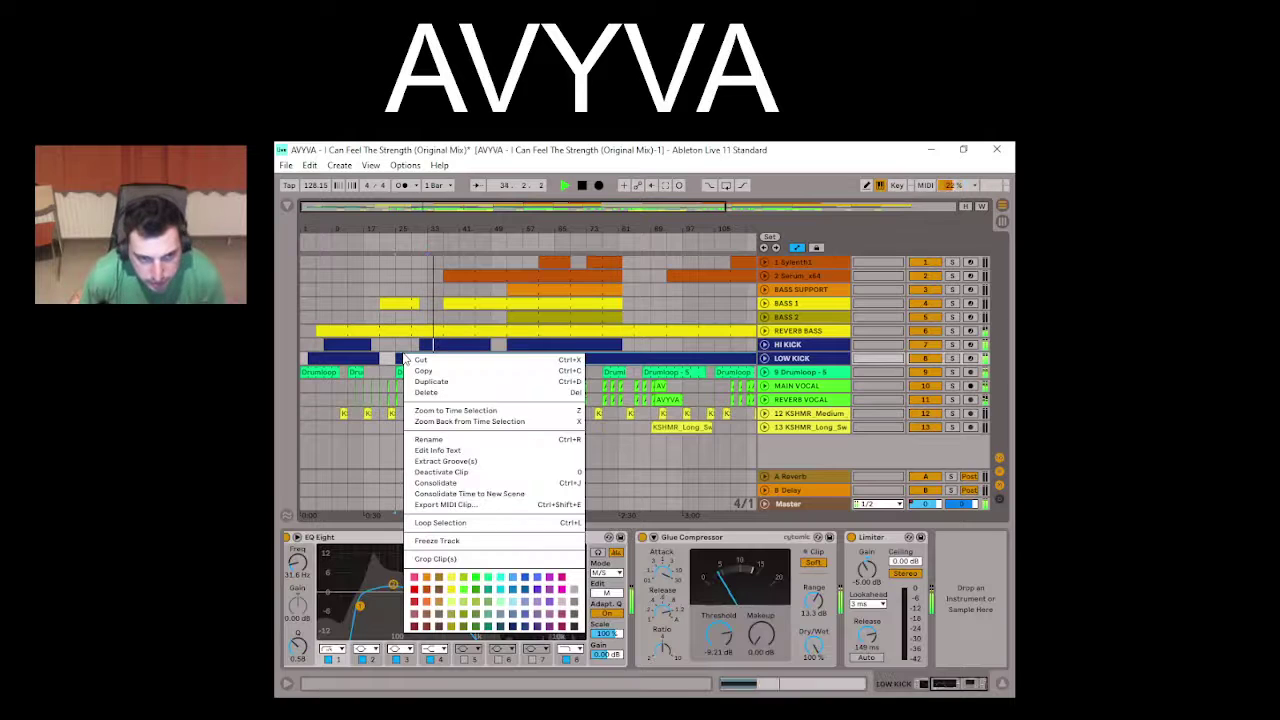
{"action": "left_click", "coordinate": [439, 292]}
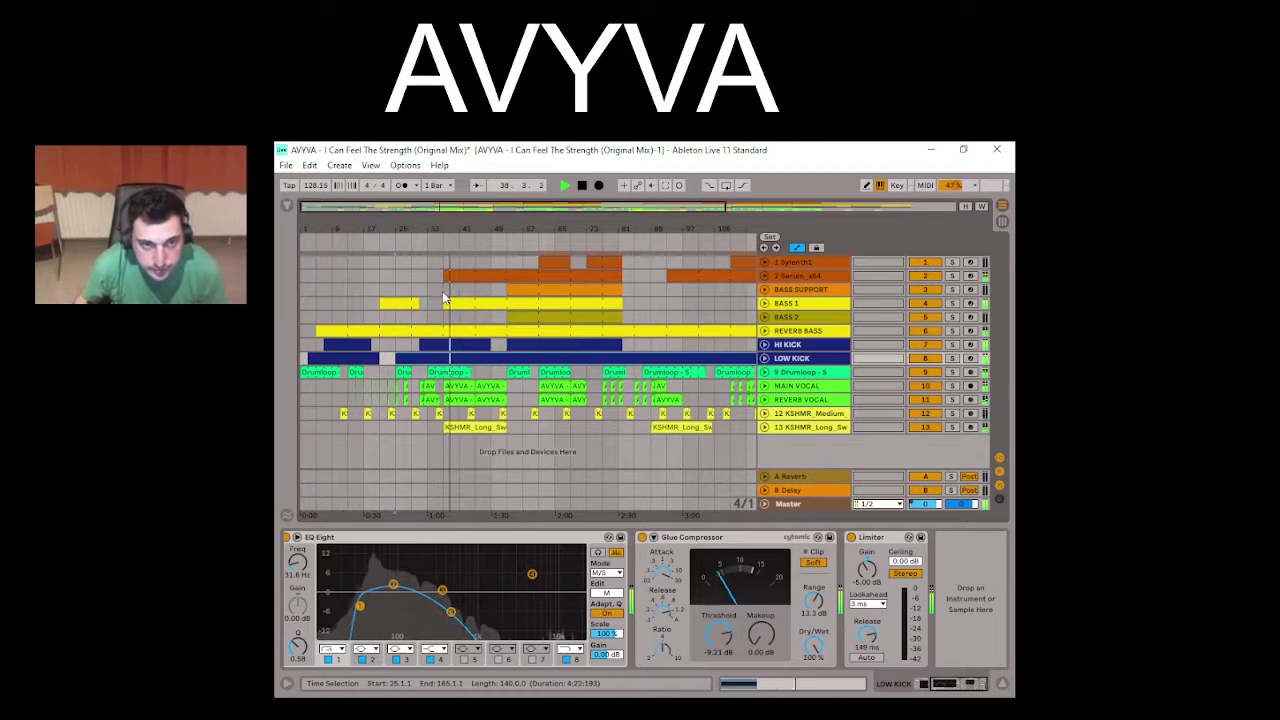
{"action": "key", "text": "space"}
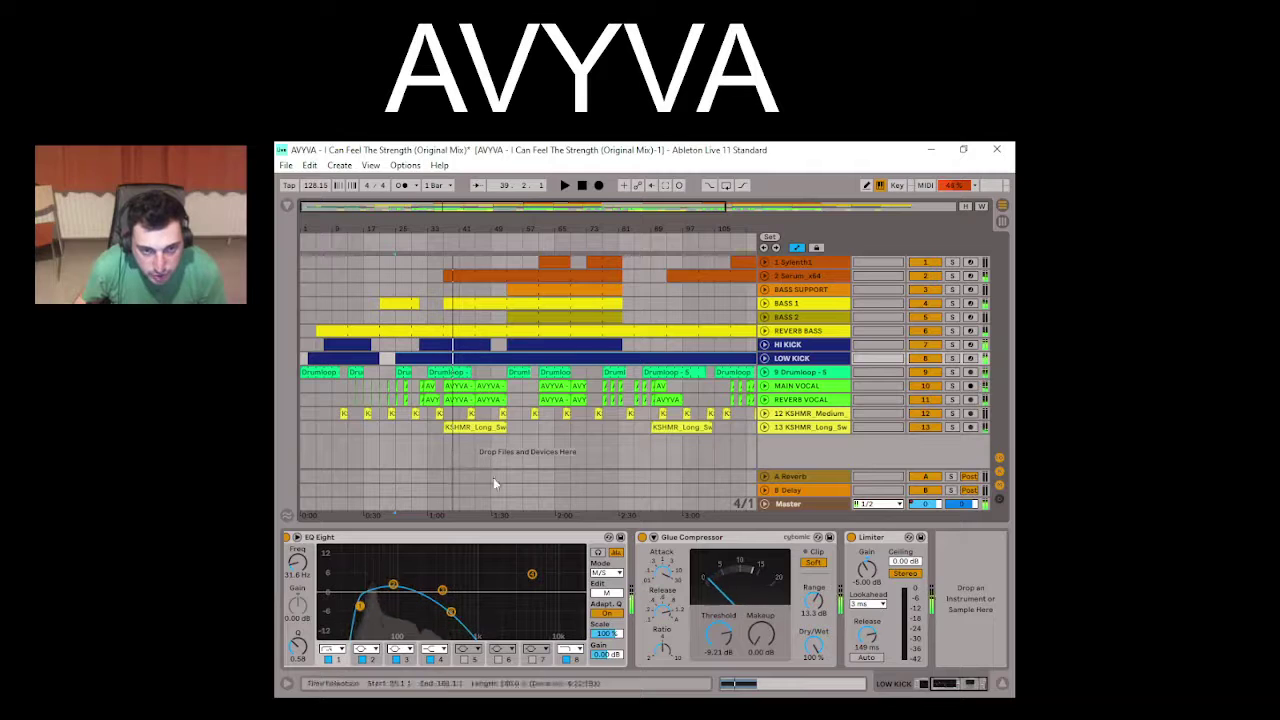
Step: Solo the KSHMR_Long_Sweep track to hear its clip spanning bars 37 to 53, examine the sample's waveform, and hide the clip details
{"action": "left_click", "coordinate": [952, 427]}
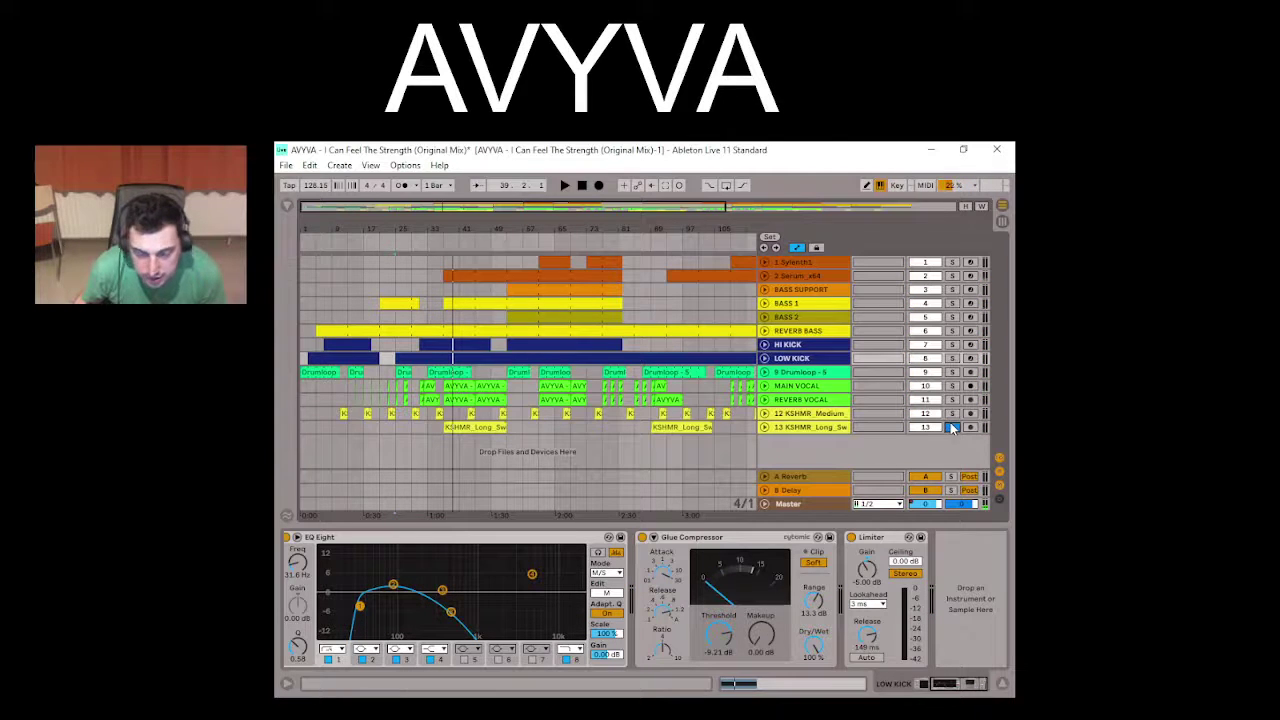
{"action": "left_click", "coordinate": [463, 436]}
{"action": "key", "text": "space"}
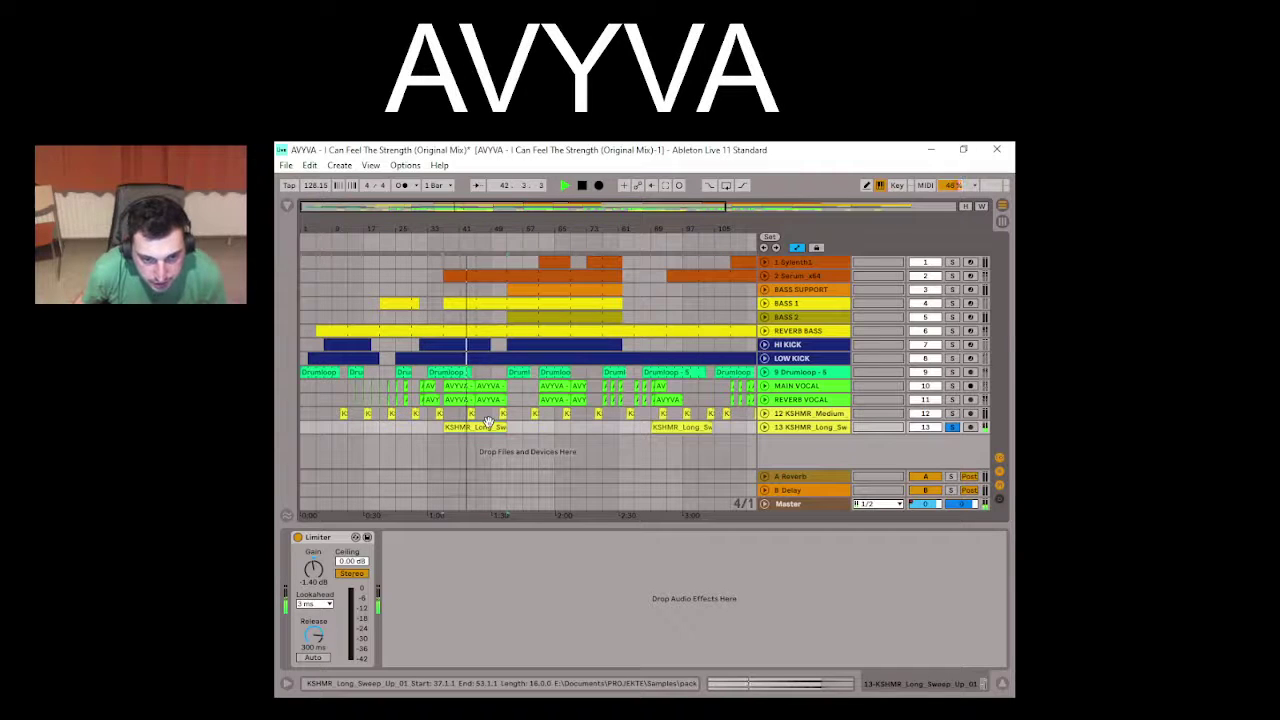
{"action": "key", "text": "shift+Tab"}
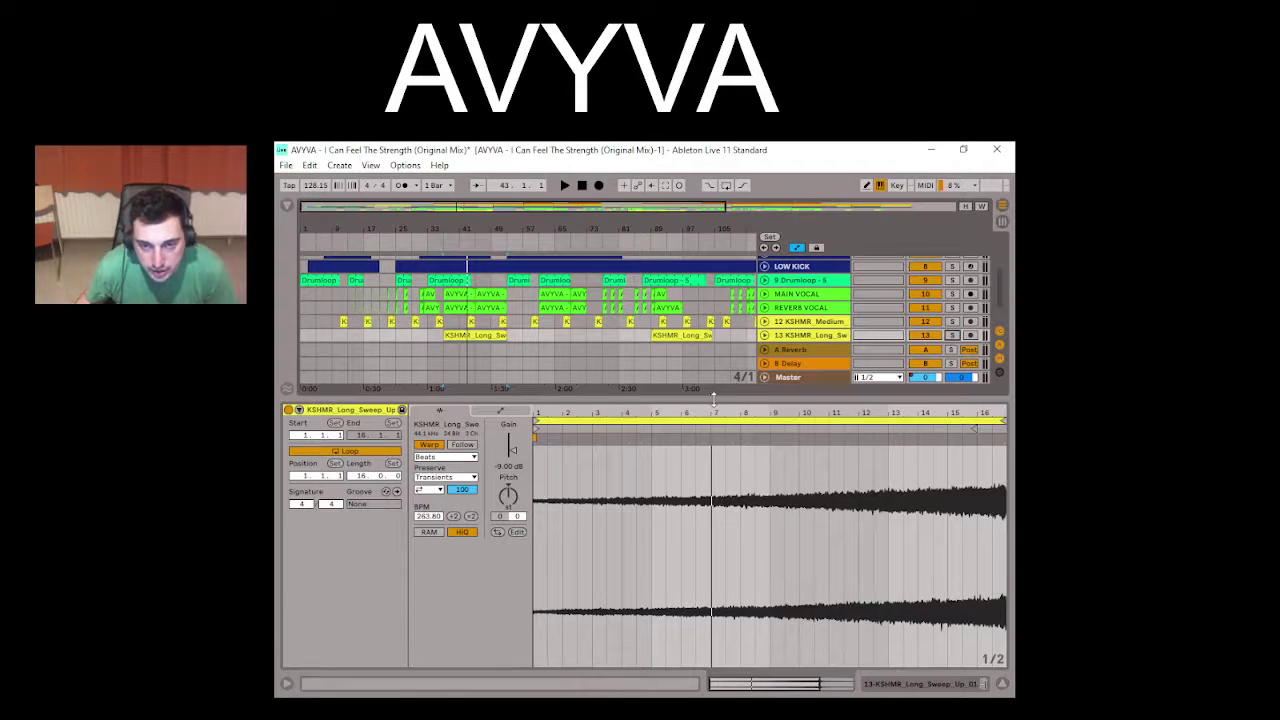
{"action": "left_click_drag", "start_coordinate": [714, 398], "coordinate": [714, 670]}
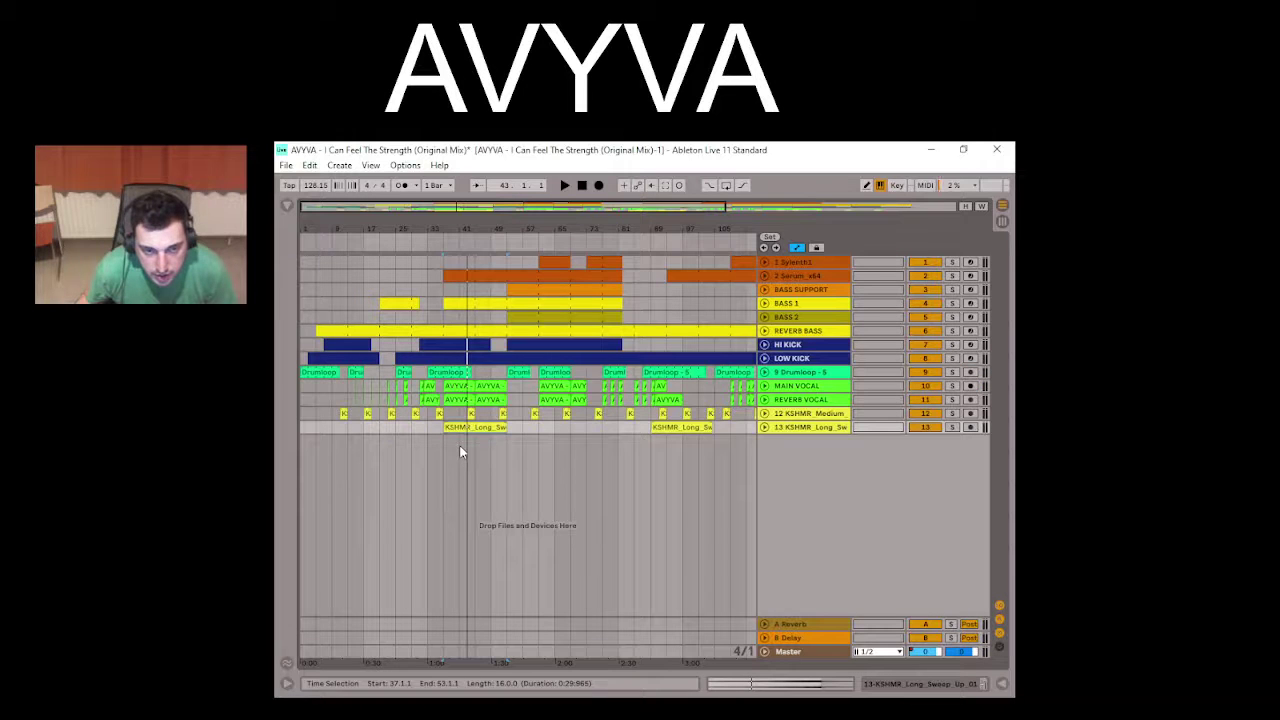
Step: Play the full arrangement from bar 77, stop it, and replay the transition around bar 81
{"action": "left_click", "coordinate": [571, 418]}
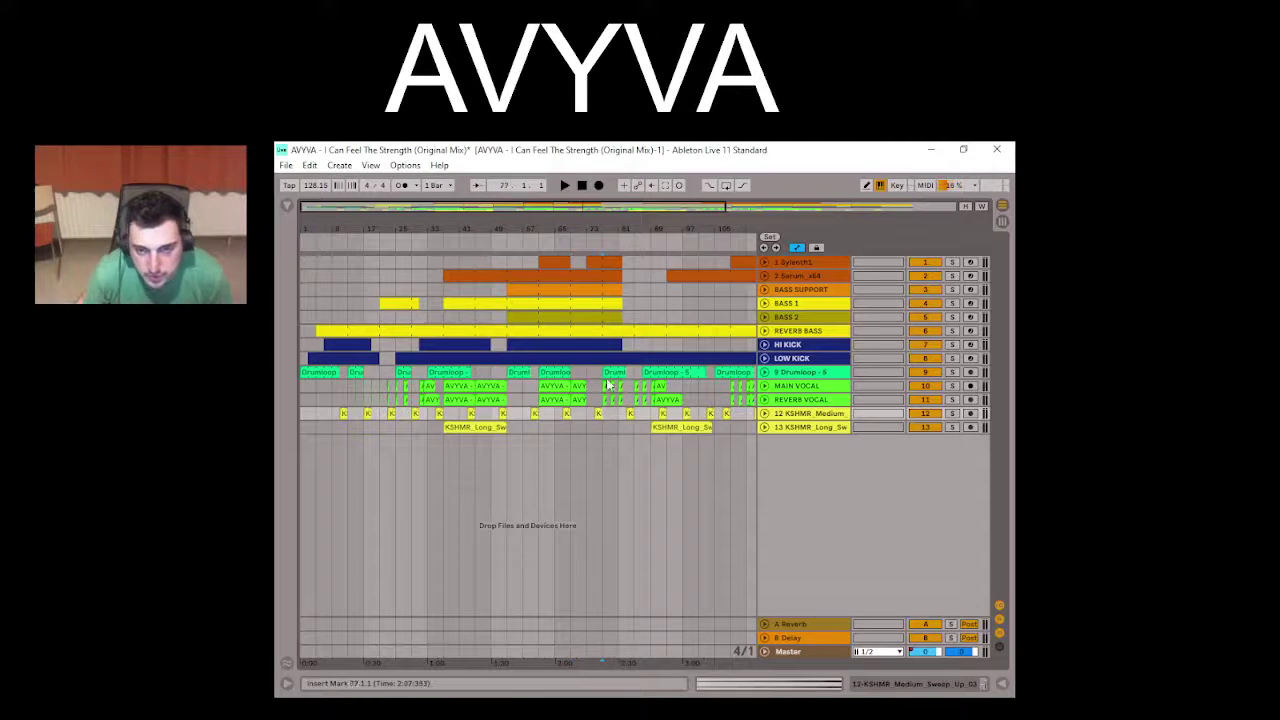
{"action": "left_click", "coordinate": [590, 349]}
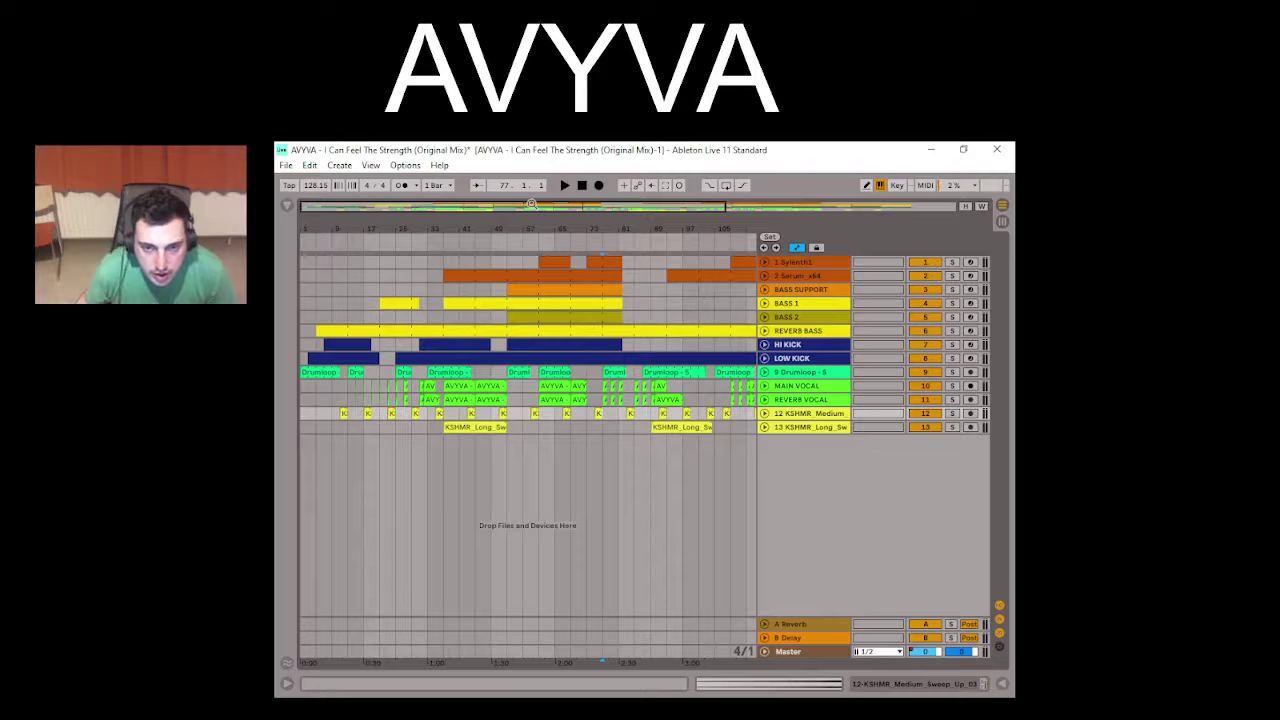
{"action": "key", "text": "space"}
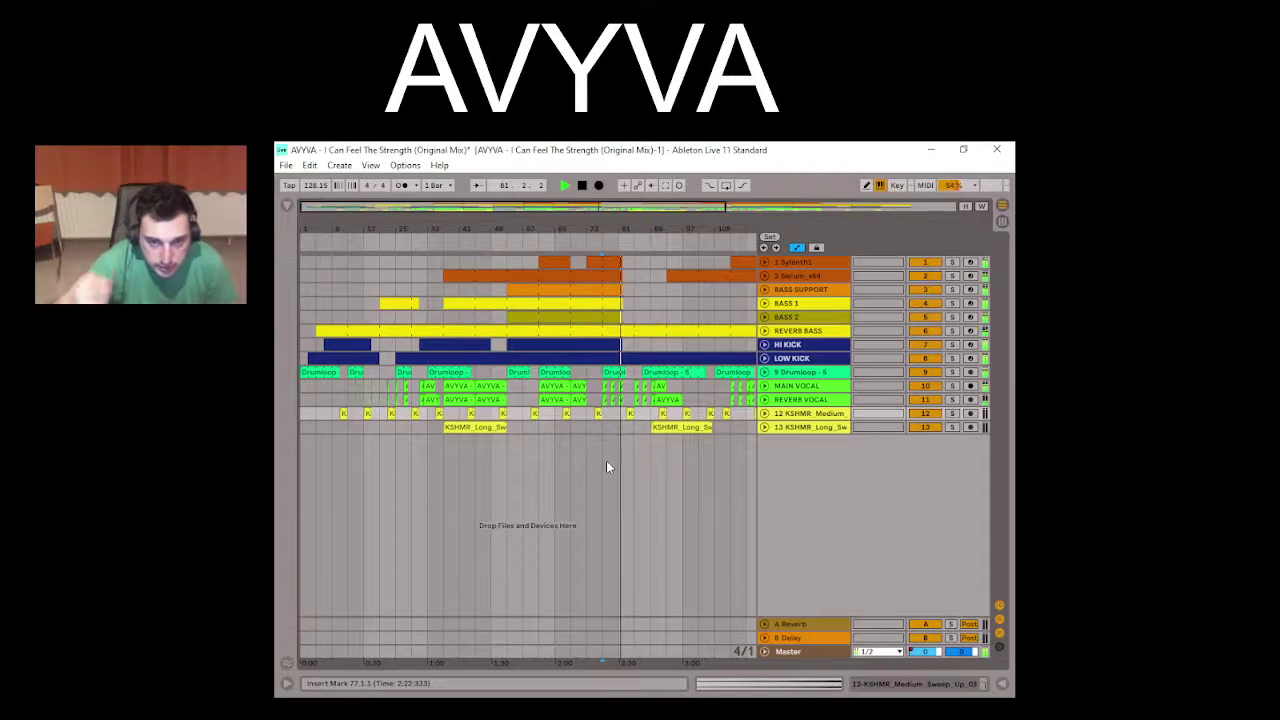
{"action": "left_click", "coordinate": [620, 420]}
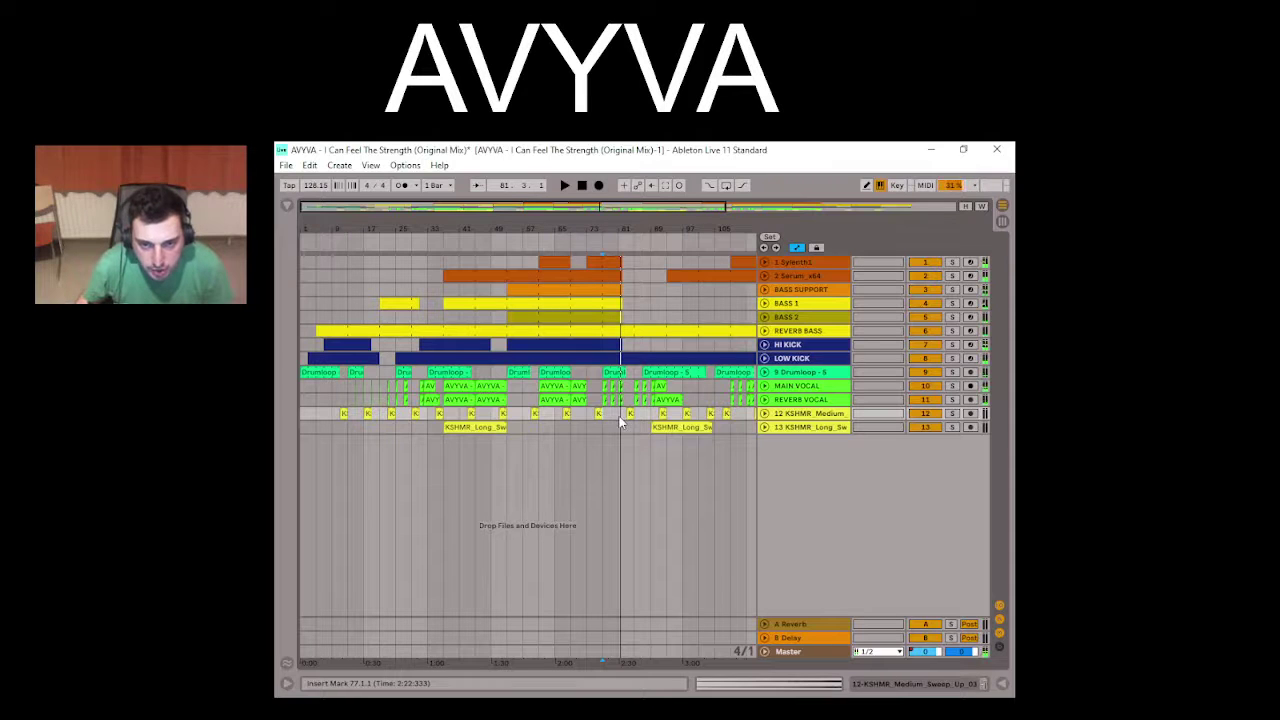
{"action": "key", "text": "space"}
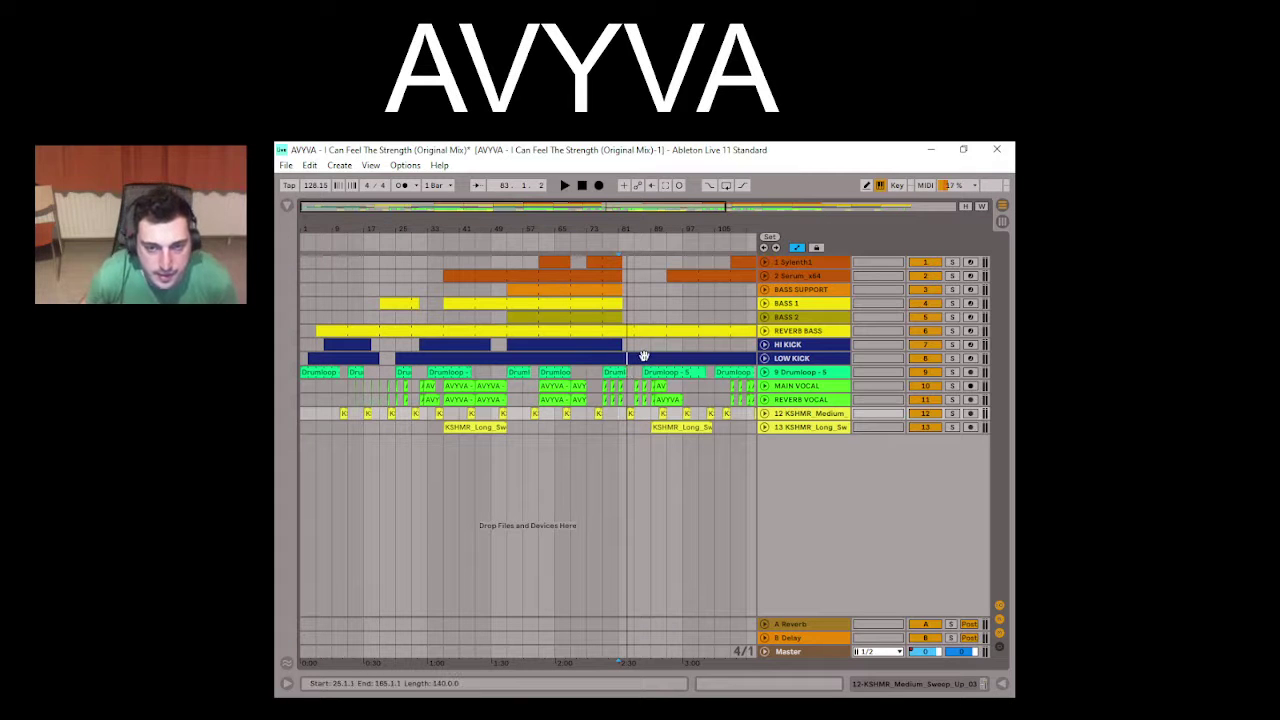
Step: Play the break of the full arrangement from bar 81 up to bar 91
{"action": "key", "text": "plus"}
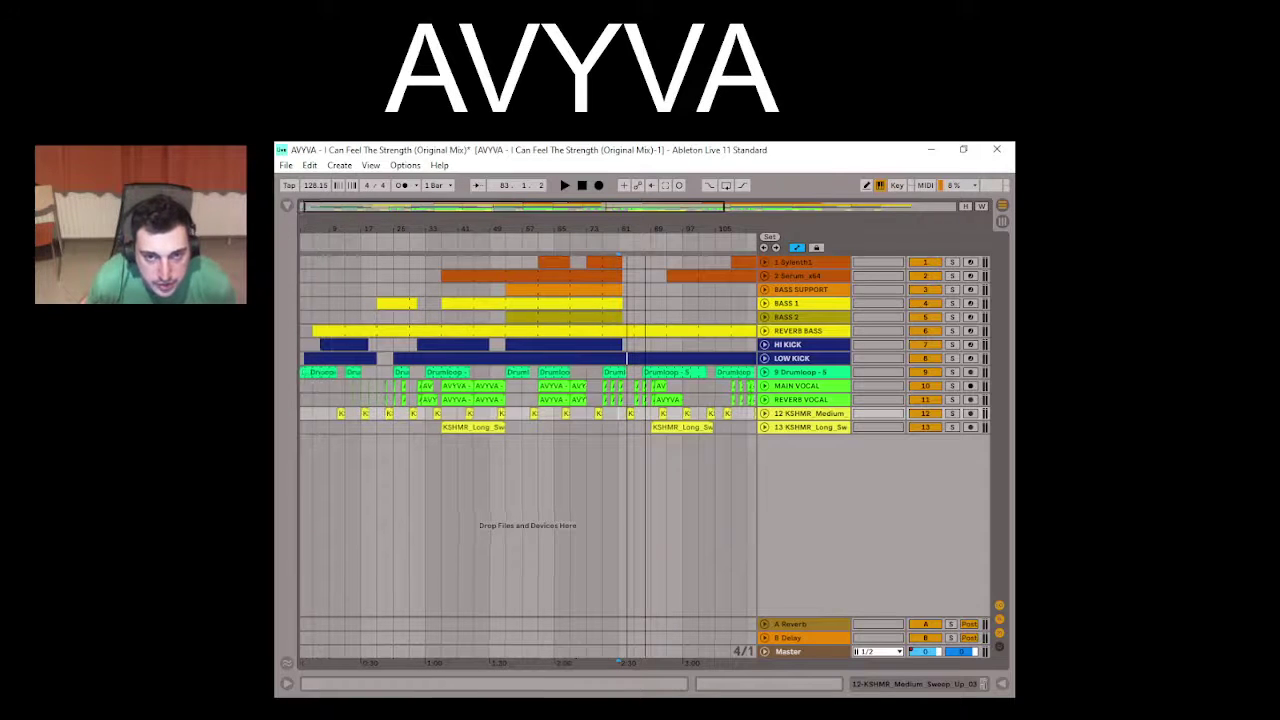
{"action": "key", "text": "plus"}
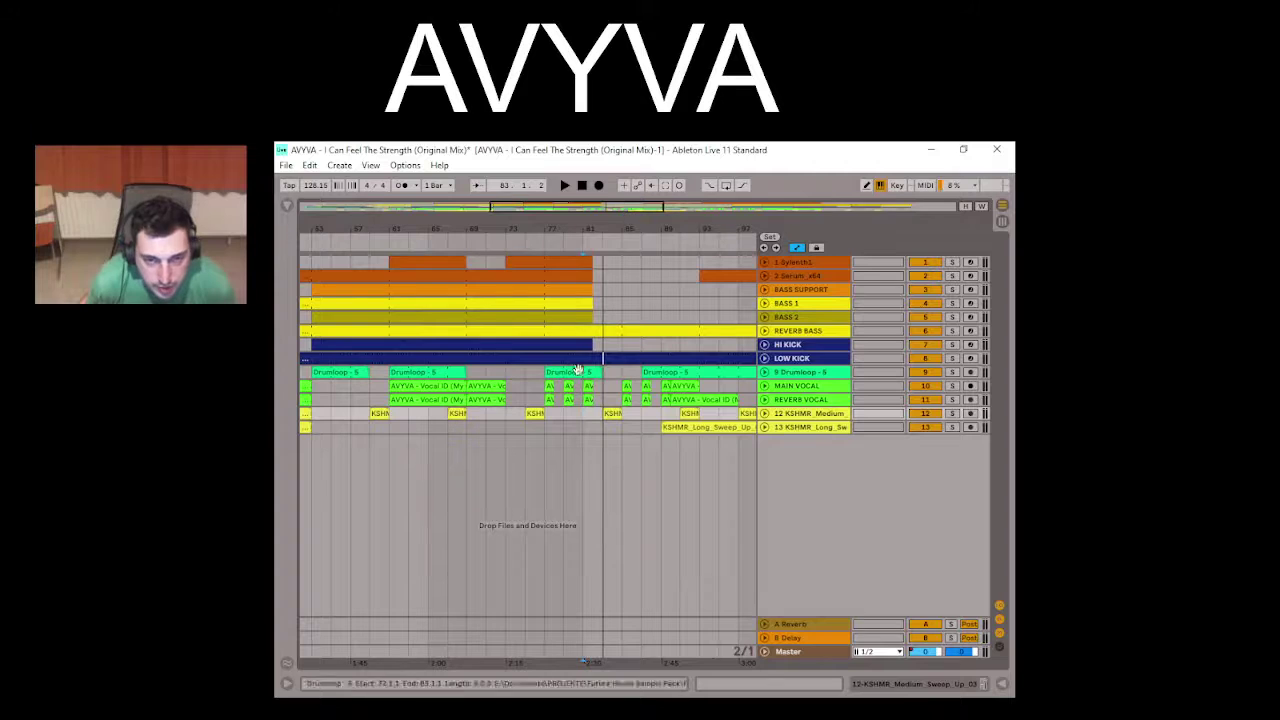
{"action": "left_click", "coordinate": [585, 428]}
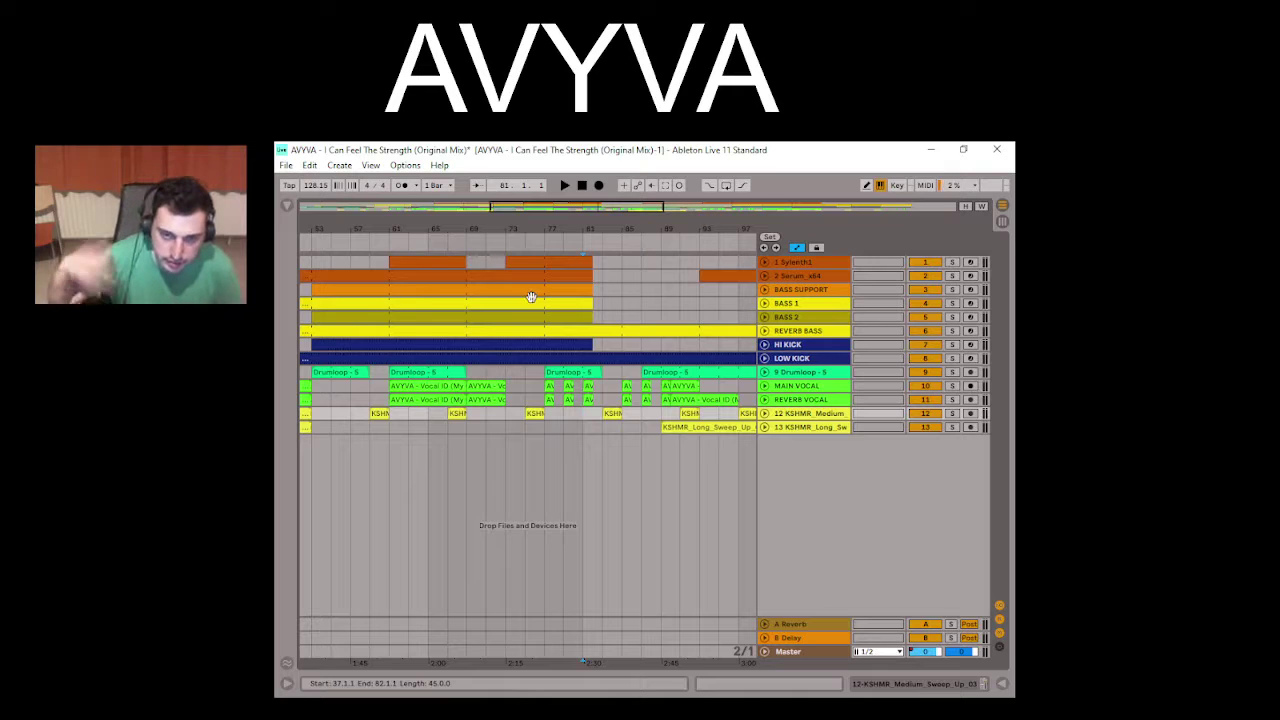
{"action": "key", "text": "space"}
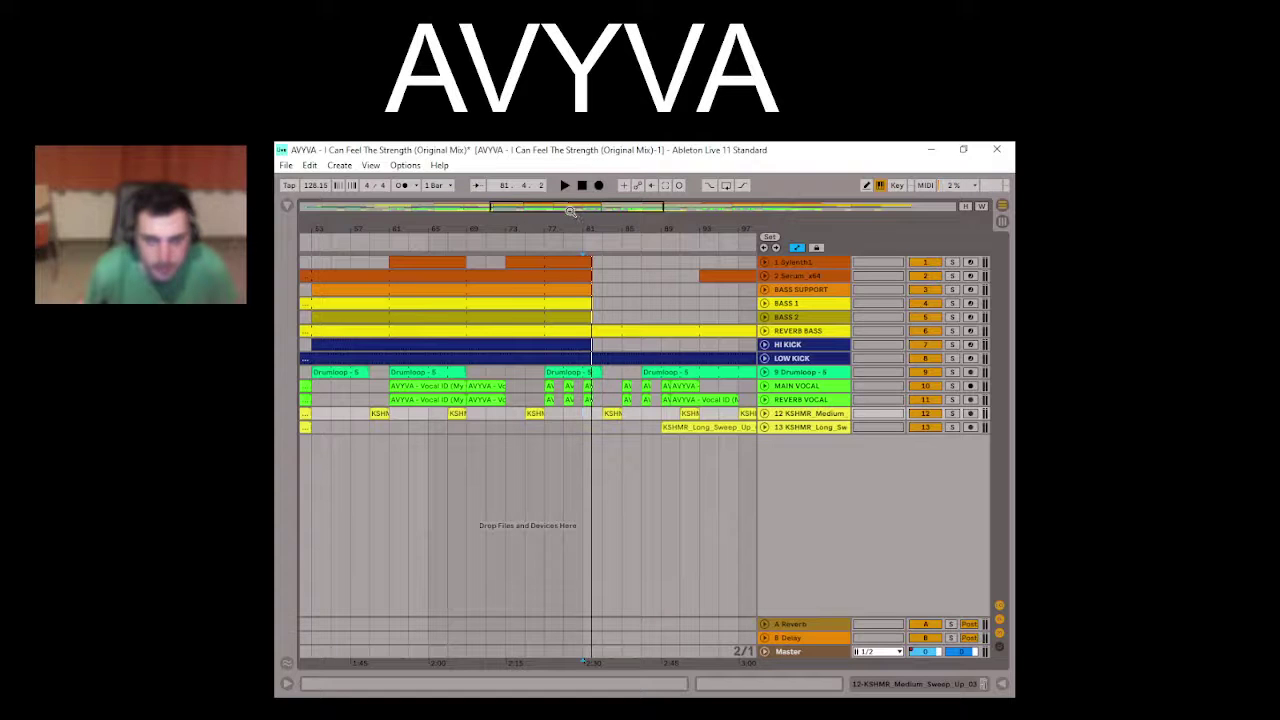
{"action": "left_click_drag", "start_coordinate": [570, 212], "coordinate": [608, 211]}
{"action": "key", "text": "space"}
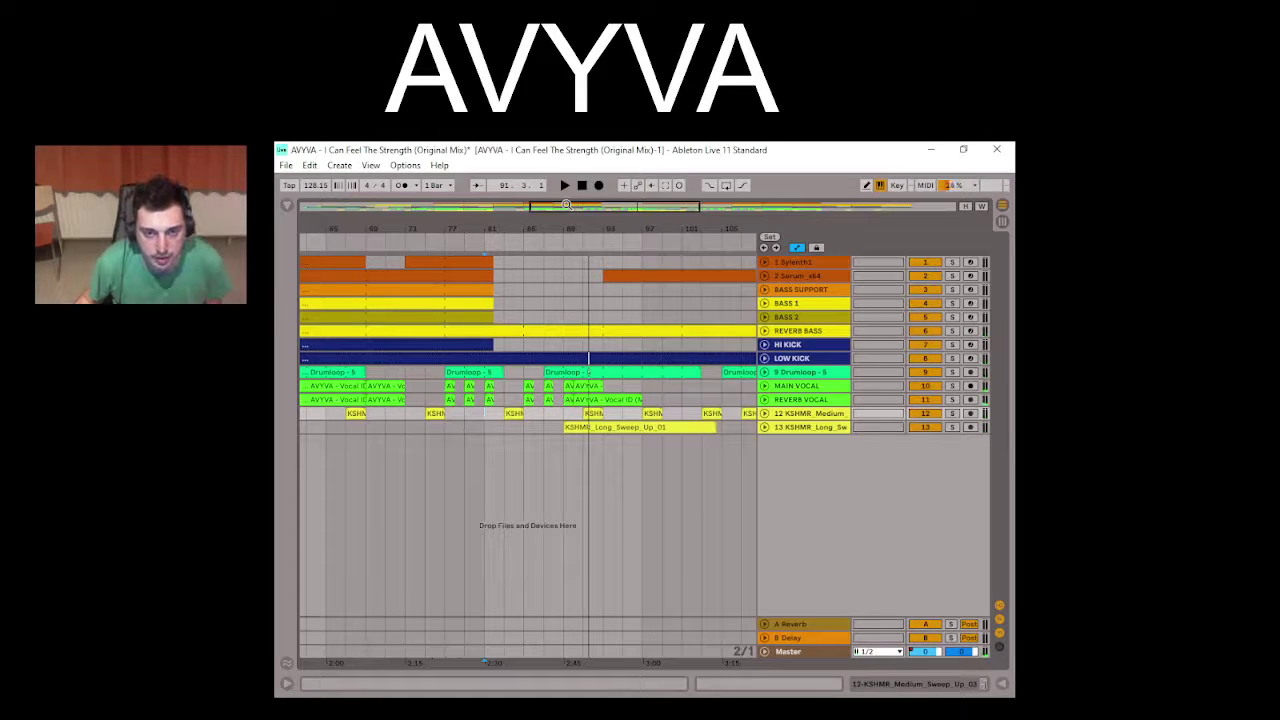
Step: Unfold the KSHMR_Long_Sweep track and play the full arrangement from bar 95 through the end of its second sweep clip
{"action": "left_click_drag", "start_coordinate": [566, 205], "coordinate": [441, 205]}
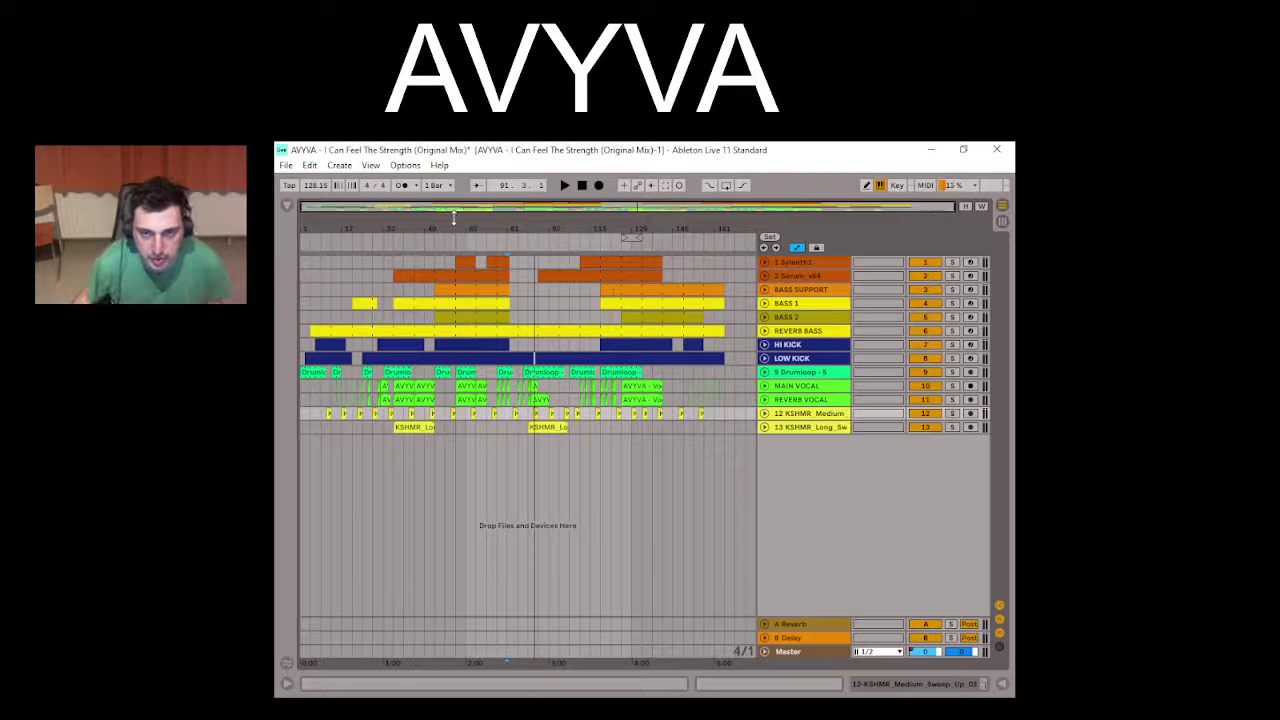
{"action": "left_click", "coordinate": [555, 424]}
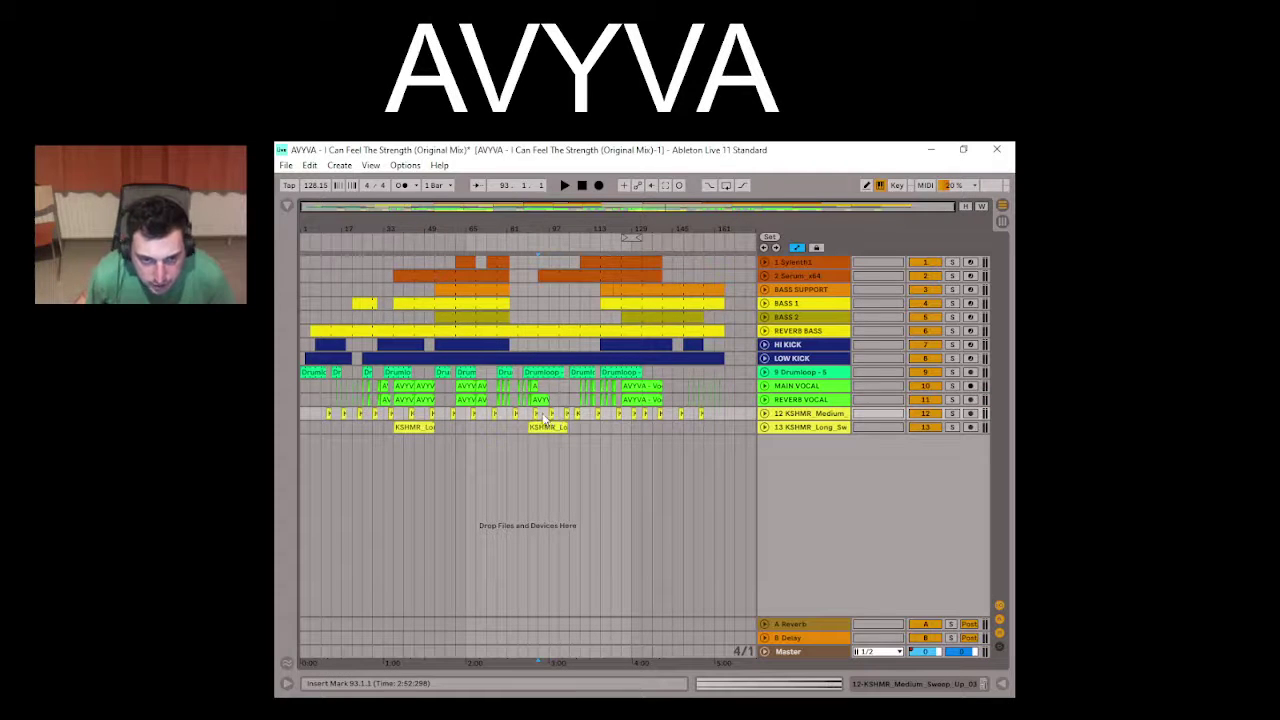
{"action": "left_click", "coordinate": [764, 427]}
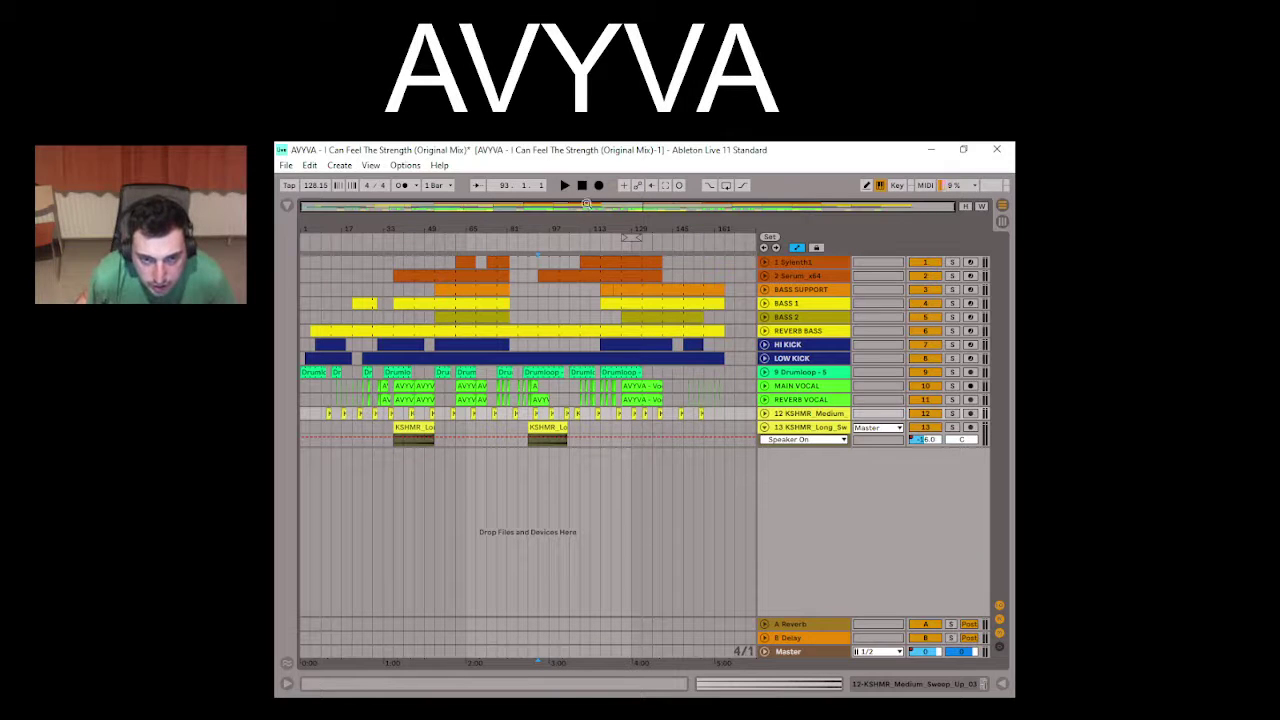
{"action": "key", "text": "plus"}
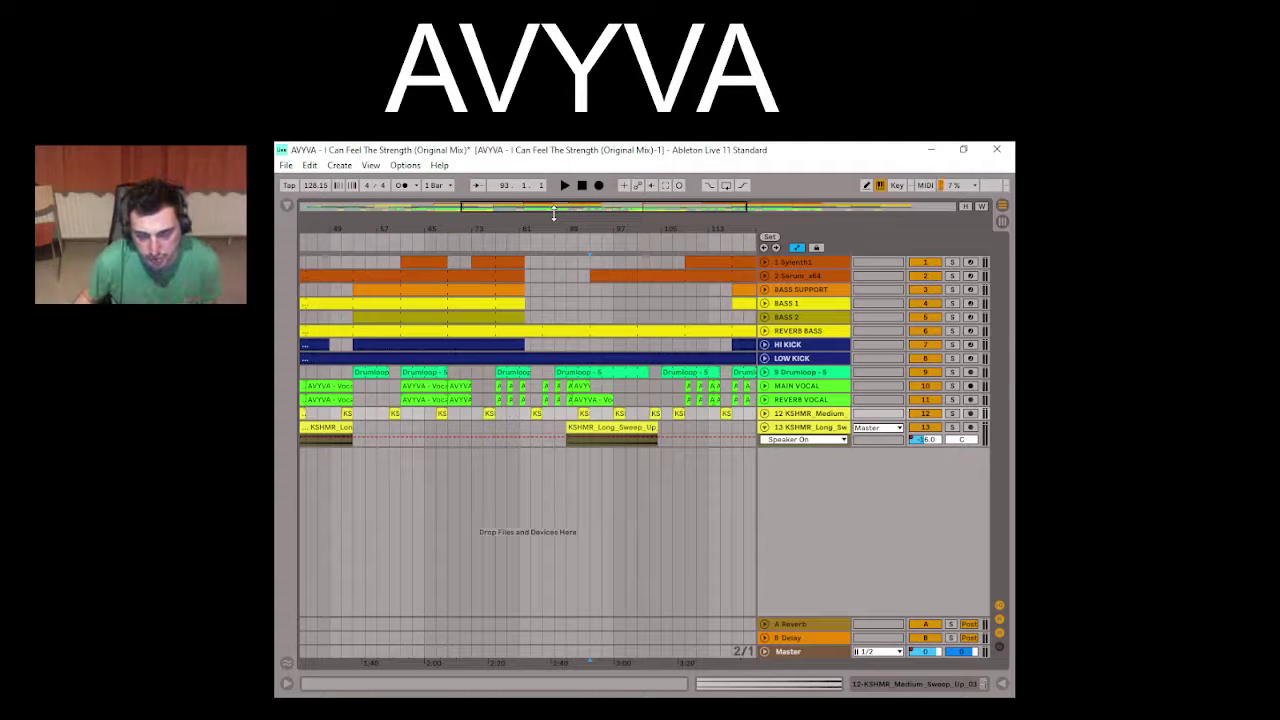
{"action": "left_click", "coordinate": [598, 458]}
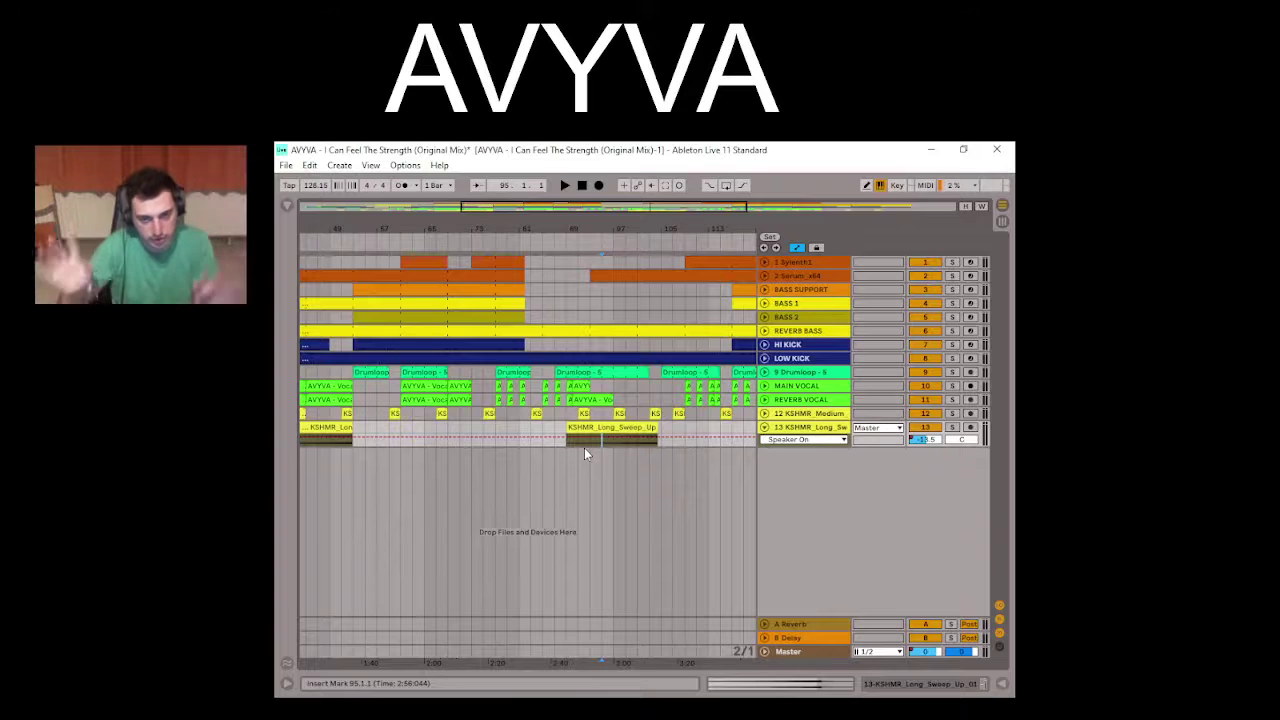
{"action": "key", "text": "space"}
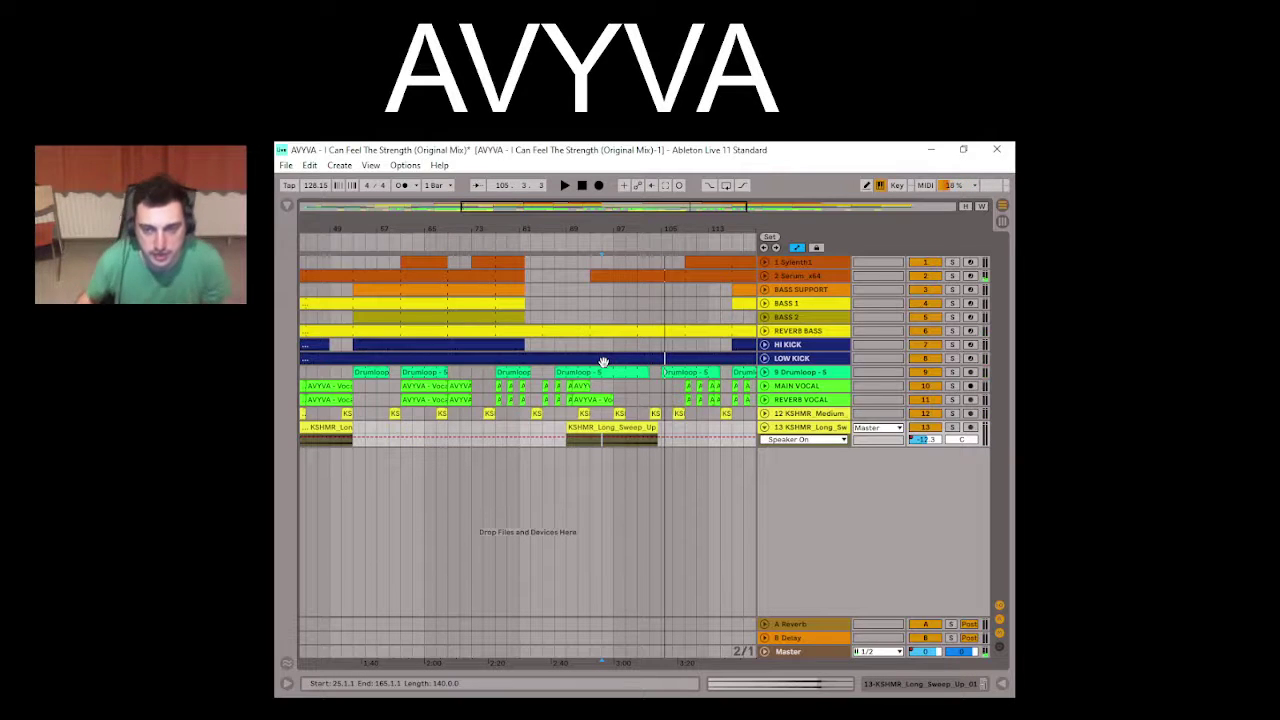
Step: Play the full arrangement from bar 109, where the Sylenth1 clip begins, and stop playback
{"action": "left_click_drag", "start_coordinate": [579, 202], "coordinate": [647, 202]}
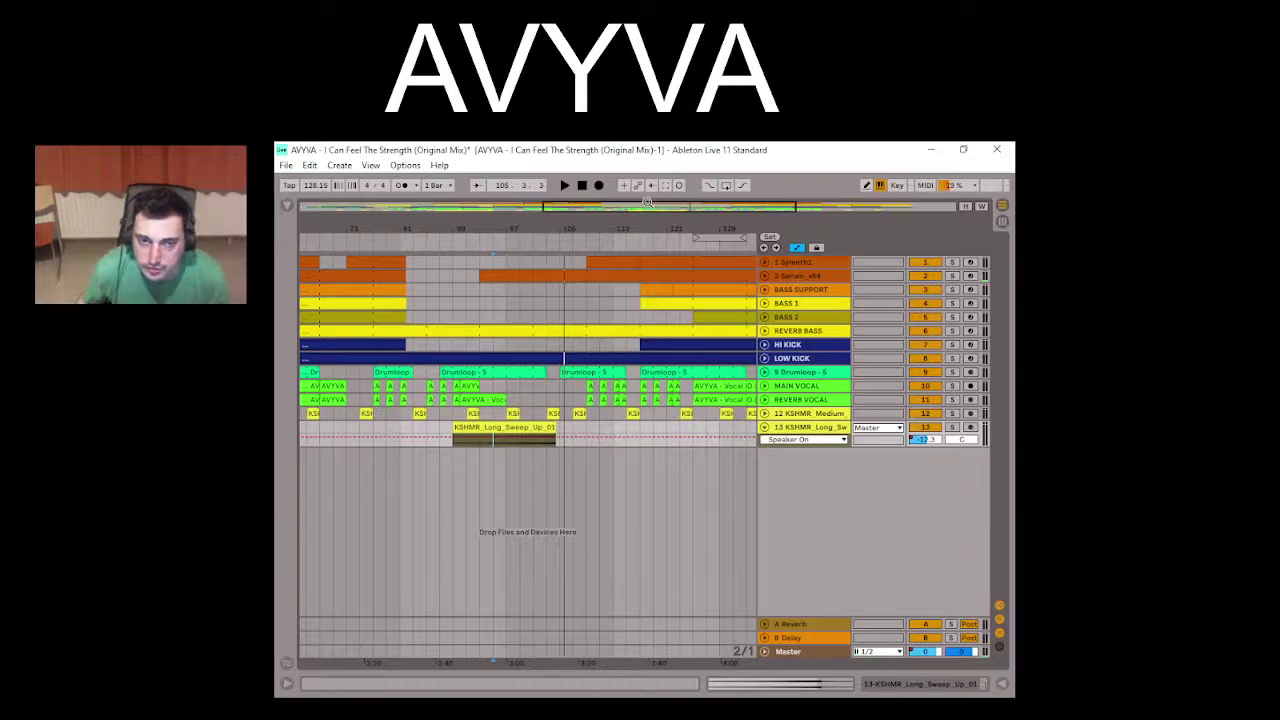
{"action": "left_click", "coordinate": [588, 344]}
{"action": "key", "text": "space"}
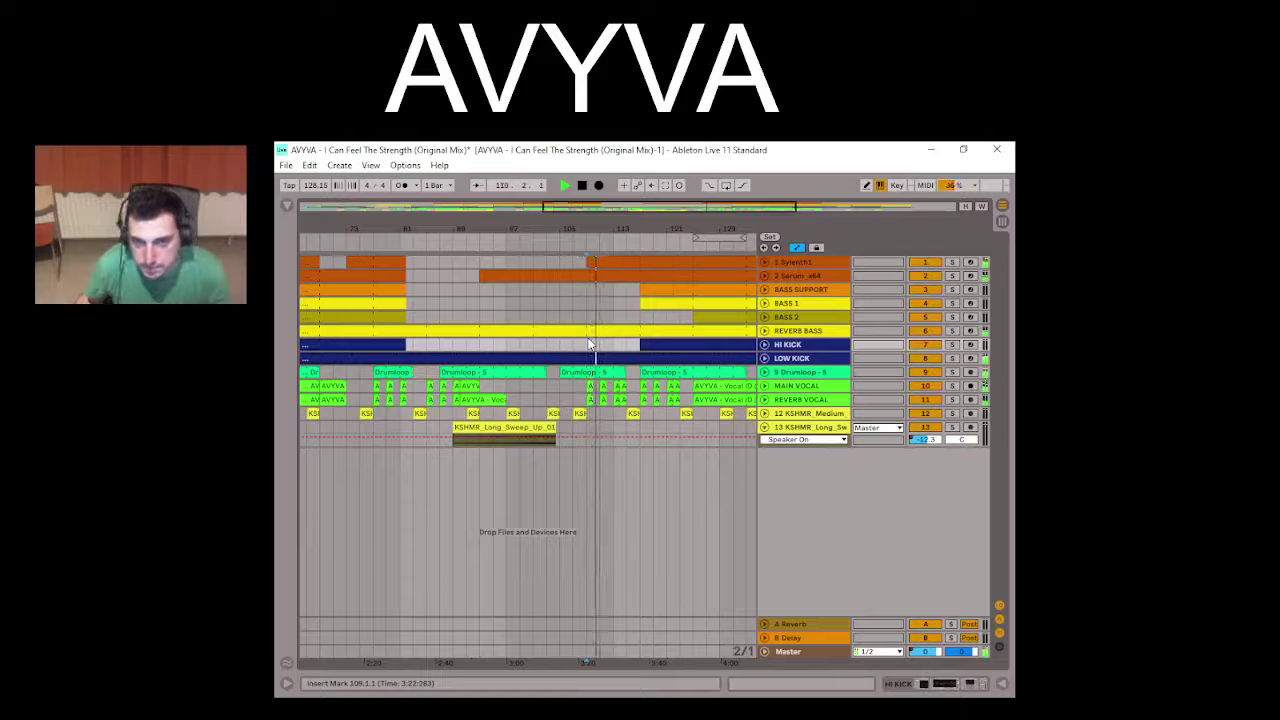
{"action": "key", "text": "space"}
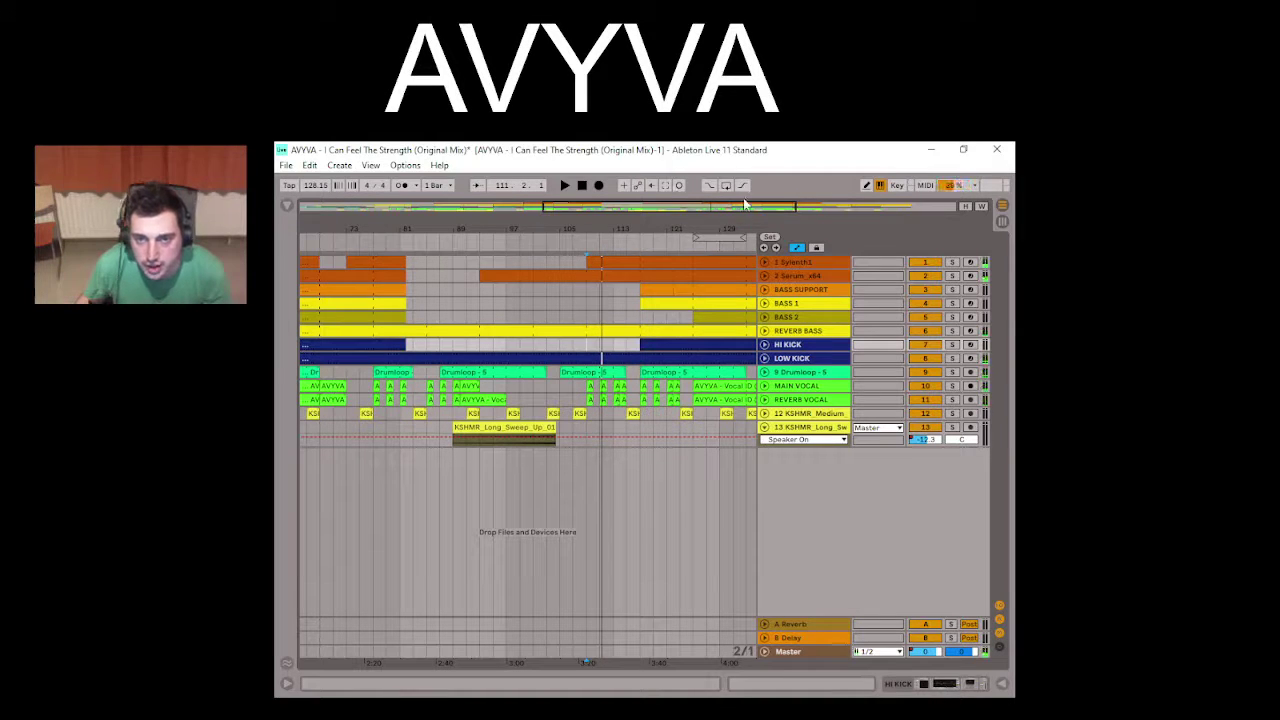
Step: Solo and unfold the BASS SUPPORT track, and open the notes of its clip starting at bar 117
{"action": "left_click_drag", "start_coordinate": [765, 208], "coordinate": [813, 208]}
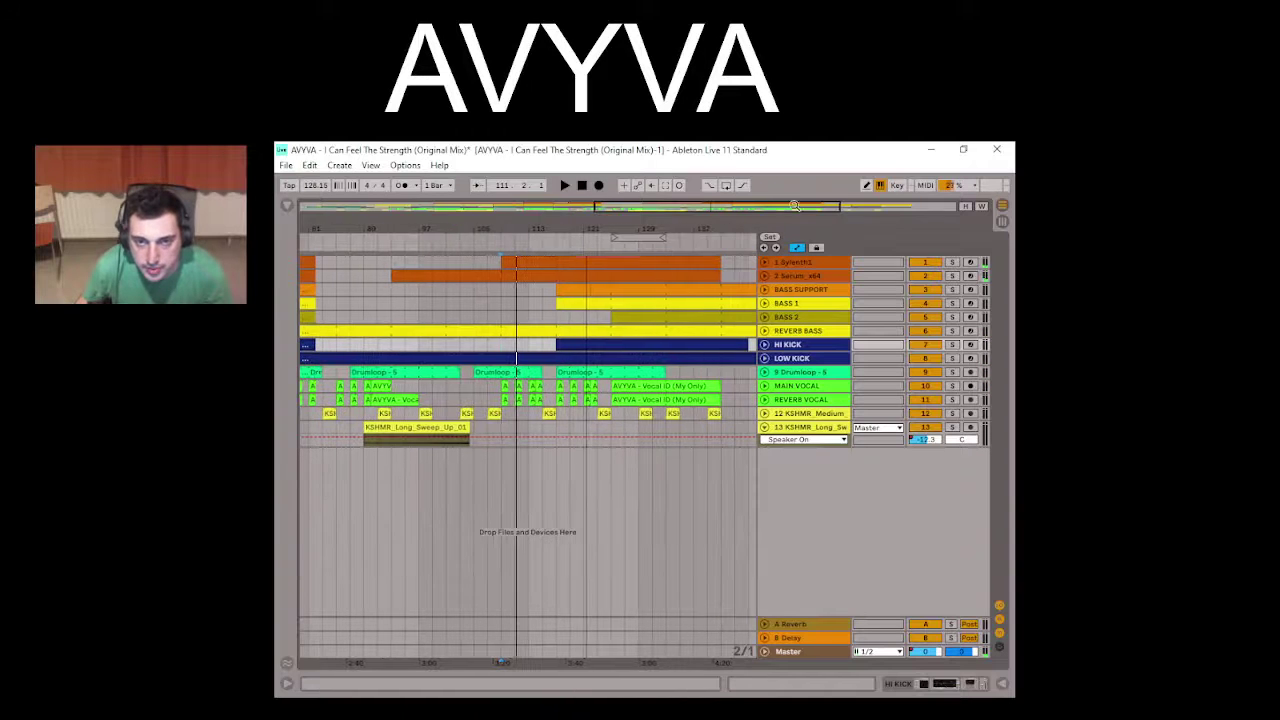
{"action": "left_click", "coordinate": [549, 296]}
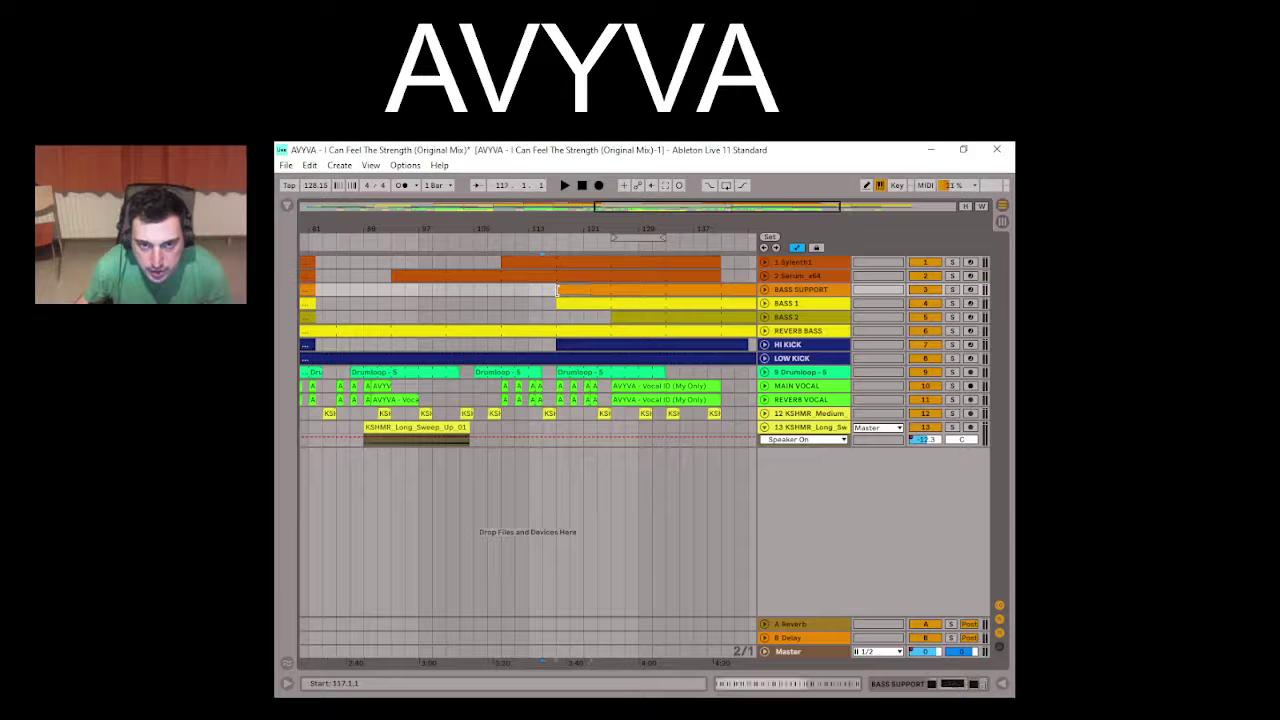
{"action": "left_click", "coordinate": [952, 290]}
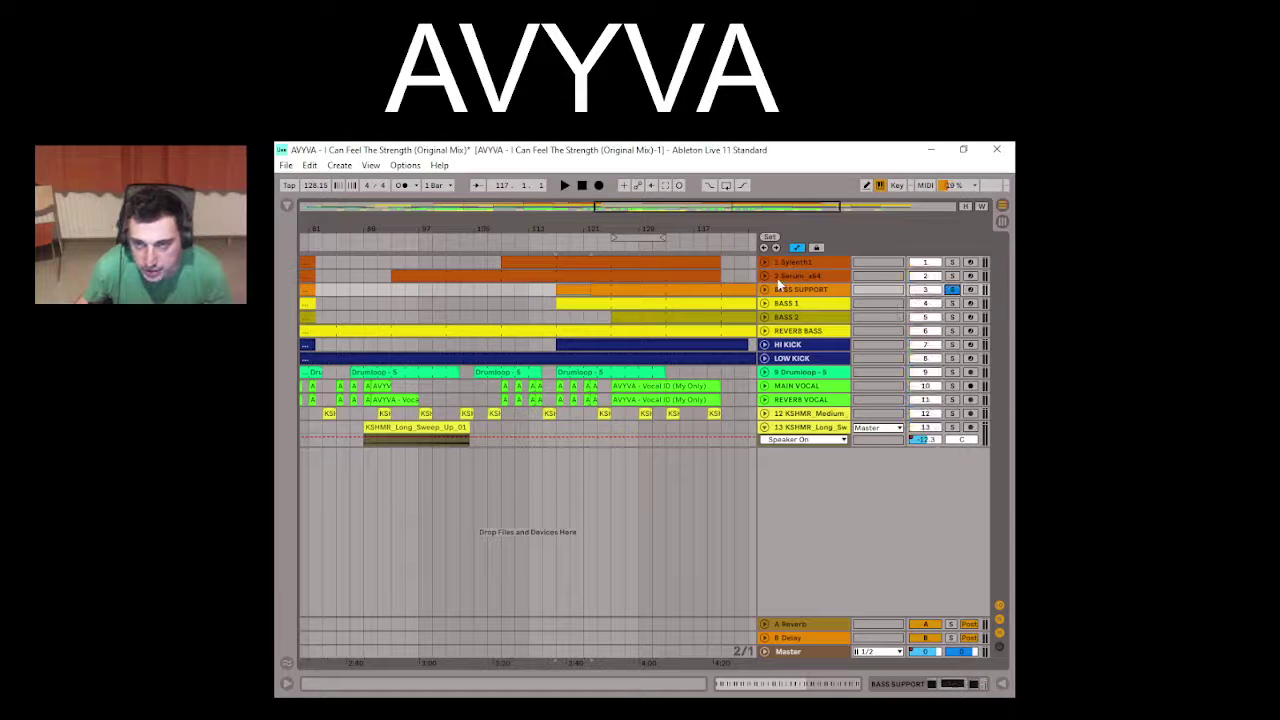
{"action": "left_click", "coordinate": [764, 290]}
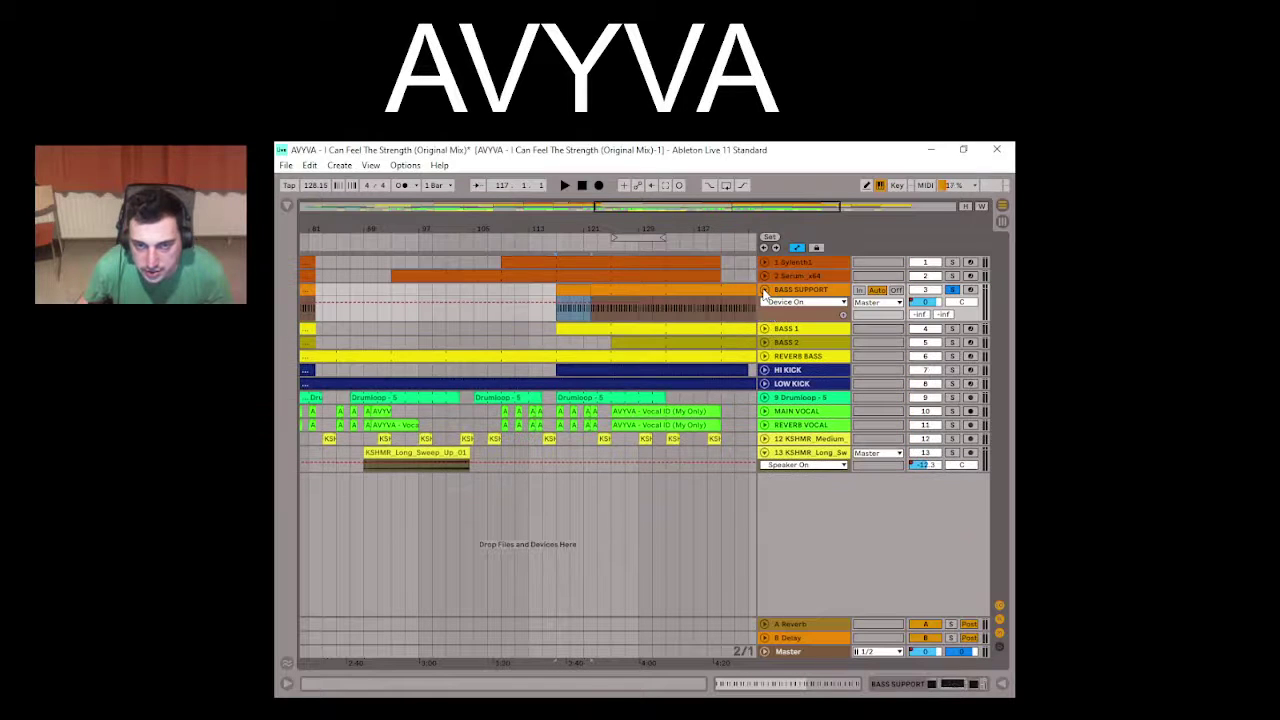
{"action": "double_click", "coordinate": [572, 285]}
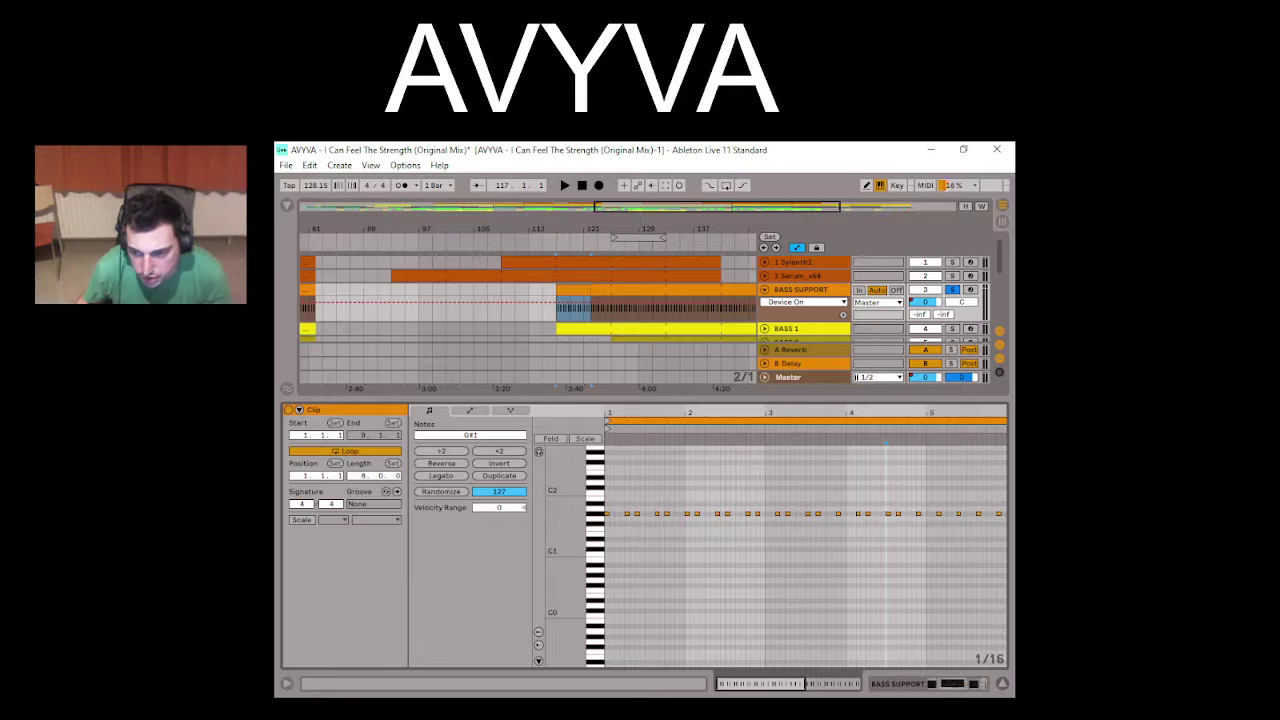
Step: Show the BASS SUPPORT device chain with Serum, EQ Eight, Kickstart and Limiter, and play the soloed track from bar 117
{"action": "left_click", "coordinate": [933, 682]}
{"action": "left_click", "coordinate": [563, 302]}
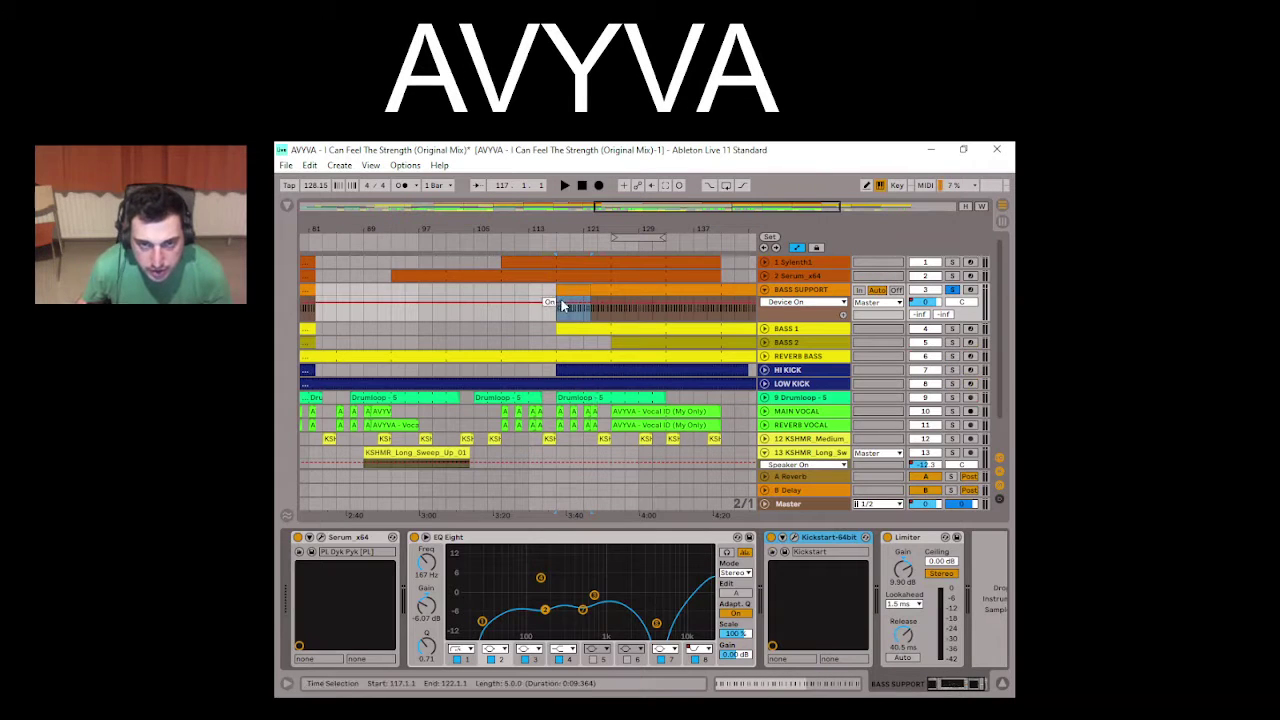
{"action": "left_click", "coordinate": [551, 320]}
{"action": "key", "text": "space"}
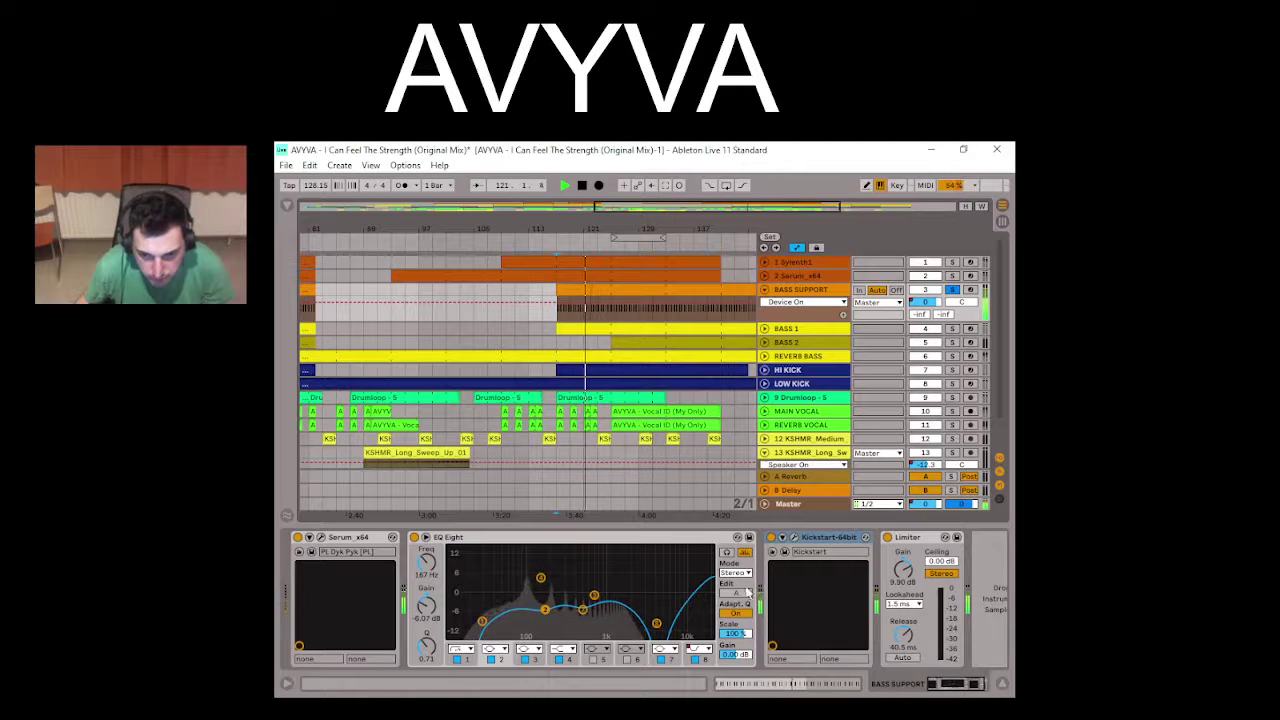
Step: Play the soloed BASS SUPPORT track from bar 119 to about bar 123 and stop playback
{"action": "key", "text": "space"}
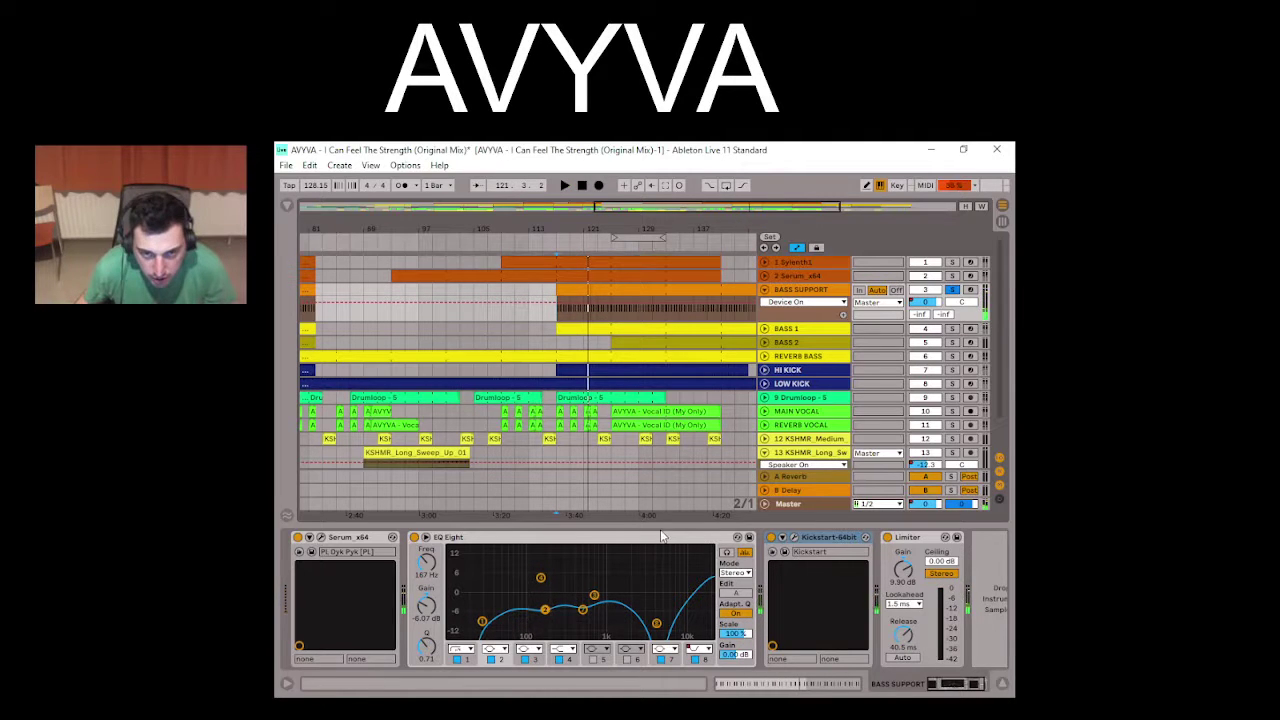
{"action": "left_click", "coordinate": [600, 312]}
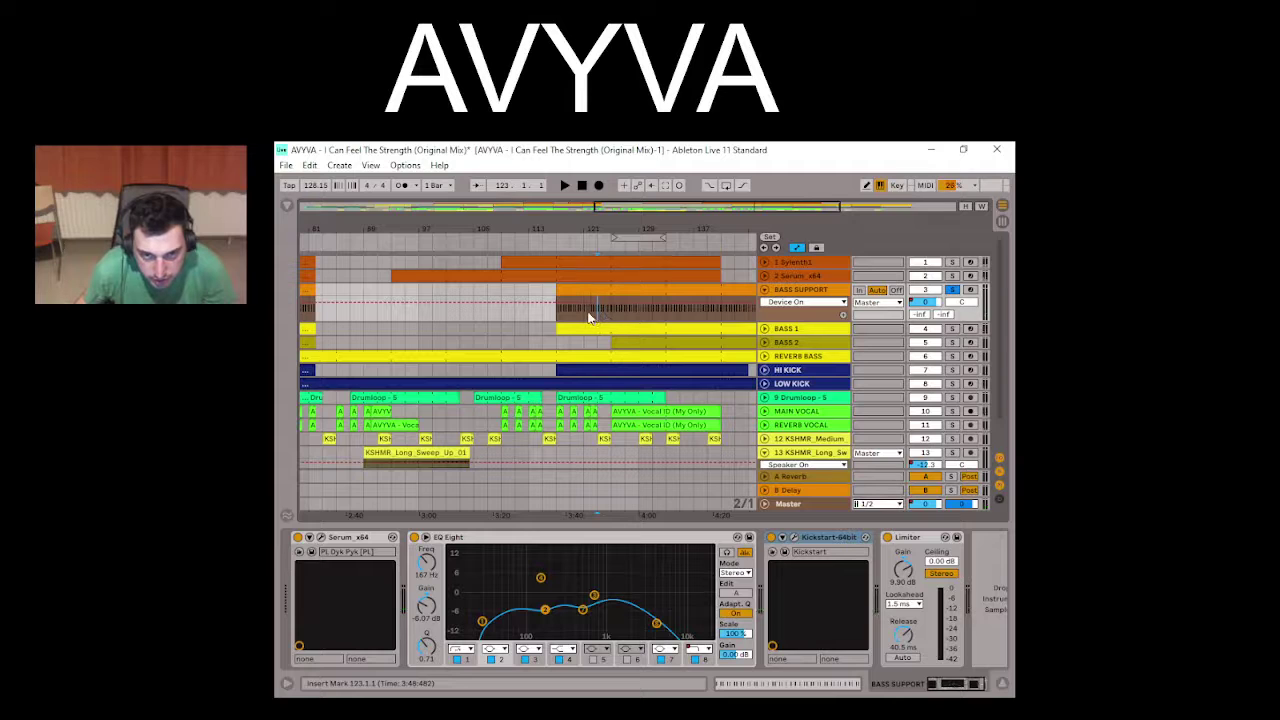
{"action": "left_click", "coordinate": [573, 310]}
{"action": "key", "text": "space"}
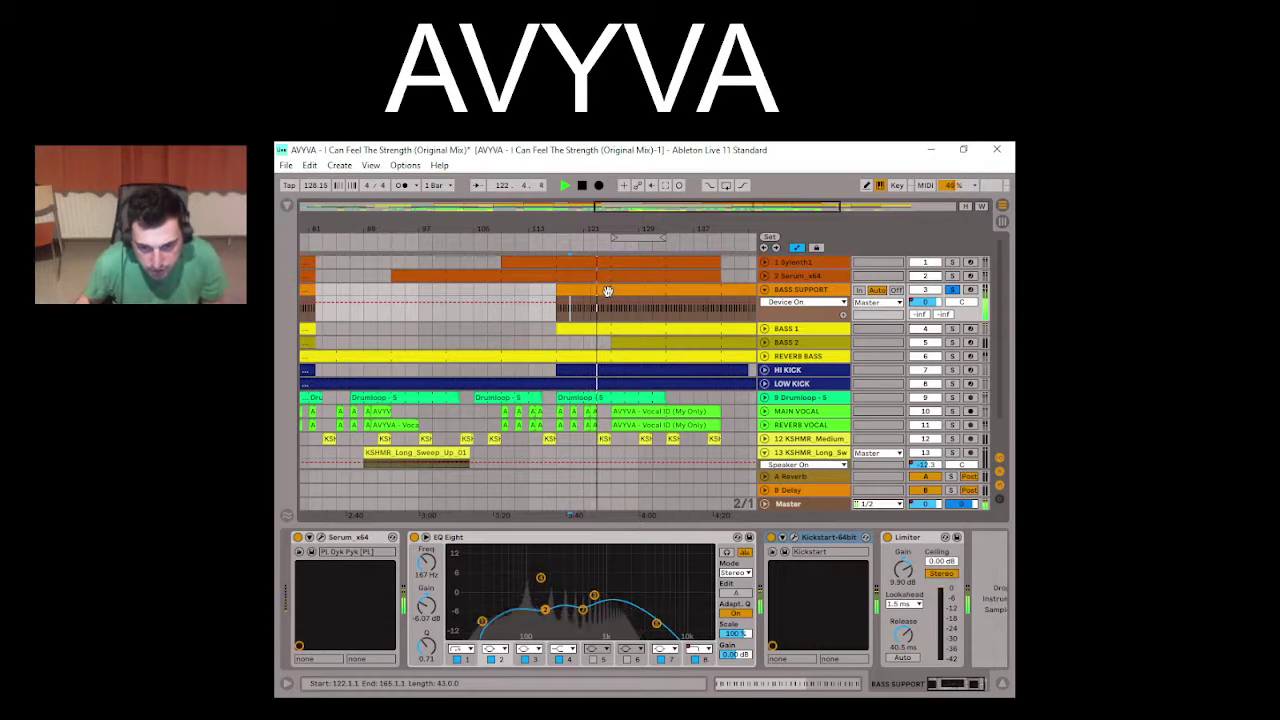
{"action": "key", "text": "space"}
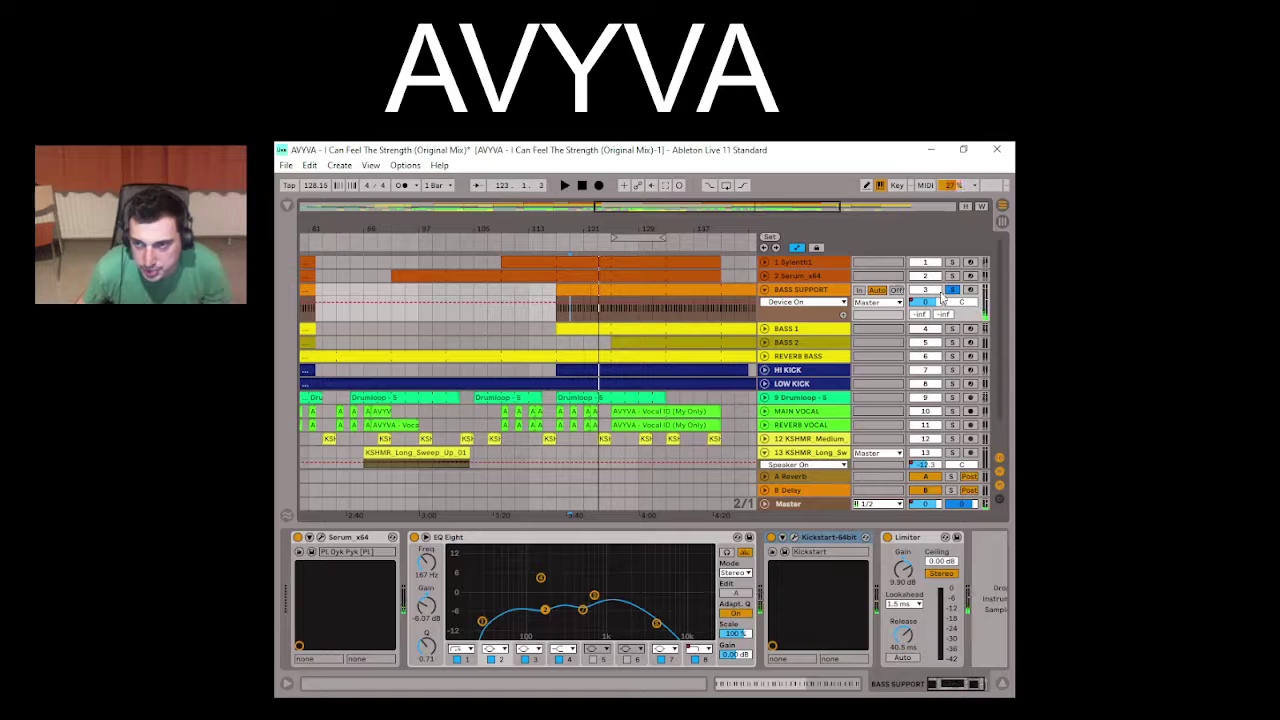
Step: Play the soloed BASS SUPPORT track briefly from bar 81, place the insert mark at bar 121, and unsolo the track
{"action": "left_click", "coordinate": [310, 315]}
{"action": "key", "text": "space"}
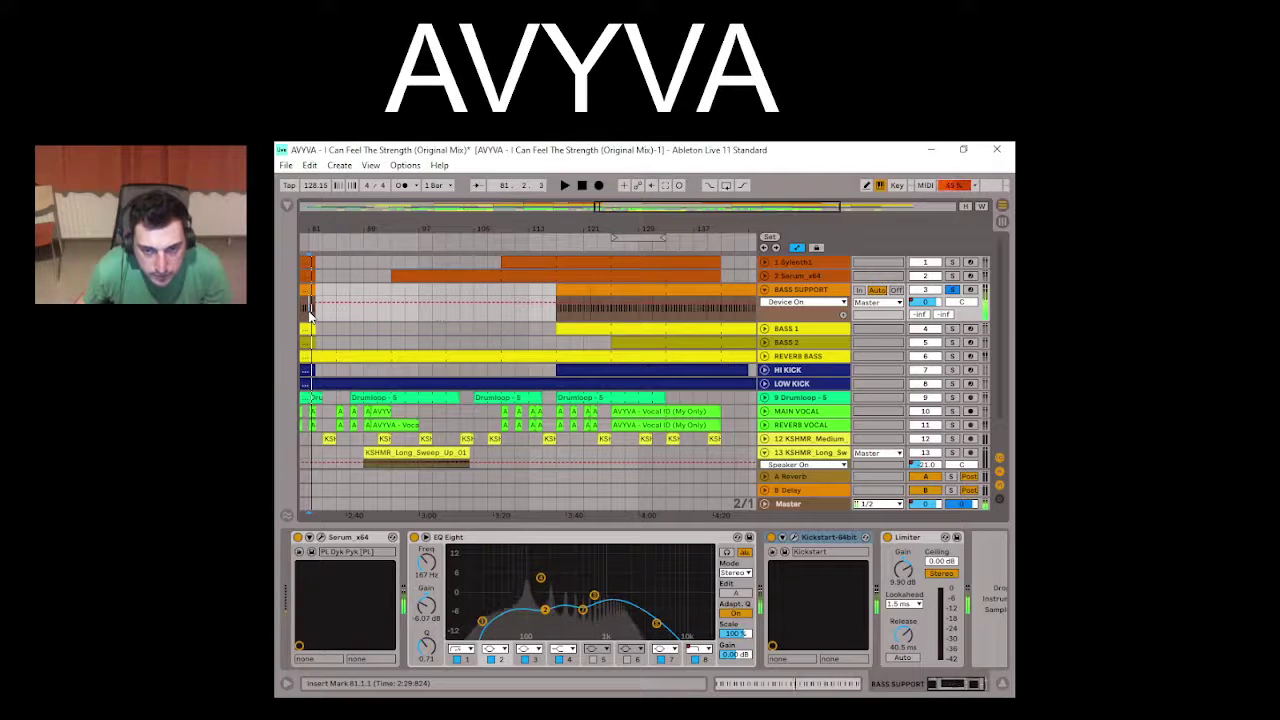
{"action": "key", "text": "space"}
{"action": "left_click", "coordinate": [585, 320]}
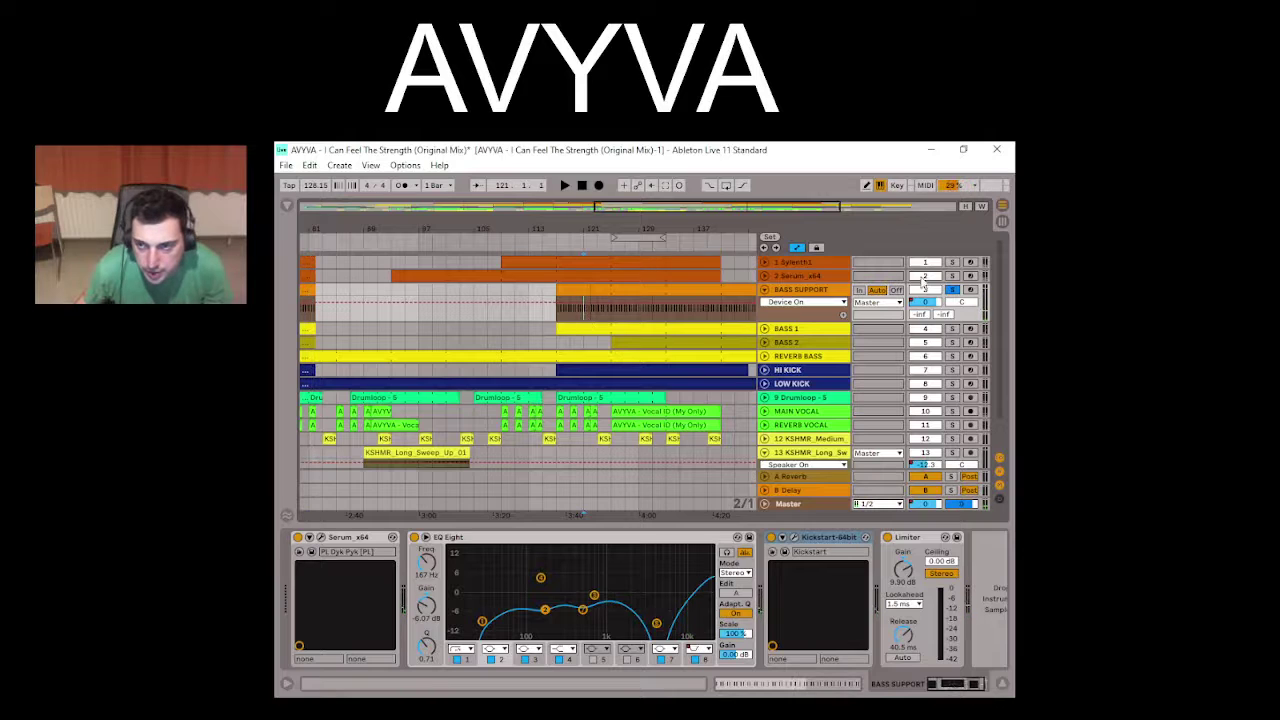
{"action": "left_click", "coordinate": [953, 290]}
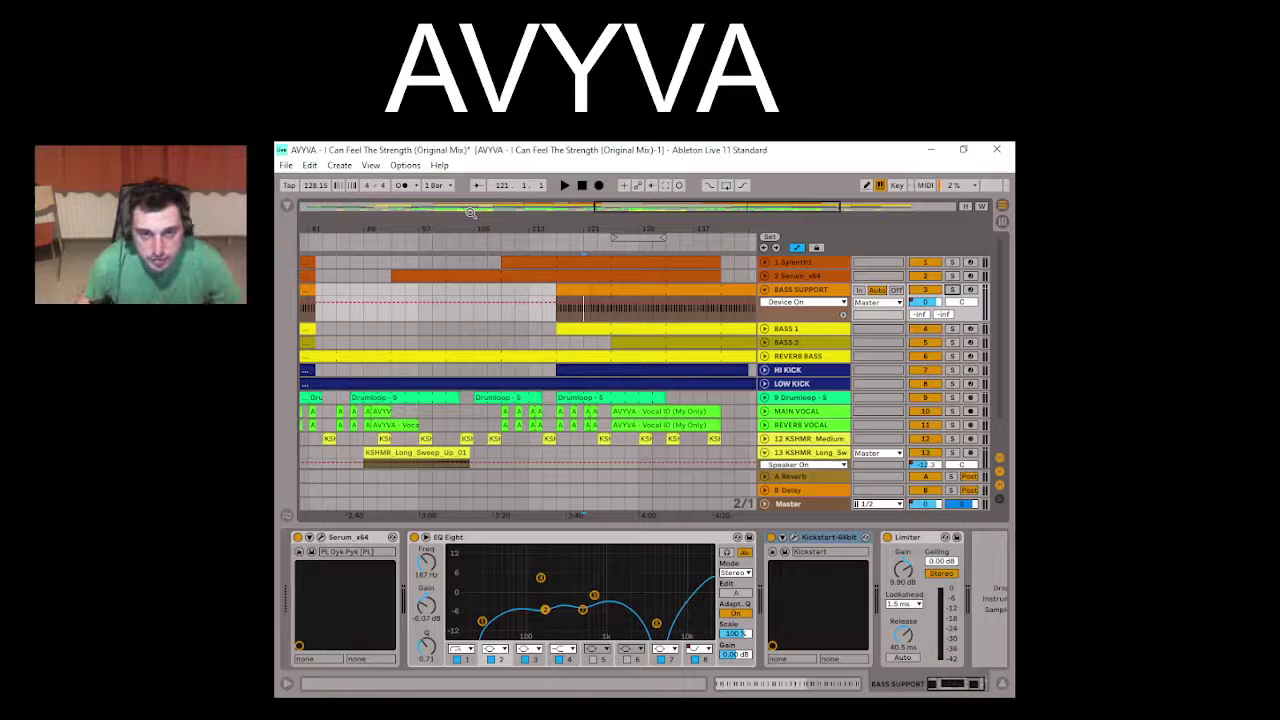
Step: Select the opening bars of the BASS SUPPORT clip starting at bar 117 and play them within the full arrangement
{"action": "left_click", "coordinate": [558, 318]}
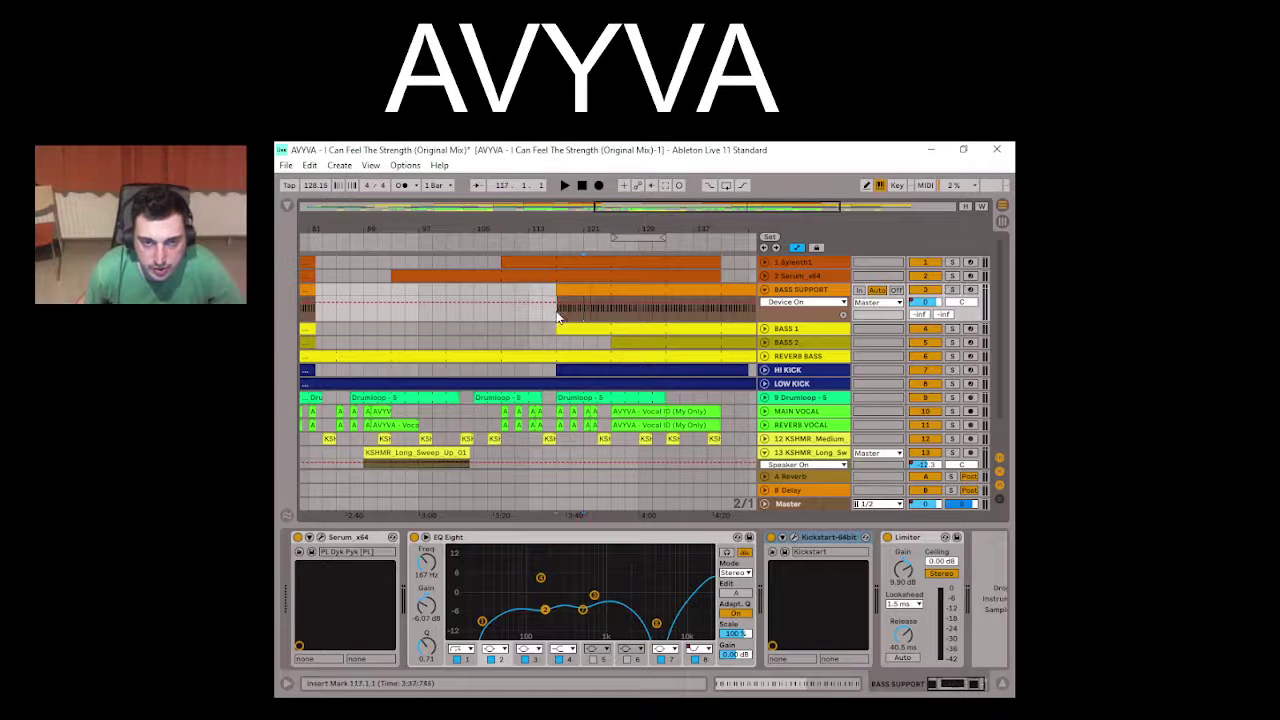
{"action": "left_click", "coordinate": [549, 267]}
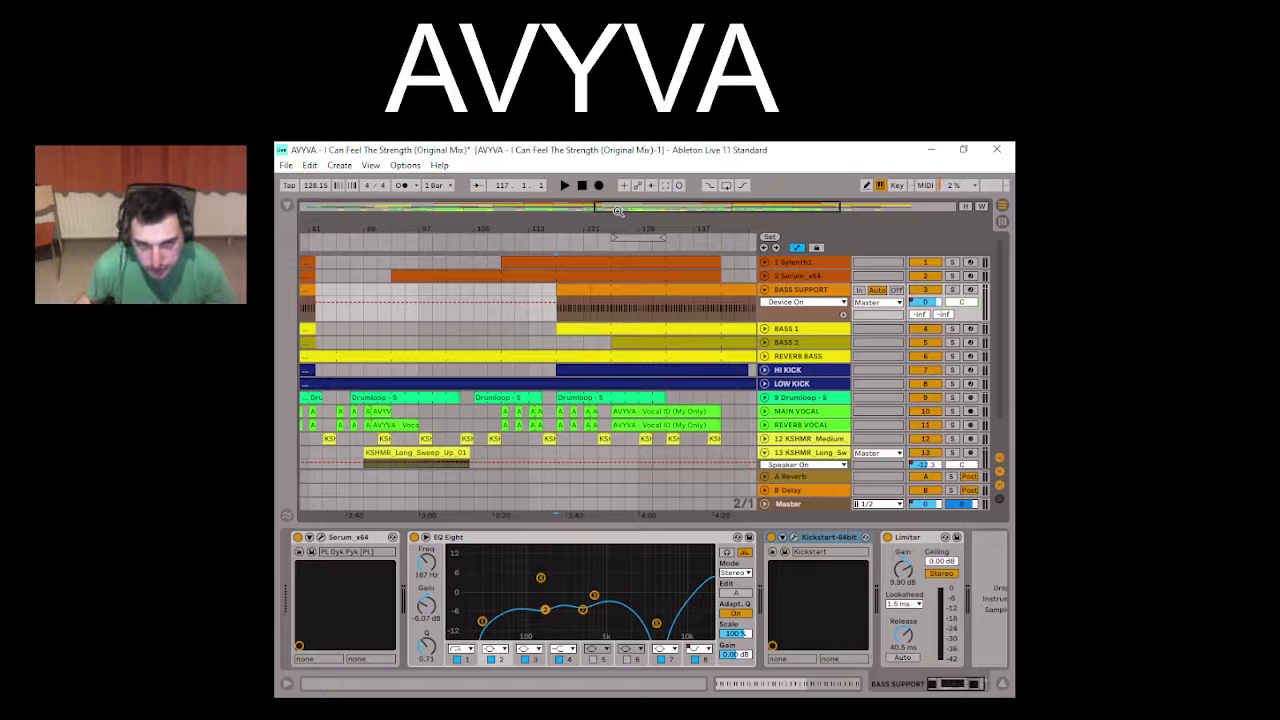
{"action": "left_click", "coordinate": [572, 341]}
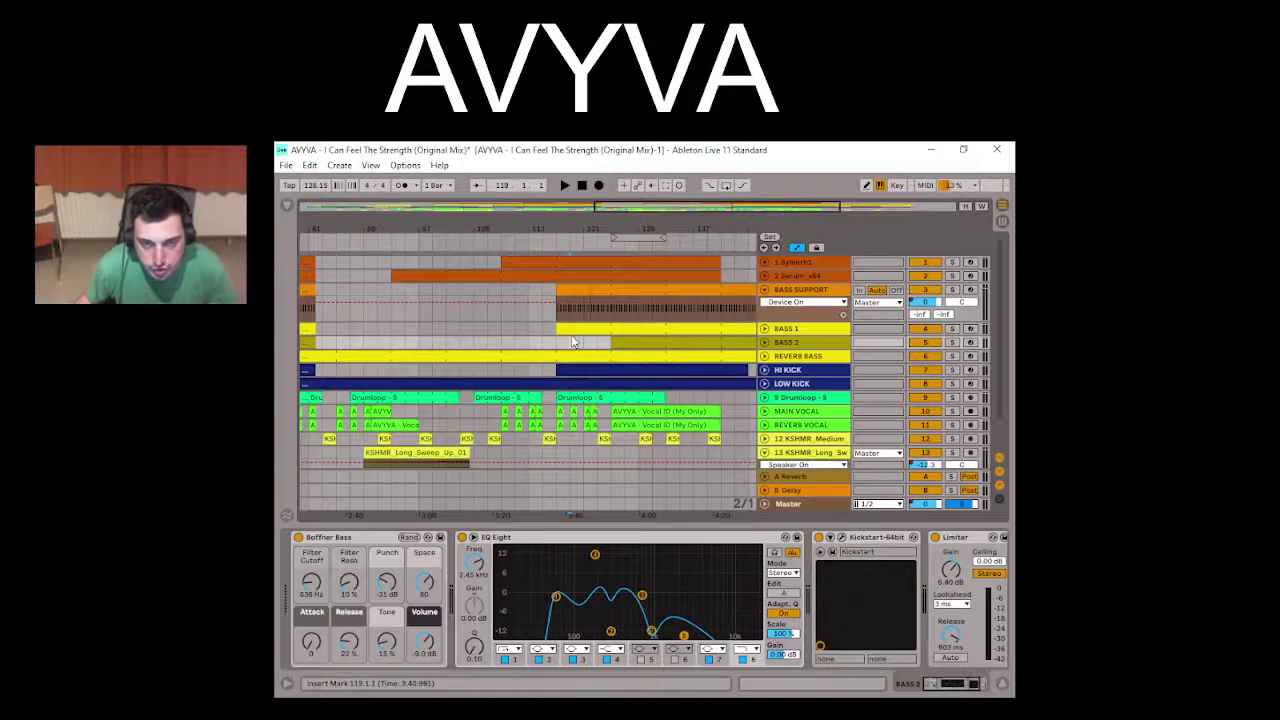
{"action": "left_click_drag", "start_coordinate": [595, 306], "coordinate": [566, 306]}
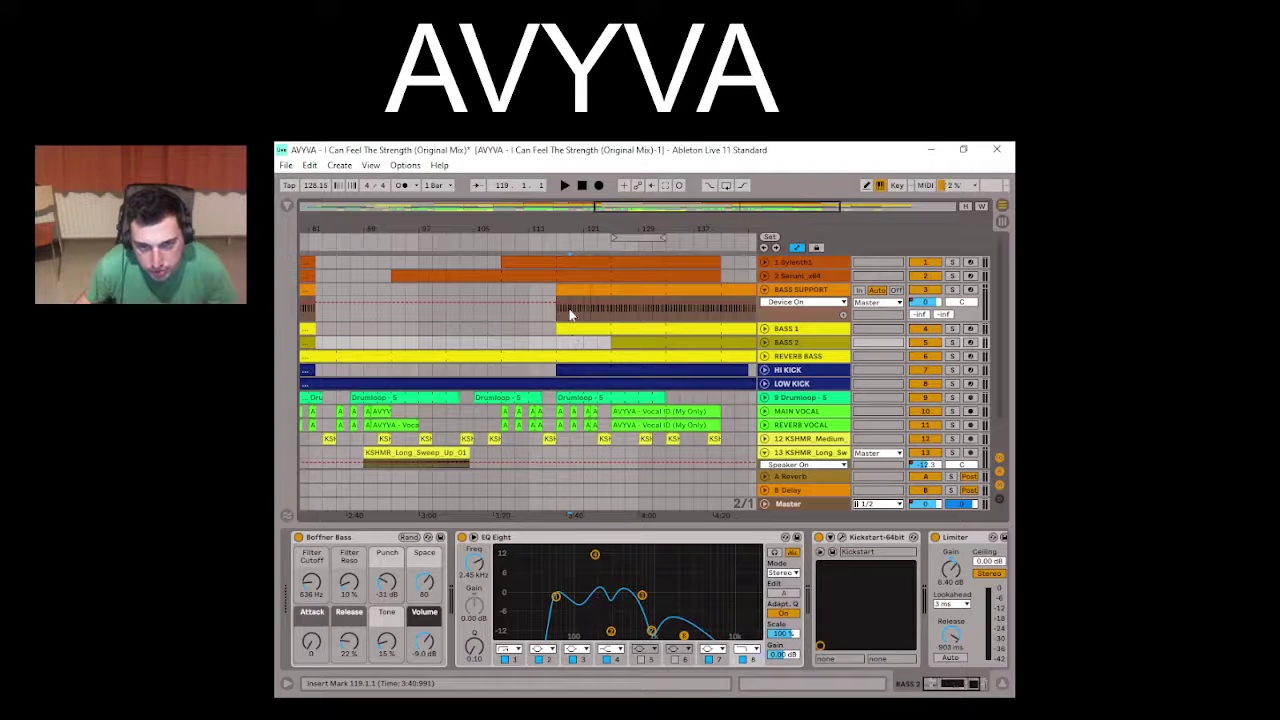
{"action": "key", "text": "space"}
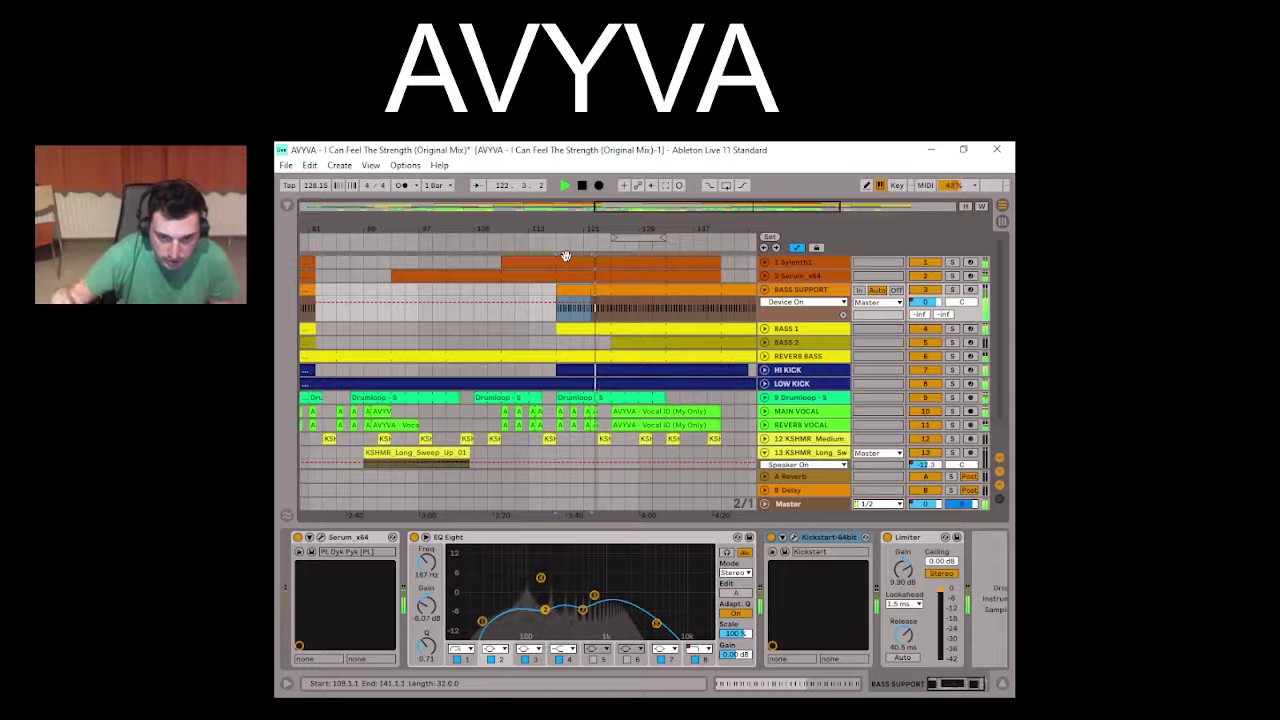
{"action": "key", "text": "space"}
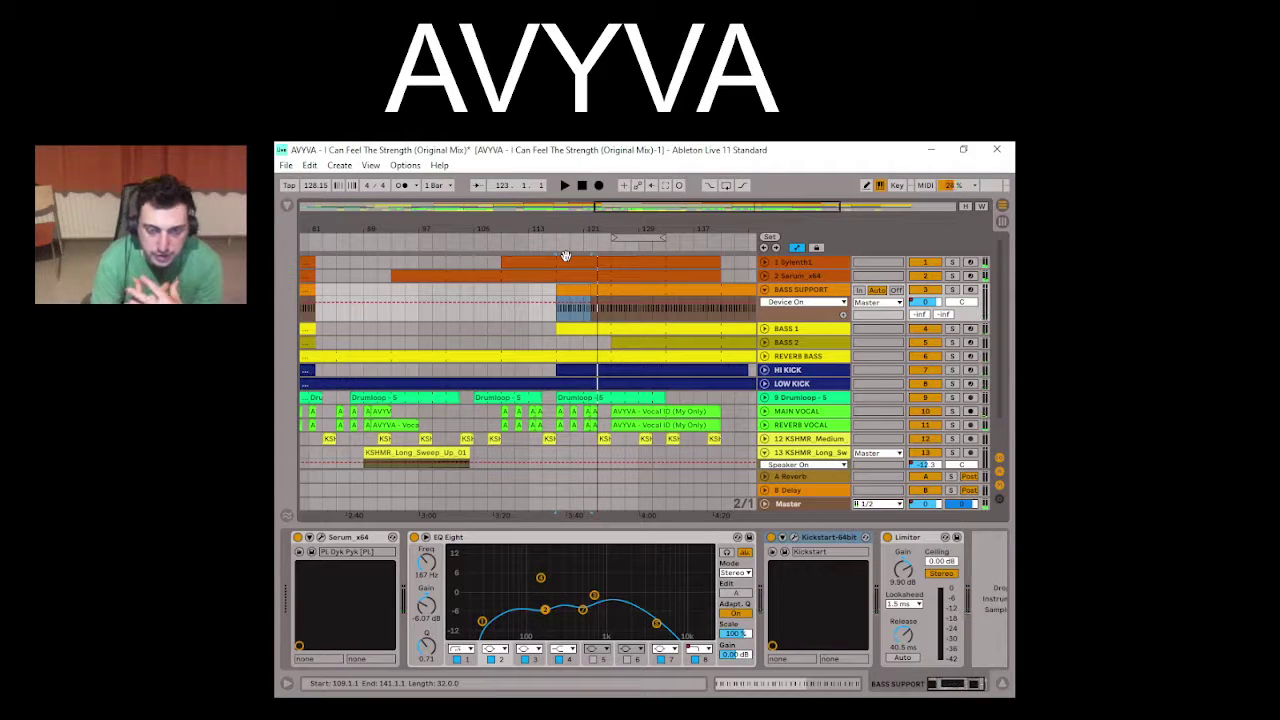
Step: Play the full arrangement in short passages from bar 121 and from bar 123, stopping after each
{"action": "left_click", "coordinate": [565, 277]}
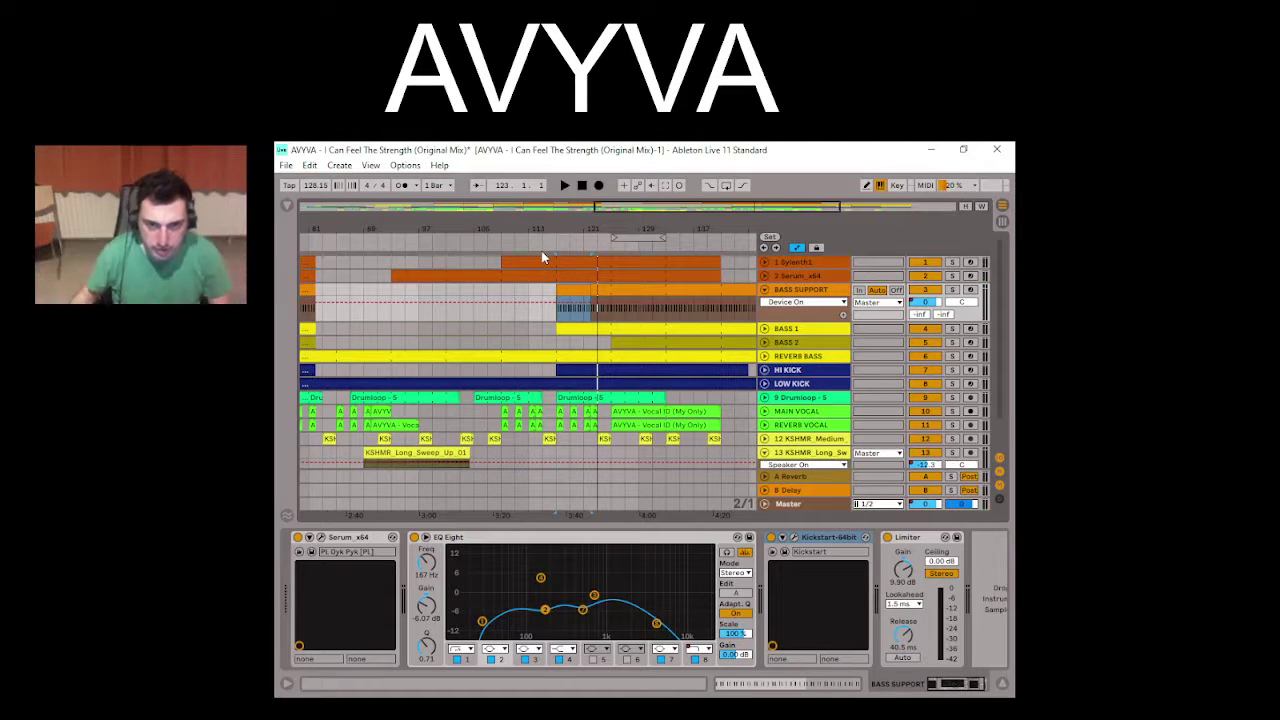
{"action": "left_click", "coordinate": [581, 322]}
{"action": "key", "text": "space"}
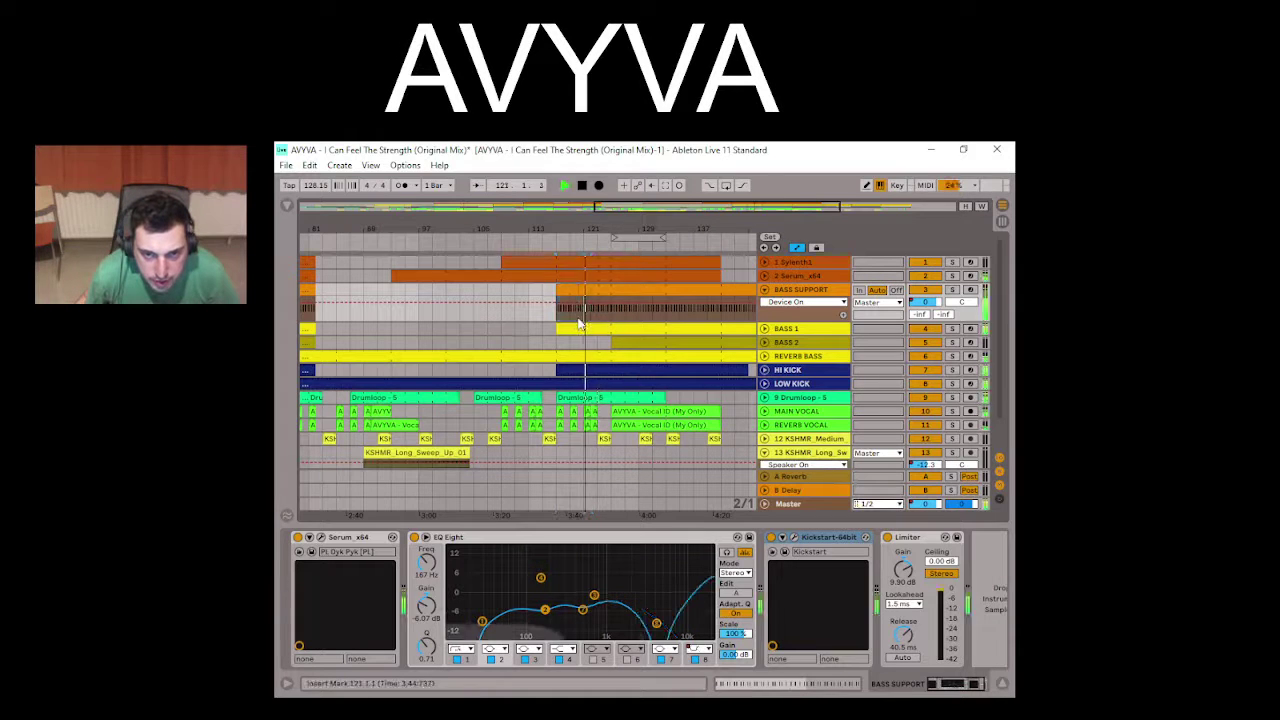
{"action": "key", "text": "space"}
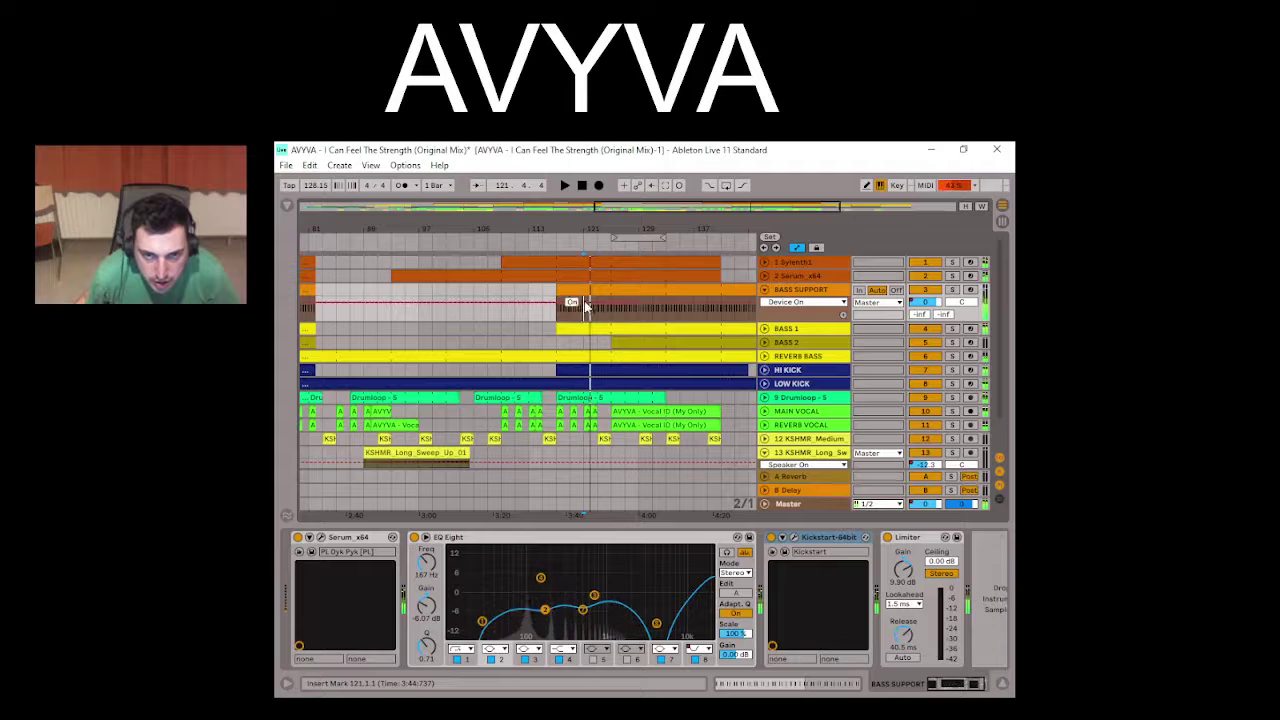
{"action": "left_click", "coordinate": [599, 320]}
{"action": "key", "text": "space"}
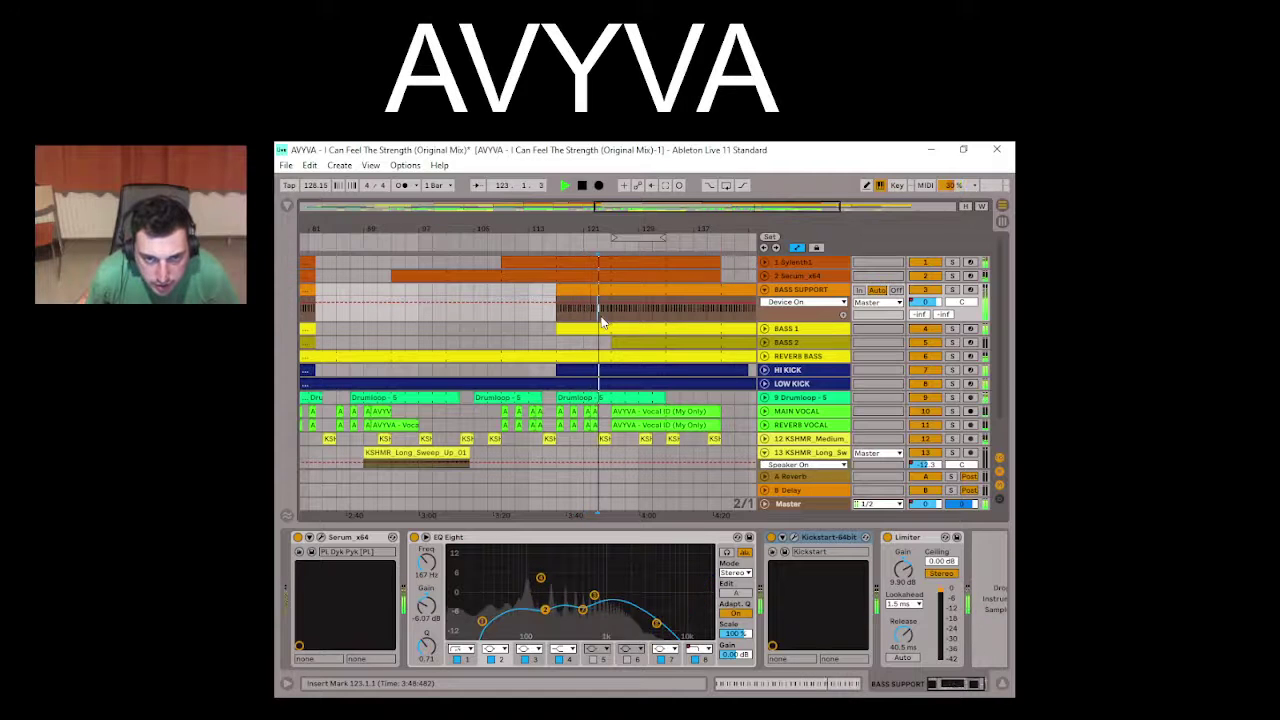
{"action": "key", "text": "space"}
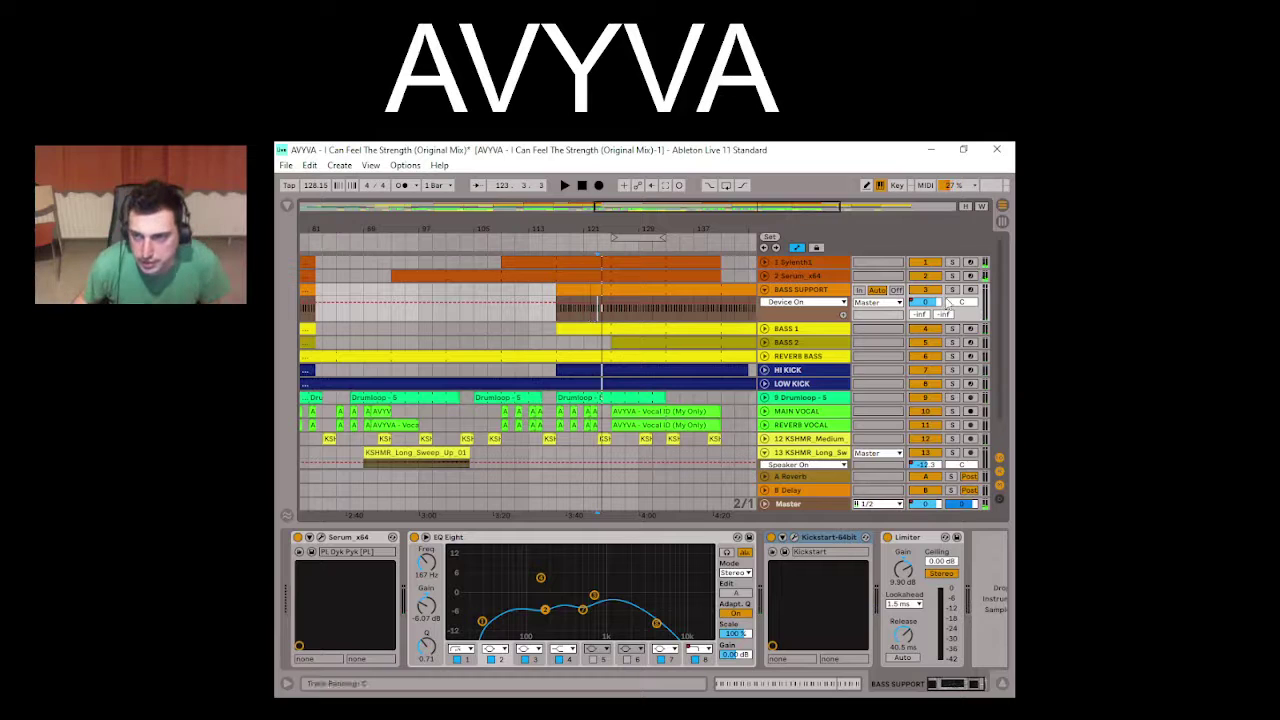
Step: Solo BASS SUPPORT and BASS 1 in turn, play briefly from bar 123, and leave BASS 1 unsoloed and deactivated
{"action": "left_click", "coordinate": [952, 289]}
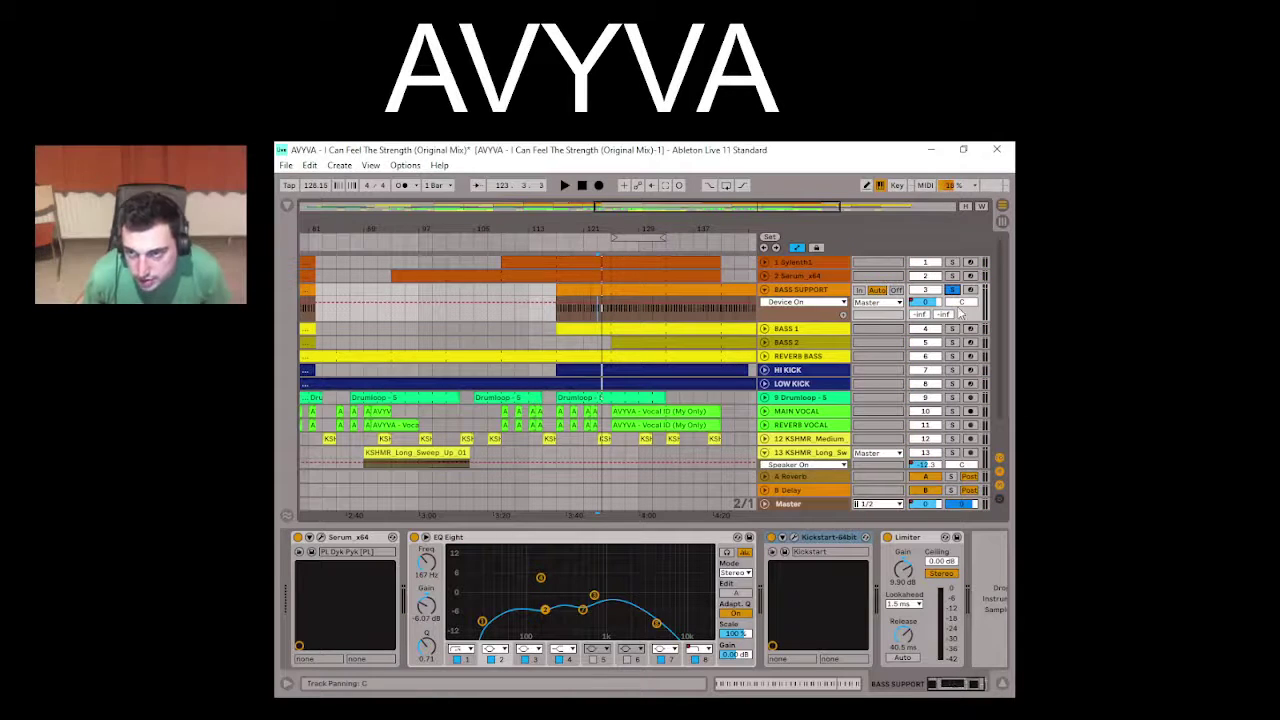
{"action": "left_click", "coordinate": [952, 329]}
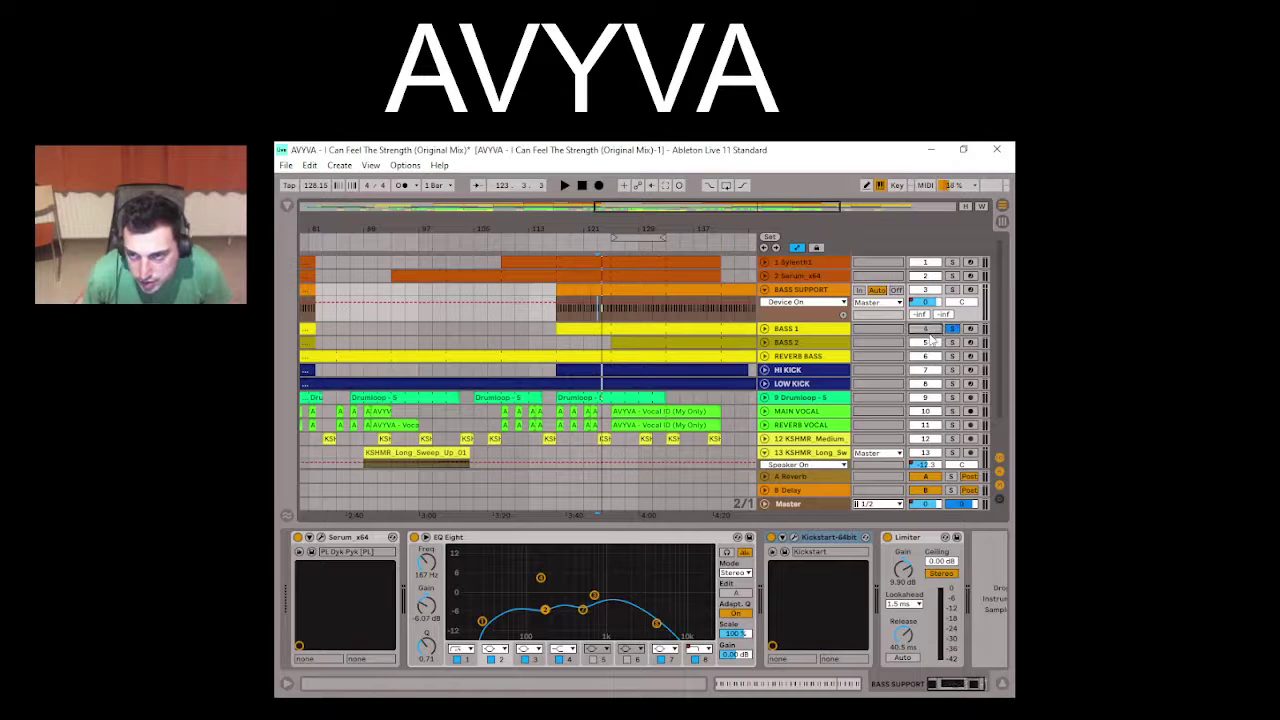
{"action": "key", "text": "space"}
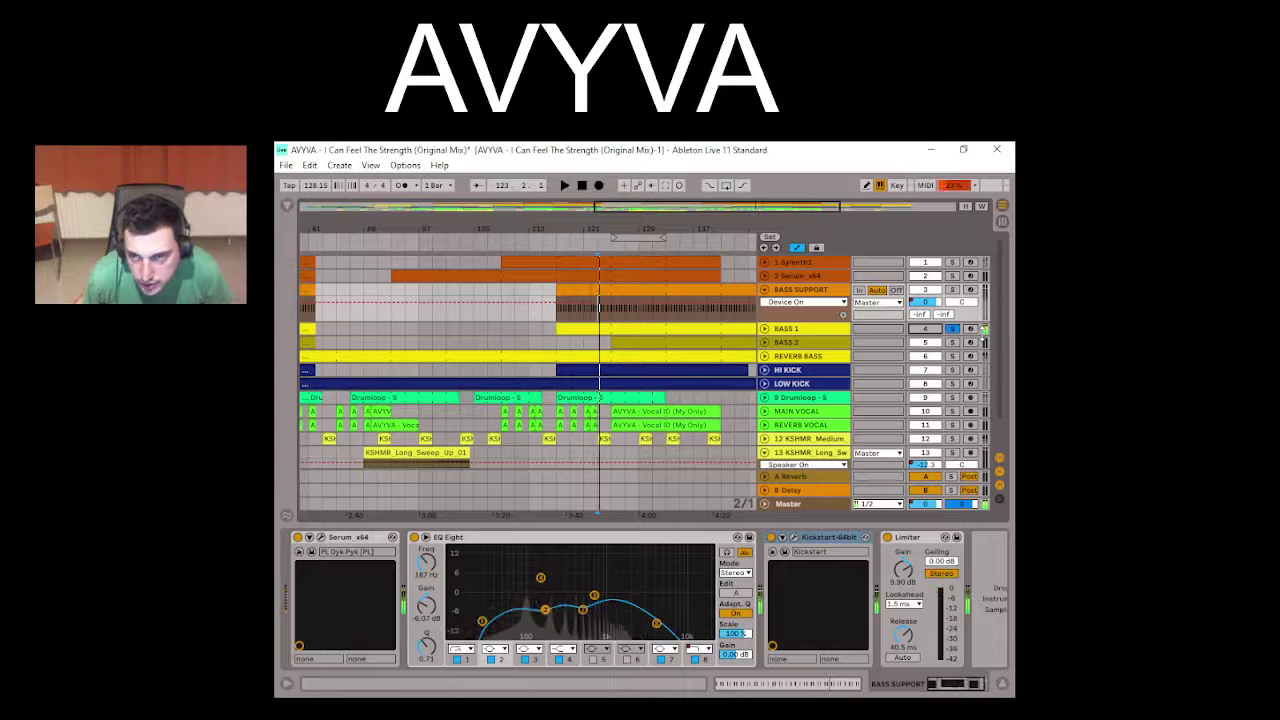
{"action": "left_click", "coordinate": [952, 329]}
Step: Play the arrangement from bar 121 without BASS 1, stop playback, and reactivate the BASS 1 track
{"action": "left_click", "coordinate": [585, 345]}
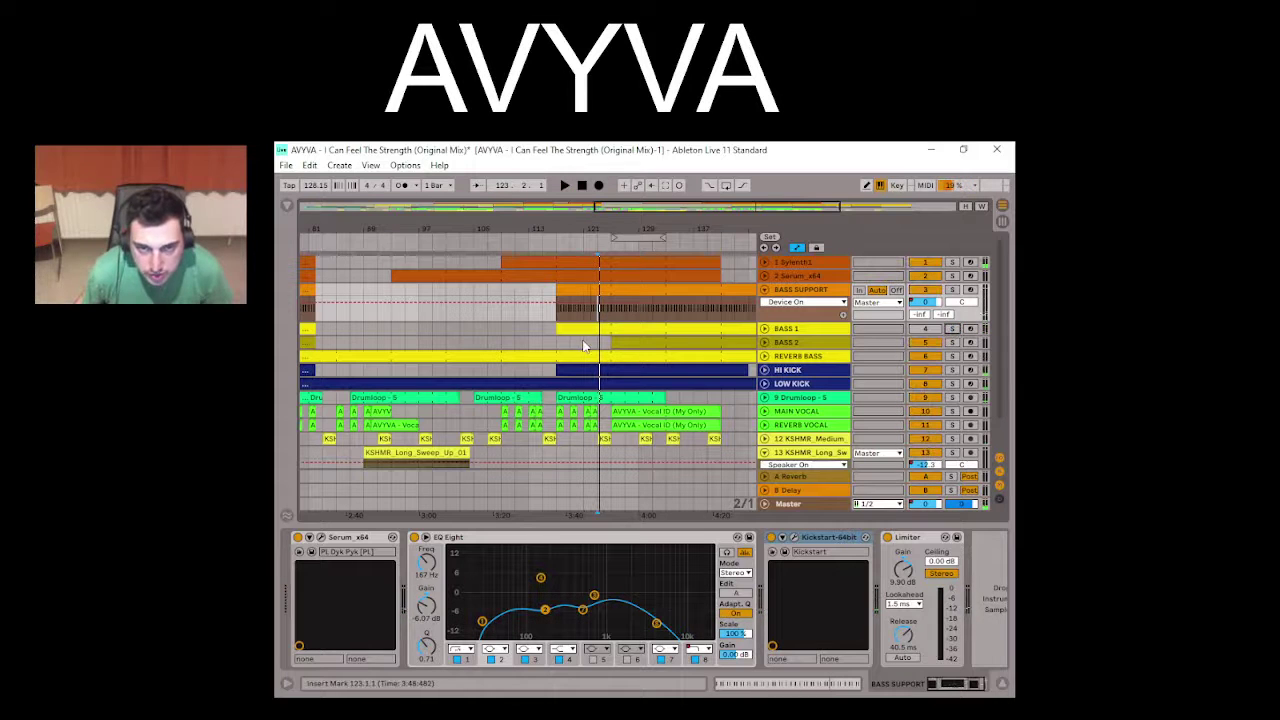
{"action": "key", "text": "space"}
{"action": "left_click", "coordinate": [585, 345]}
{"action": "key", "text": "space"}
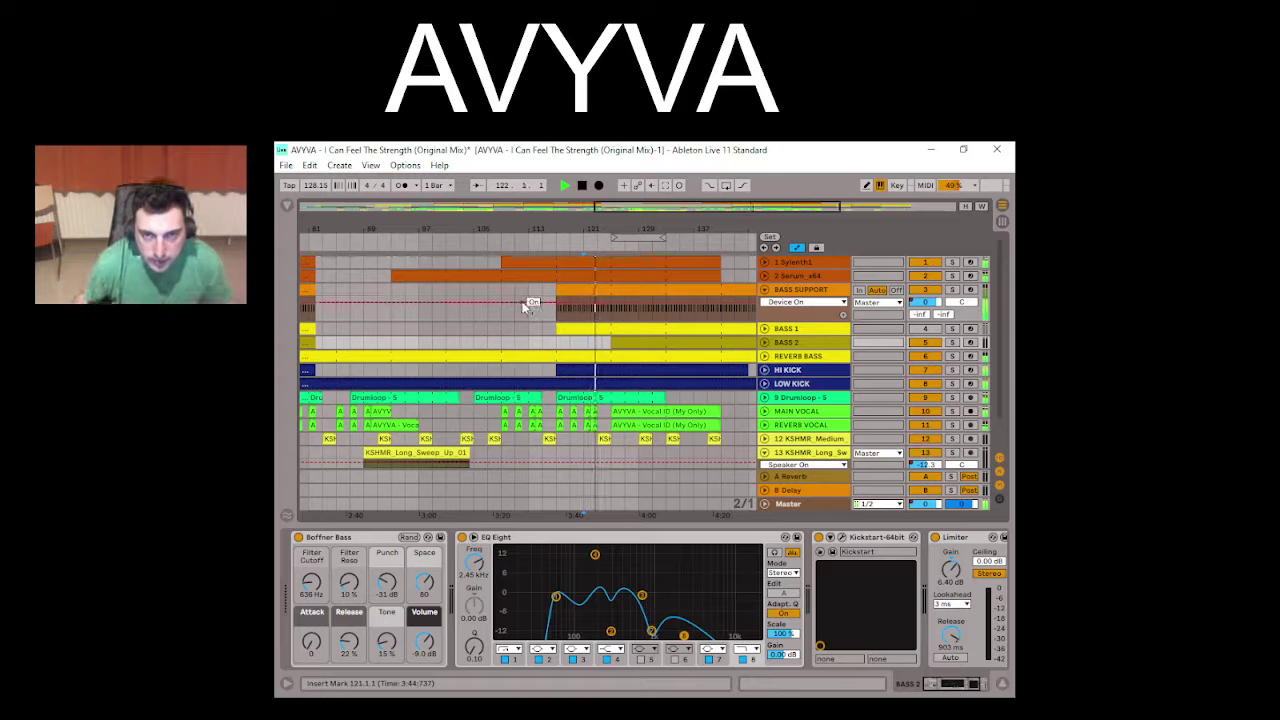
{"action": "key", "text": "space"}
{"action": "left_click", "coordinate": [580, 355]}
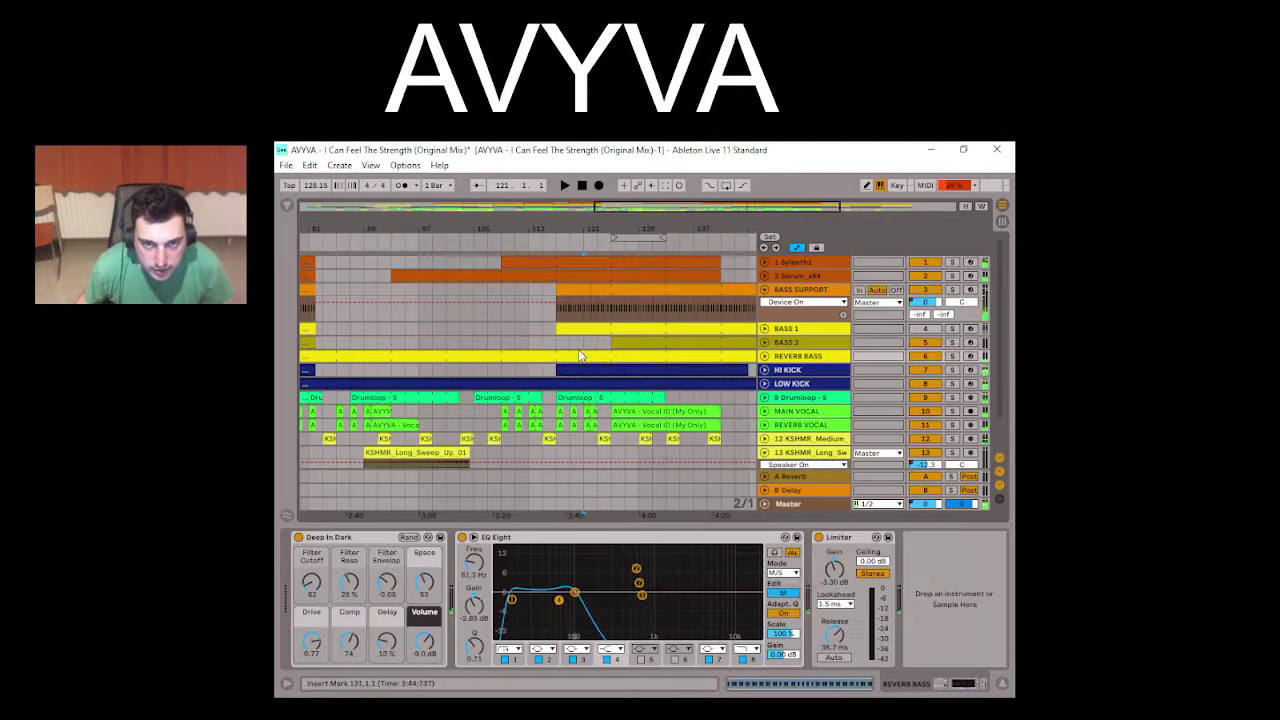
{"action": "key", "text": "space"}
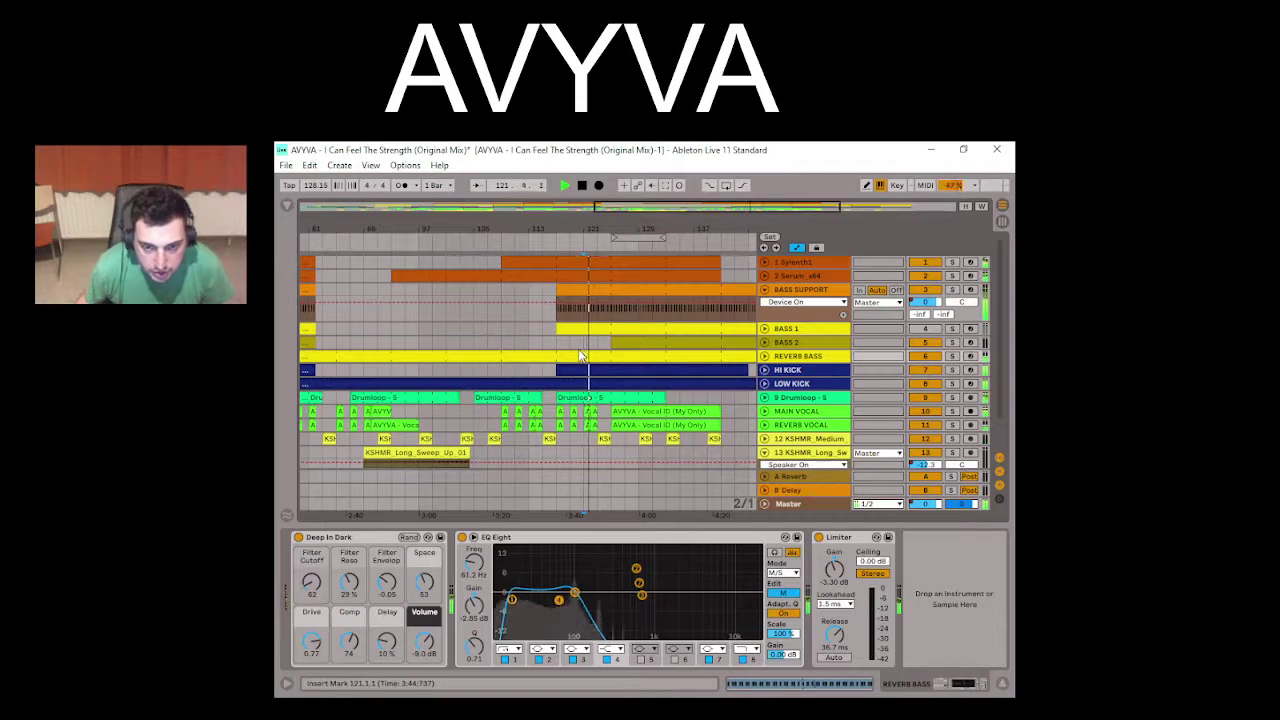
{"action": "left_click", "coordinate": [597, 289]}
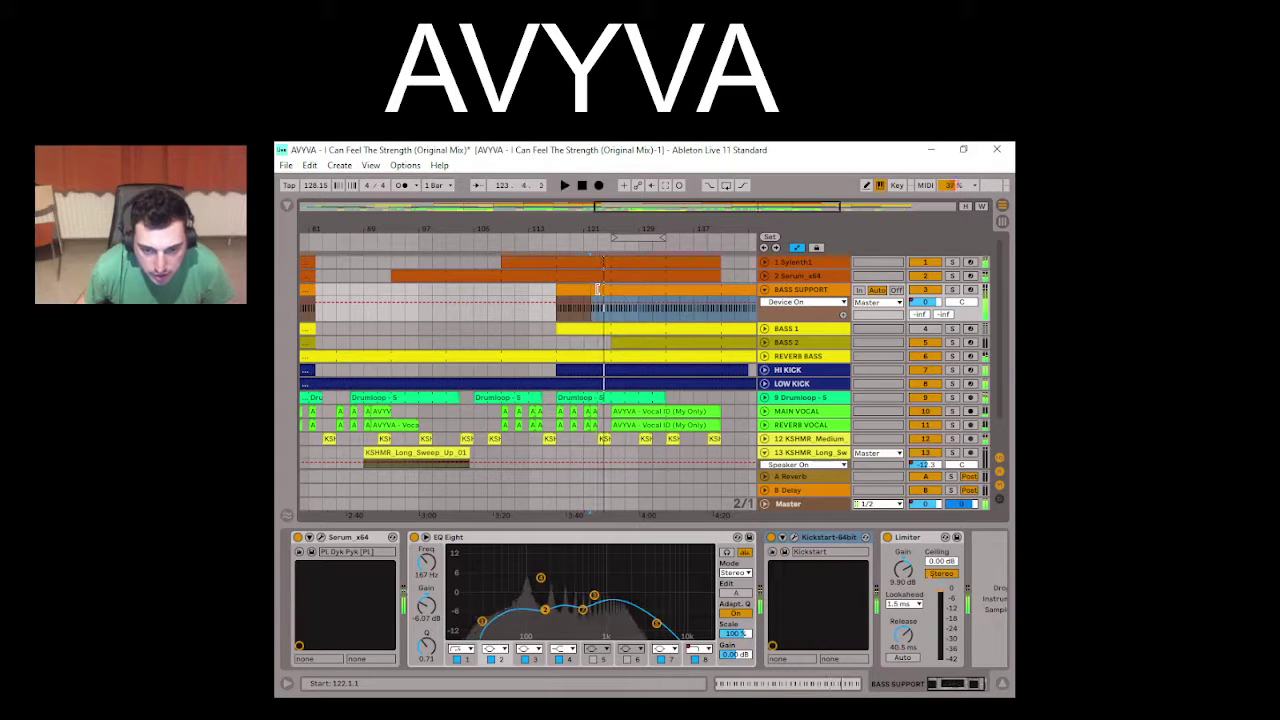
{"action": "key", "text": "space"}
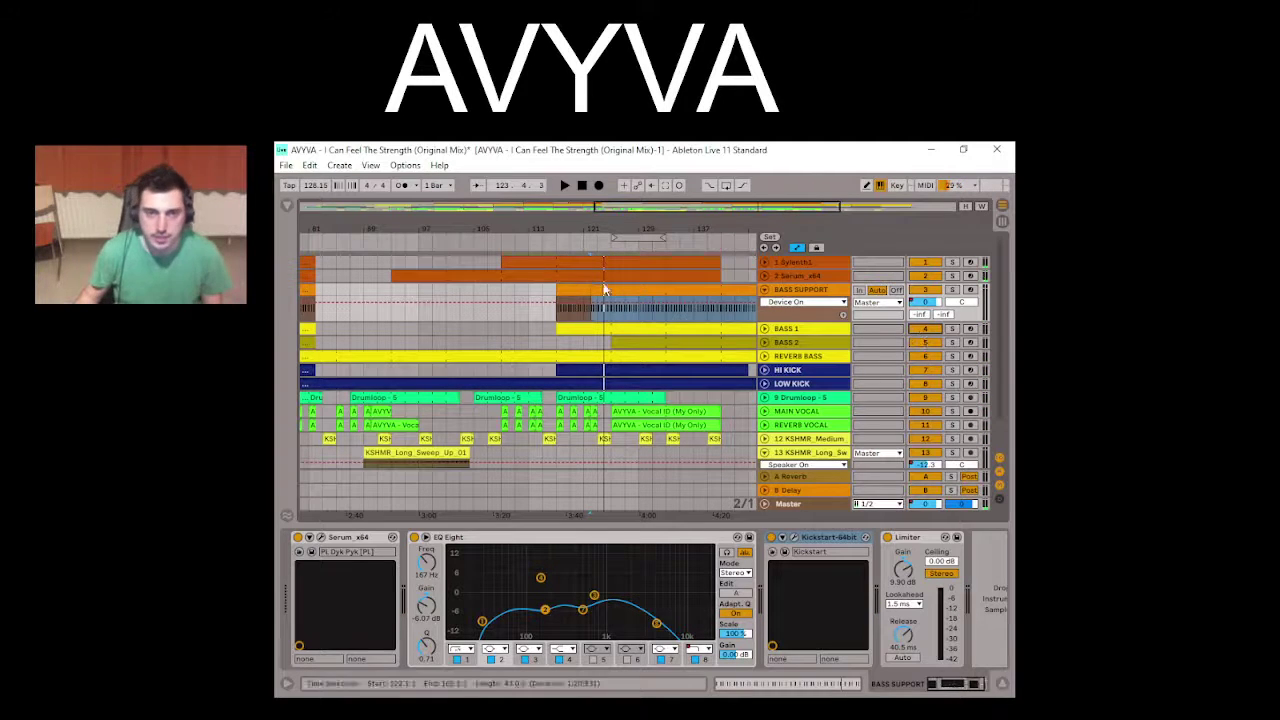
Step: Show the whole arrangement, fold the BASS SUPPORT and KSHMR_Long_Sweep tracks, and place the insert mark at bar 165
{"action": "double_click", "coordinate": [619, 211]}
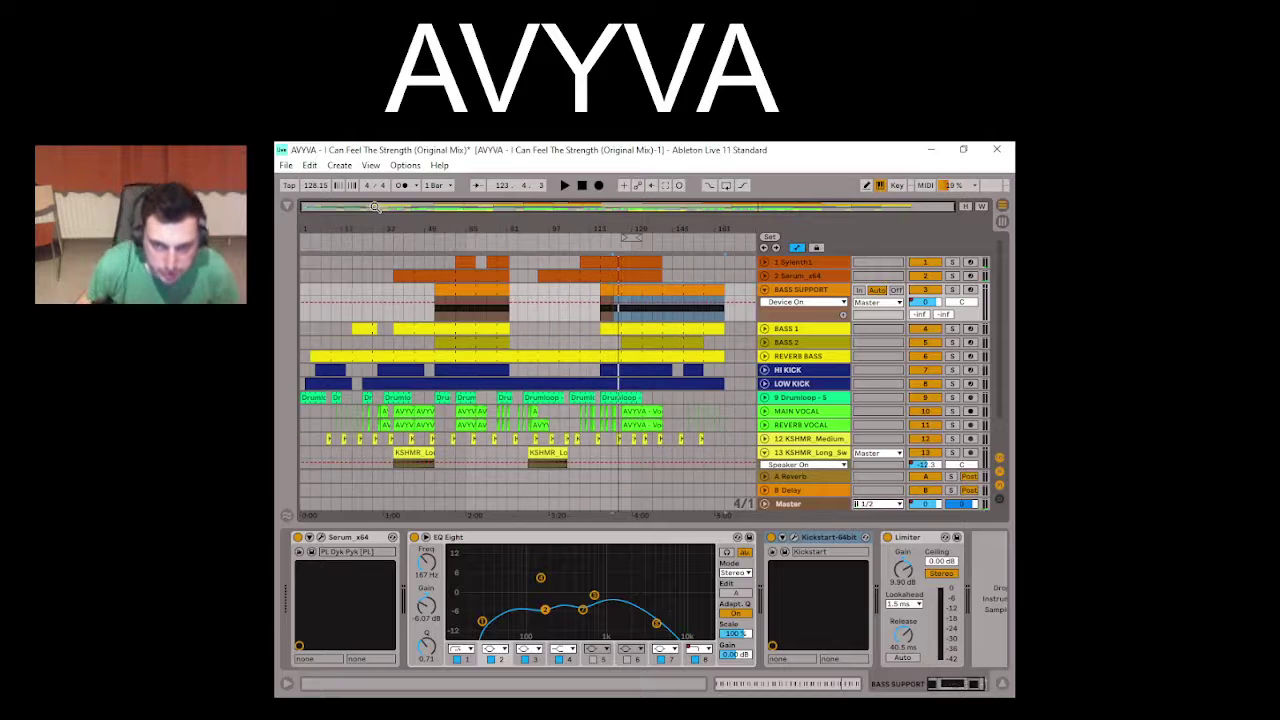
{"action": "left_click_drag", "start_coordinate": [621, 292], "coordinate": [725, 292]}
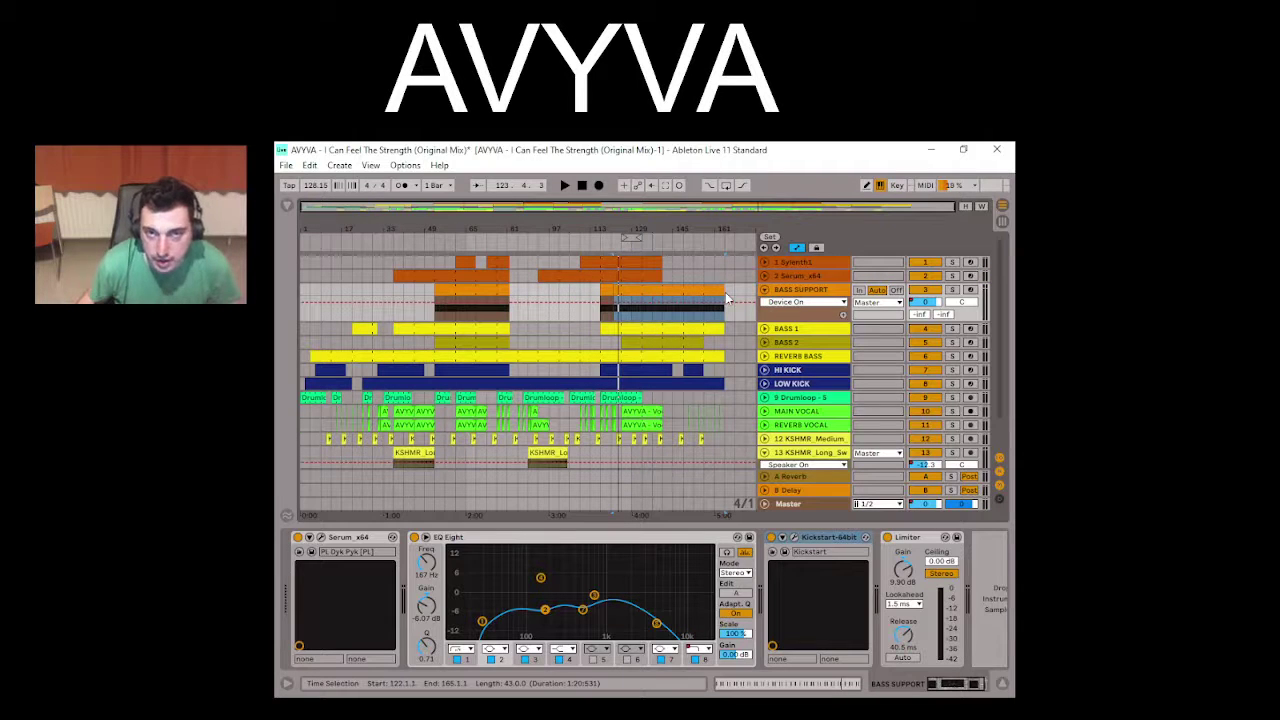
{"action": "key", "text": "u"}
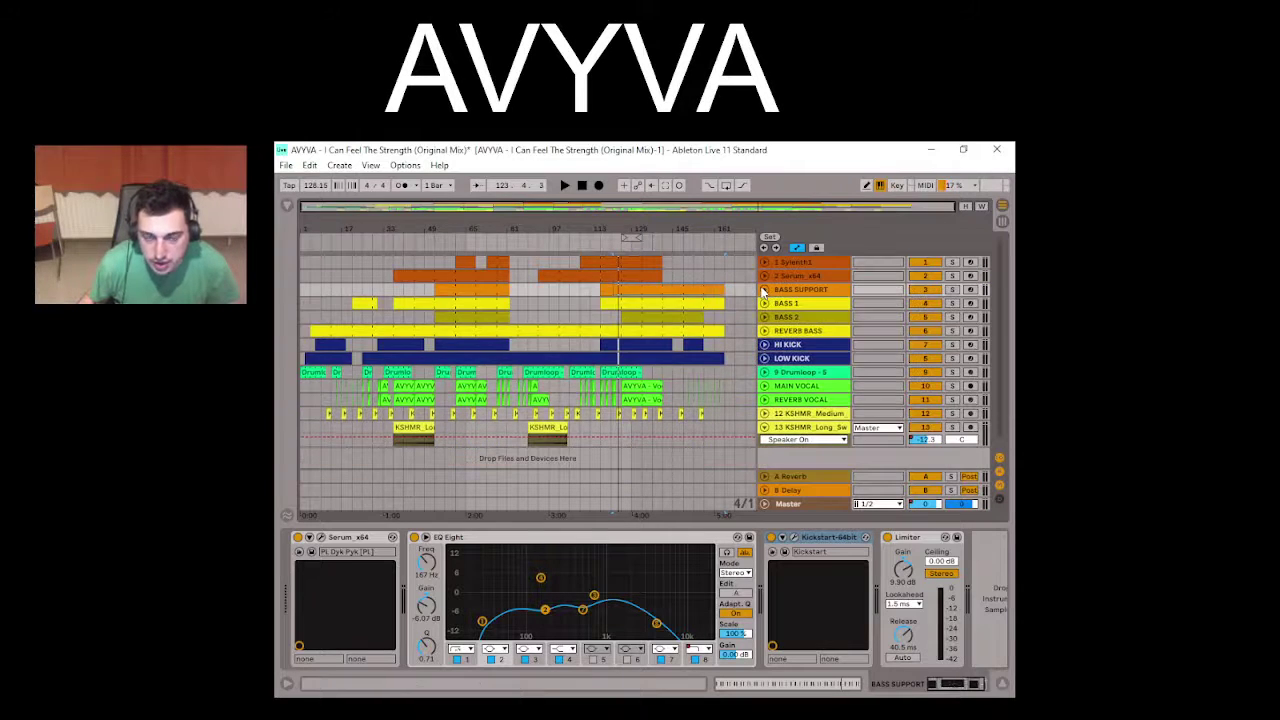
{"action": "left_click", "coordinate": [764, 427]}
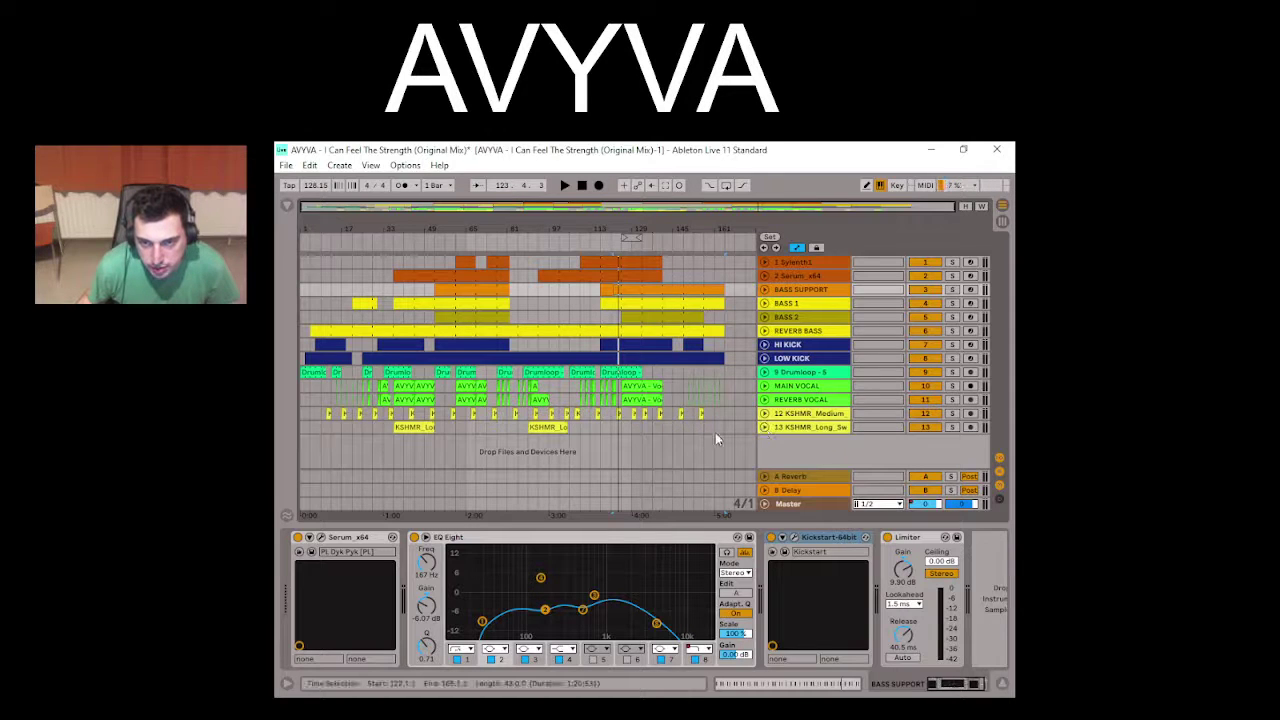
{"action": "left_click", "coordinate": [725, 432]}
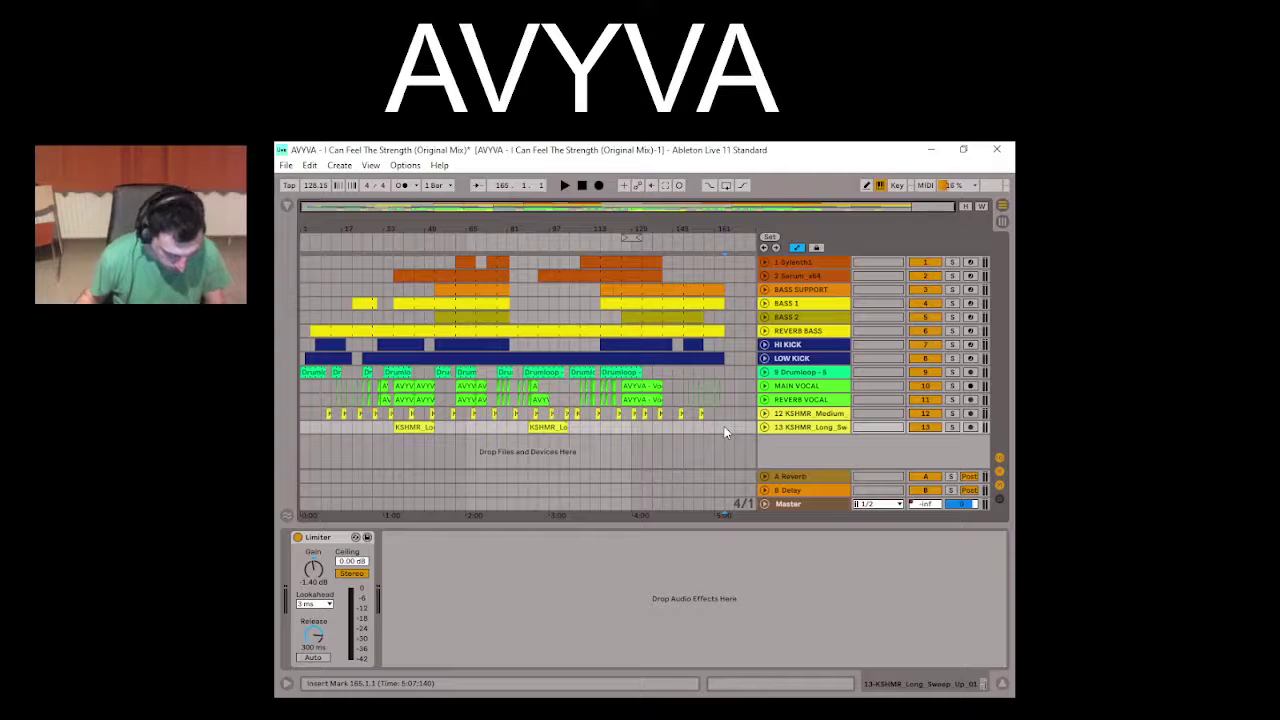